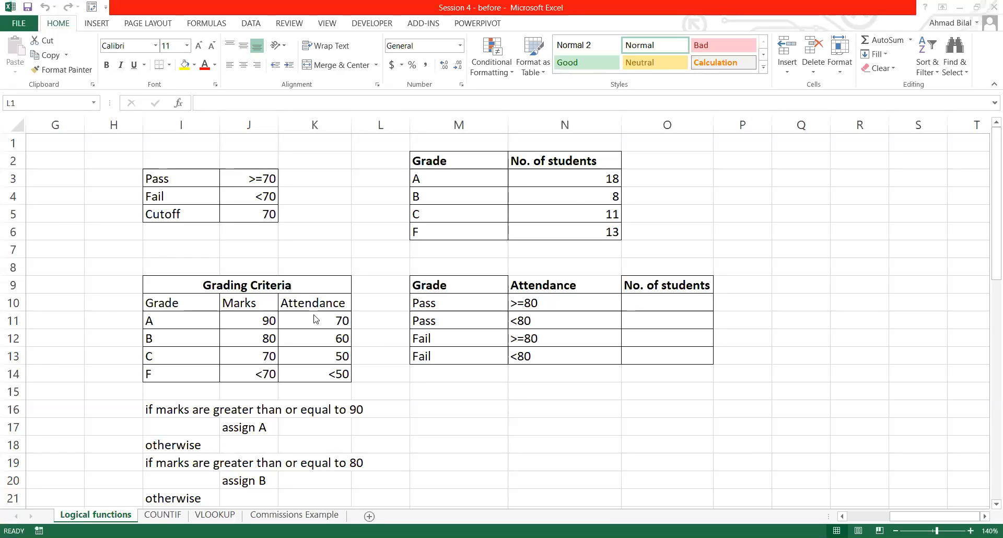
Step: Inspect the student table's columns, the Pass / Fail formulas, and the Pass, Fail and Cutoff threshold table
{"action": "key", "text": "ctrl+Home"}
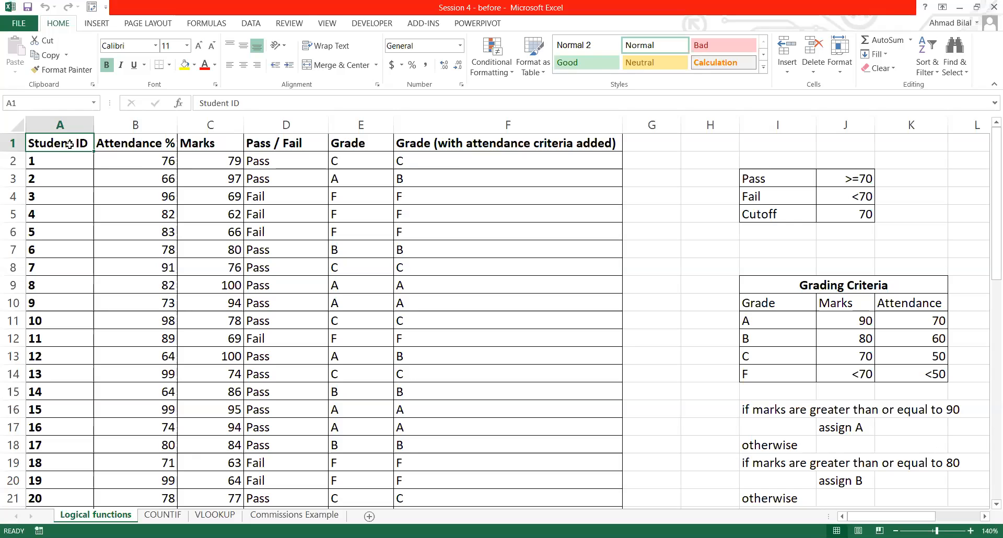
{"action": "key", "text": "ctrl+Down"}
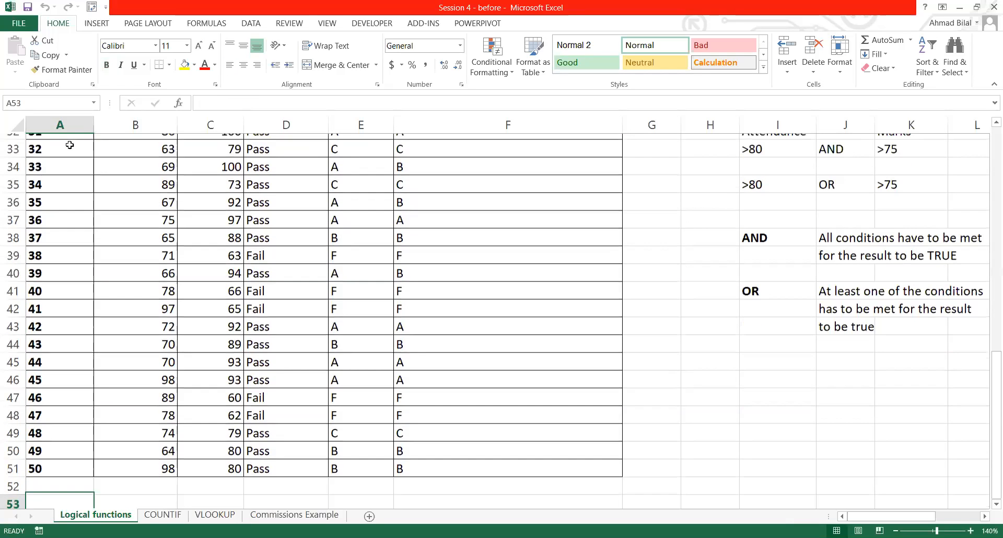
{"action": "key", "text": "ctrl+Up"}
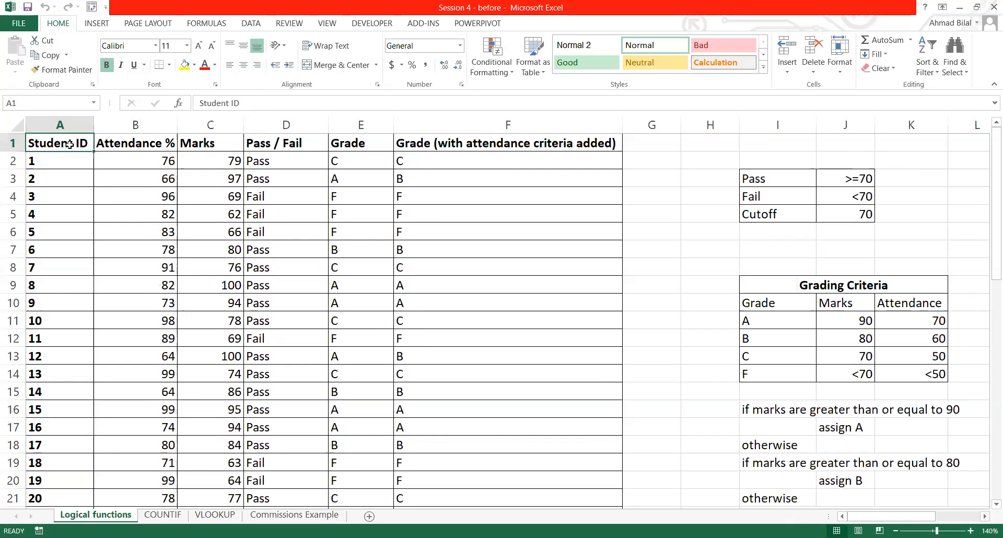
{"action": "left_click", "coordinate": [143, 139]}
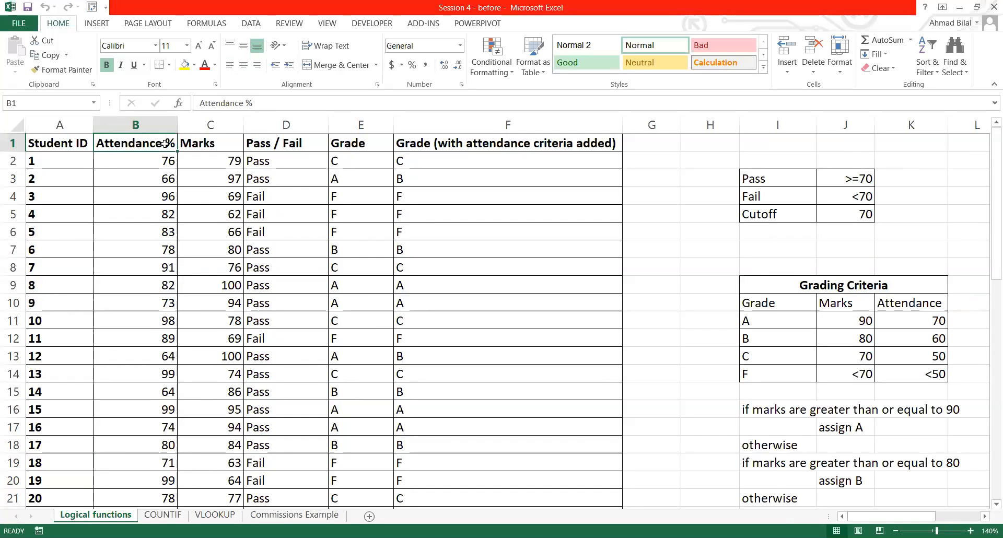
{"action": "left_click", "coordinate": [206, 146]}
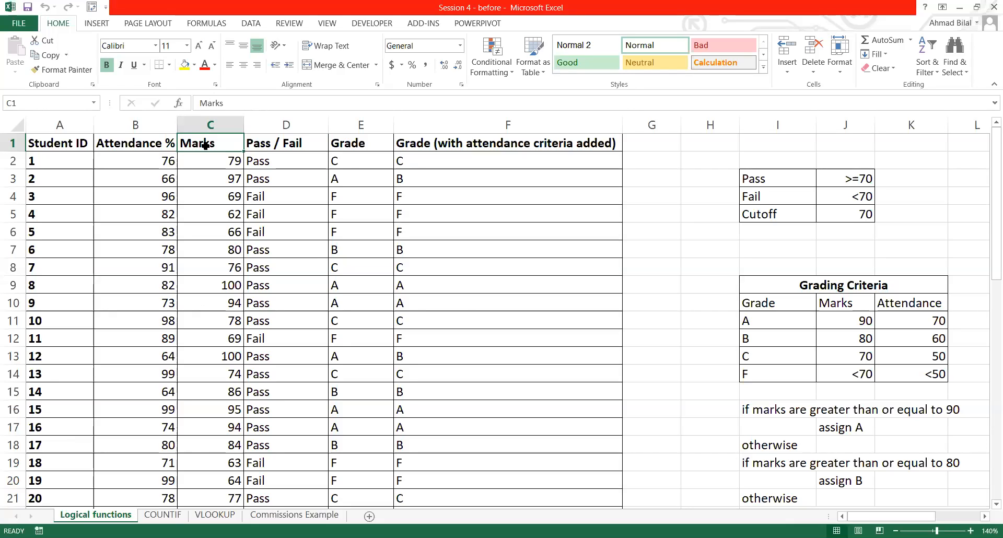
{"action": "left_click", "coordinate": [295, 159]}
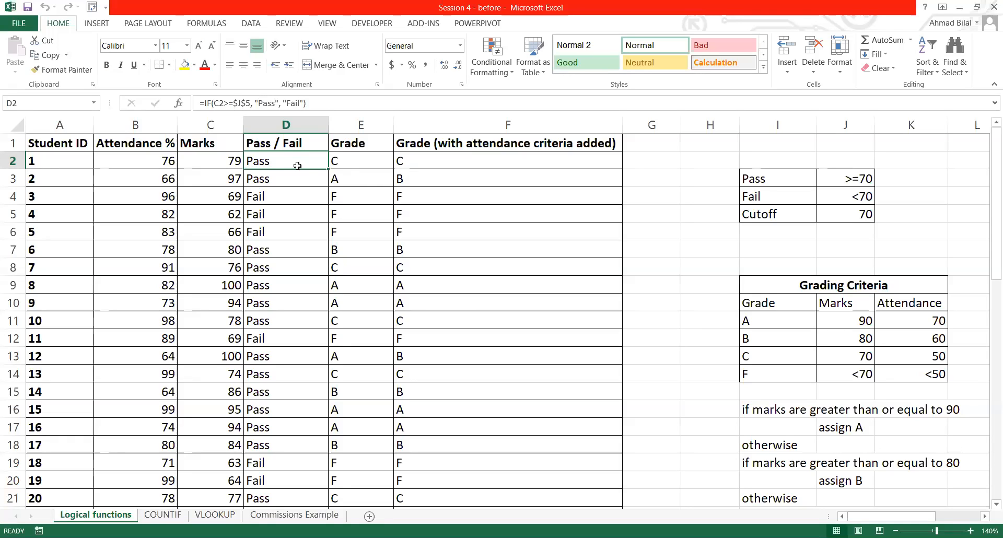
{"action": "left_click", "coordinate": [304, 192]}
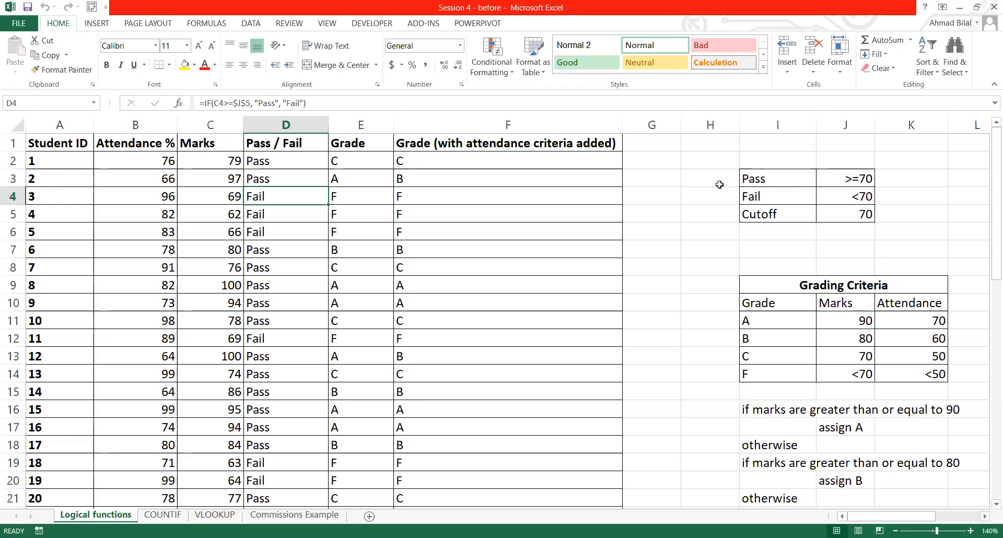
{"action": "left_click_drag", "start_coordinate": [775, 182], "coordinate": [857, 217]}
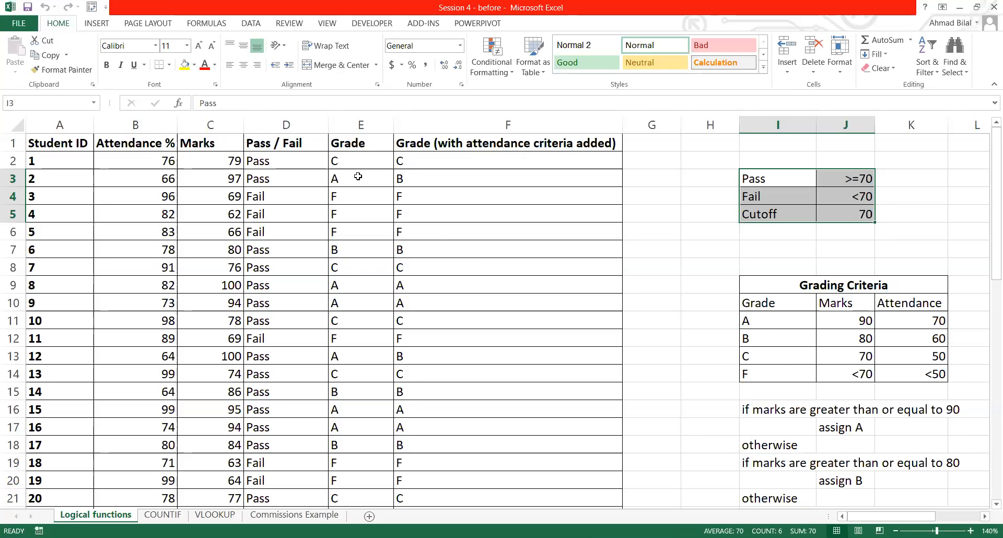
Step: Review E2's nested IF grade formula without changing it, leaving grade C
{"action": "left_click", "coordinate": [351, 160]}
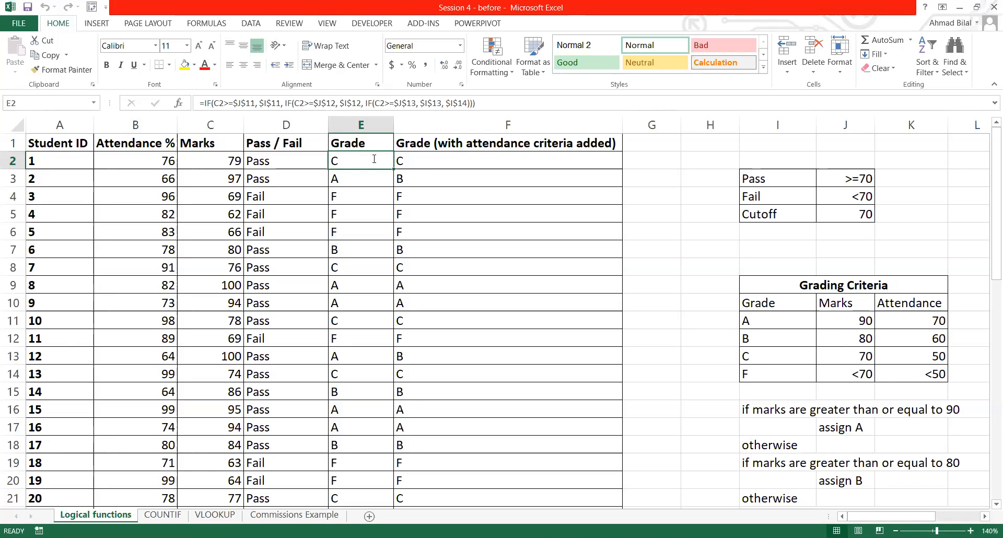
{"action": "double_click", "coordinate": [343, 161]}
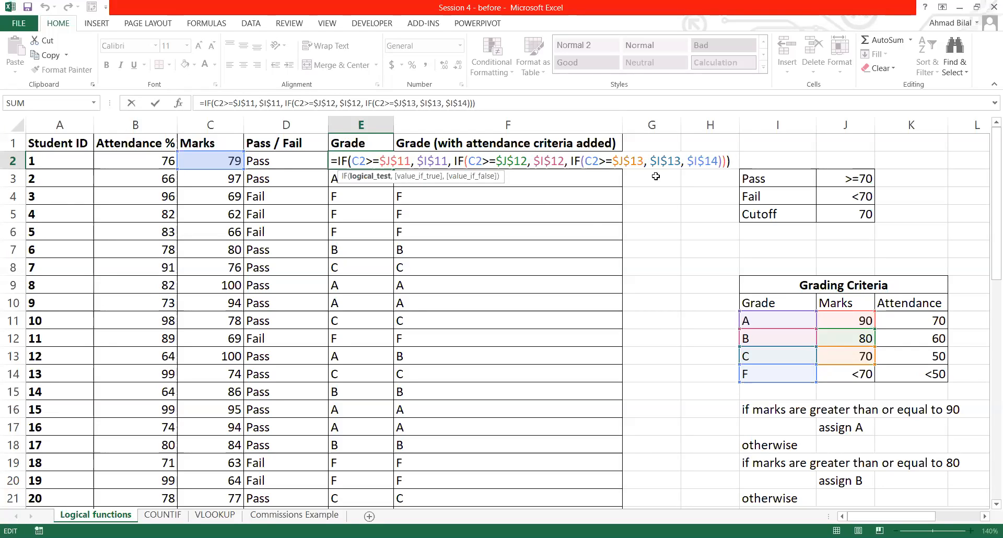
{"action": "left_click", "coordinate": [736, 160]}
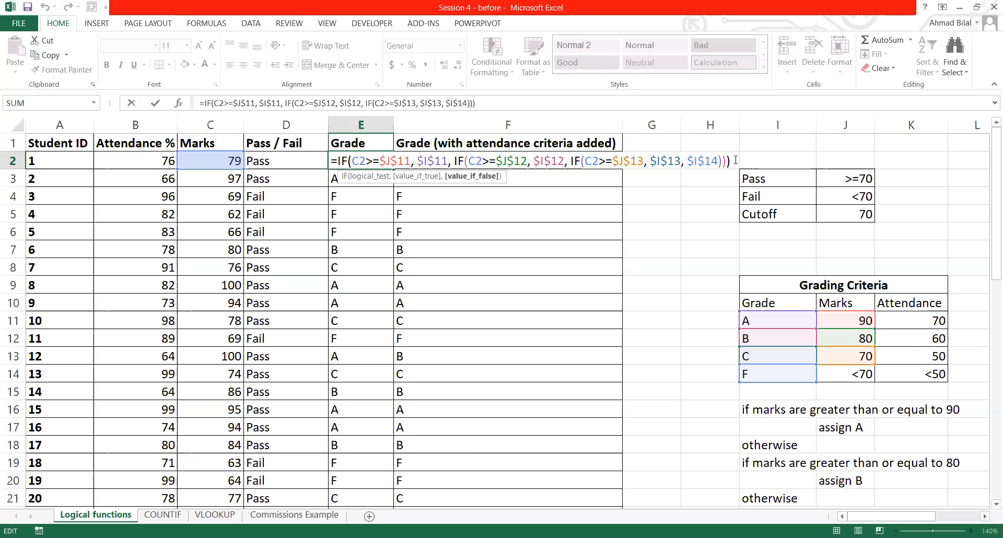
{"action": "key", "text": "Right"}
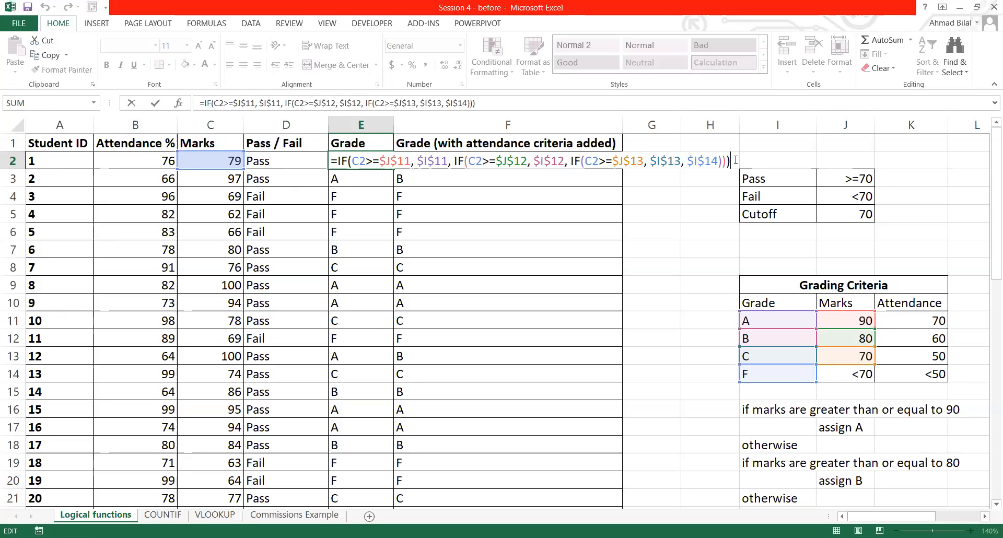
{"action": "key", "text": "ctrl+Return"}
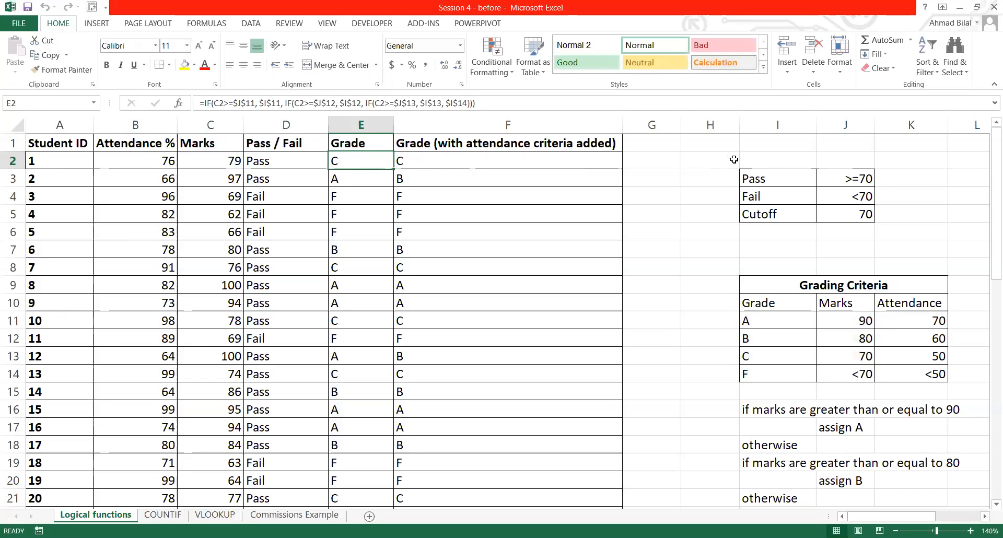
{"action": "double_click", "coordinate": [364, 158]}
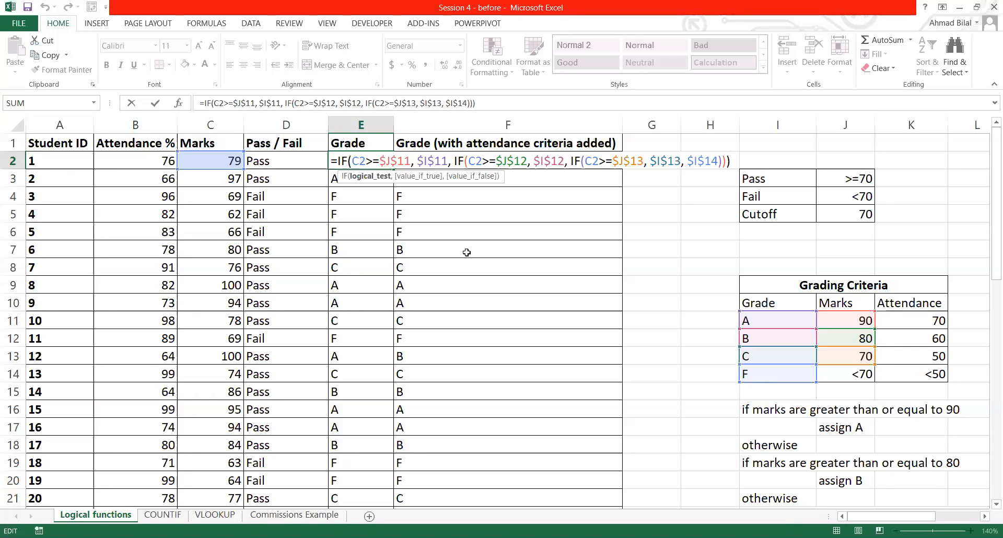
{"action": "key", "text": "ctrl+Return"}
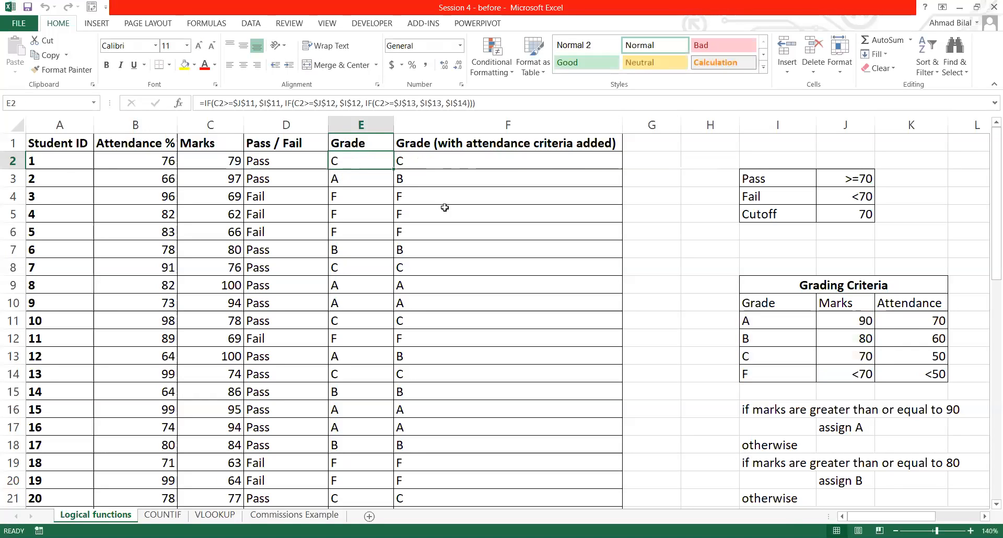
{"action": "double_click", "coordinate": [372, 159]}
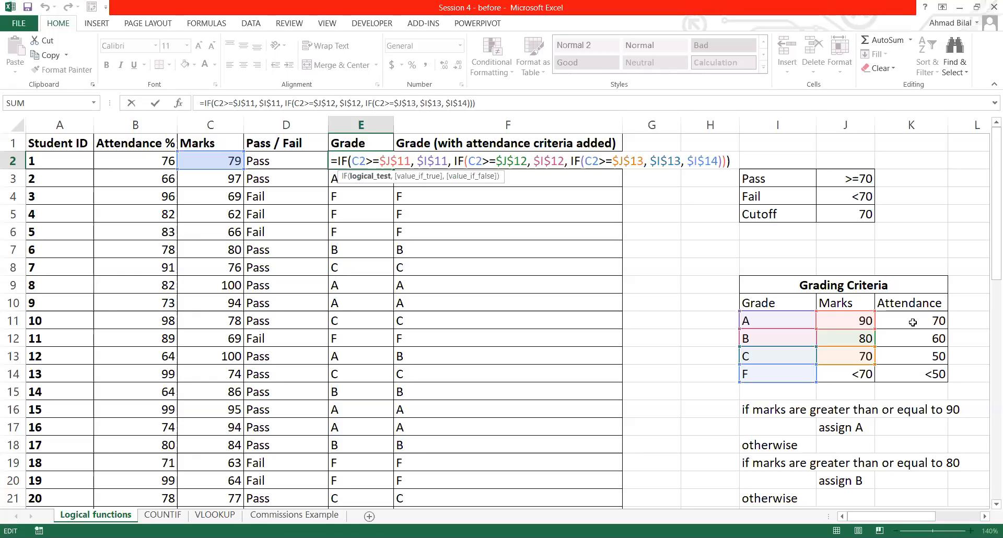
{"action": "key", "text": "ctrl+Return"}
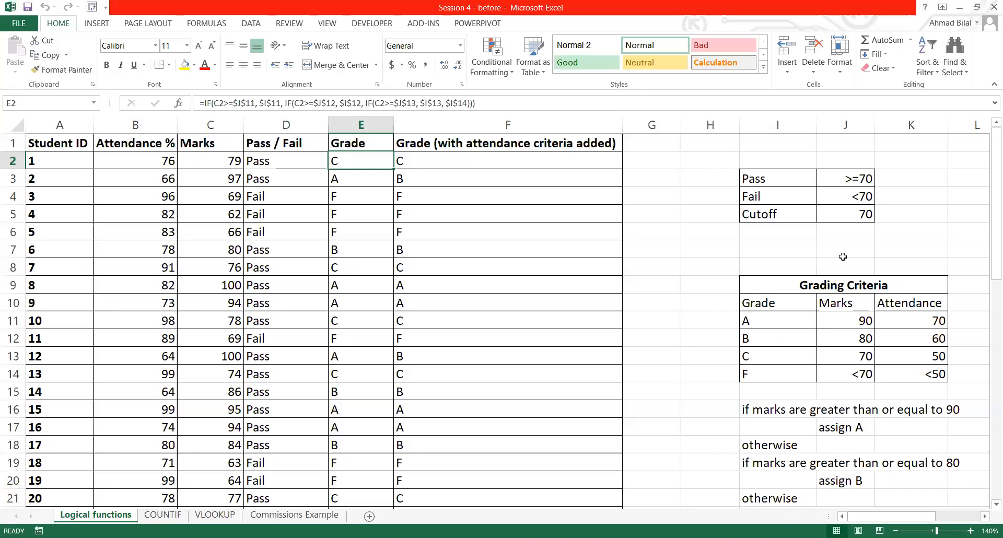
Step: Check the grade A thresholds (marks 90, attendance 70) and grades B and C, then open F2's formula
{"action": "left_click", "coordinate": [864, 320]}
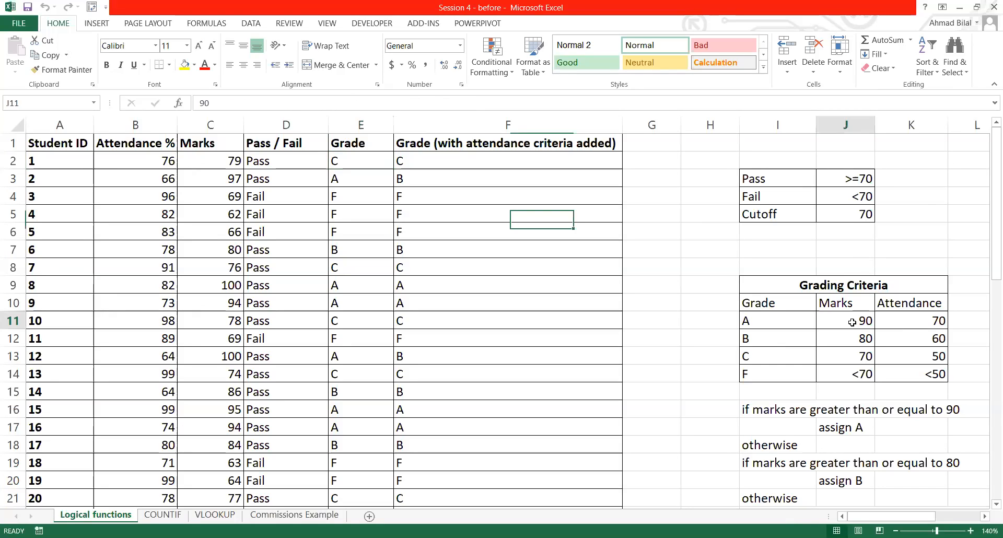
{"action": "left_click", "coordinate": [910, 322]}
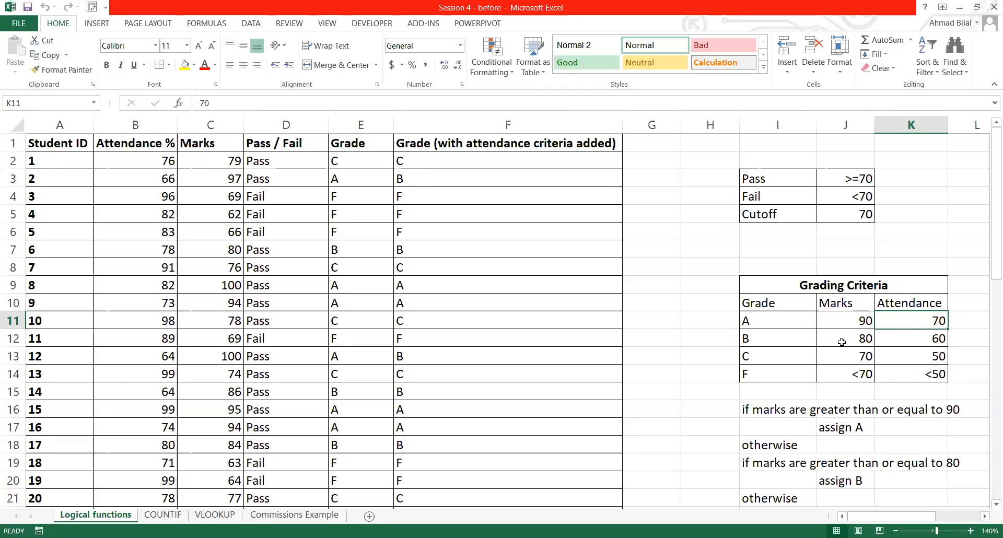
{"action": "left_click_drag", "start_coordinate": [847, 341], "coordinate": [901, 372]}
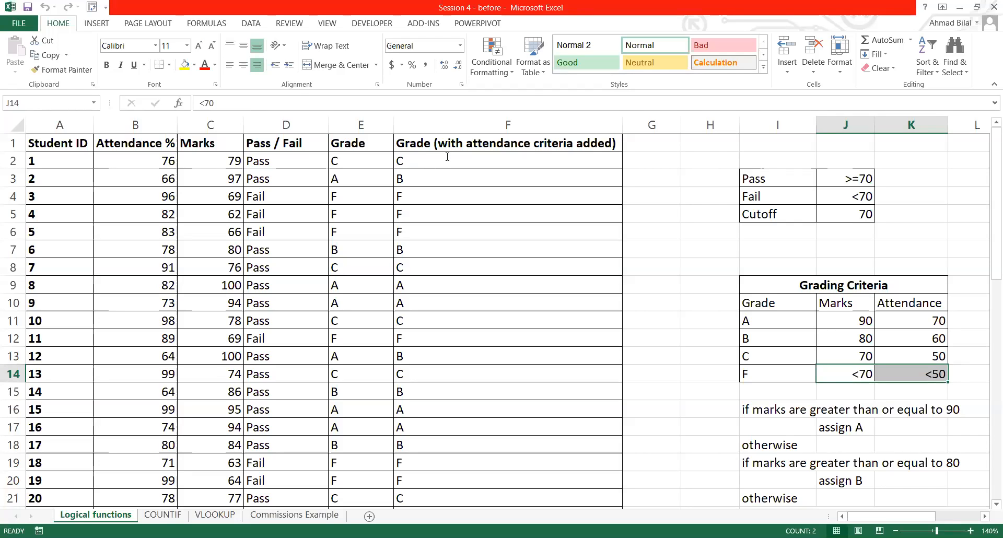
{"action": "double_click", "coordinate": [447, 156]}
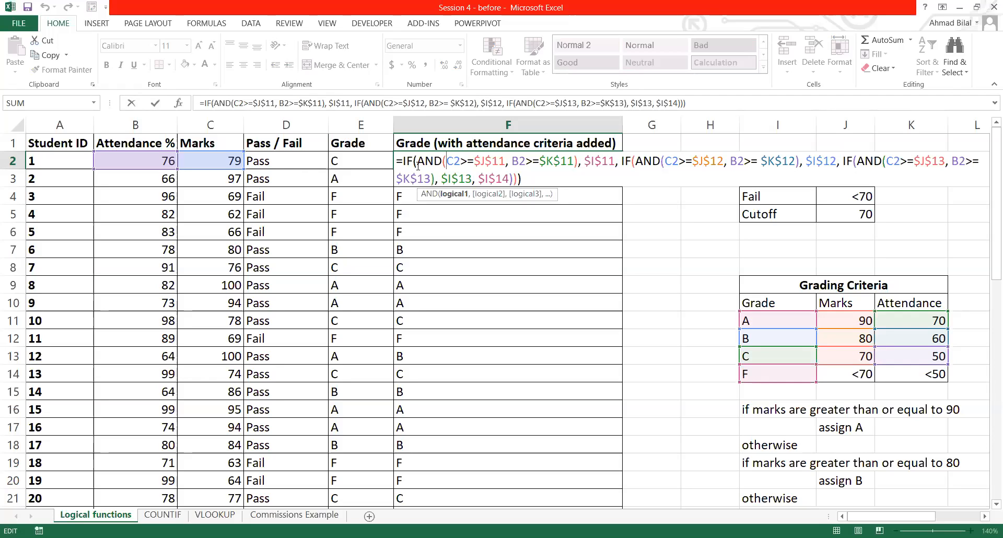
{"action": "left_click_drag", "start_coordinate": [419, 164], "coordinate": [577, 162]}
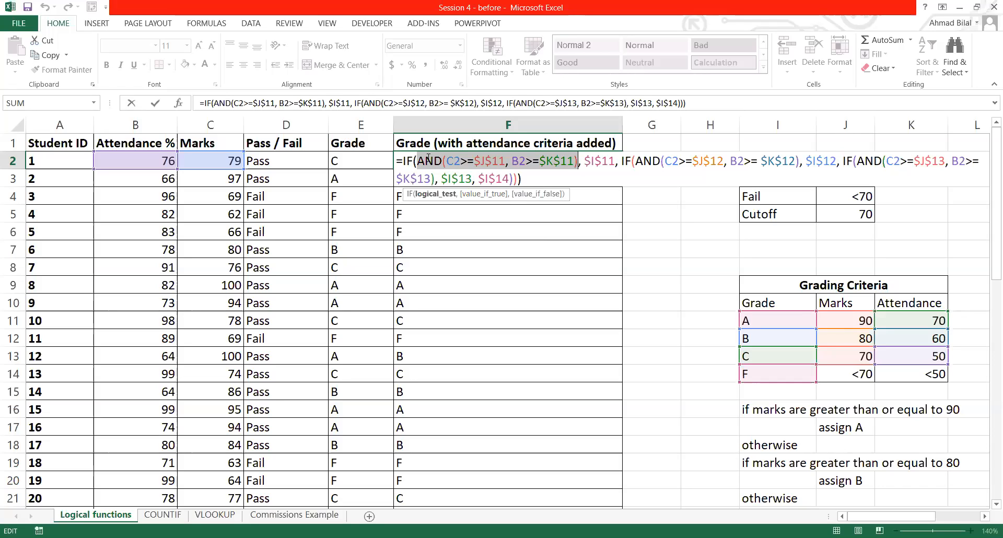
{"action": "left_click_drag", "start_coordinate": [446, 161], "coordinate": [506, 161]}
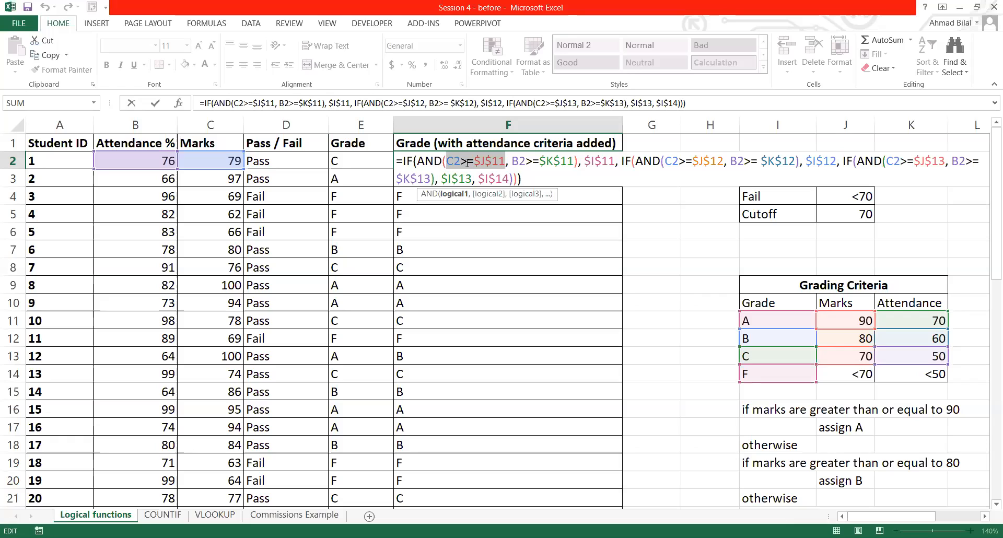
{"action": "left_click_drag", "start_coordinate": [512, 162], "coordinate": [575, 161]}
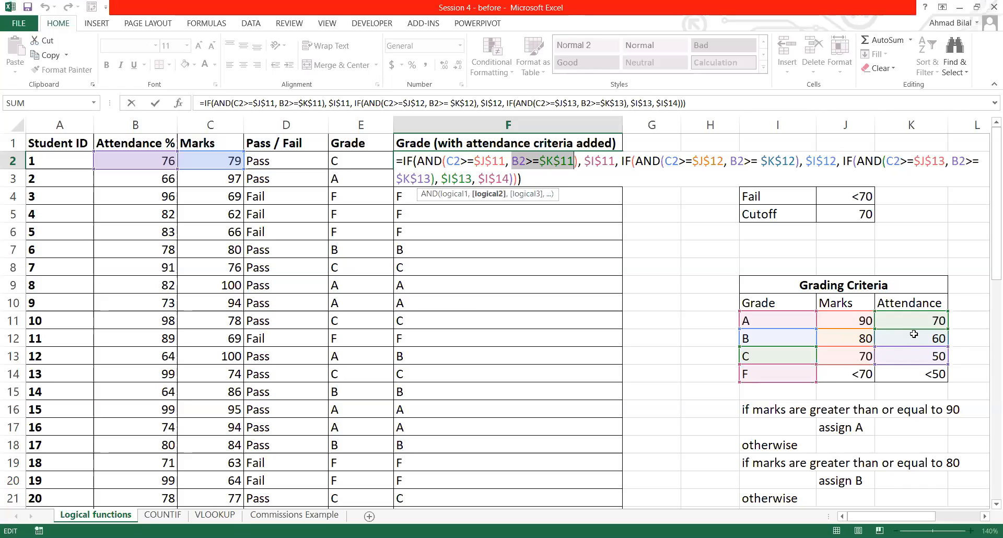
{"action": "left_click", "coordinate": [445, 161]}
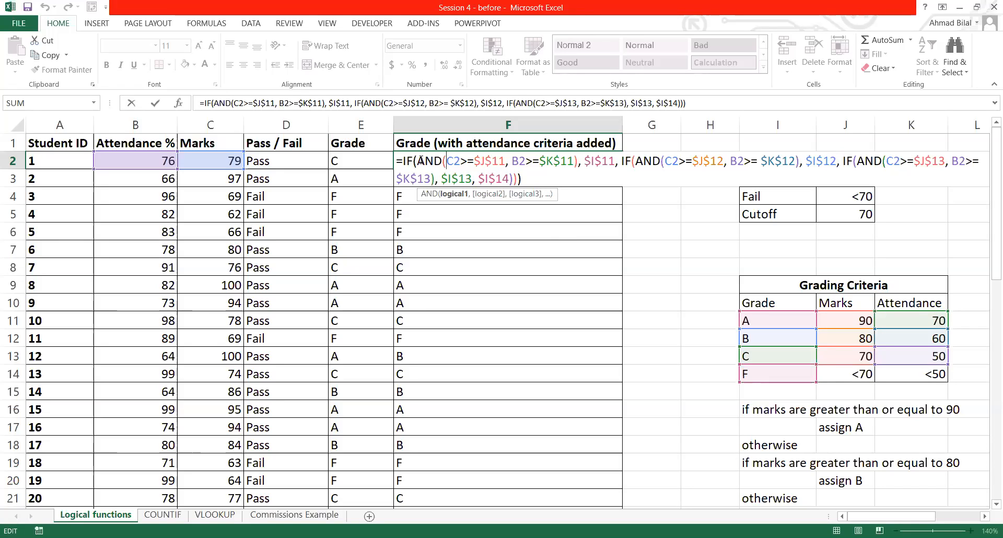
{"action": "double_click", "coordinate": [427, 161]}
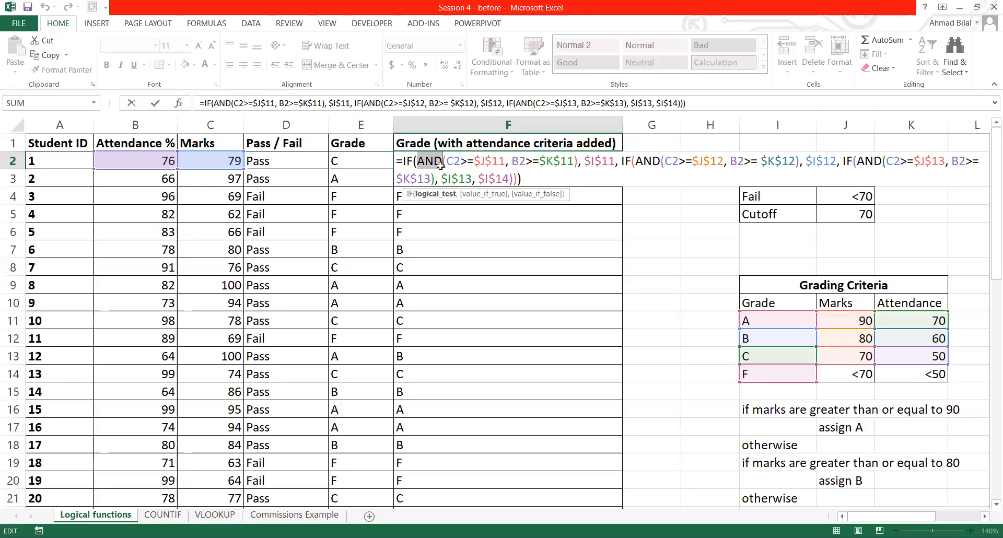
{"action": "key", "text": "Escape"}
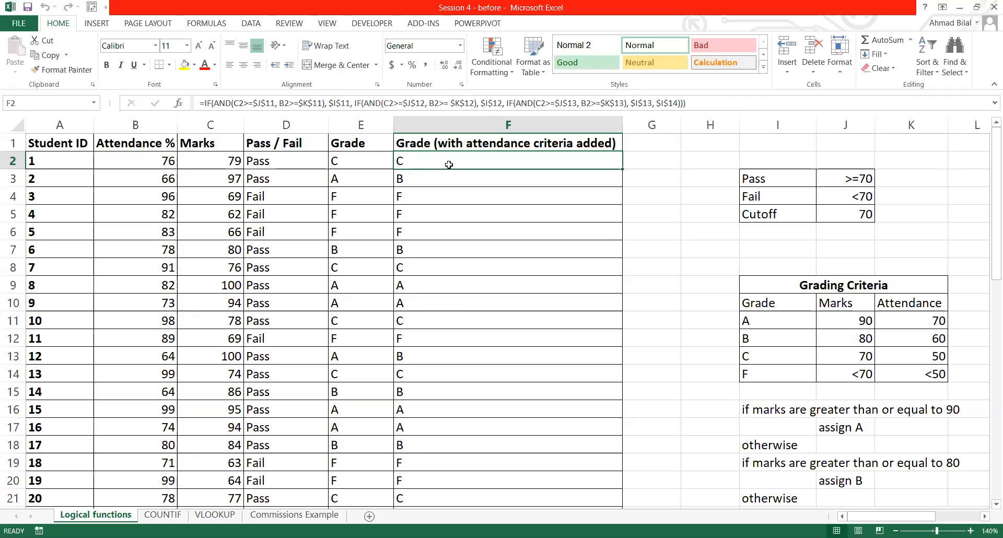
{"action": "double_click", "coordinate": [448, 165]}
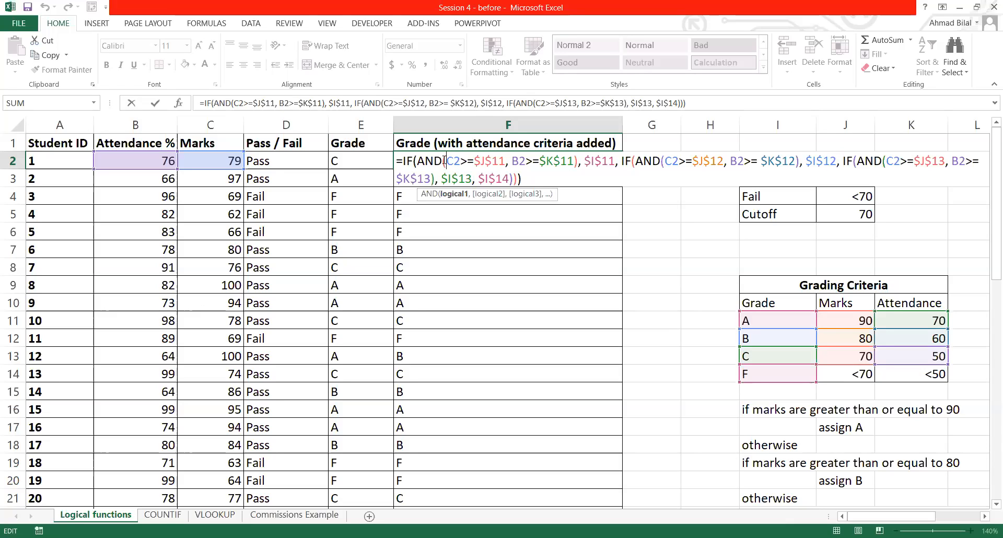
{"action": "key", "text": "ctrl+Return"}
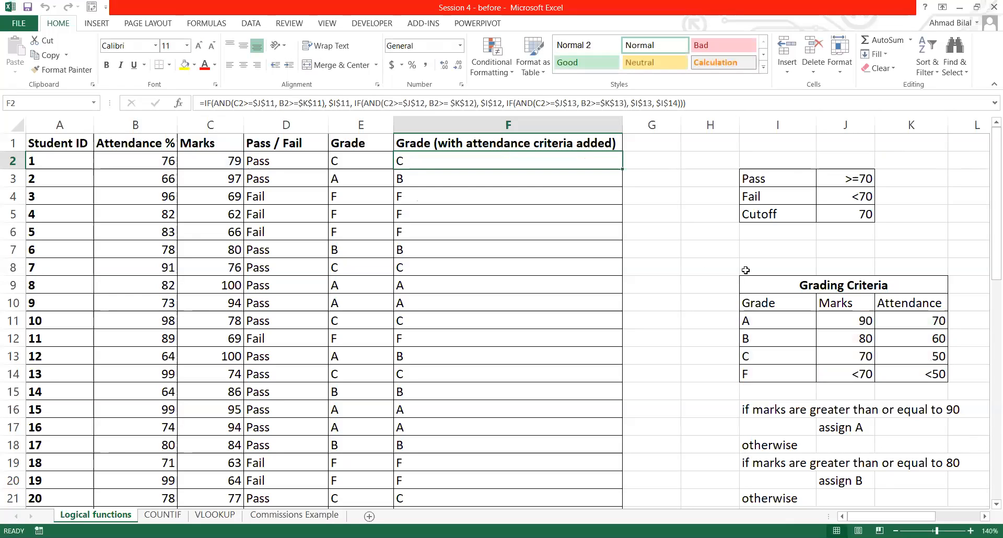
{"action": "left_click", "coordinate": [594, 251]}
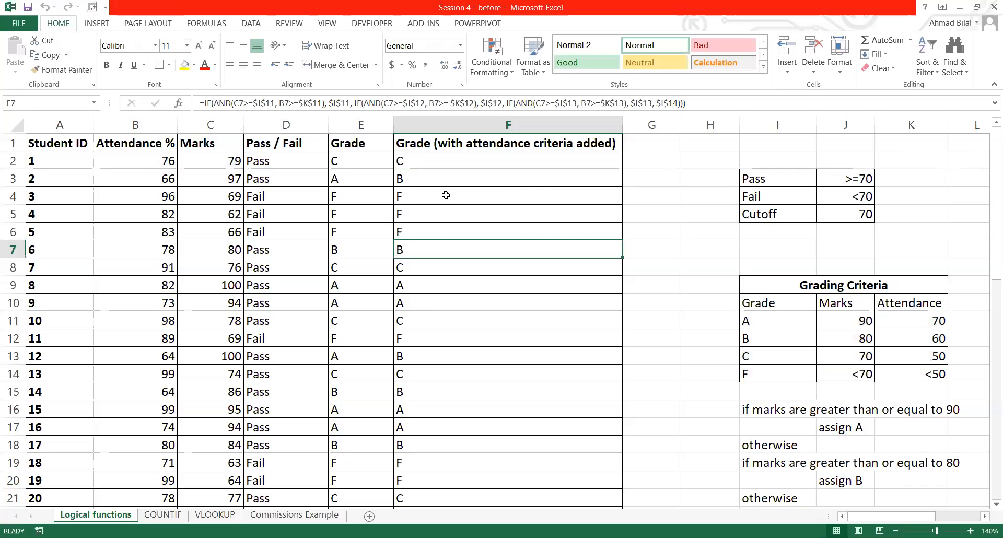
{"action": "left_click", "coordinate": [811, 287]}
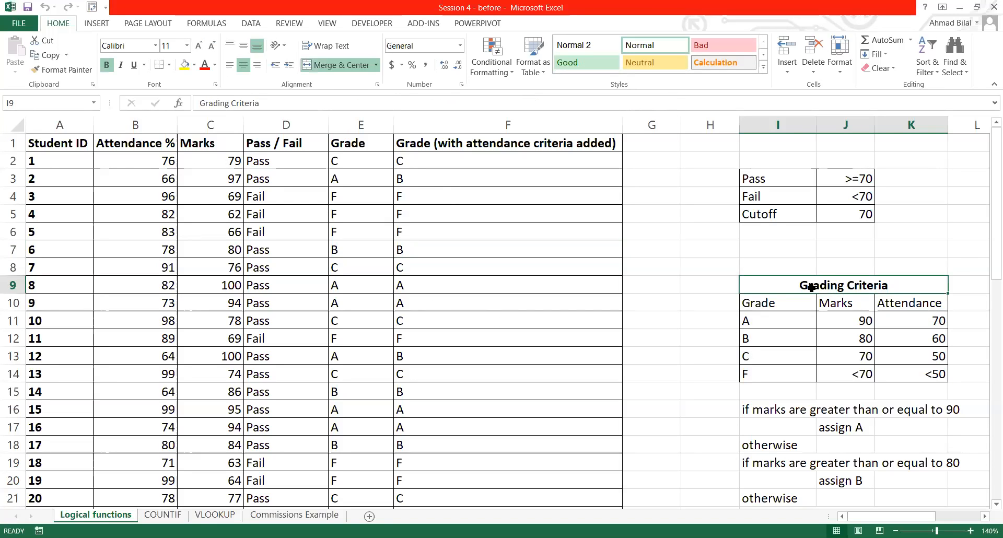
Step: Move between the attendance-adjusted grade column and the grade count table's grade A count cell
{"action": "key", "text": "Right"}
{"action": "key", "text": "Right"}
{"action": "key", "text": "Right"}
{"action": "key", "text": "Right"}
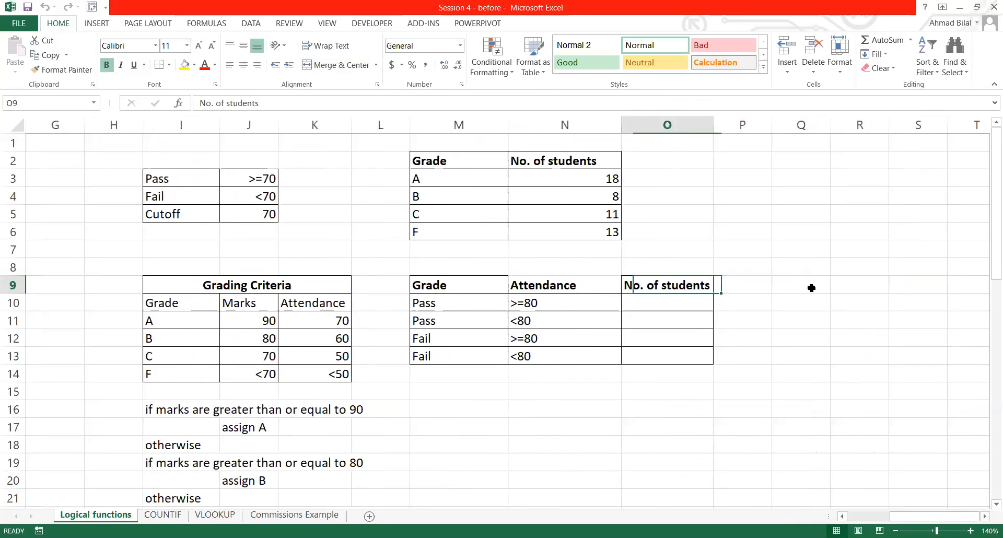
{"action": "key", "text": "Up"}
{"action": "key", "text": "Left"}
{"action": "key", "text": "Left"}
{"action": "key", "text": "Up"}
{"action": "key", "text": "Up"}
{"action": "key", "text": "Up"}
{"action": "key", "text": "Up"}
{"action": "key", "text": "Up"}
{"action": "key", "text": "Up"}
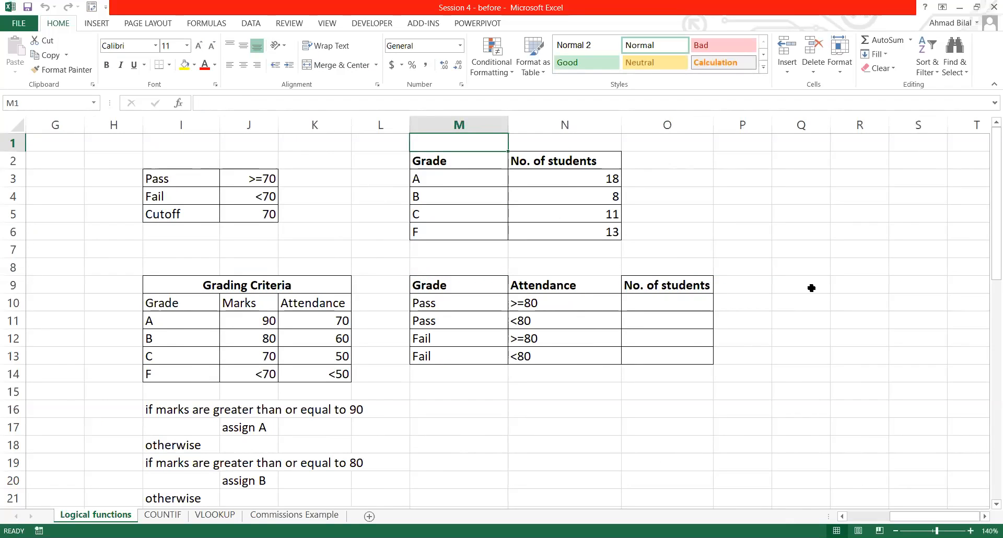
{"action": "key", "text": "Right"}
{"action": "key", "text": "Down"}
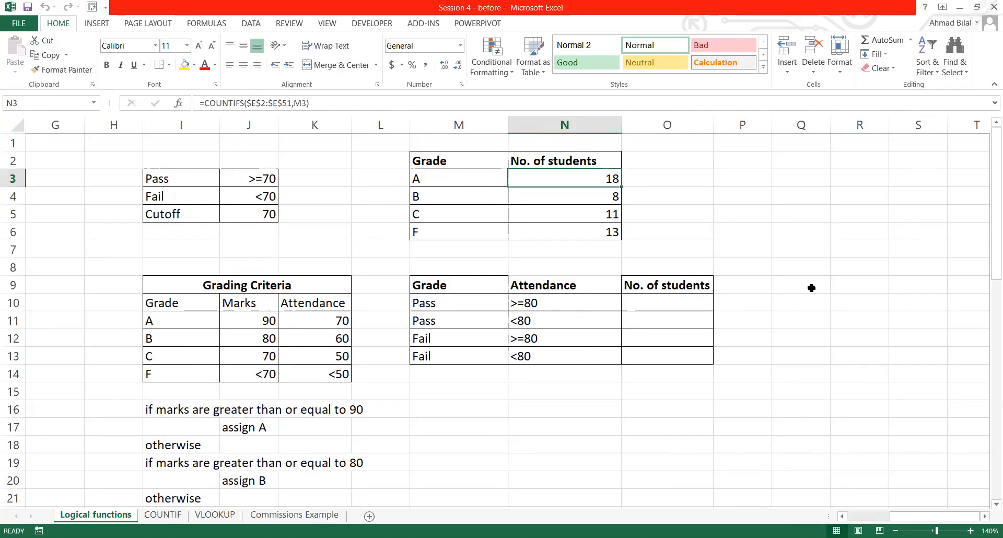
{"action": "key", "text": "Up"}
{"action": "key", "text": "Left"}
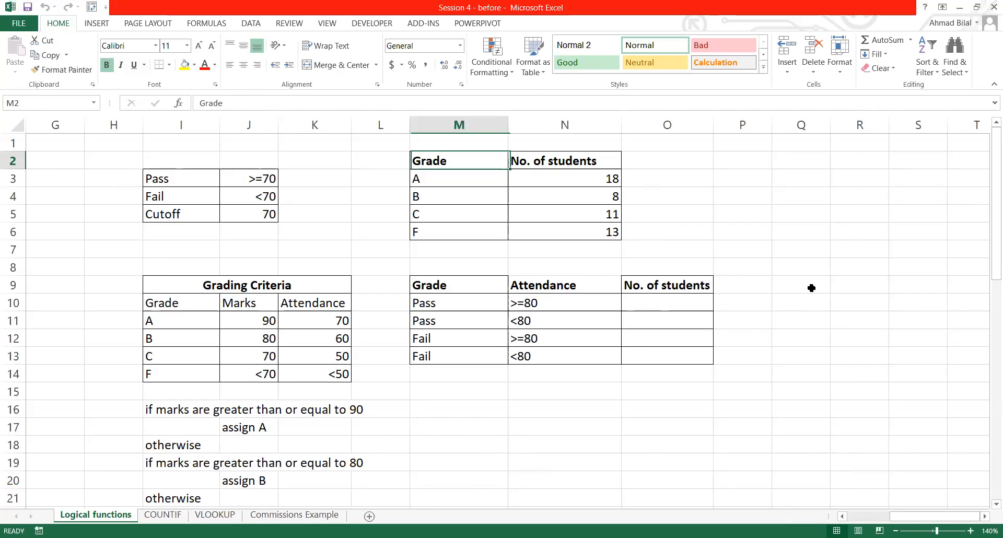
{"action": "key", "text": "ctrl+Left"}
{"action": "key", "text": "Right"}
{"action": "key", "text": "Right"}
{"action": "key", "text": "Right"}
{"action": "key", "text": "Right"}
{"action": "key", "text": "Right"}
{"action": "key", "text": "Right"}
{"action": "key", "text": "Right"}
{"action": "key", "text": "Right"}
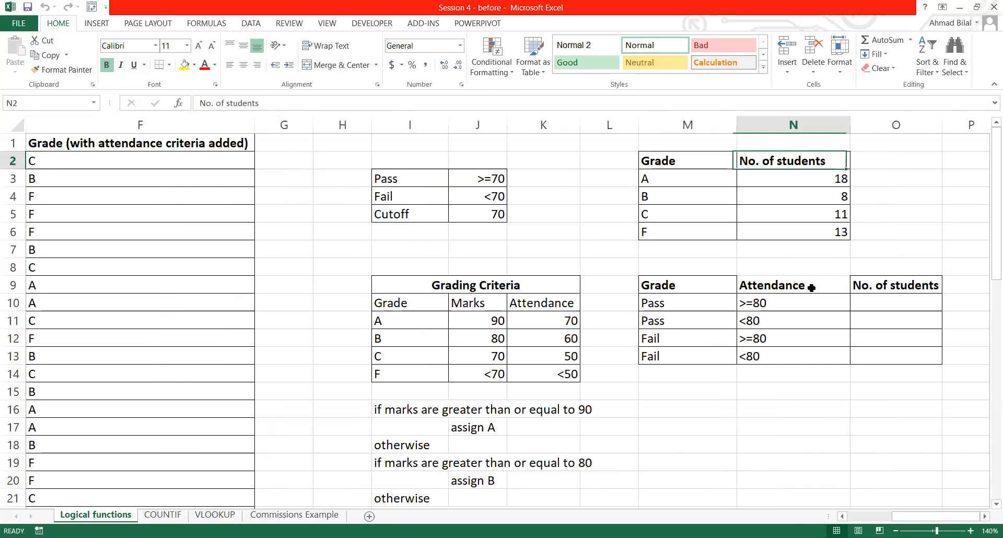
{"action": "key", "text": "Down"}
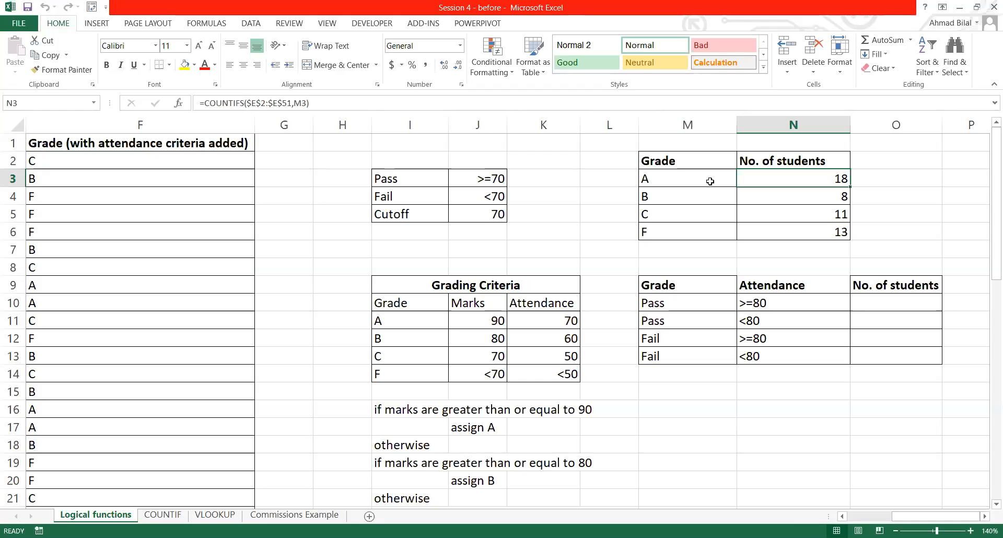
Step: Select the Grade/No. of students table and open N3's grade A COUNTIFS formula for editing
{"action": "left_click_drag", "start_coordinate": [710, 182], "coordinate": [722, 234]}
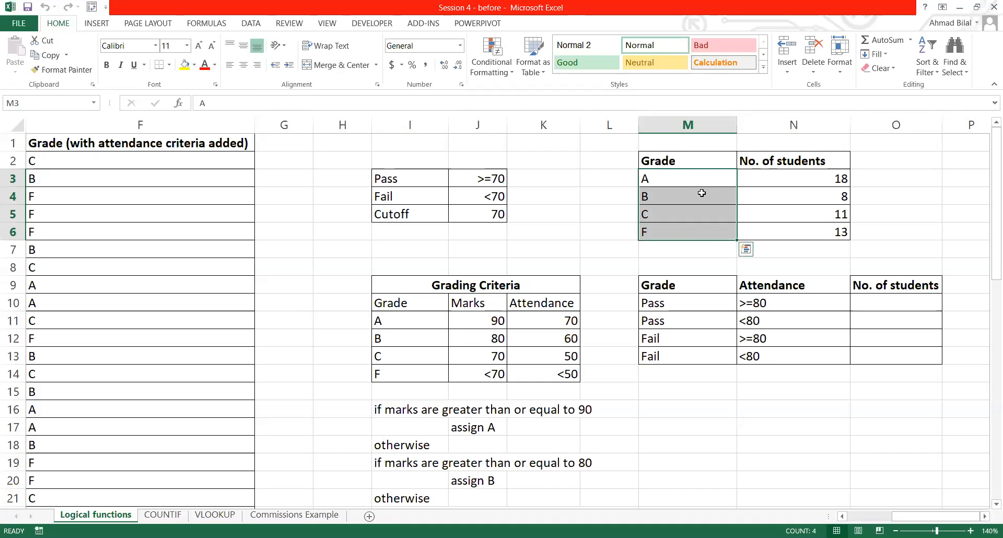
{"action": "left_click_drag", "start_coordinate": [678, 161], "coordinate": [761, 229]}
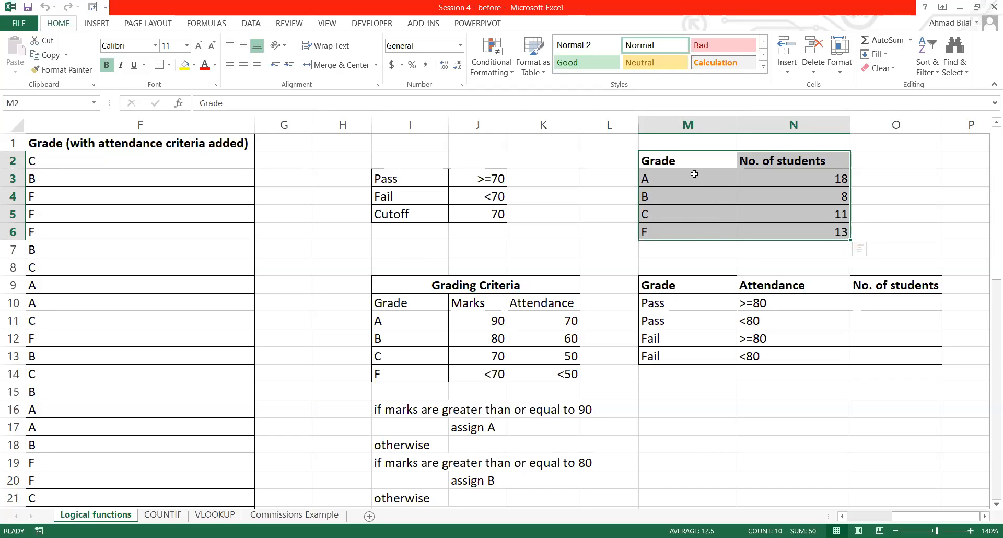
{"action": "left_click", "coordinate": [680, 179]}
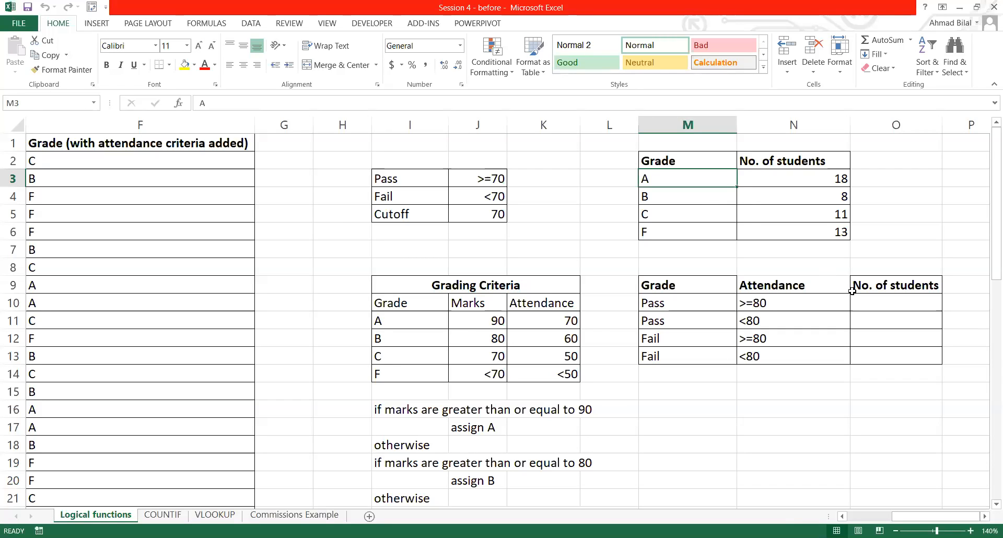
{"action": "left_click", "coordinate": [797, 179]}
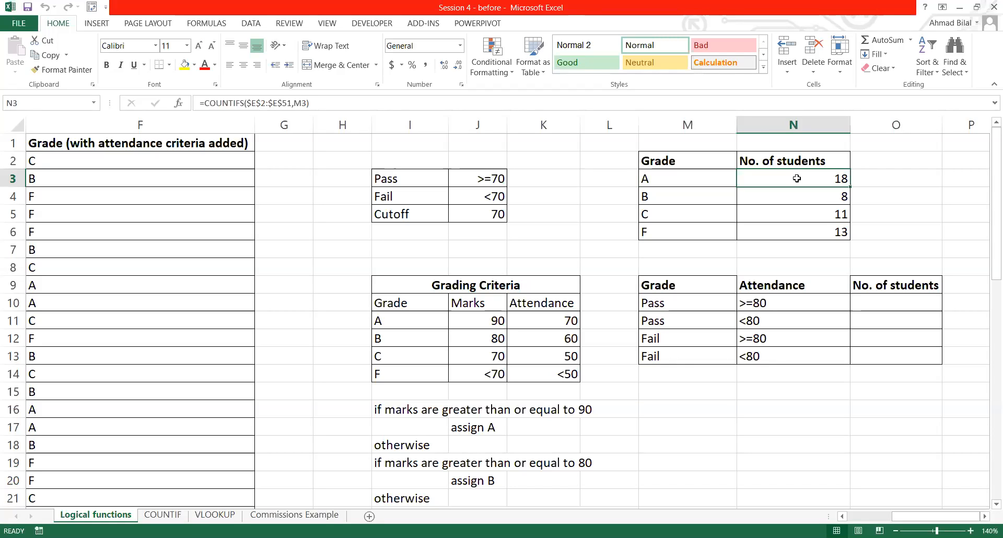
{"action": "key", "text": "F2"}
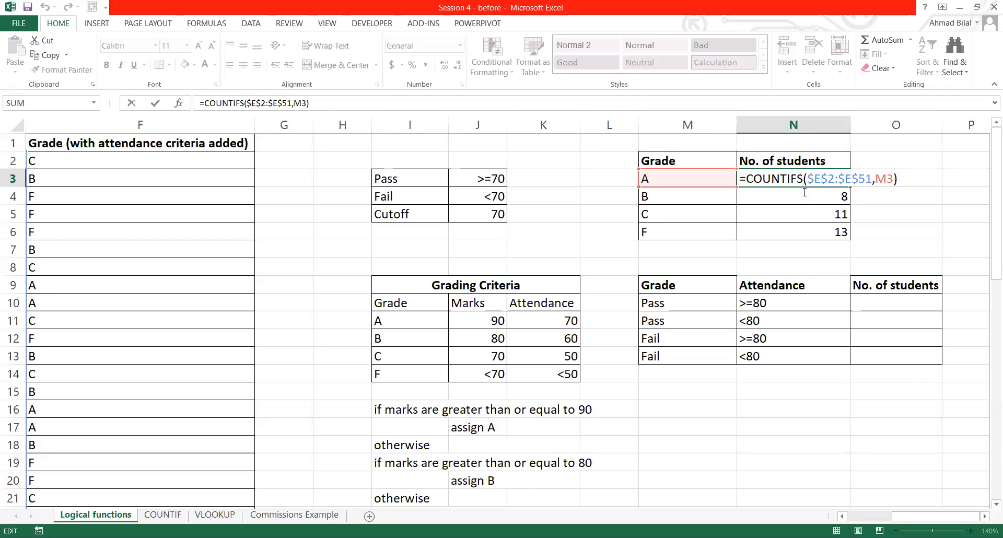
{"action": "left_click", "coordinate": [804, 192]}
{"action": "key", "text": "BackSpace"}
{"action": "left_click", "coordinate": [794, 179]}
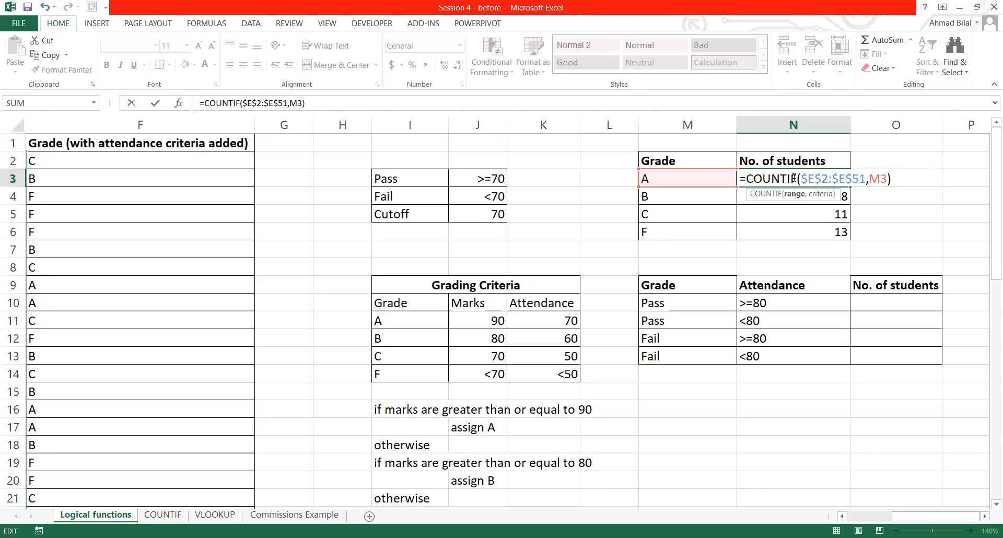
{"action": "left_click", "coordinate": [798, 178]}
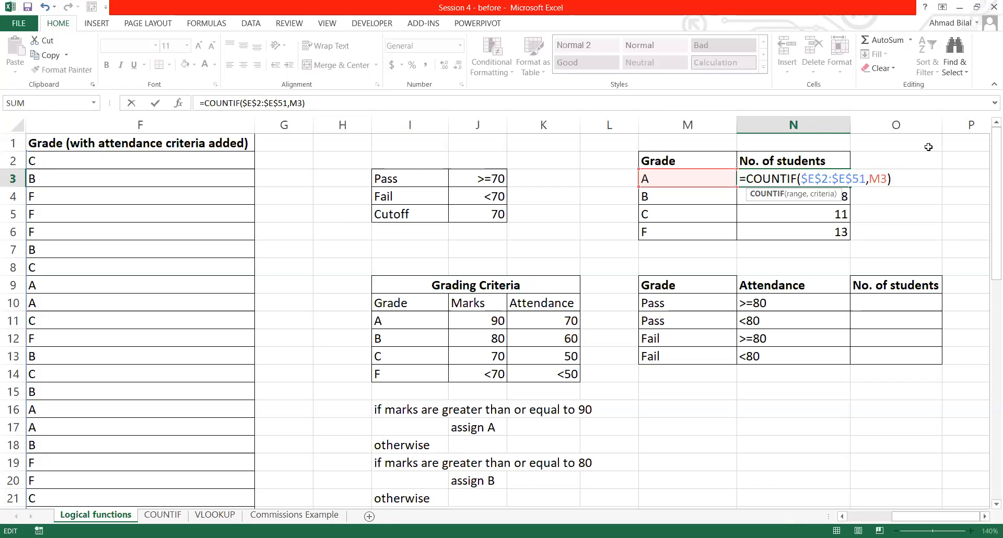
{"action": "type", "text": "S"}
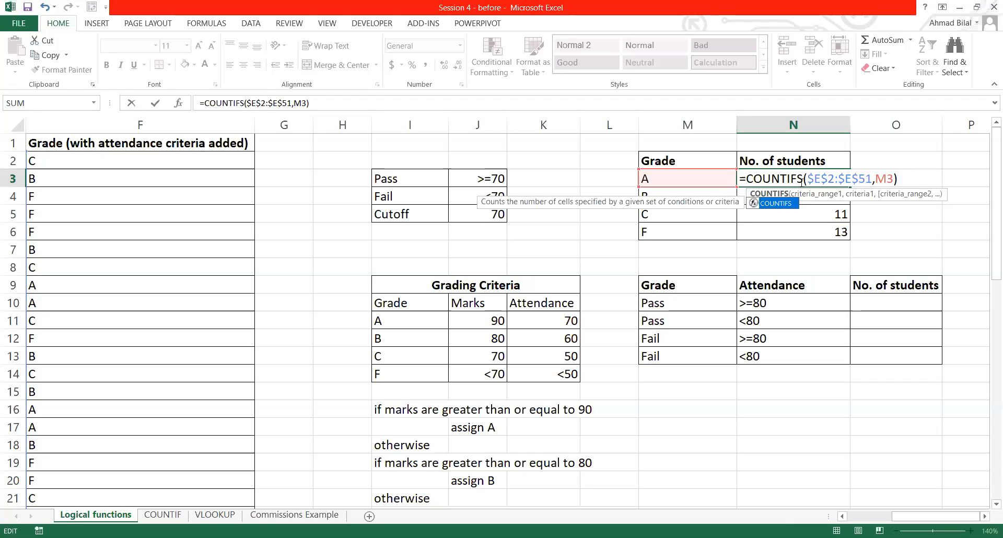
{"action": "left_click", "coordinate": [809, 179]}
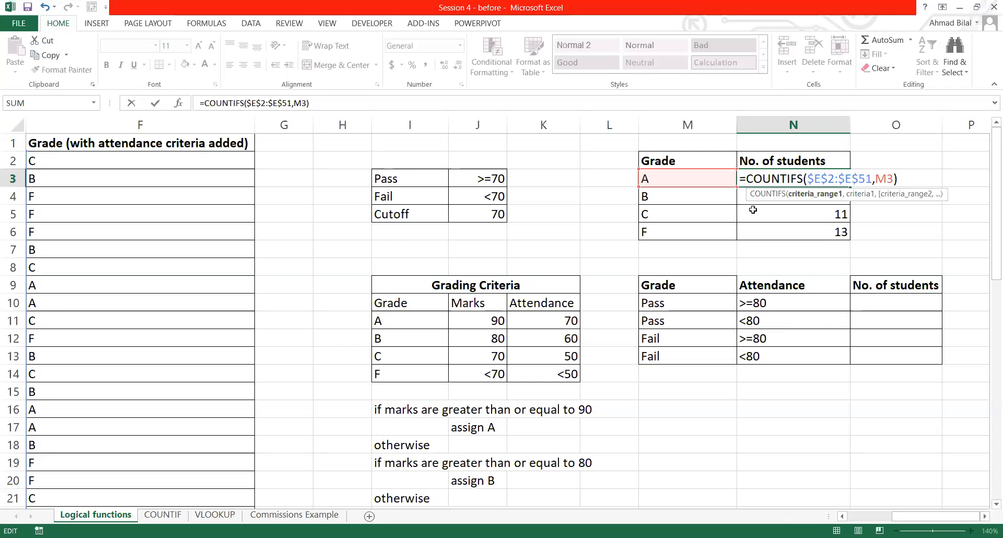
{"action": "left_click", "coordinate": [804, 179]}
{"action": "key", "text": "BackSpace"}
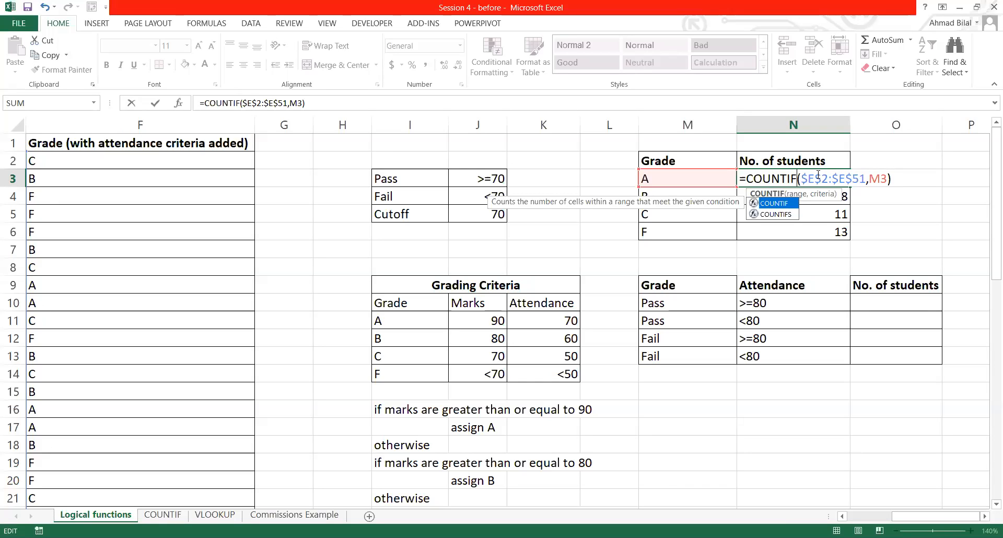
{"action": "type", "text": "S"}
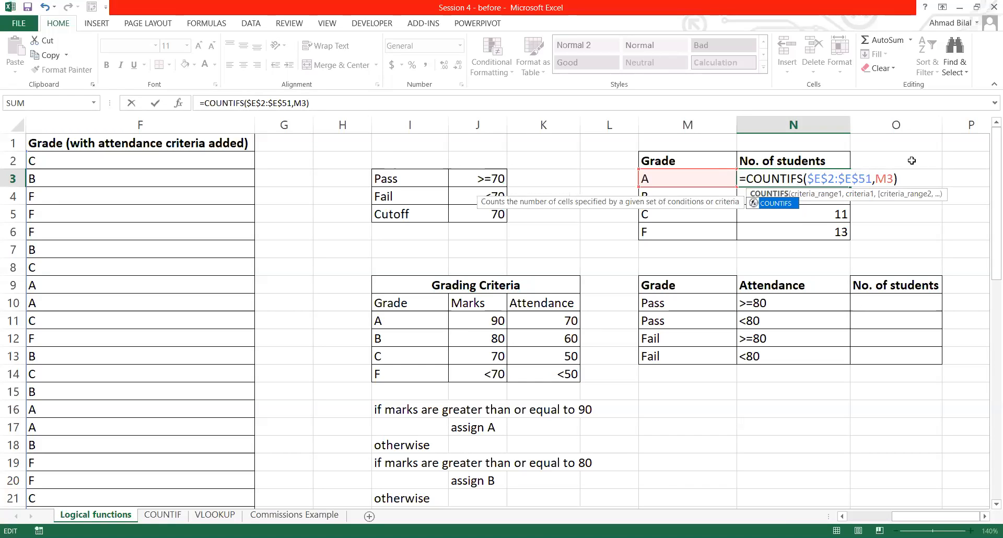
{"action": "left_click", "coordinate": [899, 179]}
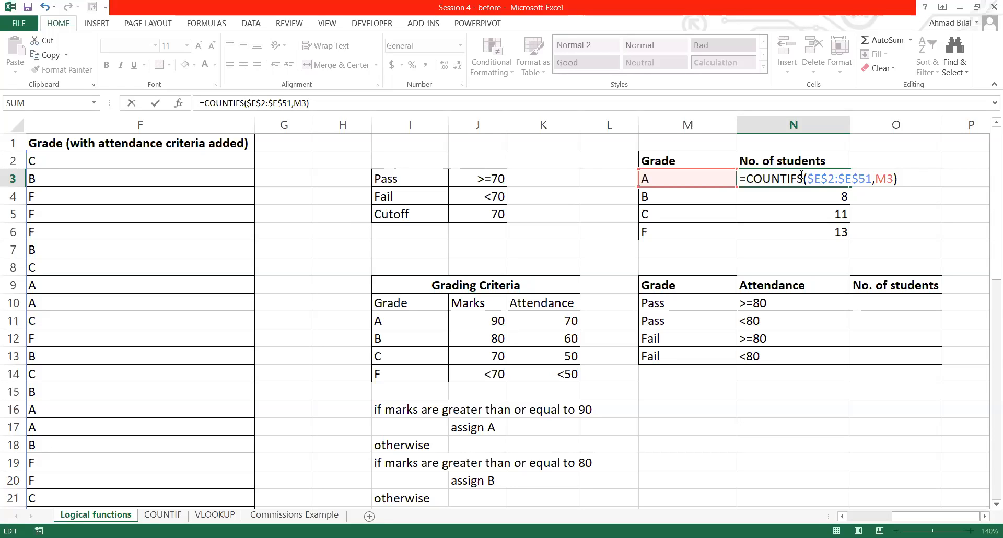
Step: Highlight the $E$2:$E$51 range in N3's COUNTIFS and scroll left to show Grade column E
{"action": "left_click_drag", "start_coordinate": [811, 179], "coordinate": [895, 179]}
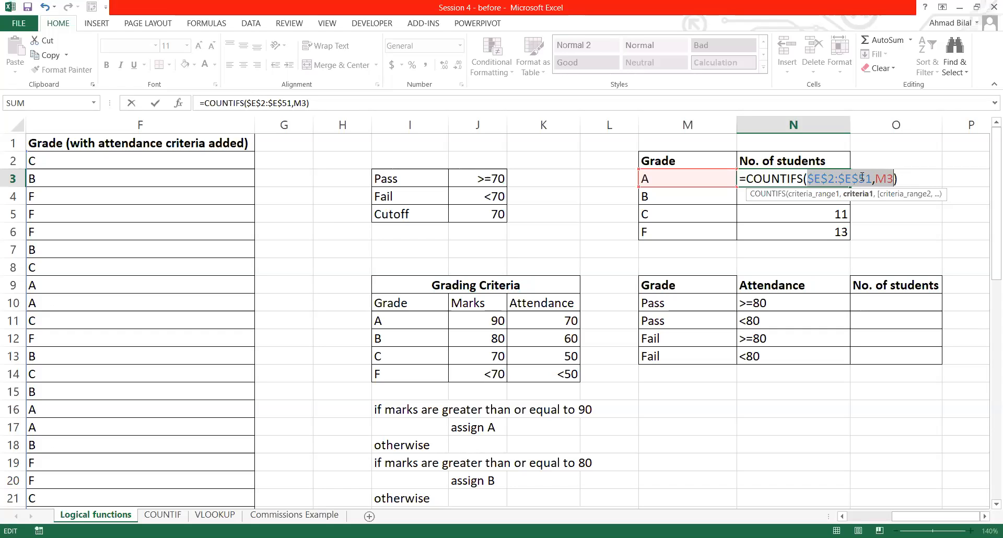
{"action": "left_click", "coordinate": [894, 179]}
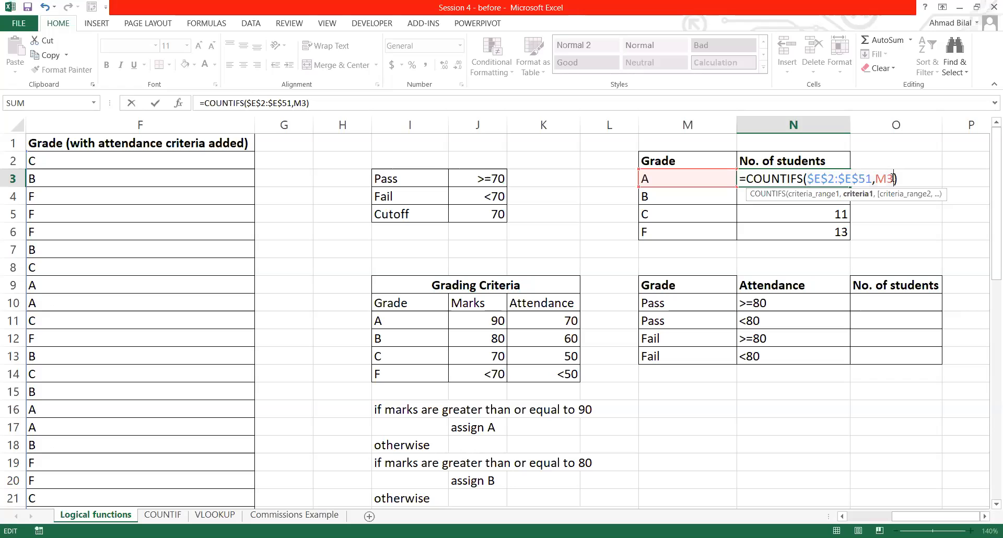
{"action": "left_click", "coordinate": [814, 178]}
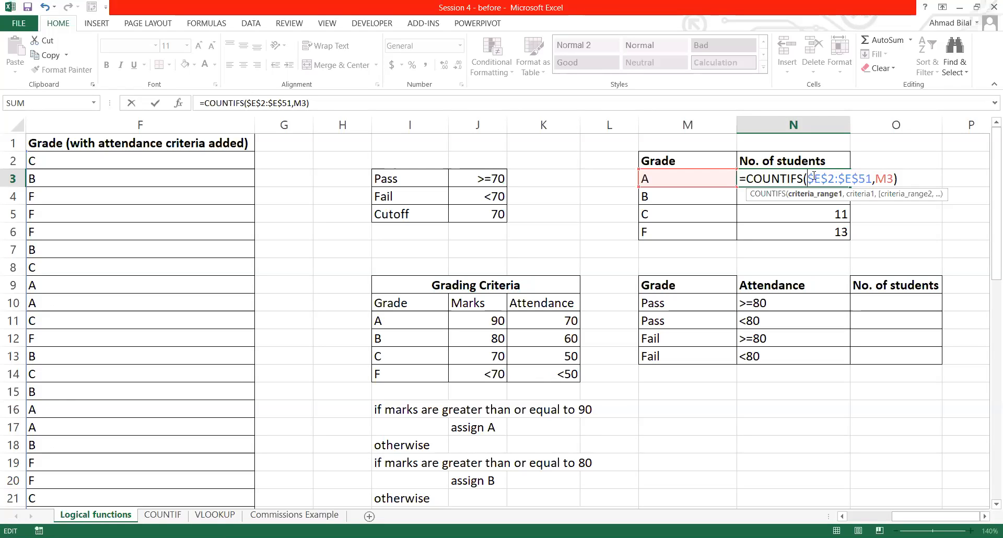
{"action": "left_click_drag", "start_coordinate": [809, 177], "coordinate": [871, 178]}
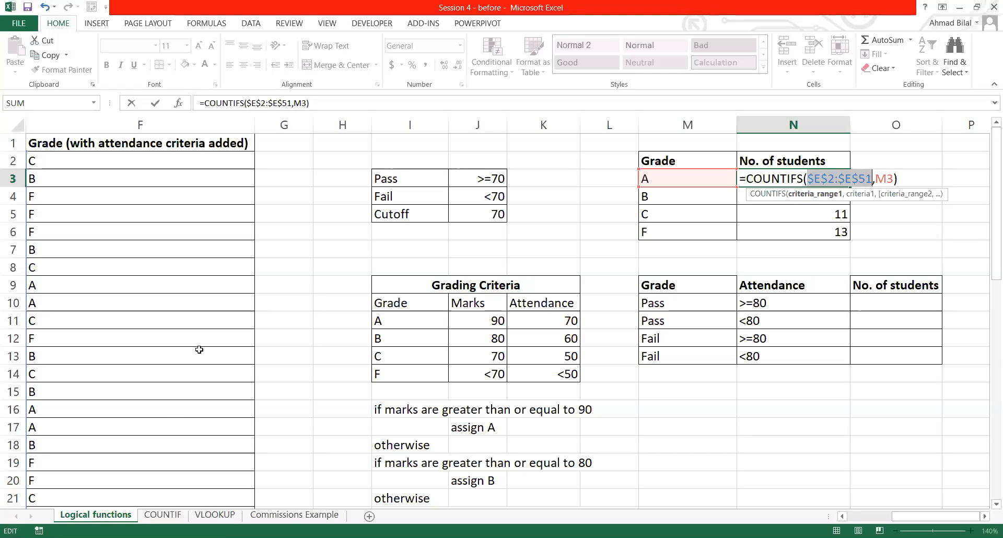
{"action": "left_click_drag", "start_coordinate": [908, 519], "coordinate": [882, 520]}
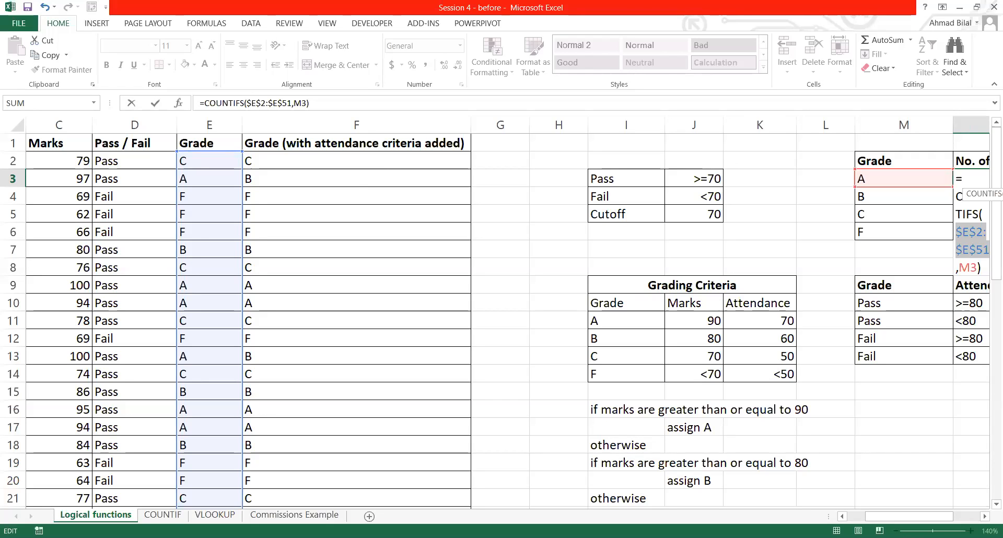
Step: Scroll through the Grade column's rows 1–51, then return to N3's formula and clear the highlight
{"action": "scroll", "coordinate": [597, 229], "scroll_direction": "right", "scroll_amount": 3}
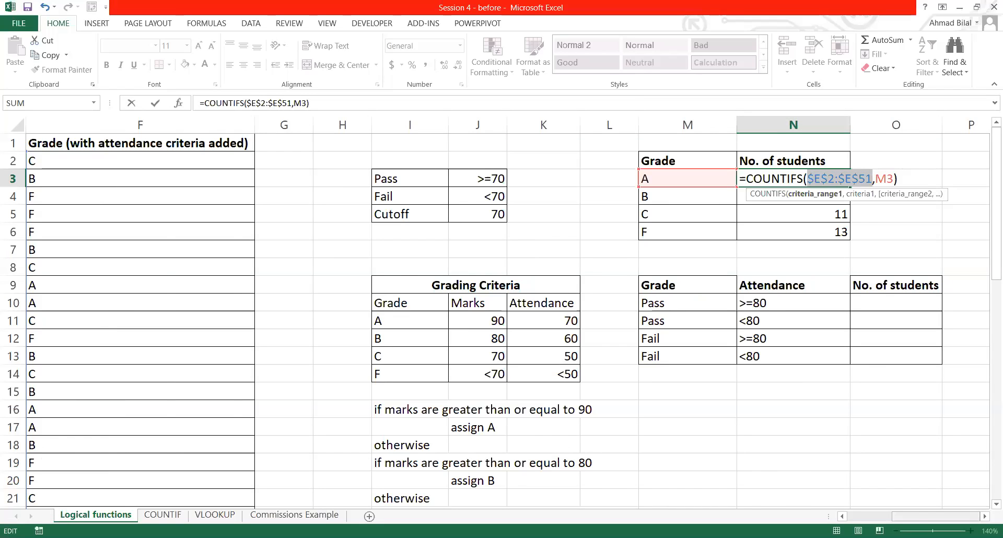
{"action": "left_click_drag", "start_coordinate": [915, 517], "coordinate": [865, 517]}
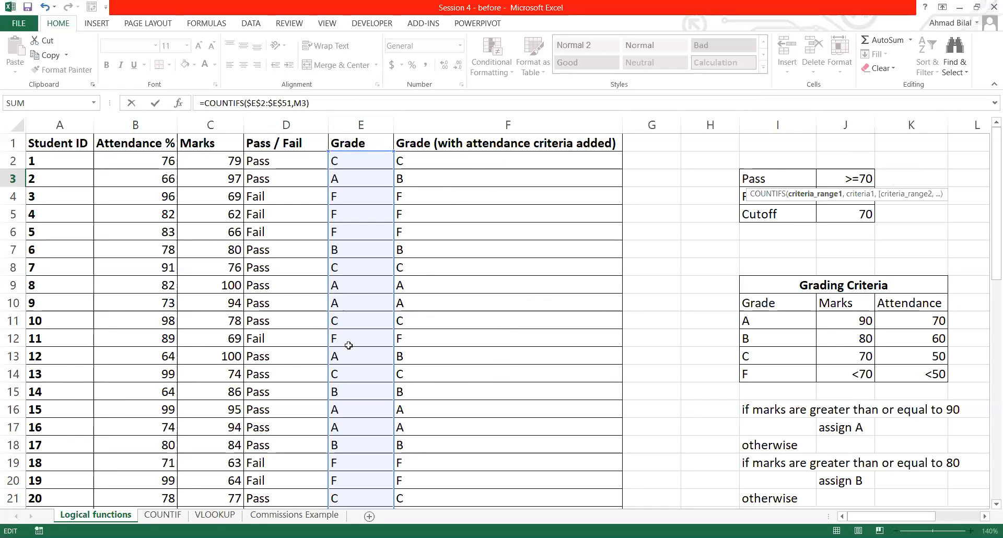
{"action": "scroll", "coordinate": [349, 345], "scroll_direction": "down", "scroll_amount": 10}
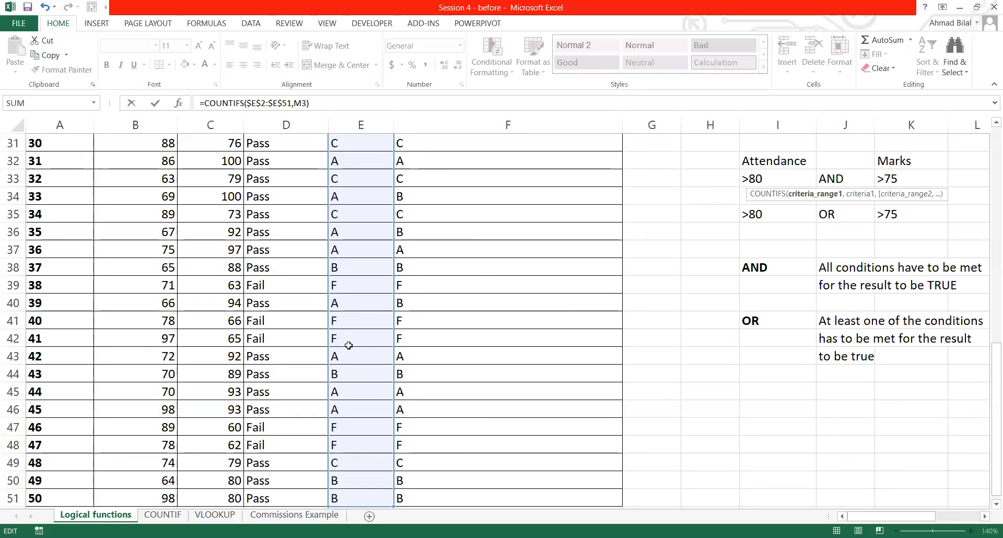
{"action": "scroll", "coordinate": [349, 345], "scroll_direction": "down", "scroll_amount": 4}
{"action": "scroll", "coordinate": [358, 282], "scroll_direction": "up", "scroll_amount": 4}
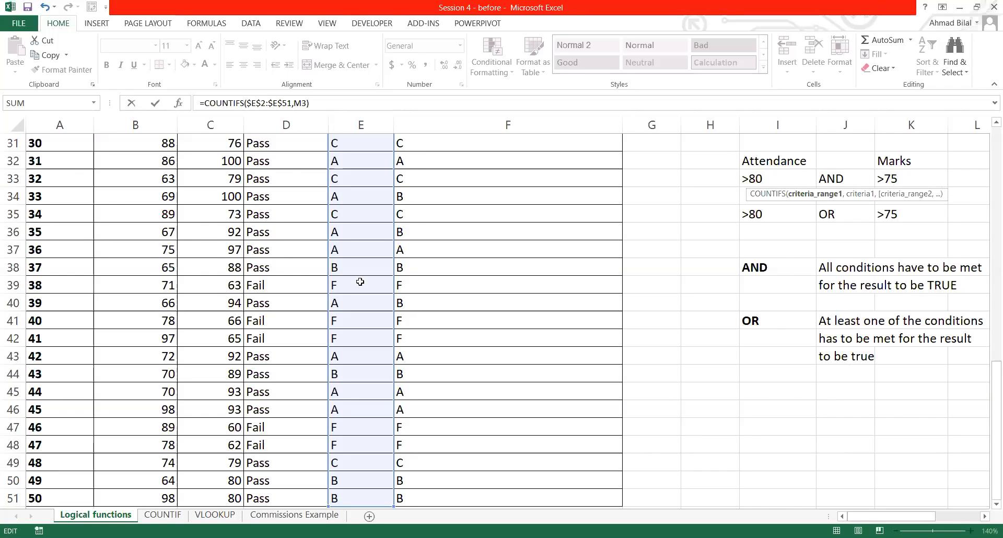
{"action": "scroll", "coordinate": [360, 282], "scroll_direction": "up", "scroll_amount": 10}
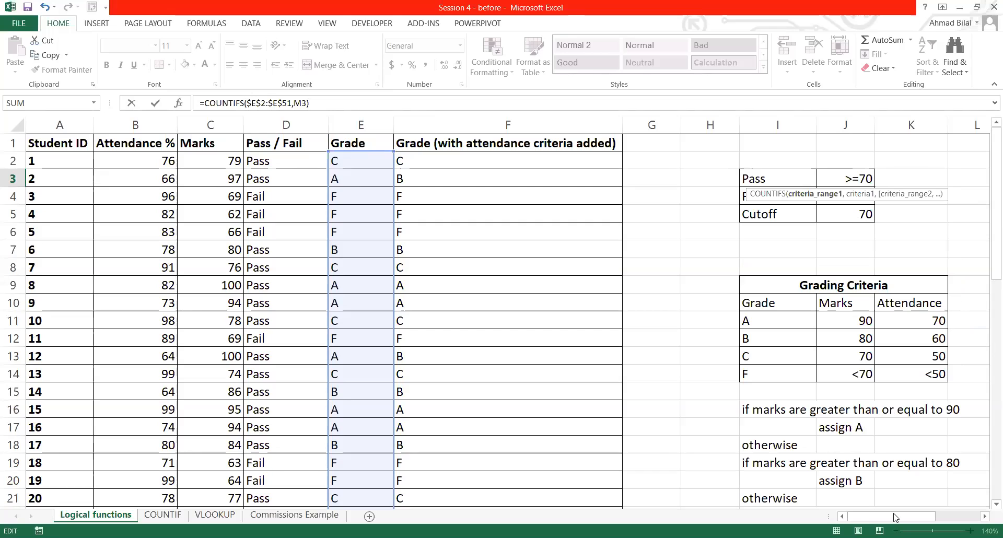
{"action": "left_click_drag", "start_coordinate": [897, 521], "coordinate": [933, 521]}
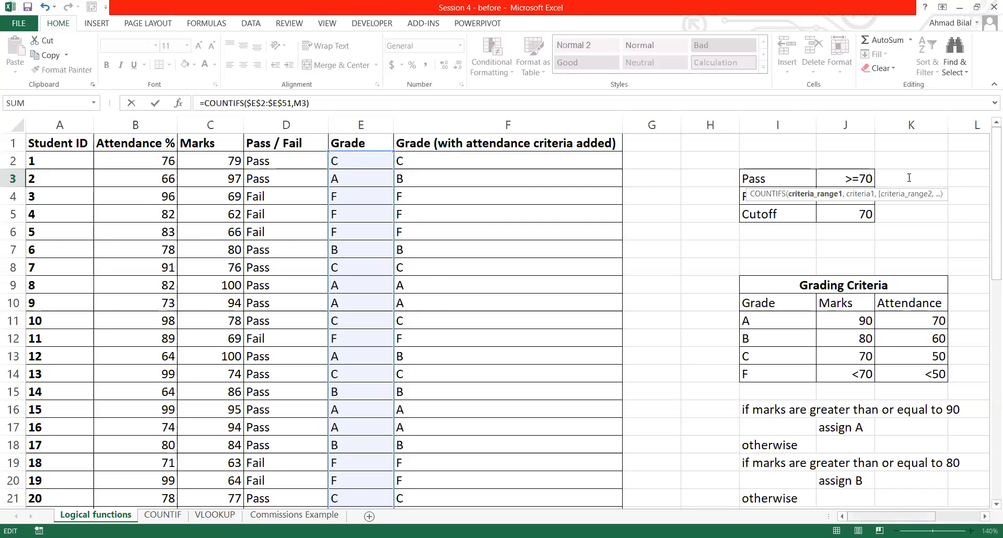
{"action": "left_click", "coordinate": [953, 178]}
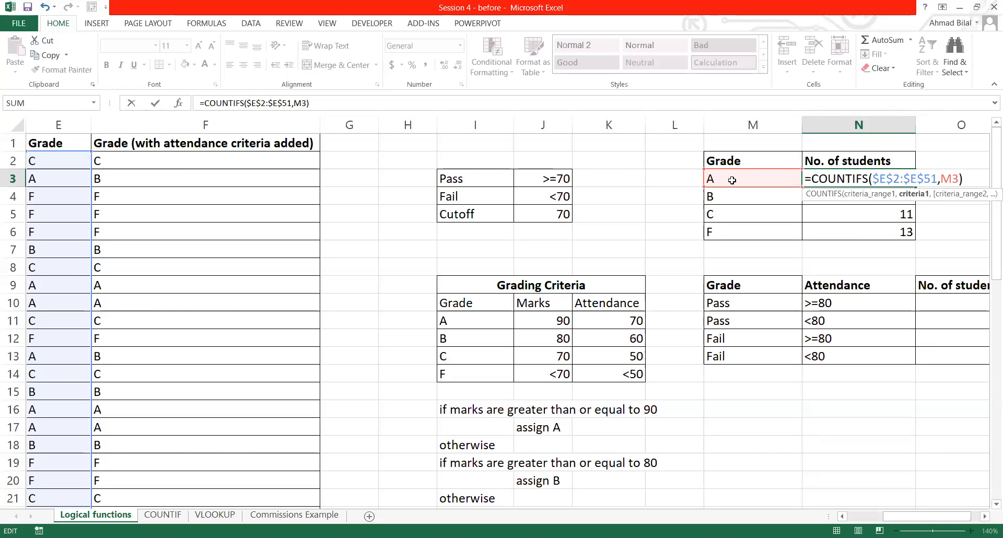
Step: Confirm the grade A, B and C COUNTIFS formulas unchanged and select N3:N6 to check their total
{"action": "key", "text": "Return"}
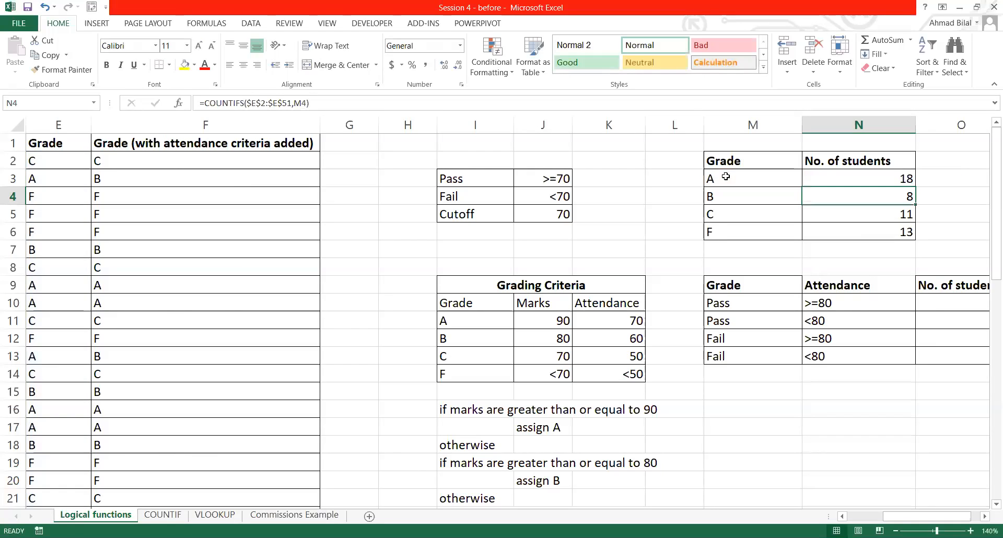
{"action": "key", "text": "F2"}
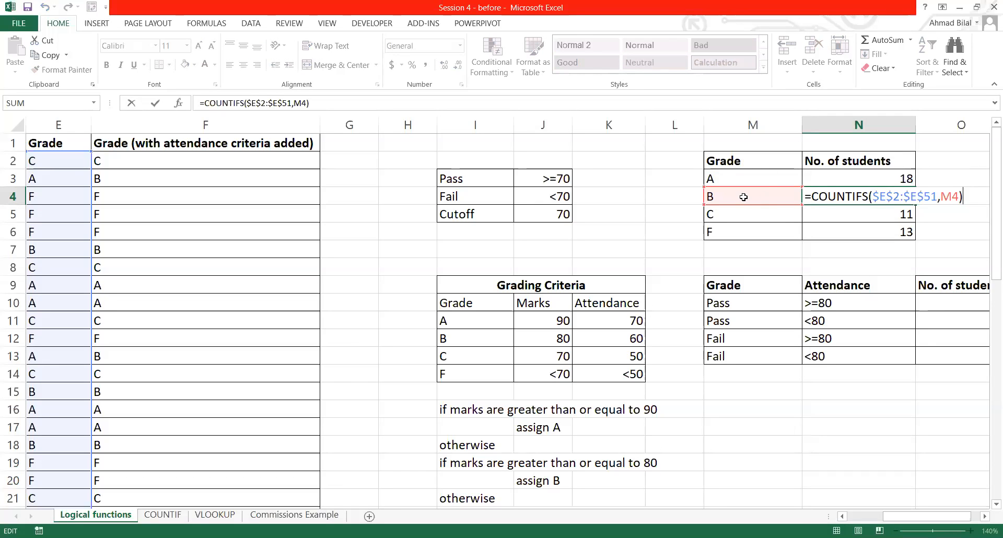
{"action": "key", "text": "Return"}
{"action": "key", "text": "F2"}
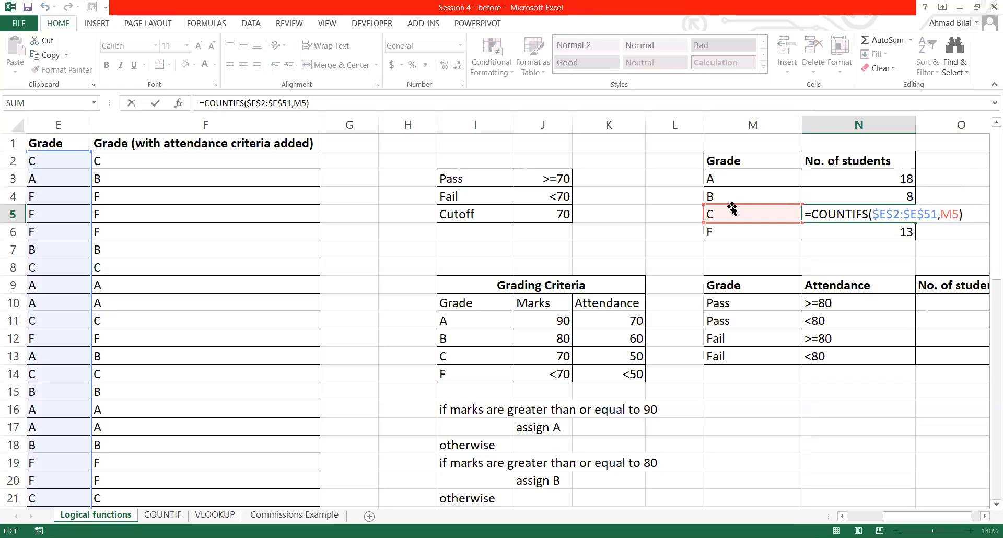
{"action": "key", "text": "Escape"}
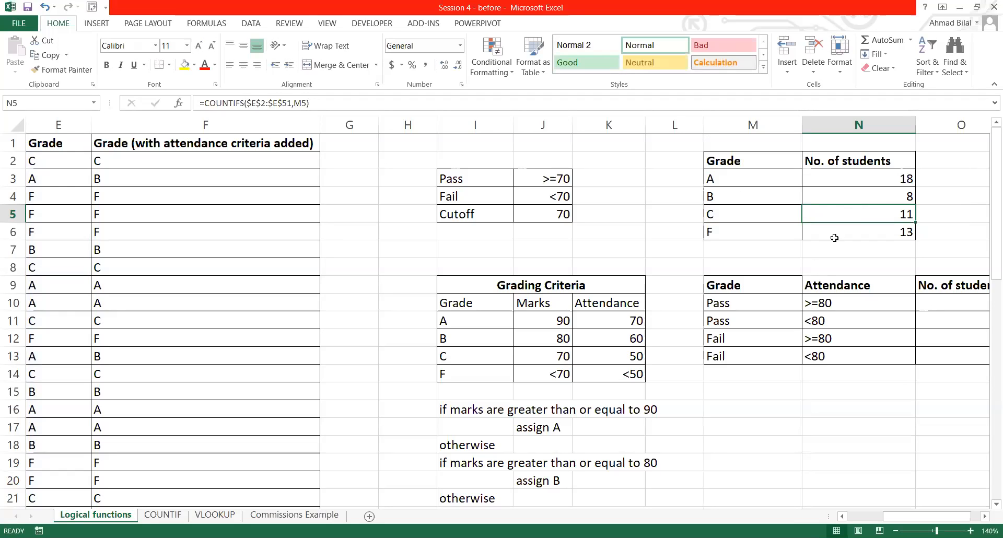
{"action": "left_click_drag", "start_coordinate": [881, 179], "coordinate": [887, 233]}
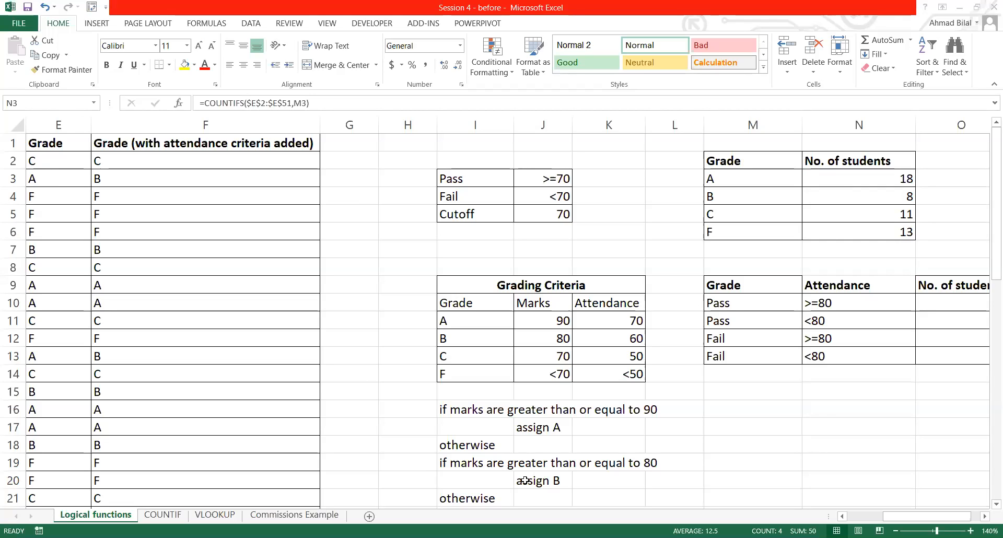
{"action": "left_click", "coordinate": [891, 290]}
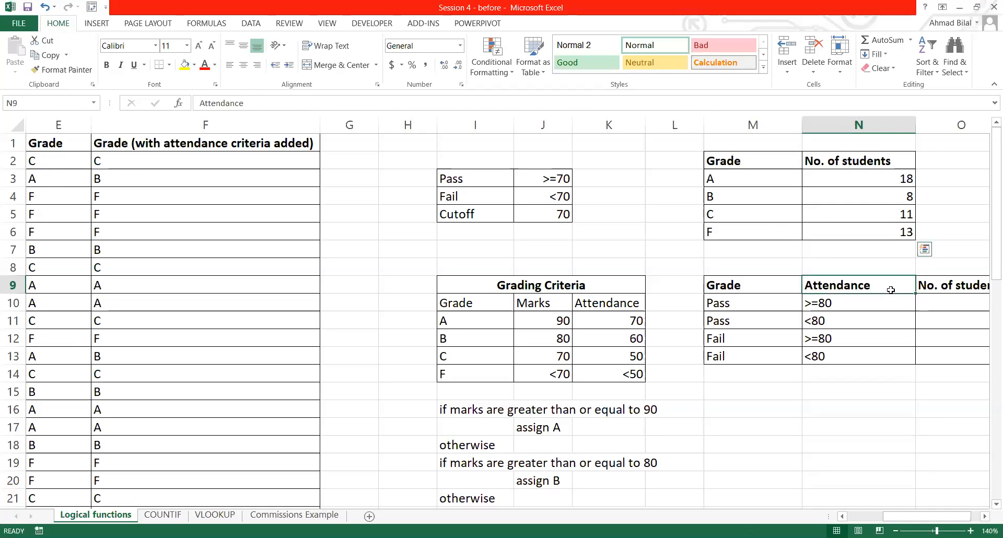
{"action": "key", "text": "Right"}
{"action": "key", "text": "Right"}
{"action": "key", "text": "Left"}
{"action": "key", "text": "Left"}
{"action": "key", "text": "Left"}
{"action": "key", "text": "Left"}
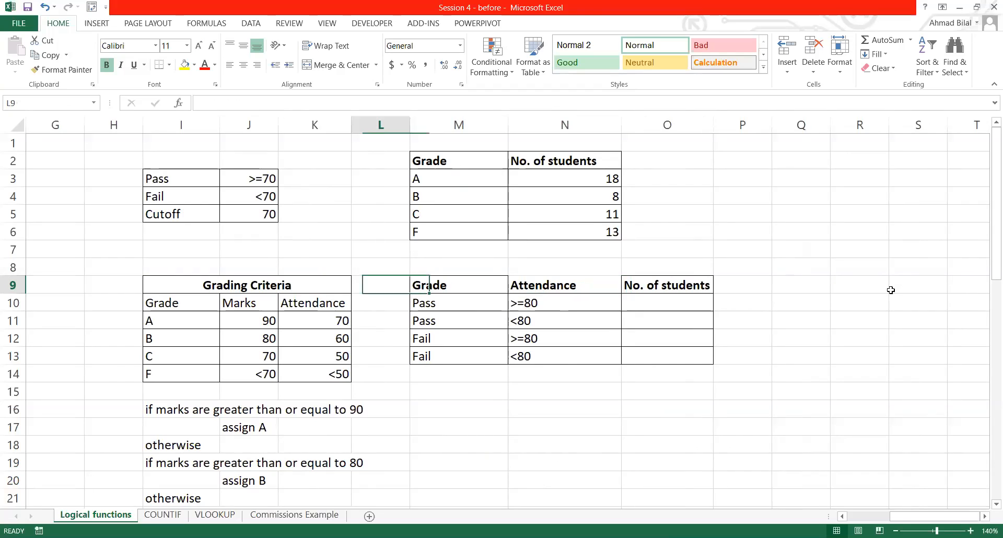
{"action": "key", "text": "Left"}
{"action": "key", "text": "Left"}
{"action": "key", "text": "Left"}
{"action": "key", "text": "Left"}
{"action": "key", "text": "Left"}
{"action": "key", "text": "Left"}
{"action": "left_click", "coordinate": [709, 185]}
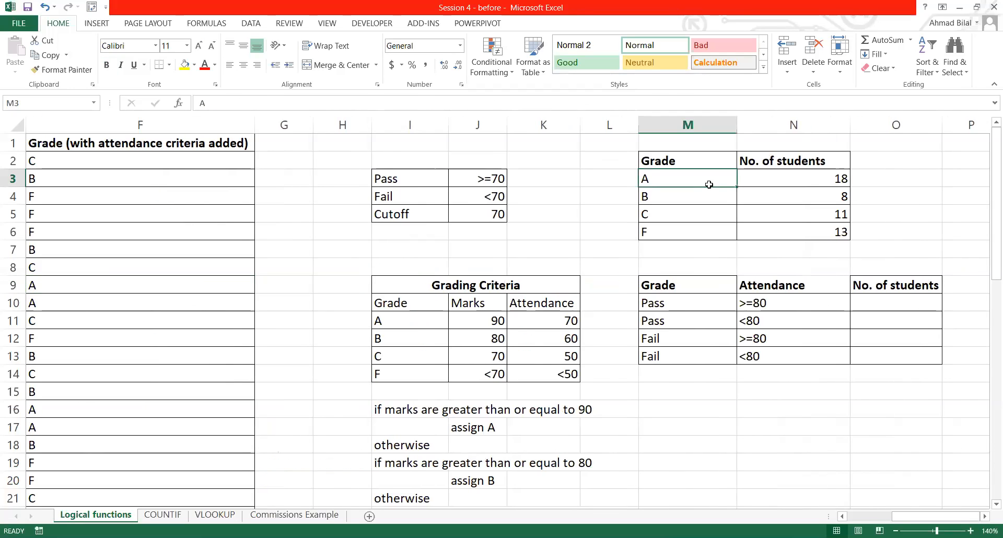
{"action": "double_click", "coordinate": [719, 181]}
{"action": "key", "text": "Escape"}
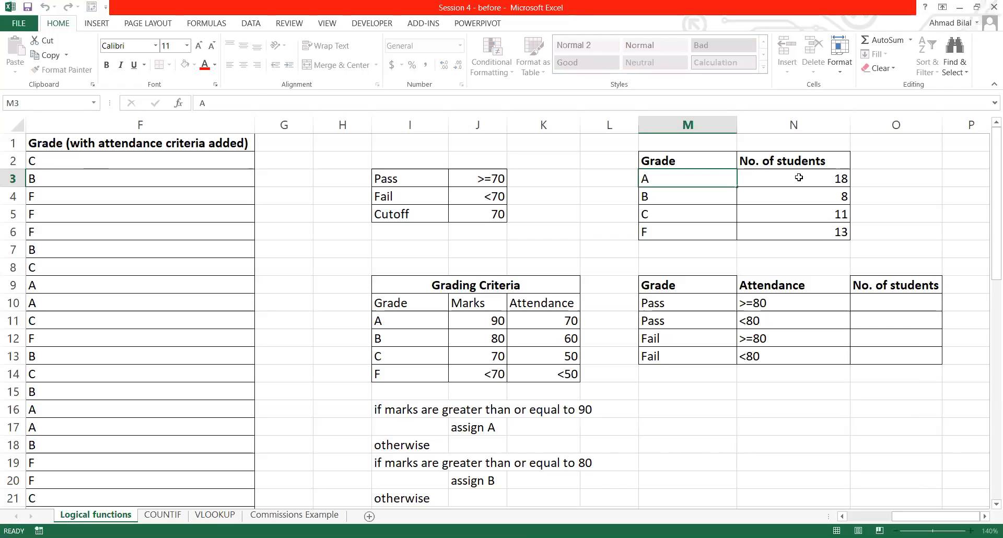
{"action": "double_click", "coordinate": [799, 178]}
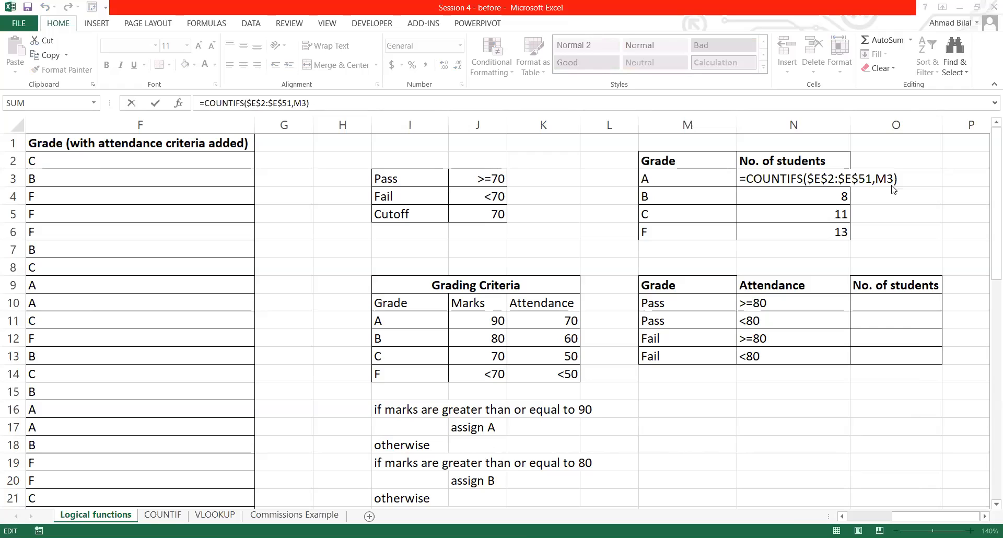
{"action": "left_click", "coordinate": [872, 173]}
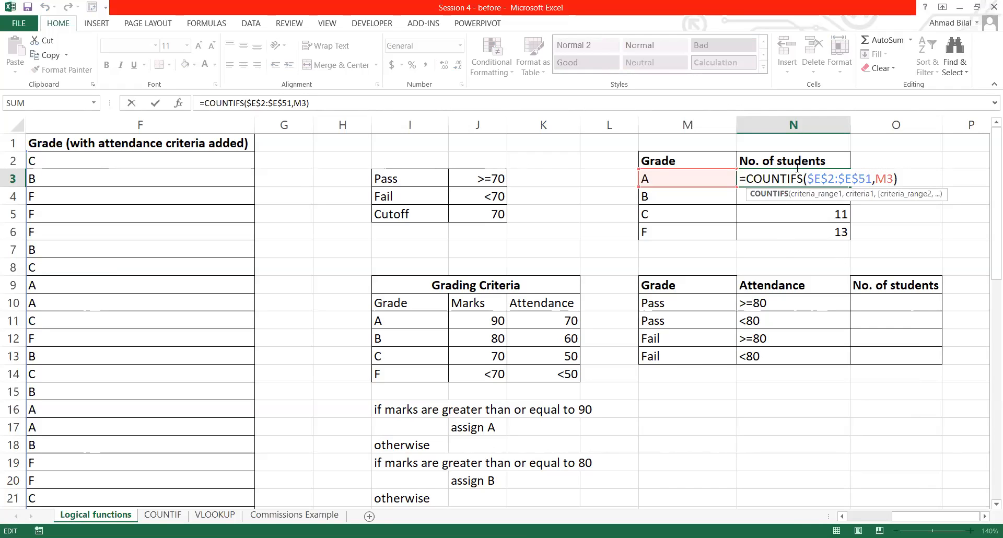
{"action": "key", "text": "ctrl+Return"}
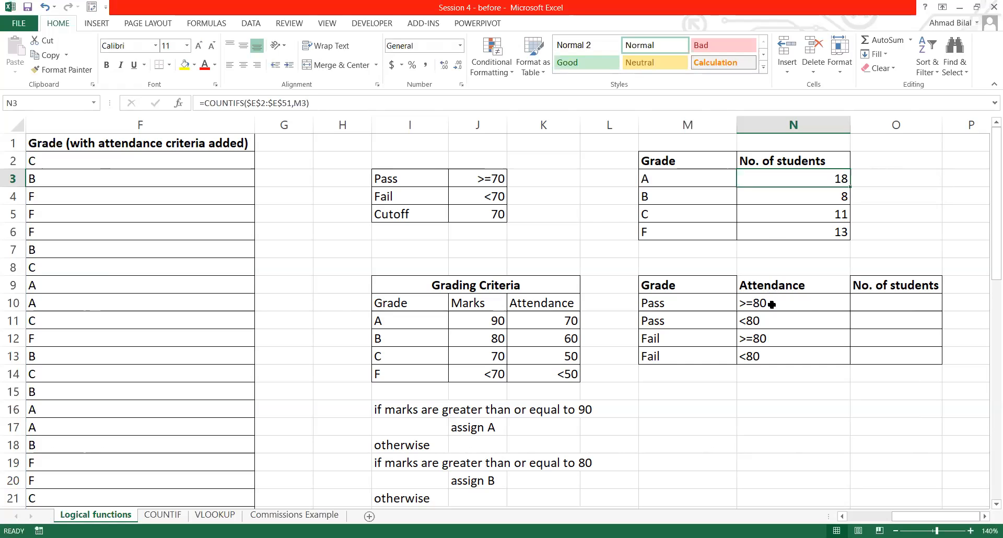
{"action": "left_click", "coordinate": [783, 307]}
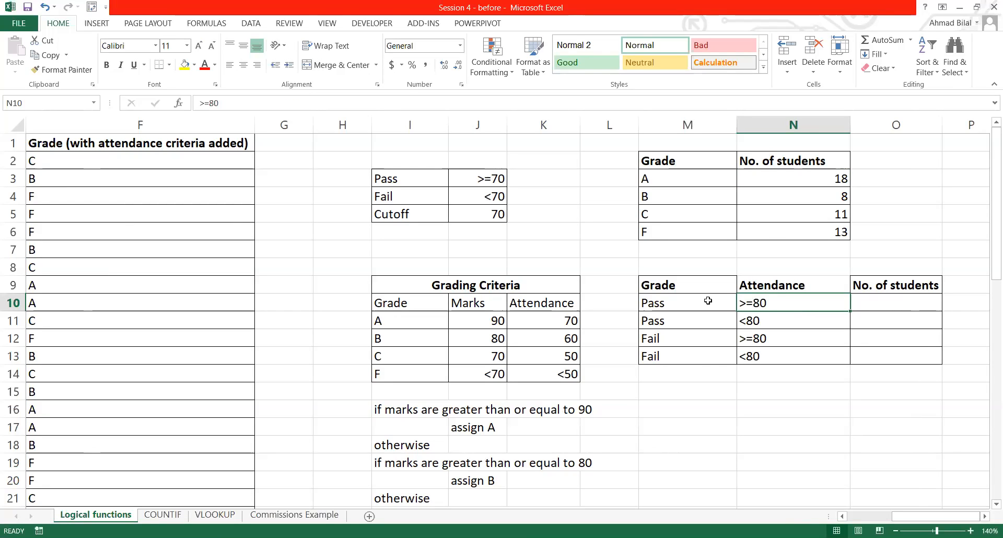
{"action": "left_click_drag", "start_coordinate": [683, 284], "coordinate": [836, 342]}
{"action": "left_click_drag", "start_coordinate": [897, 373], "coordinate": [885, 354]}
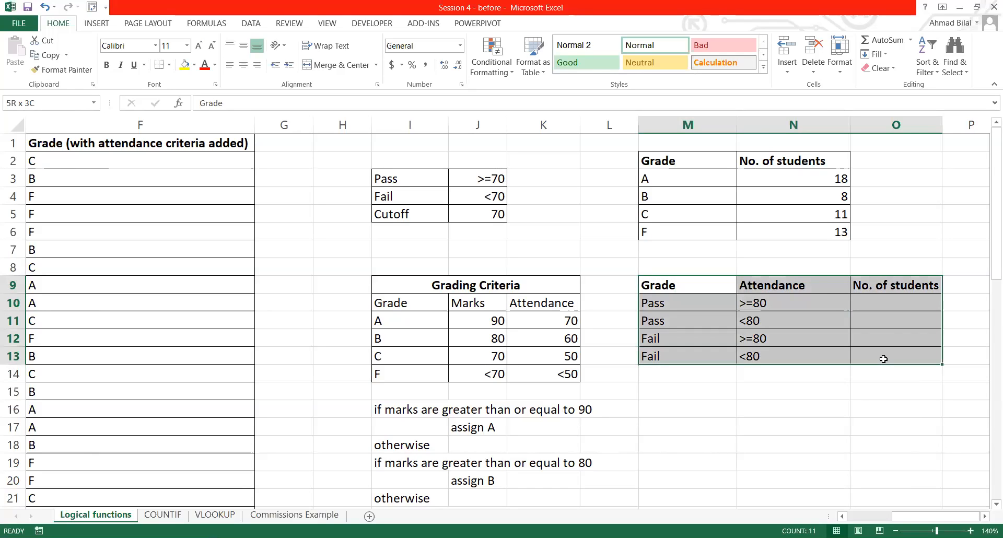
{"action": "left_click", "coordinate": [758, 311]}
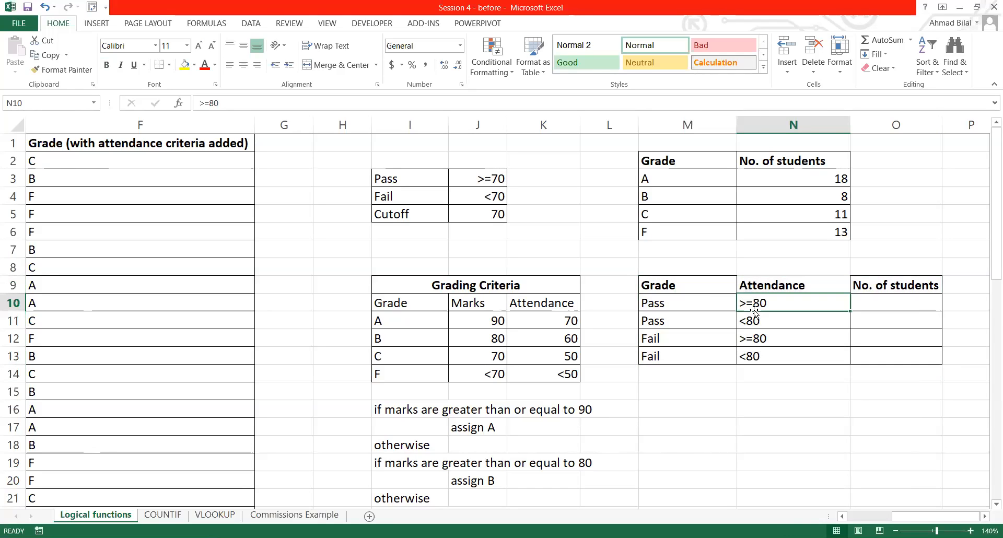
Step: Rename the attendance table's Grade heading in M9 to 'Pass / Fail'
{"action": "double_click", "coordinate": [695, 287]}
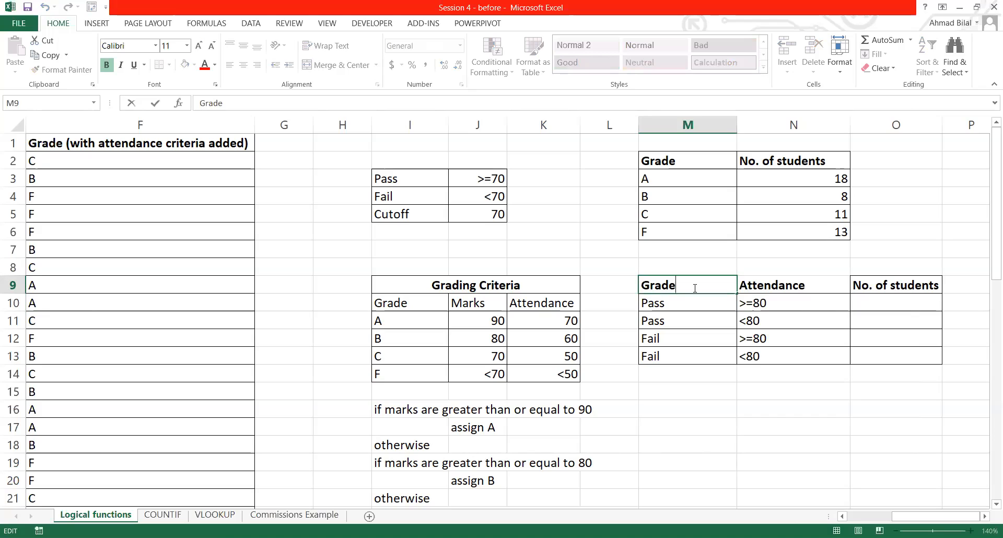
{"action": "double_click", "coordinate": [695, 288]}
{"action": "type", "text": "pASS"}
{"action": "key", "text": "BackSpace"}
{"action": "key", "text": "BackSpace"}
{"action": "key", "text": "BackSpace"}
{"action": "key", "text": "BackSpace"}
{"action": "type", "text": "Pass / Fail"}
{"action": "key", "text": "Return"}
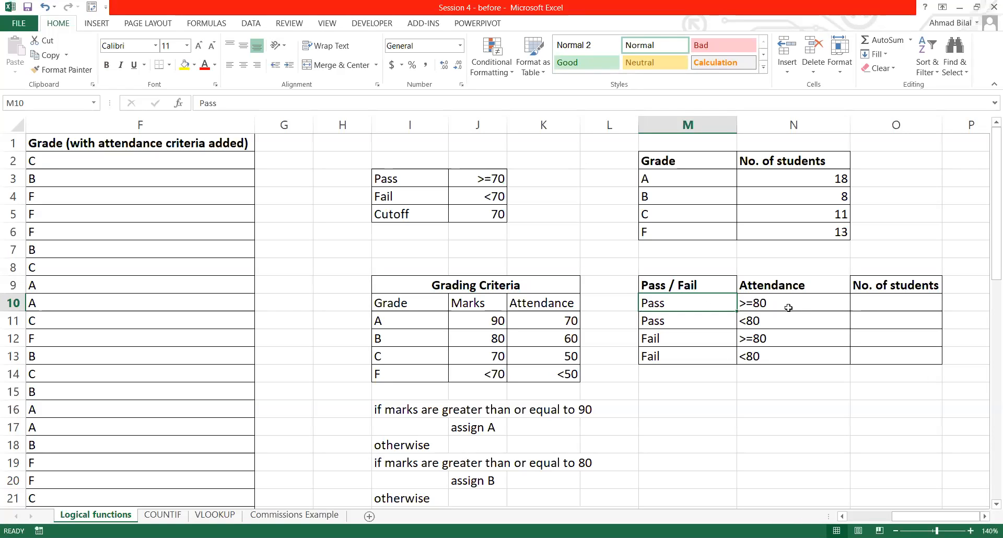
Step: Review the table's Pass/Fail labels and >=80 / <80 conditions, ending on count cell O10
{"action": "left_click", "coordinate": [789, 308]}
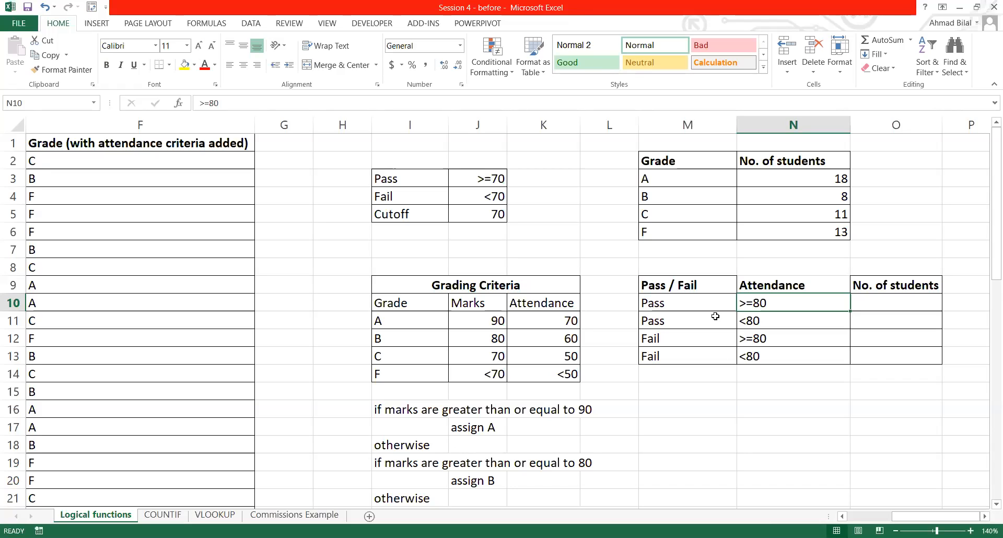
{"action": "key", "text": "alt+Tab"}
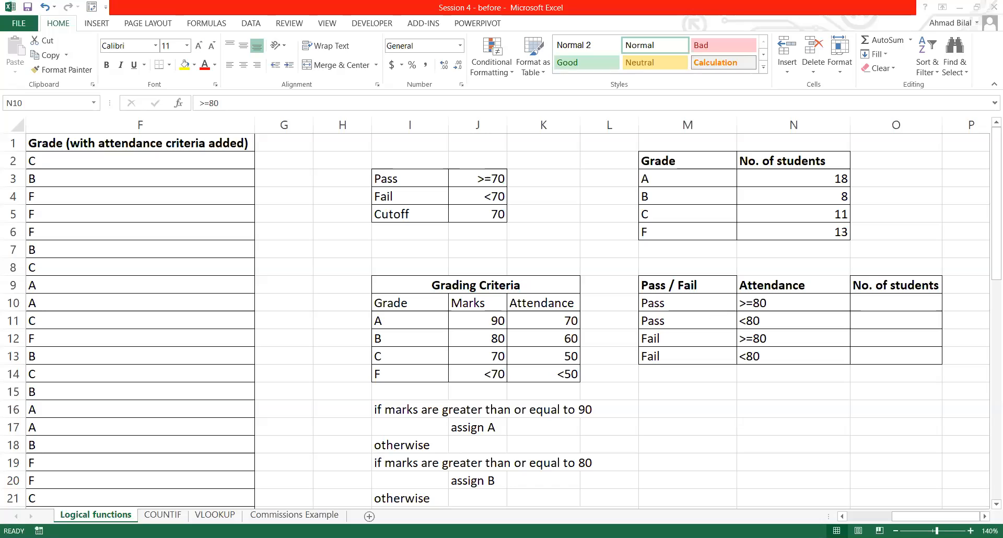
{"action": "left_click", "coordinate": [700, 338]}
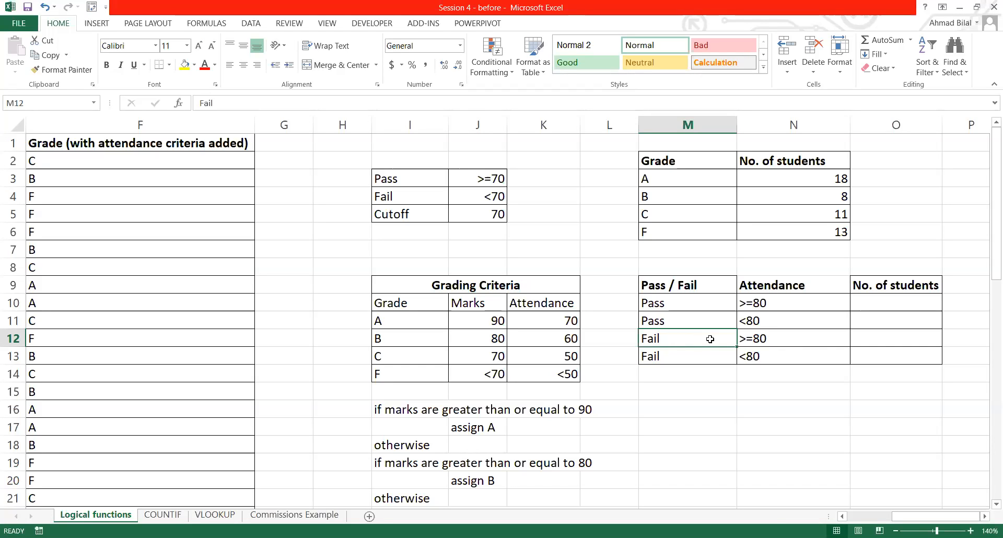
{"action": "left_click", "coordinate": [699, 353]}
{"action": "left_click", "coordinate": [781, 357]}
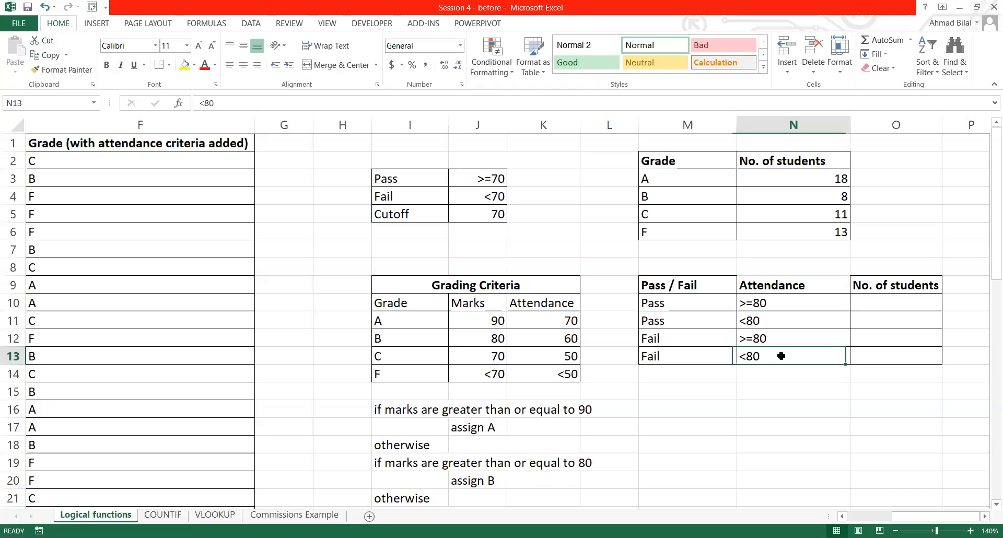
{"action": "left_click", "coordinate": [896, 299]}
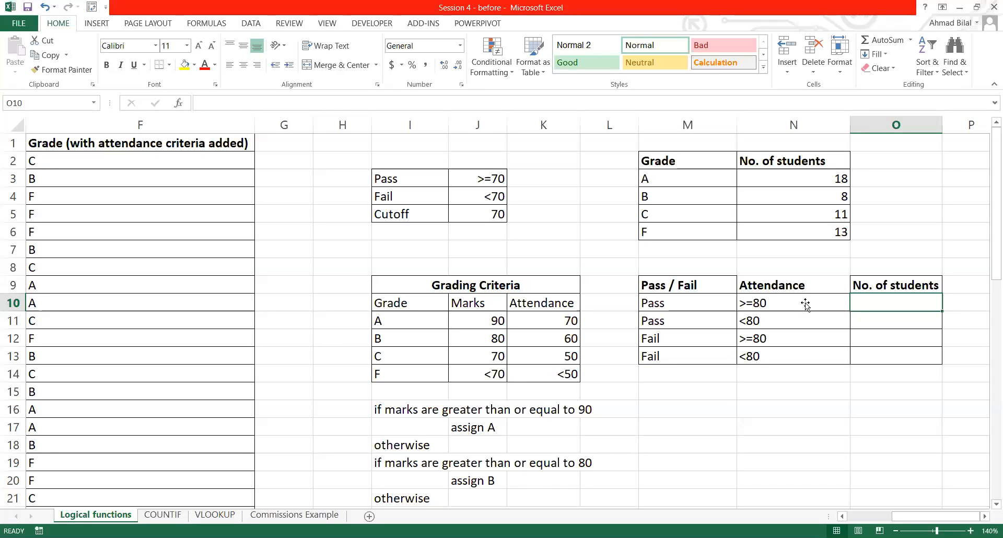
Step: In O10 begin =COUNTIFS( with the absolute Pass / Fail range $D$2:$D$51
{"action": "type", "text": "="}
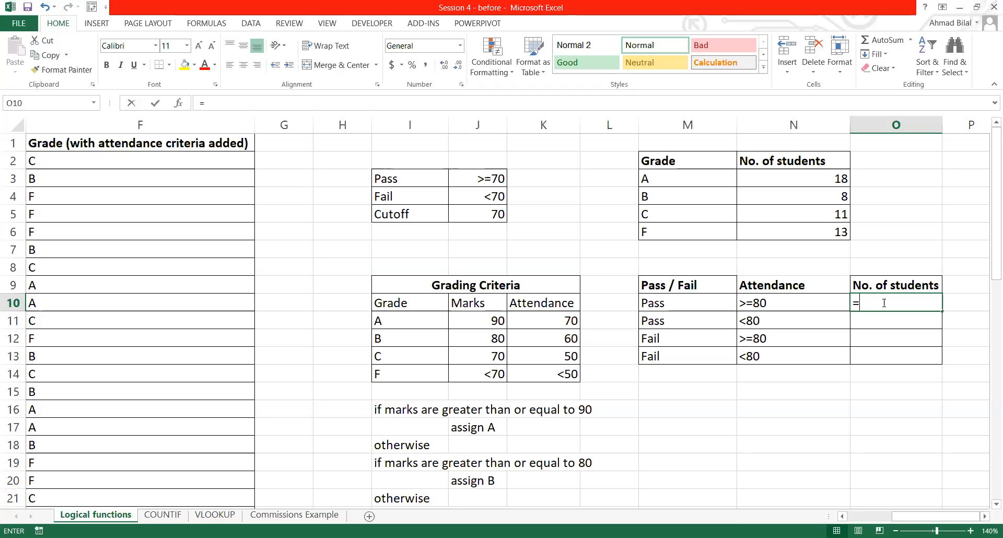
{"action": "type", "text": "COUNTIFS("}
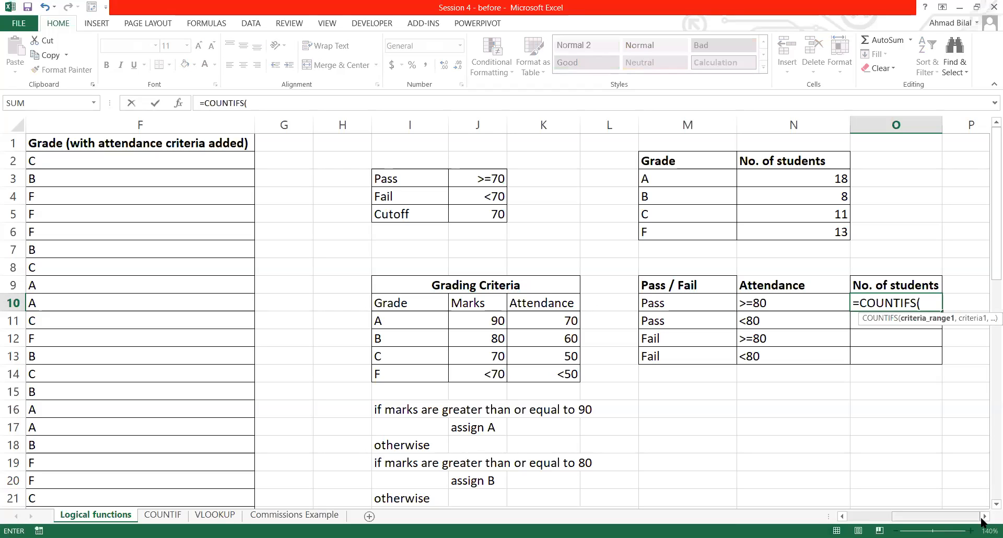
{"action": "left_click", "coordinate": [709, 318]}
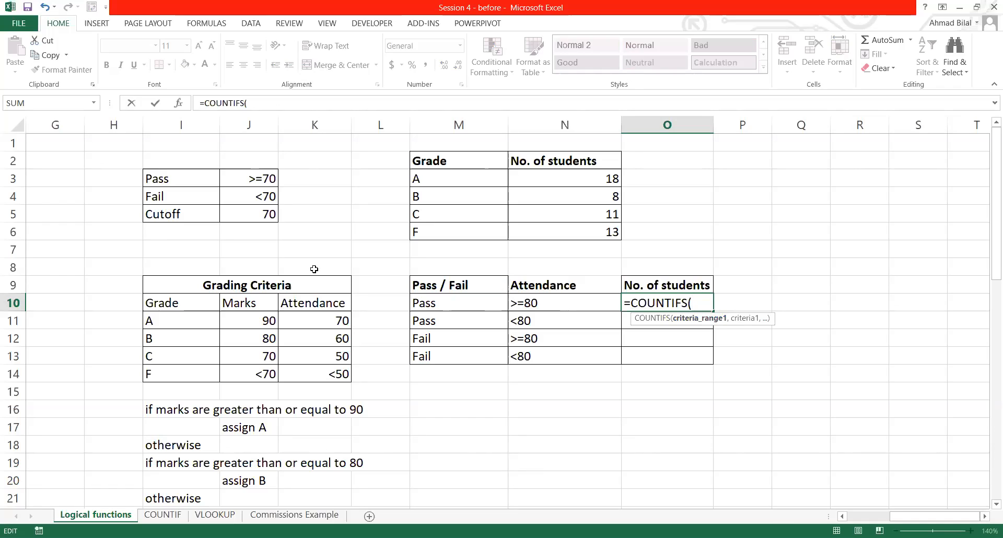
{"action": "left_click", "coordinate": [116, 272]}
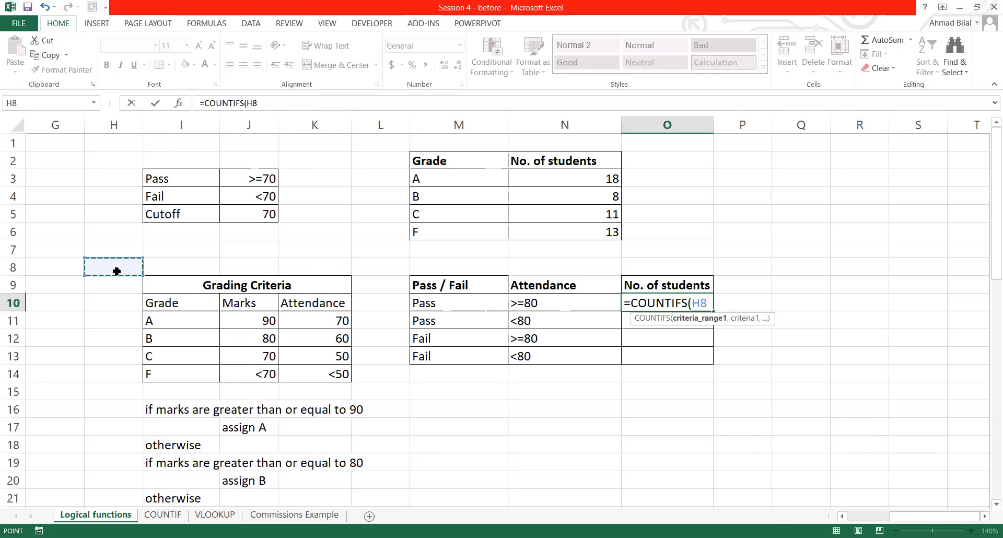
{"action": "key", "text": "Left"}
{"action": "key", "text": "Left"}
{"action": "key", "text": "Left"}
{"action": "key", "text": "Up"}
{"action": "key", "text": "Up"}
{"action": "key", "text": "Up"}
{"action": "key", "text": "Up"}
{"action": "key", "text": "Up"}
{"action": "key", "text": "Up"}
{"action": "key", "text": "Up"}
{"action": "key", "text": "Left"}
{"action": "key", "text": "Left"}
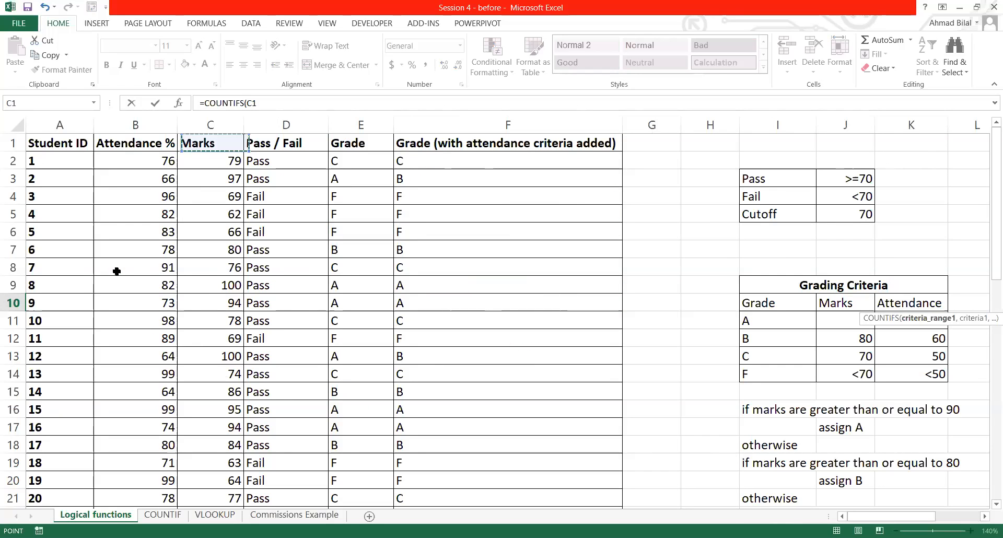
{"action": "key", "text": "Right"}
{"action": "key", "text": "Down"}
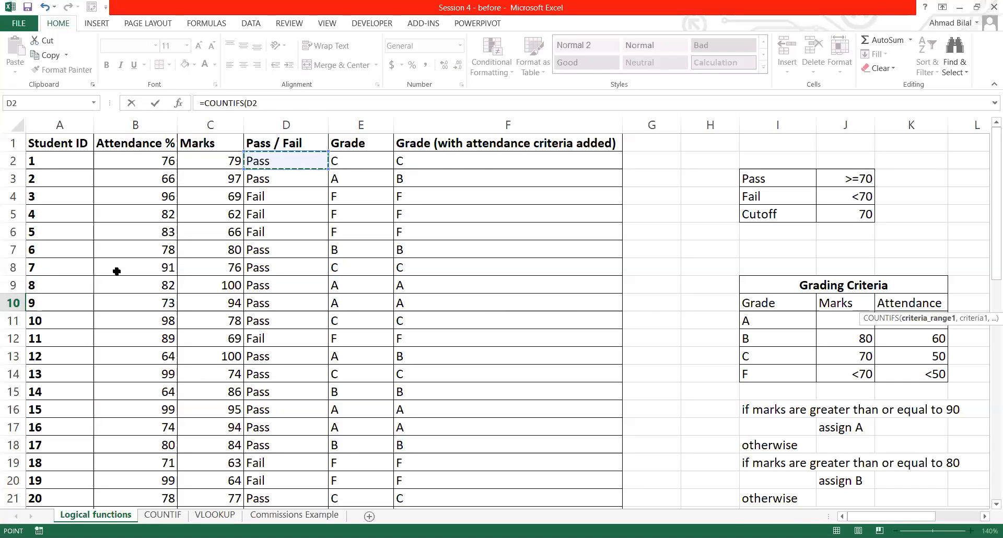
{"action": "key", "text": "ctrl+shift+Down"}
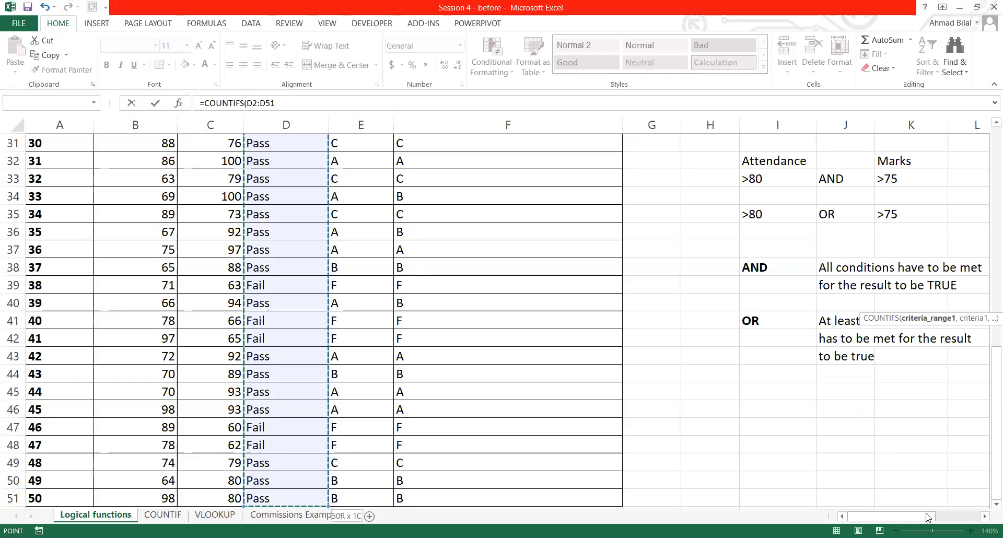
{"action": "scroll", "coordinate": [928, 517], "scroll_direction": "right", "scroll_amount": 4}
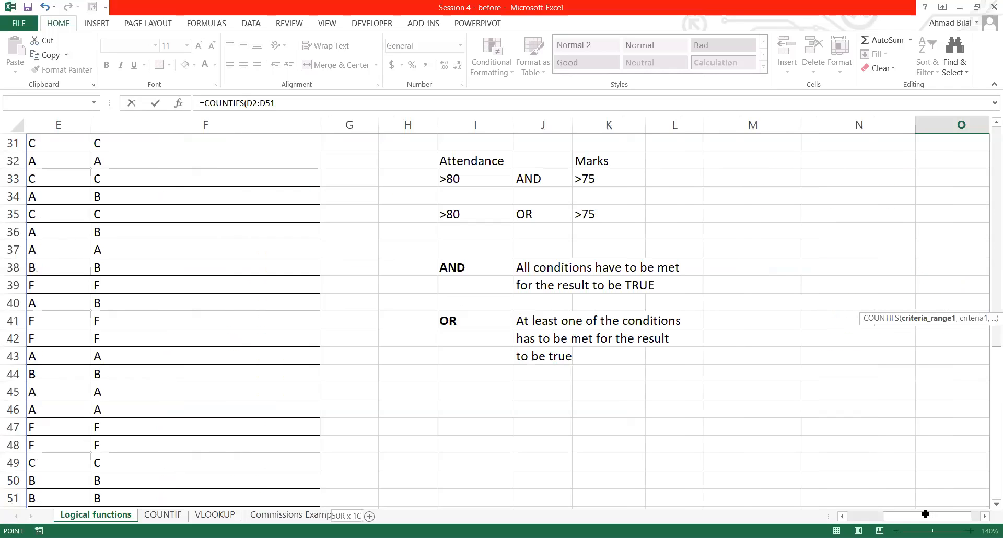
{"action": "scroll", "coordinate": [926, 514], "scroll_direction": "up", "scroll_amount": 6}
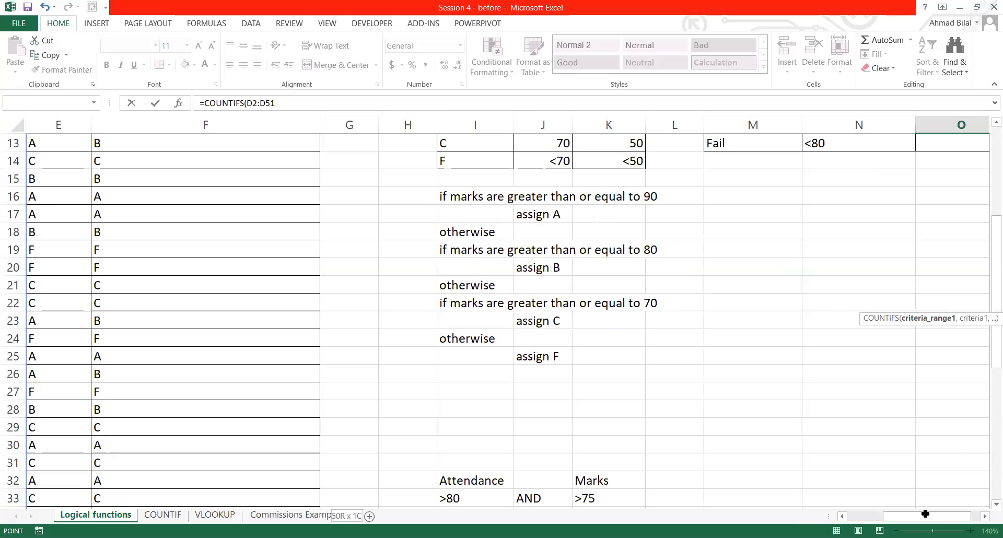
{"action": "scroll", "coordinate": [926, 514], "scroll_direction": "up", "scroll_amount": 4}
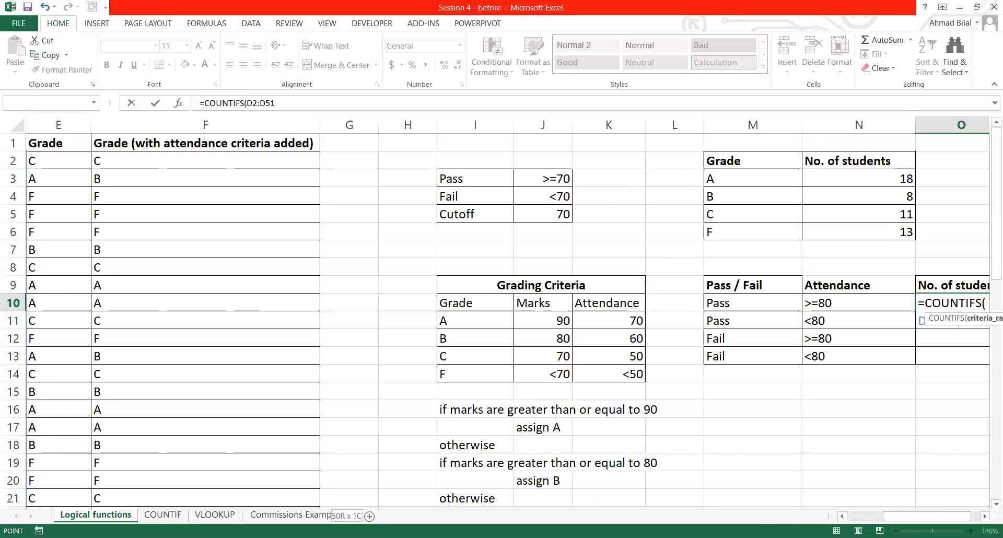
{"action": "left_click_drag", "start_coordinate": [926, 516], "coordinate": [935, 515]}
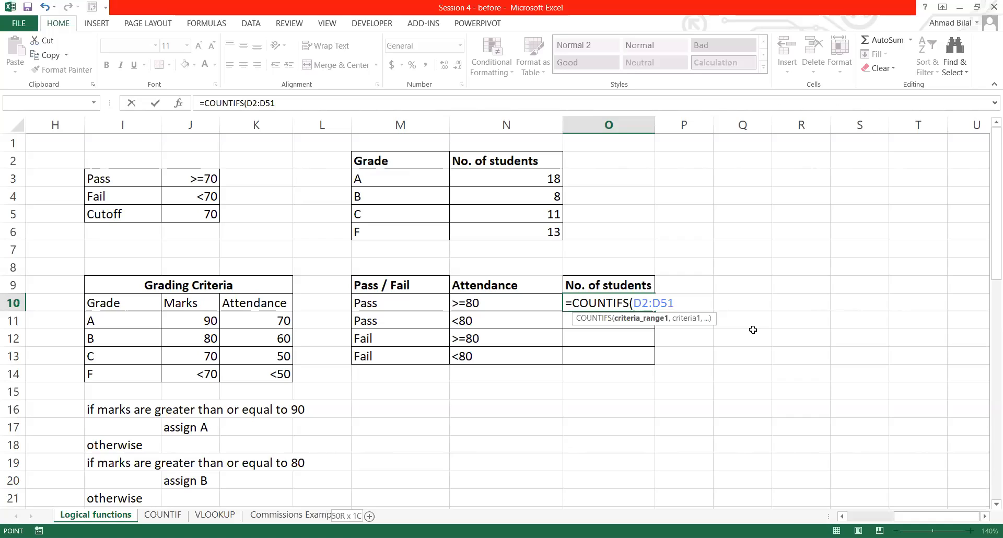
{"action": "key", "text": "F4"}
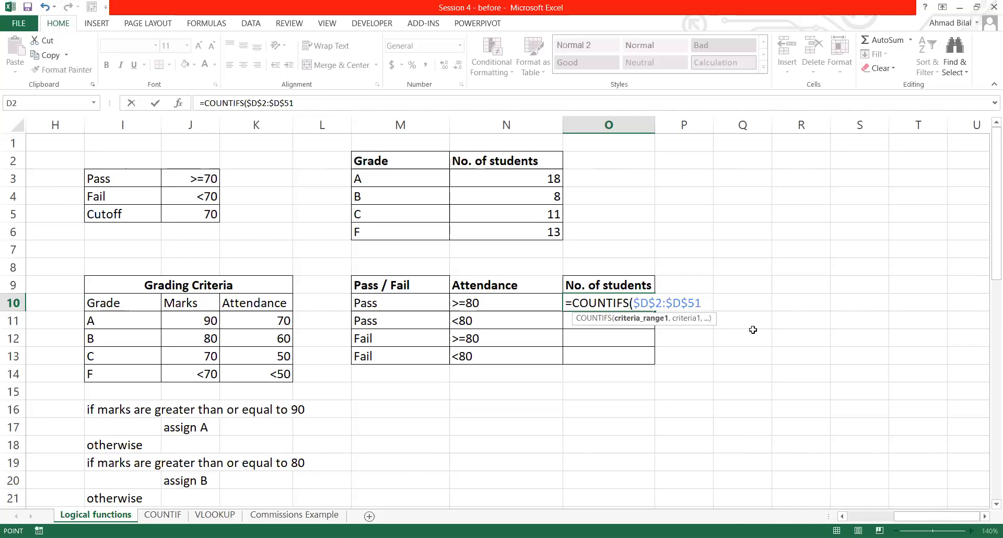
Step: Add the Pass label in M10 as the first criterion, ready for the second range
{"action": "type", "text": ","}
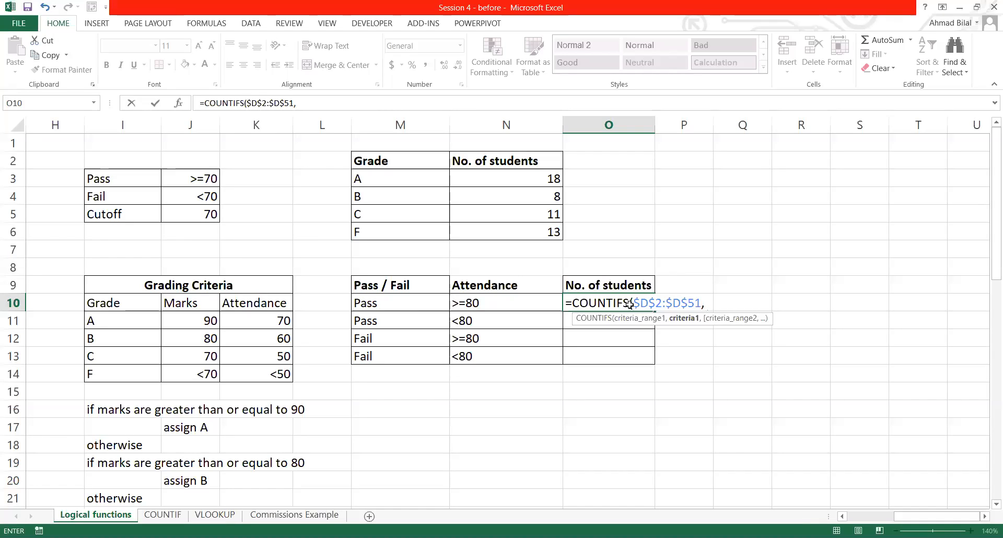
{"action": "left_click", "coordinate": [392, 302]}
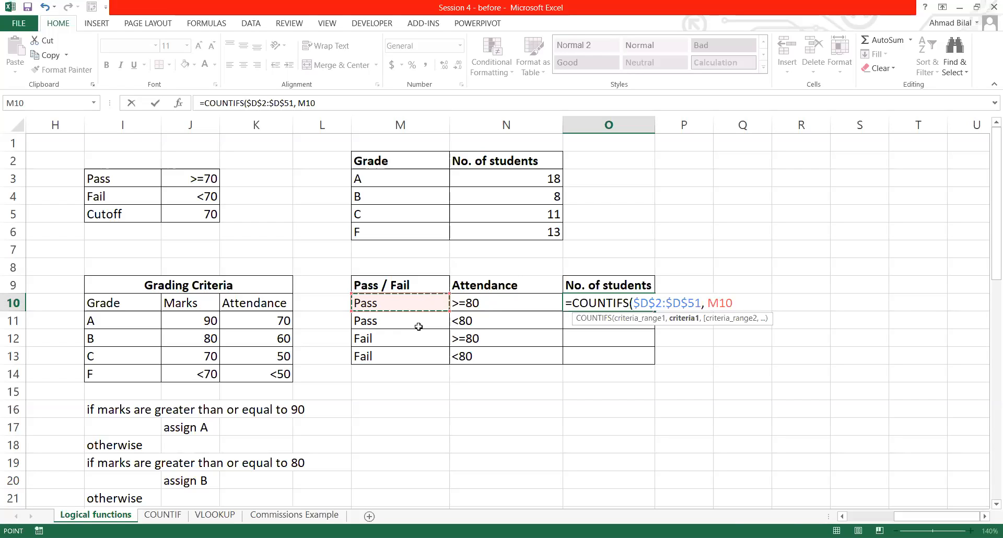
{"action": "type", "text": ","}
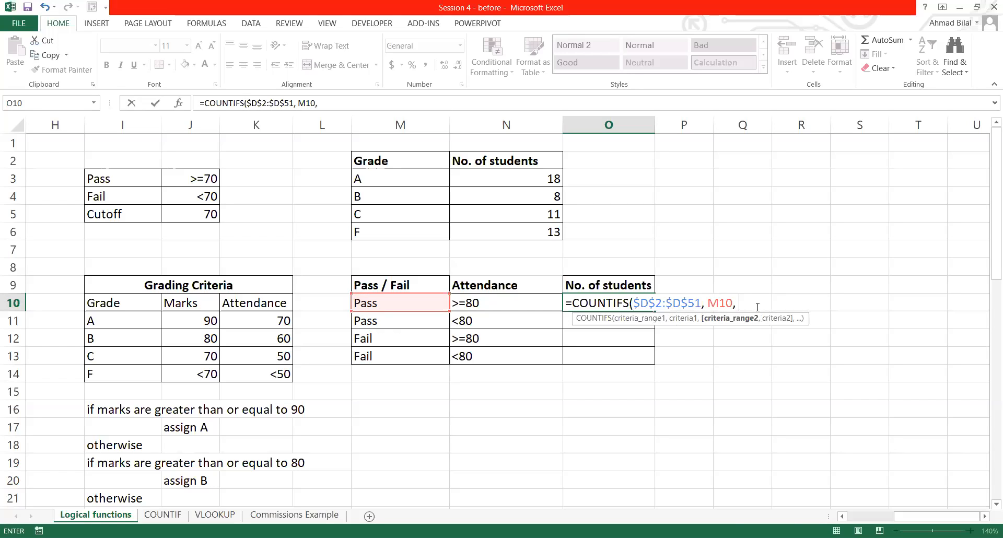
{"action": "key", "text": "F2"}
Step: Add the absolute attendance range $B$2:$B$51 as the second criteria range
{"action": "left_click", "coordinate": [122, 251]}
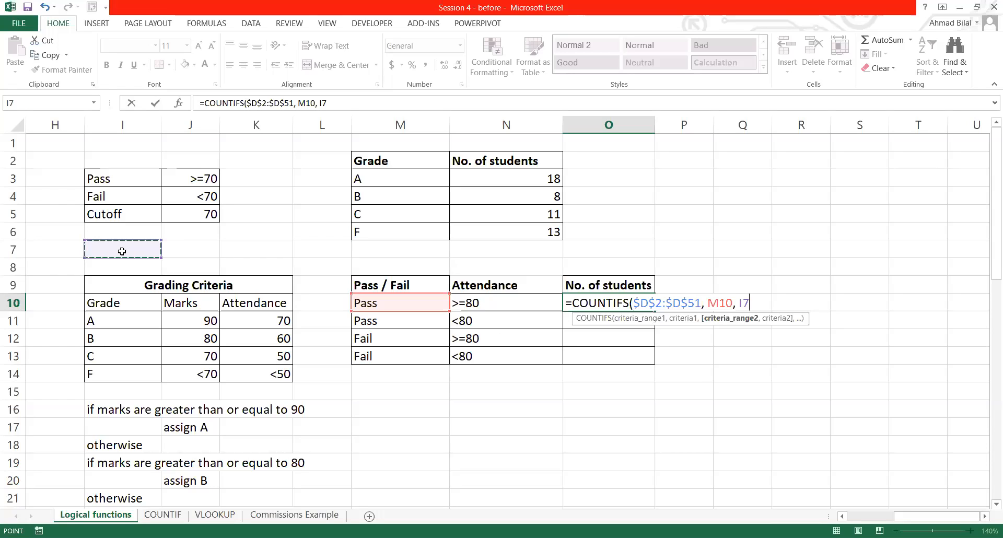
{"action": "key", "text": "Left"}
{"action": "key", "text": "Left"}
{"action": "key", "text": "Left"}
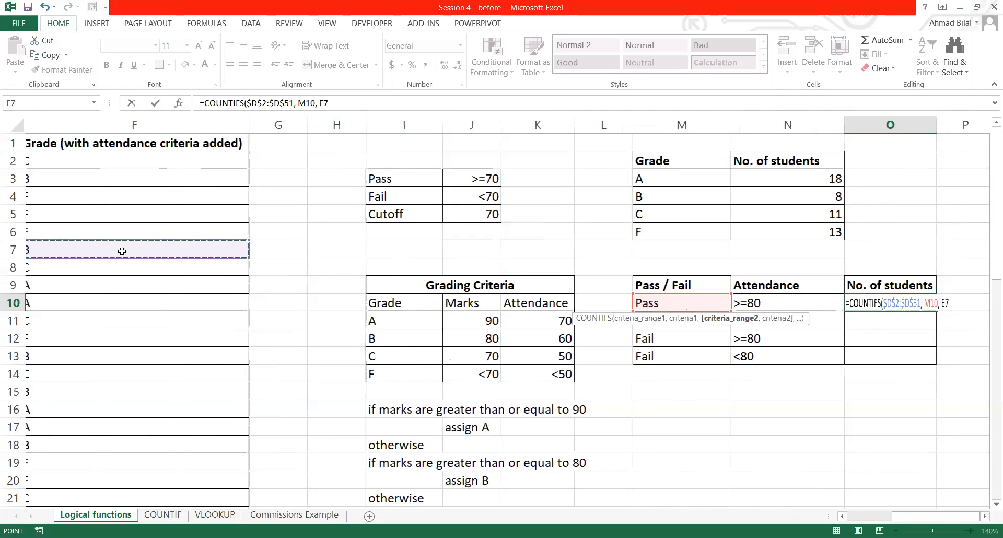
{"action": "key", "text": "Left"}
{"action": "key", "text": "Left"}
{"action": "key", "text": "Left"}
{"action": "key", "text": "Left"}
{"action": "key", "text": "Left"}
{"action": "key", "text": "Up"}
{"action": "key", "text": "Right"}
{"action": "key", "text": "Up"}
{"action": "key", "text": "Up"}
{"action": "key", "text": "Up"}
{"action": "key", "text": "Up"}
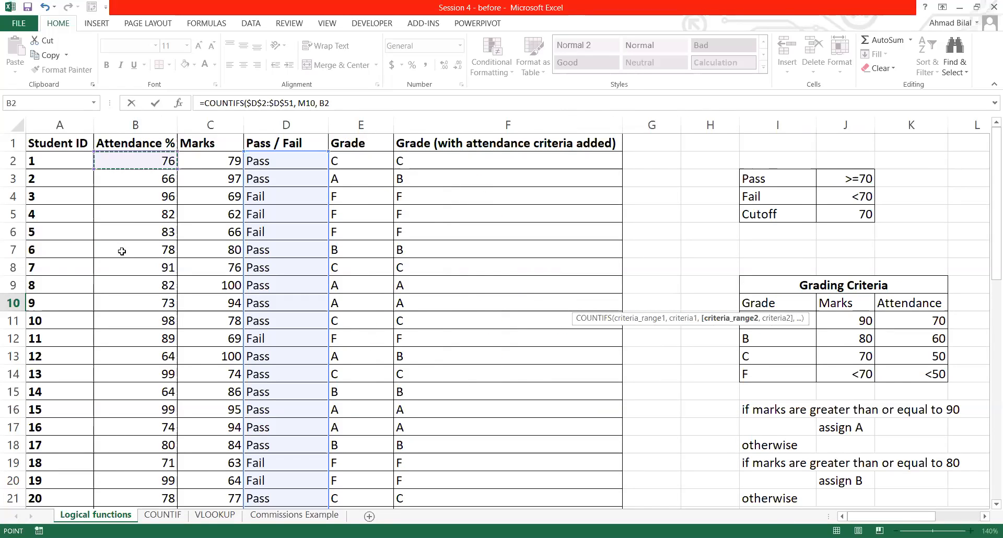
{"action": "key", "text": "Down"}
{"action": "key", "text": "Up"}
{"action": "key", "text": "shift+Down"}
{"action": "key", "text": "shift+Down"}
{"action": "key", "text": "shift+Down"}
{"action": "key", "text": "shift+Down"}
{"action": "key", "text": "shift+Down"}
{"action": "key", "text": "shift+Down"}
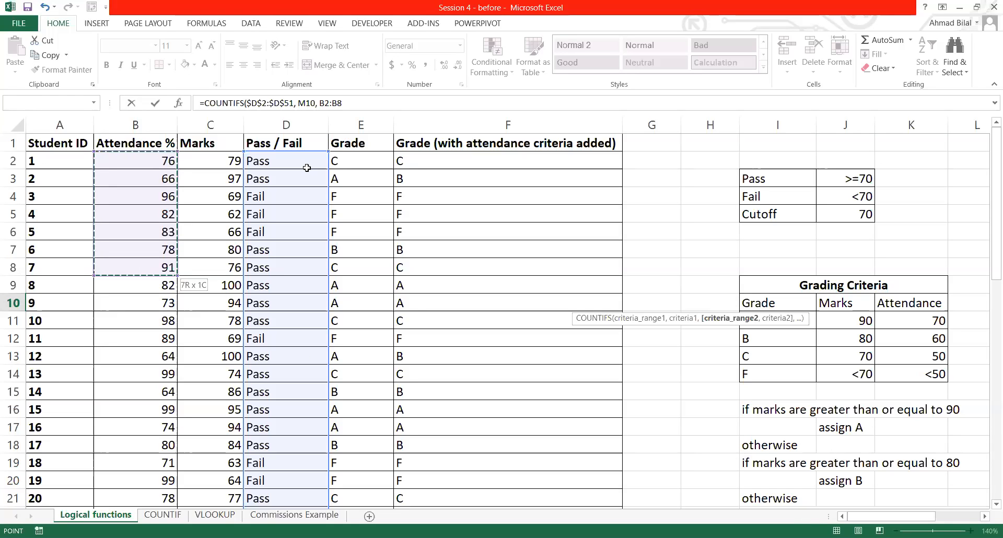
{"action": "left_click", "coordinate": [146, 163]}
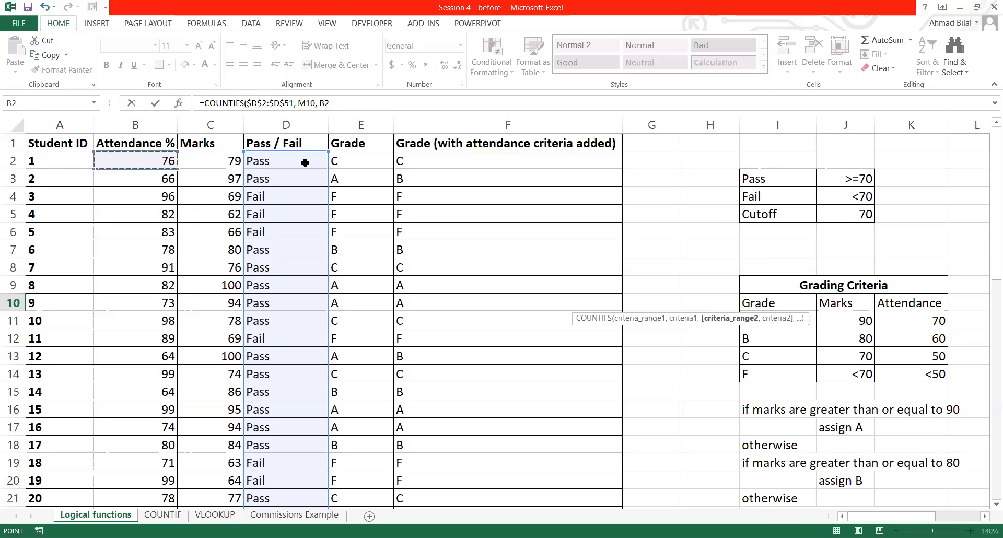
{"action": "key", "text": "ctrl+shift+Down"}
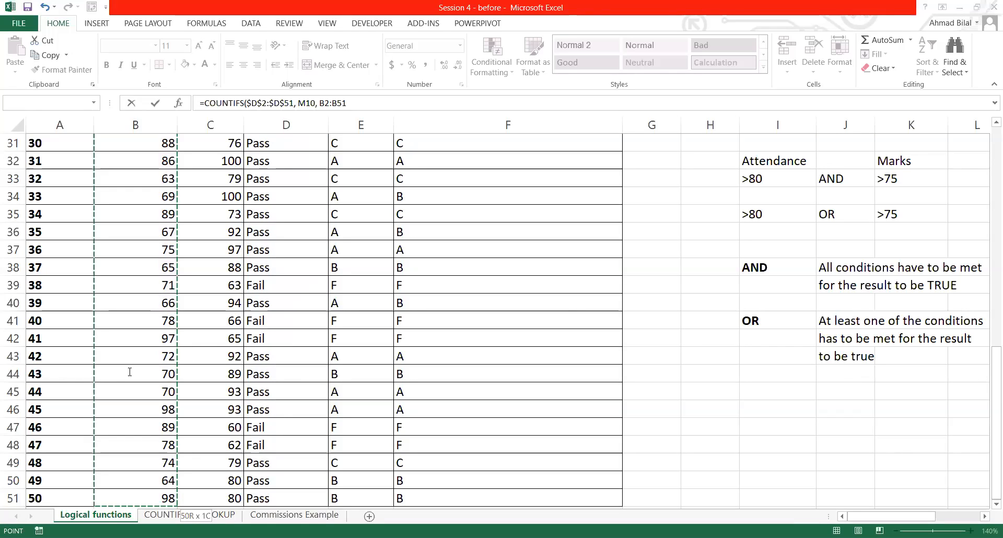
{"action": "left_click", "coordinate": [385, 104]}
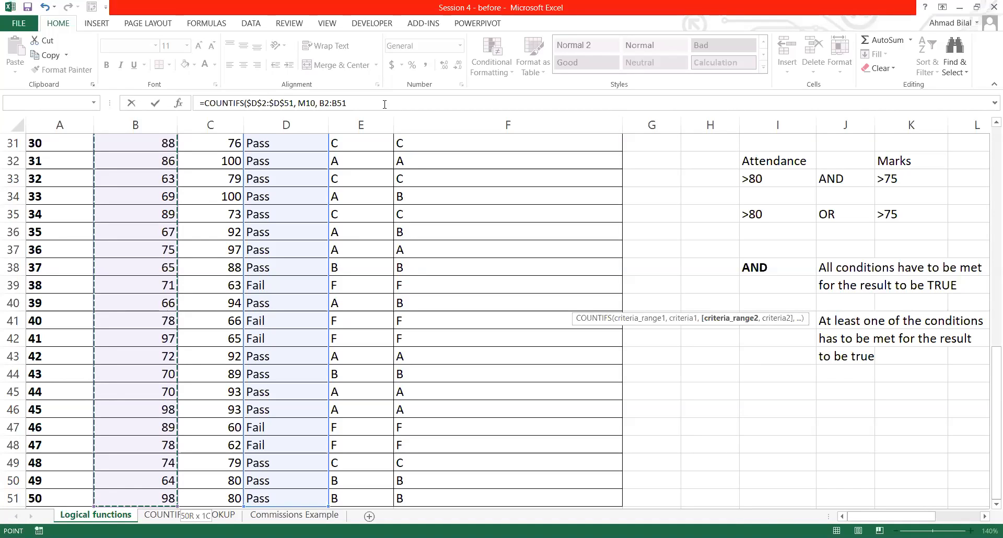
{"action": "key", "text": "F4"}
Step: Add N10's >=80 condition as the last criterion and enter the formula, counting 12 students
{"action": "left_click", "coordinate": [750, 303]}
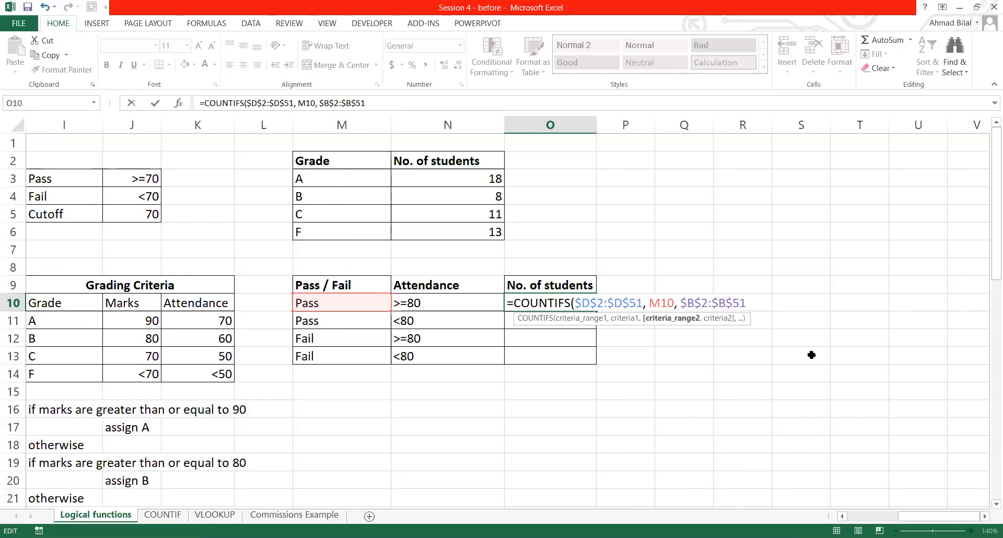
{"action": "type", "text": ","}
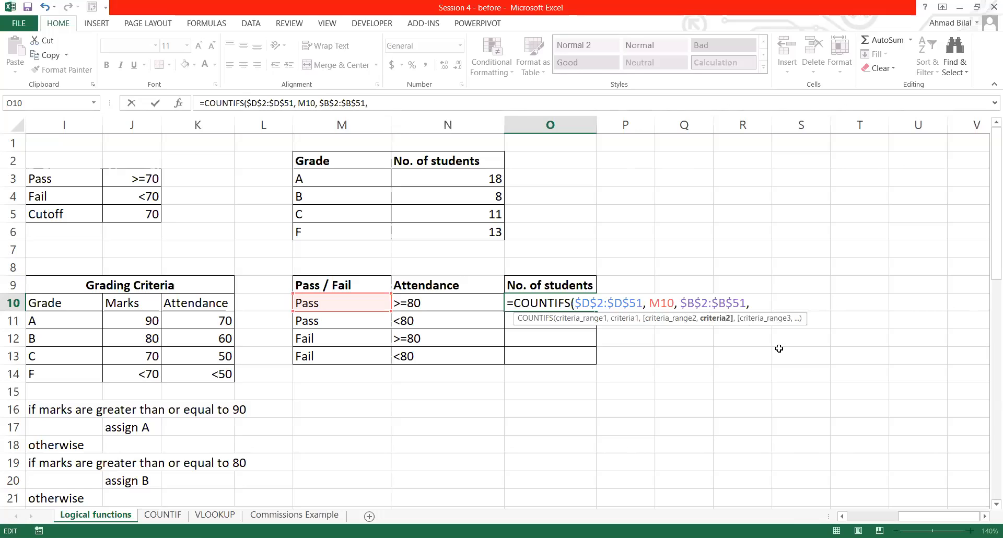
{"action": "left_click", "coordinate": [442, 302]}
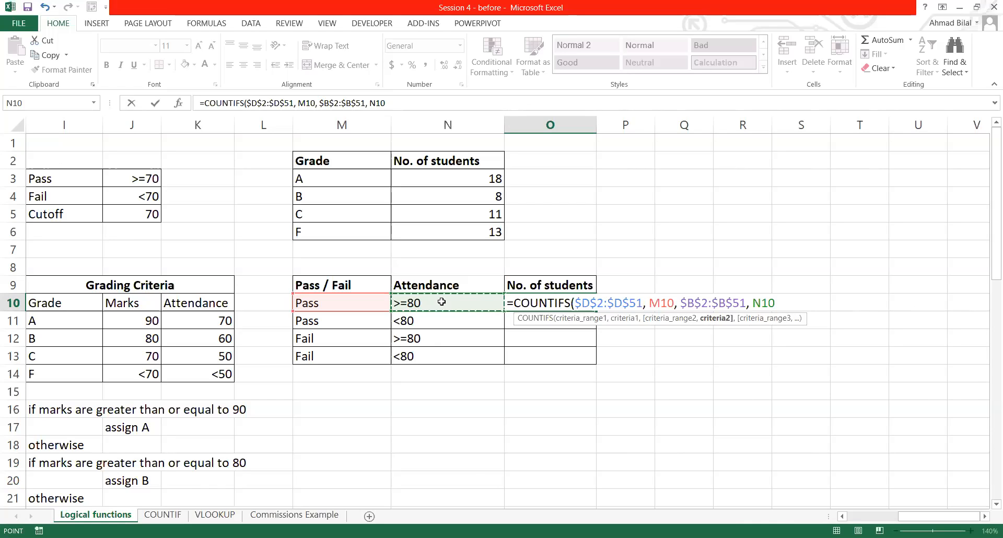
{"action": "key", "text": "Return"}
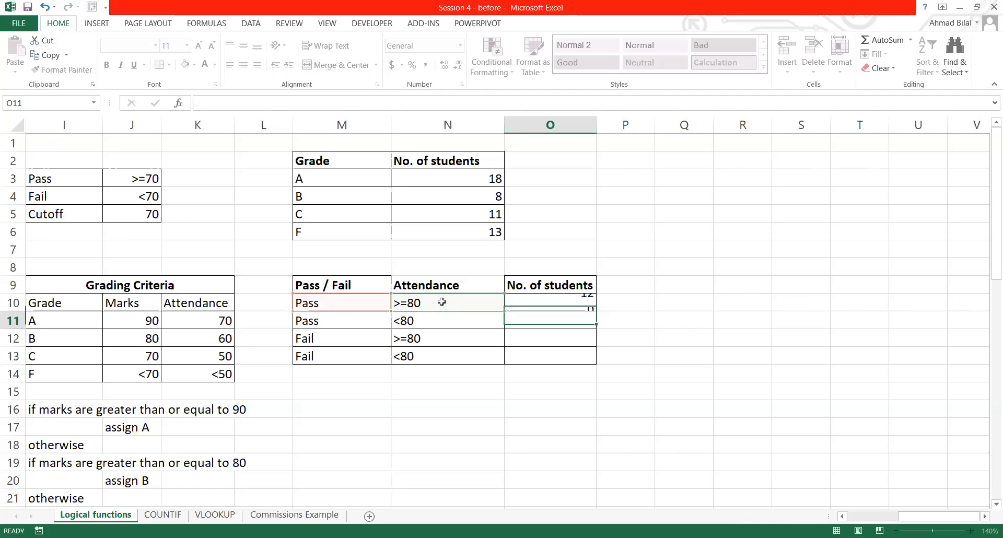
Step: Fill O10's count formula down to O13 and review its four COUNTIFS arguments
{"action": "left_click", "coordinate": [563, 309]}
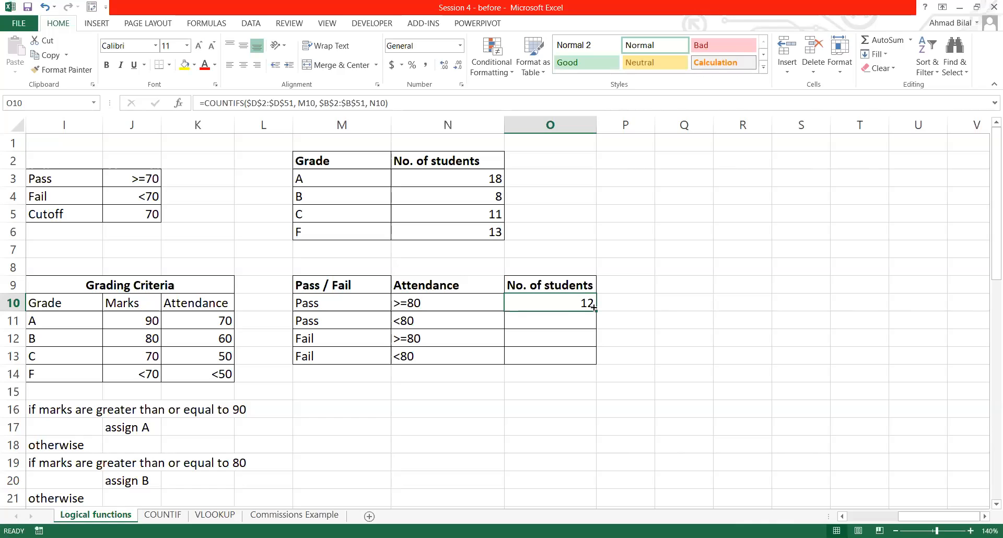
{"action": "left_click_drag", "start_coordinate": [597, 311], "coordinate": [597, 363]}
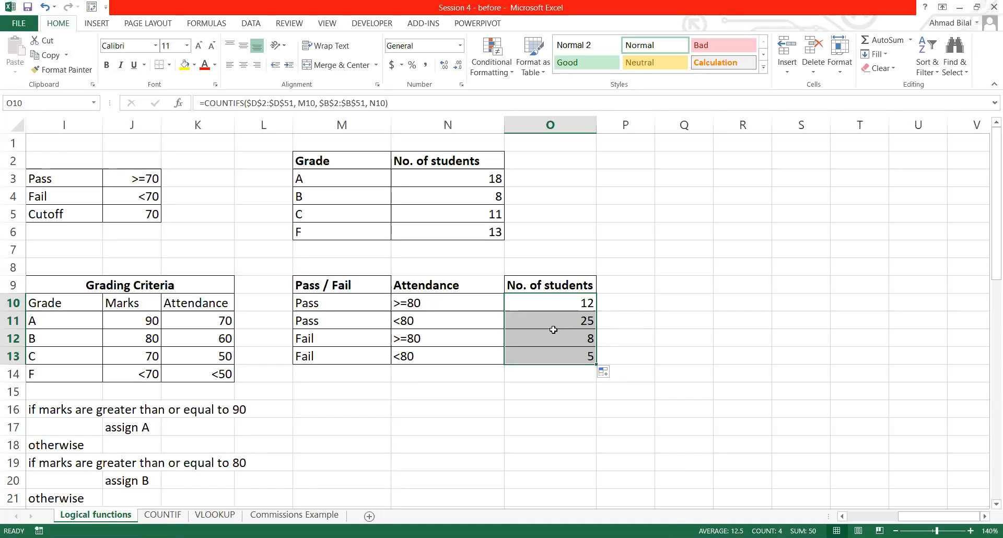
{"action": "left_click", "coordinate": [578, 305]}
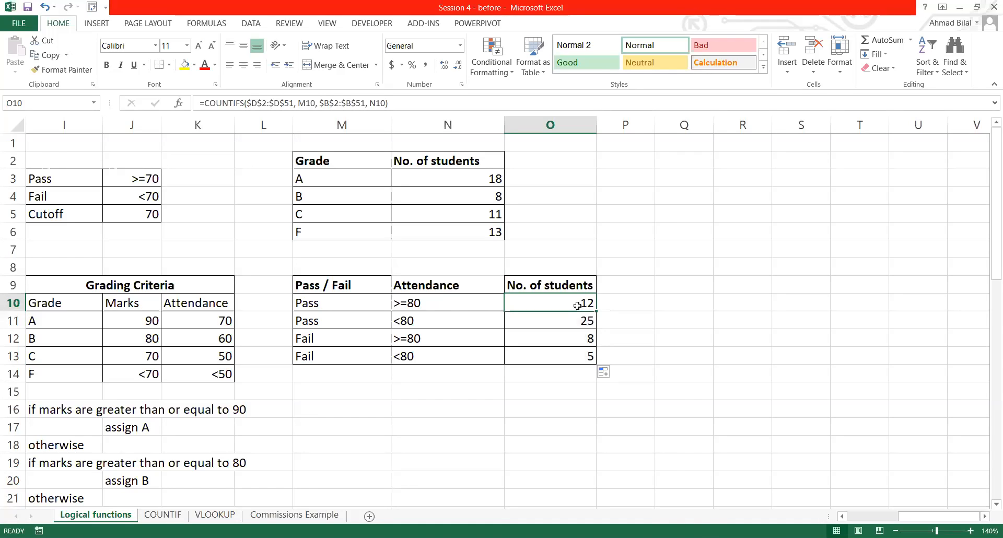
{"action": "double_click", "coordinate": [574, 304]}
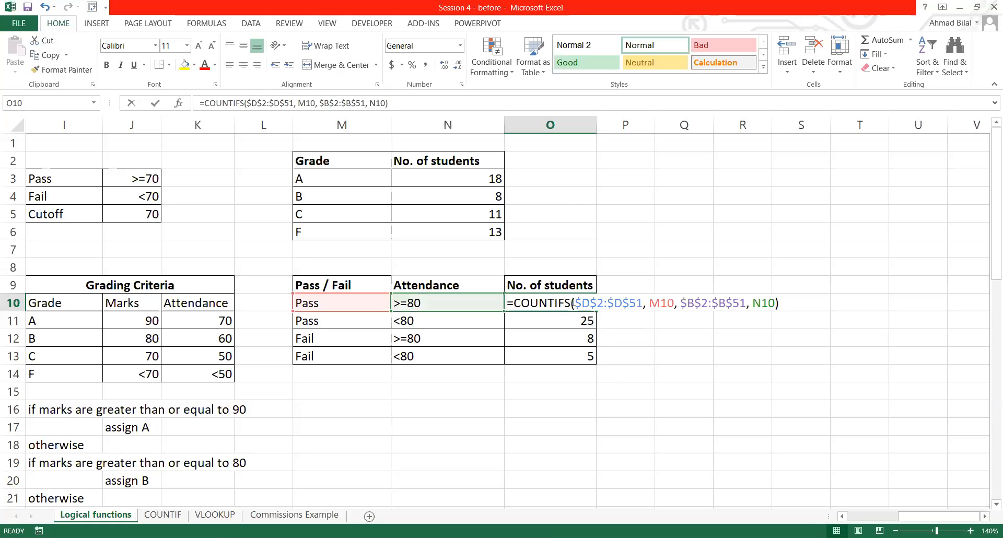
{"action": "left_click_drag", "start_coordinate": [575, 303], "coordinate": [644, 304]}
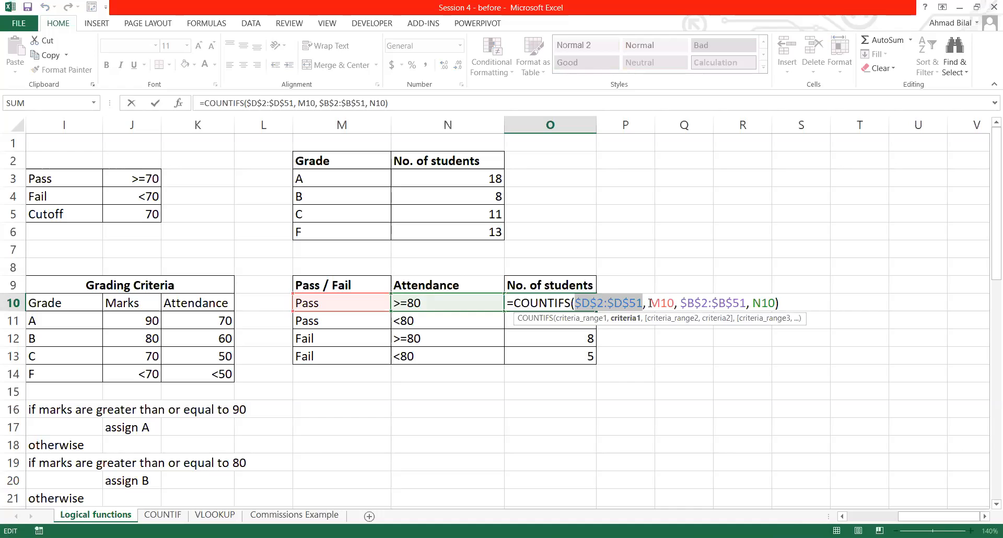
{"action": "left_click_drag", "start_coordinate": [649, 303], "coordinate": [675, 303]}
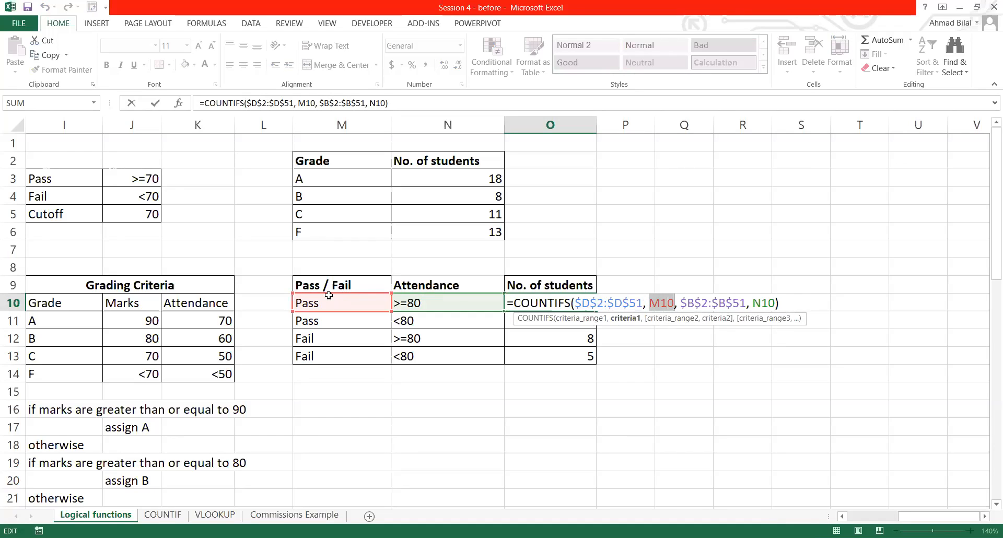
{"action": "left_click", "coordinate": [662, 303]}
{"action": "left_click_drag", "start_coordinate": [680, 304], "coordinate": [747, 303]}
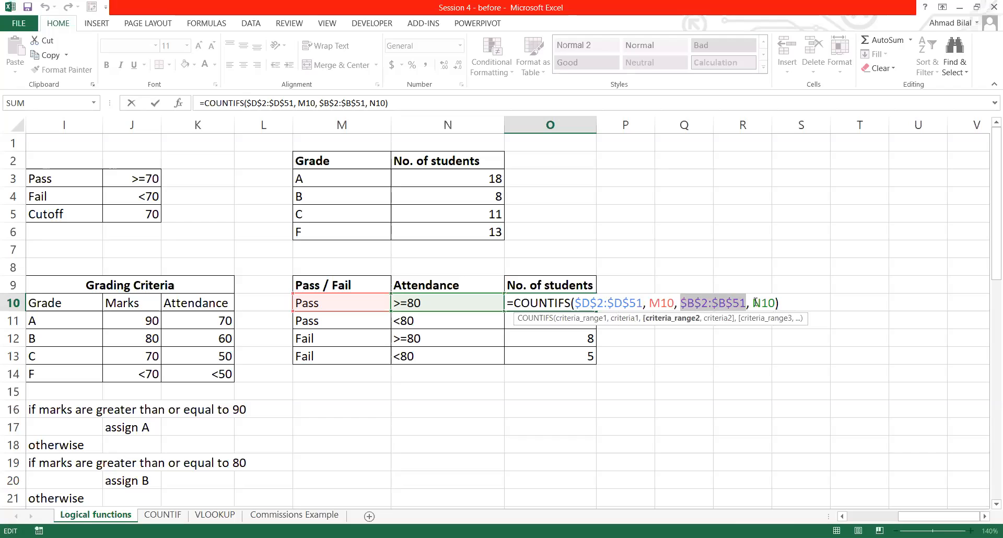
{"action": "left_click", "coordinate": [755, 303]}
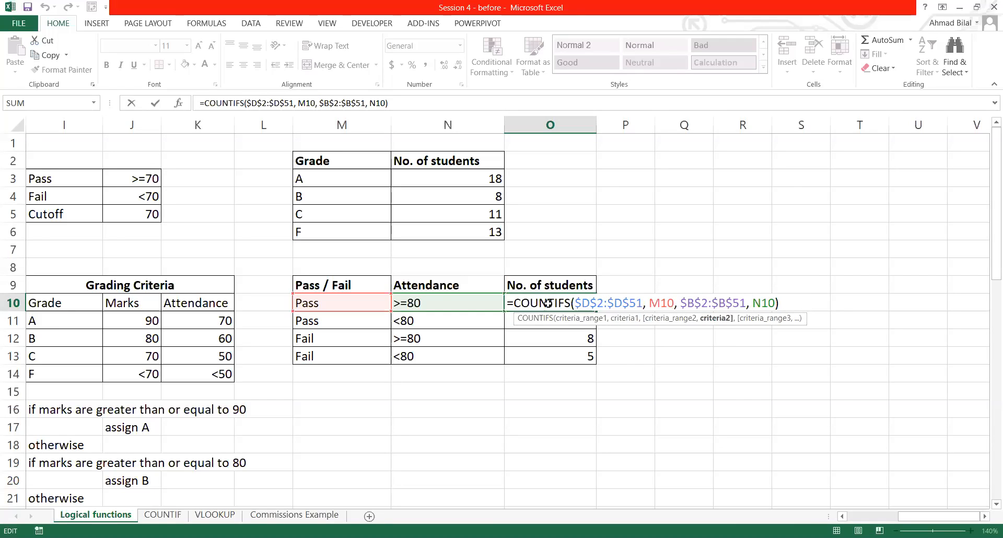
{"action": "key", "text": "ctrl+Return"}
Step: Check the copied formula in O11 and confirm the four counts total 50
{"action": "left_click", "coordinate": [536, 321]}
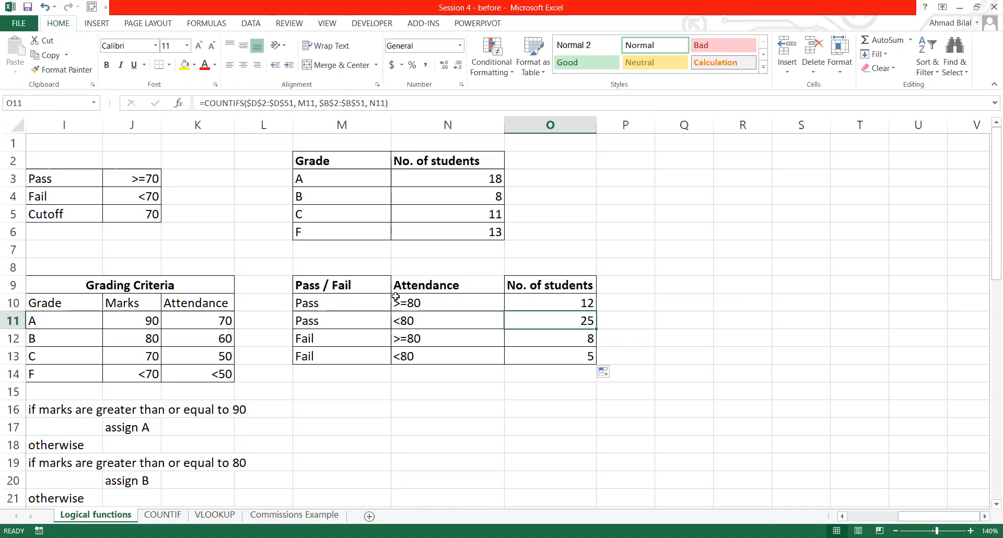
{"action": "left_click_drag", "start_coordinate": [577, 305], "coordinate": [580, 356]}
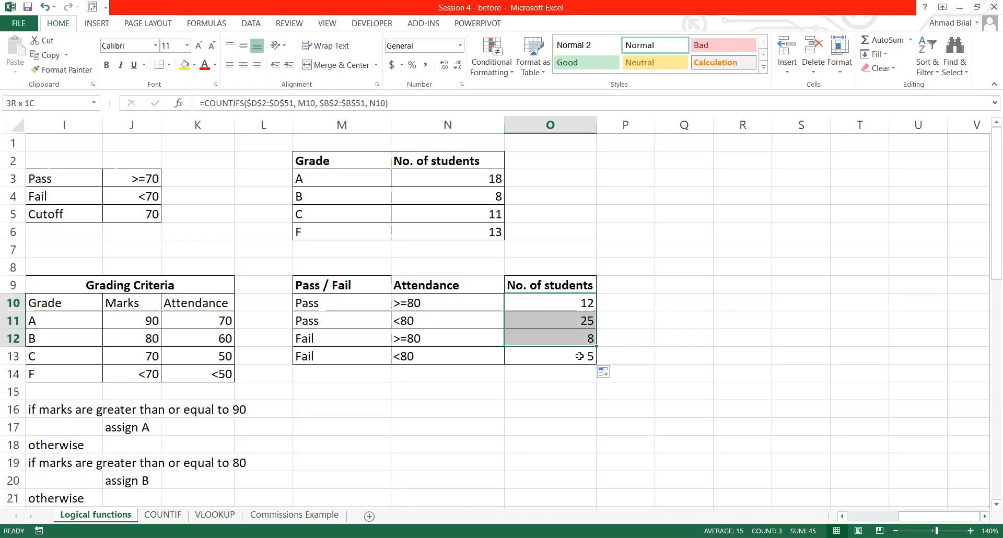
{"action": "left_click", "coordinate": [575, 306]}
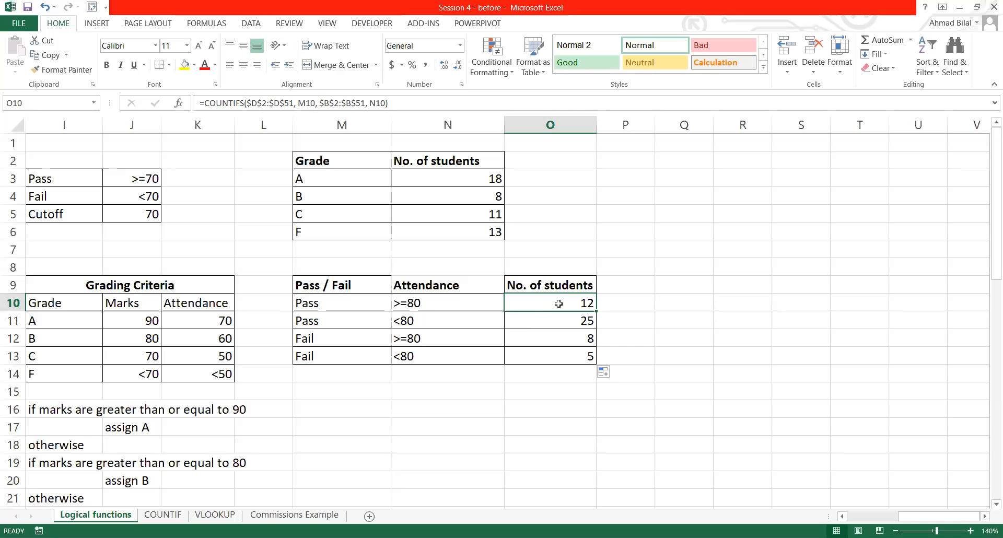
{"action": "left_click_drag", "start_coordinate": [557, 303], "coordinate": [560, 353]}
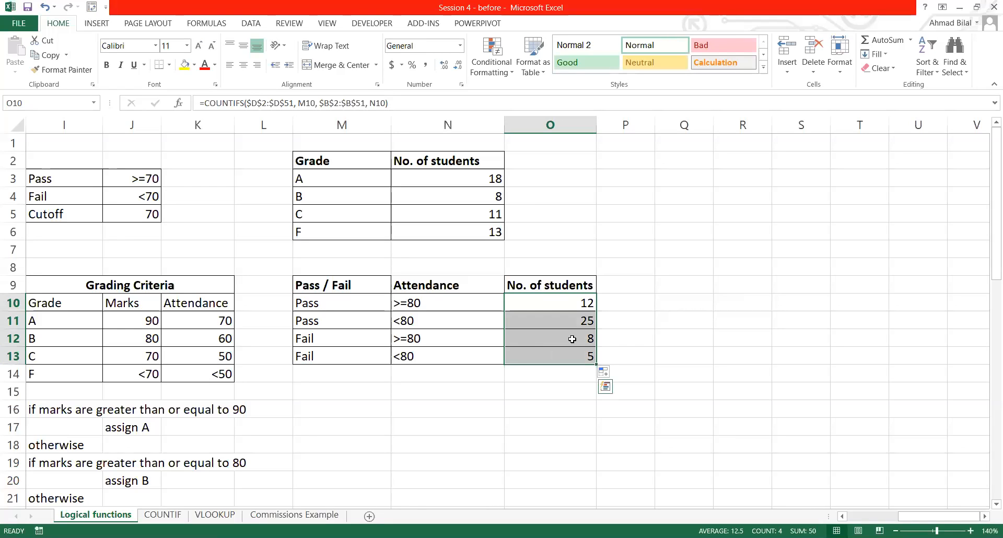
{"action": "left_click", "coordinate": [577, 303]}
Step: Re-examine O10's =COUNTIFS($D$2:$D$51, M10, $B$2:$B$51, N10) arguments and recommit it unchanged
{"action": "double_click", "coordinate": [577, 302]}
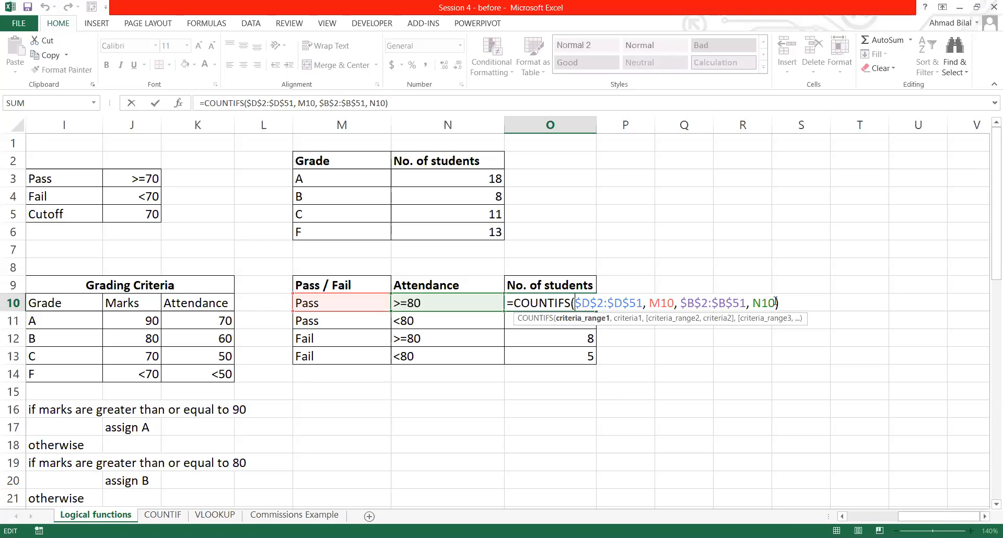
{"action": "left_click", "coordinate": [775, 310]}
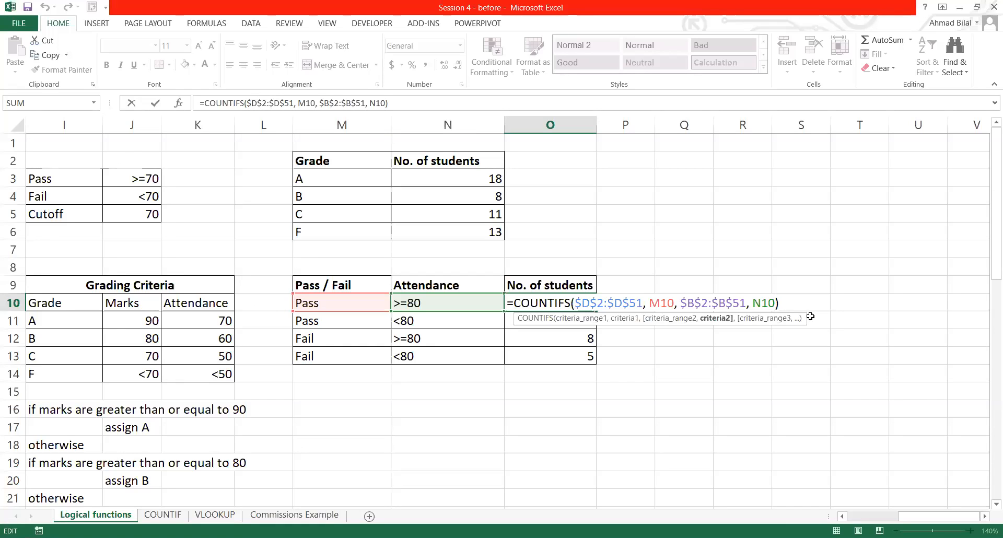
{"action": "key", "text": "ctrl+Return"}
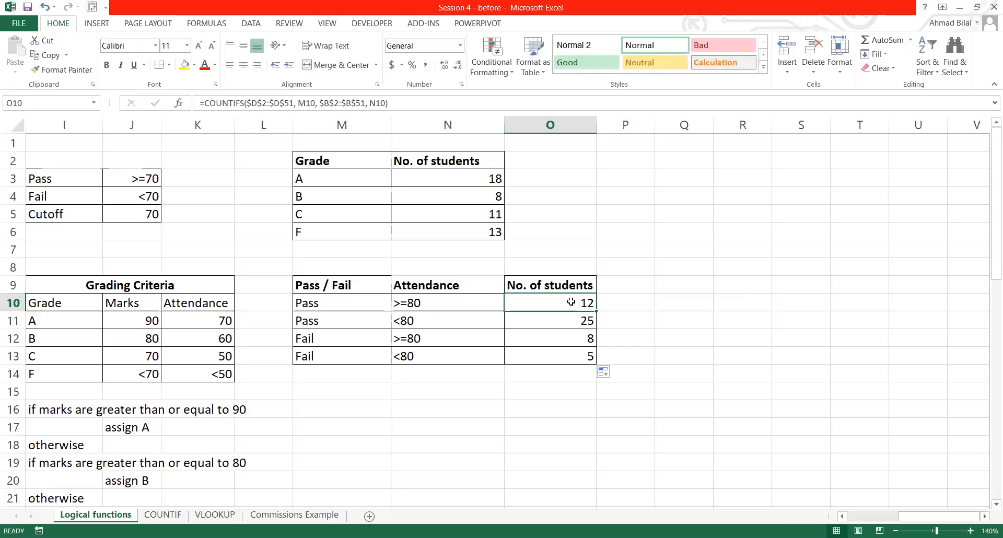
{"action": "double_click", "coordinate": [571, 302]}
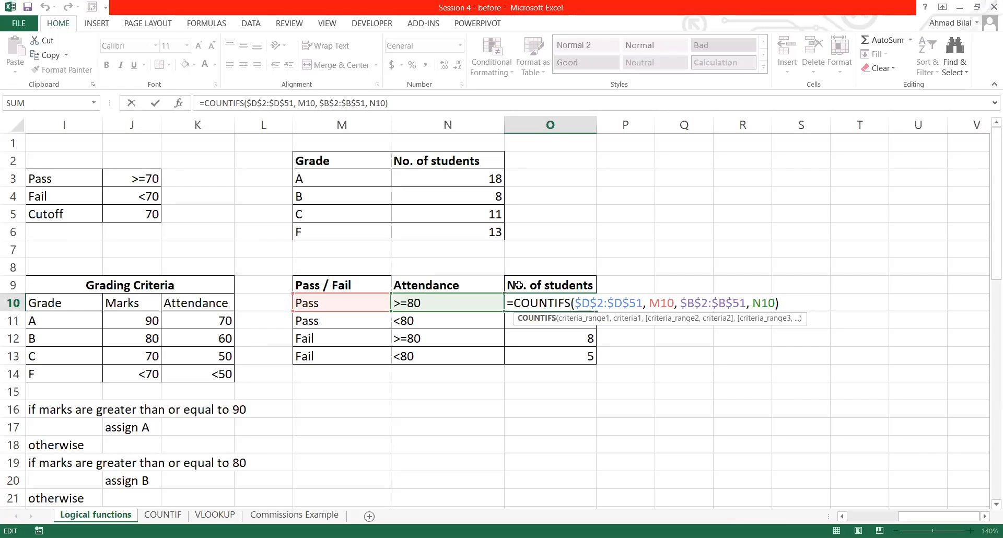
{"action": "left_click_drag", "start_coordinate": [670, 303], "coordinate": [649, 302]}
{"action": "left_click", "coordinate": [649, 302]}
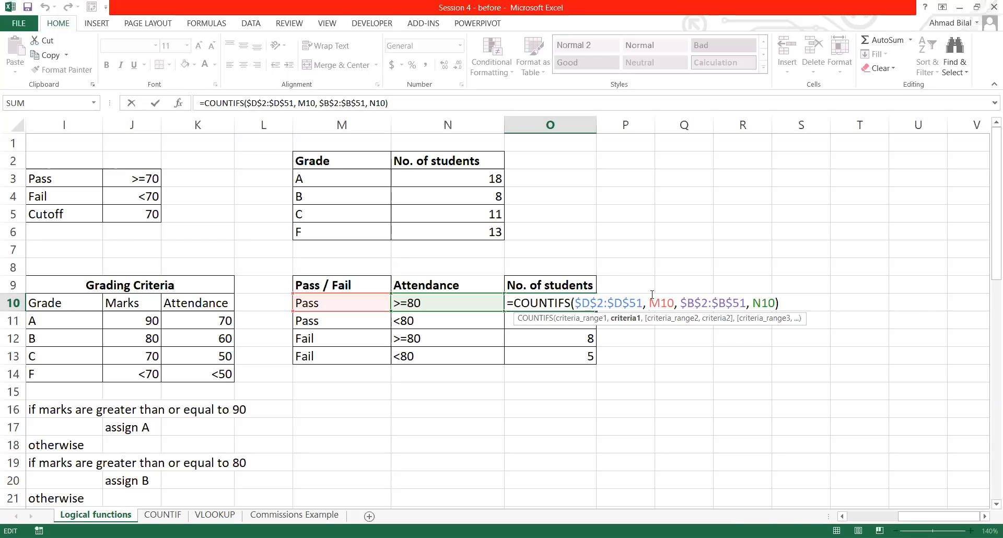
{"action": "left_click_drag", "start_coordinate": [575, 303], "coordinate": [653, 294]}
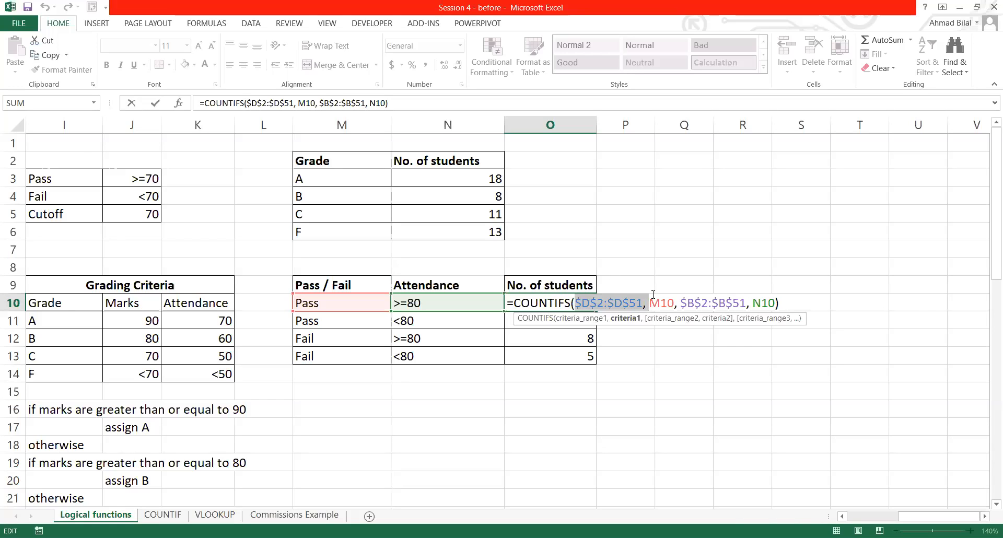
{"action": "left_click", "coordinate": [561, 301]}
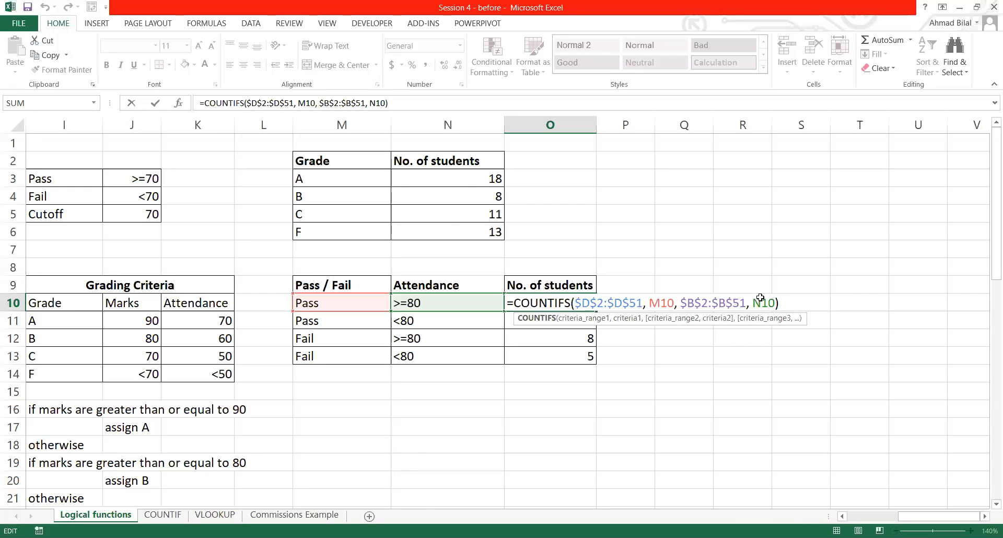
{"action": "key", "text": "ctrl+Return"}
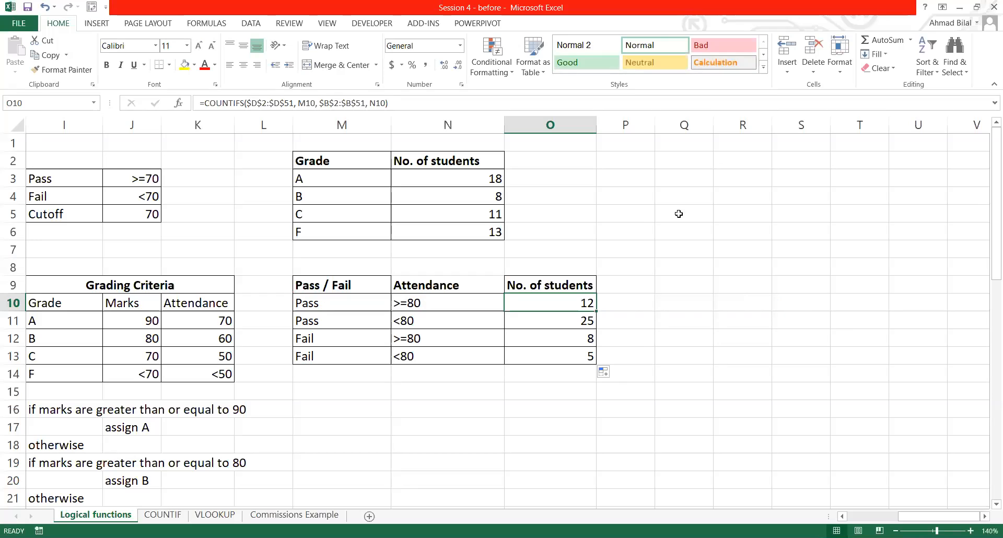
{"action": "left_click", "coordinate": [691, 213]}
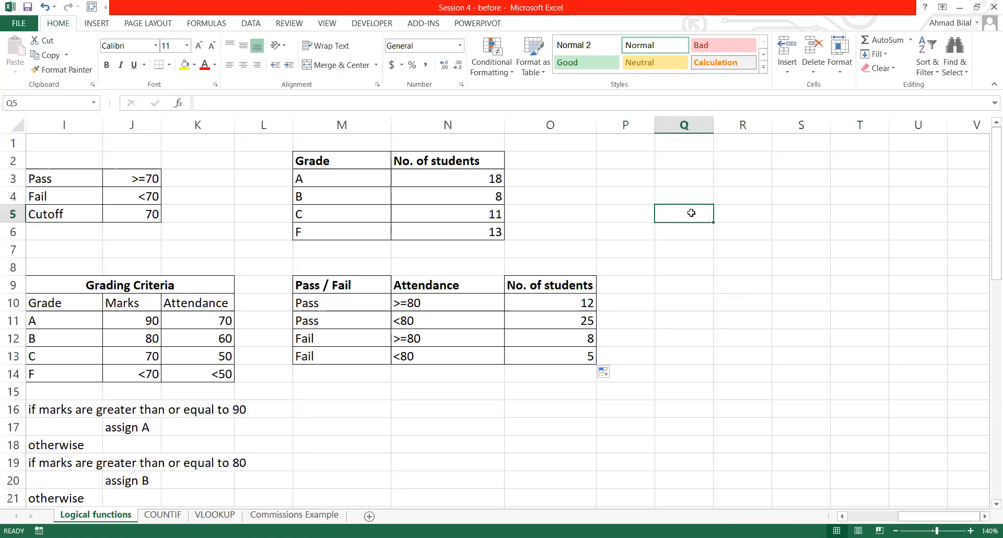
Step: Enter SUMIF, SUMIFS, AVERAGEIF and AVERAGEIFS into cells Q5:R6
{"action": "type", "text": "SUMF"}
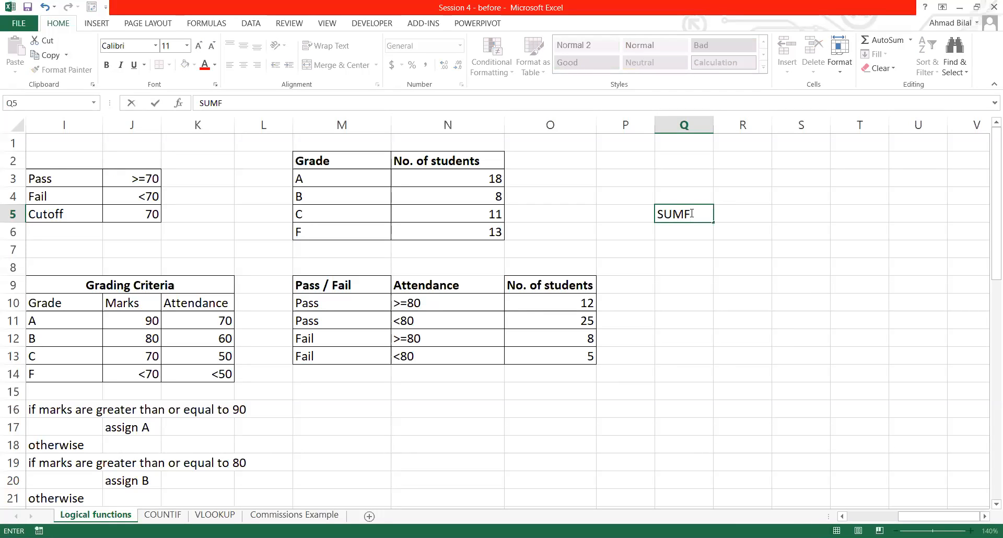
{"action": "key", "text": "BackSpace"}
{"action": "type", "text": "IF"}
{"action": "key", "text": "Tab"}
{"action": "type", "text": "SUMIFS"}
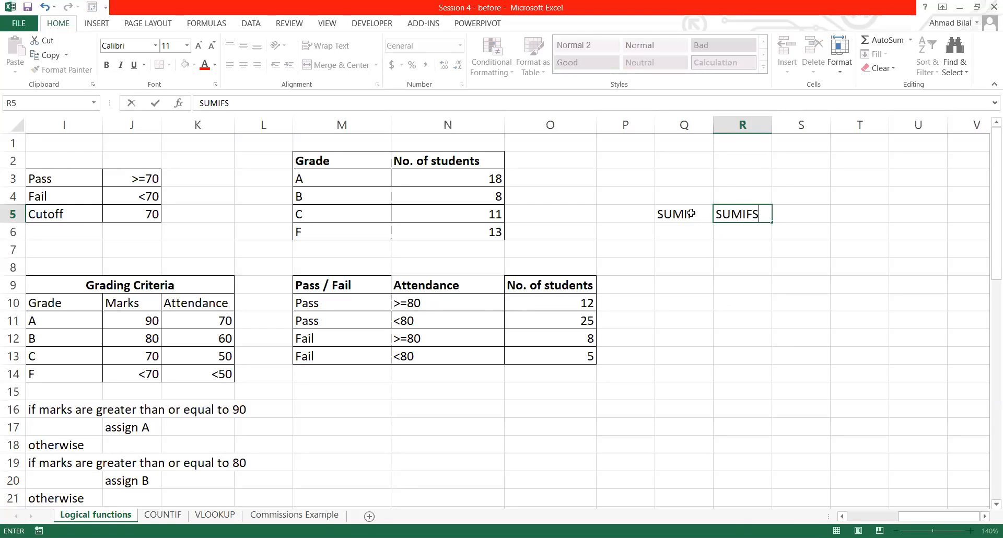
{"action": "key", "text": "Return"}
{"action": "type", "text": "AVERAGEF"}
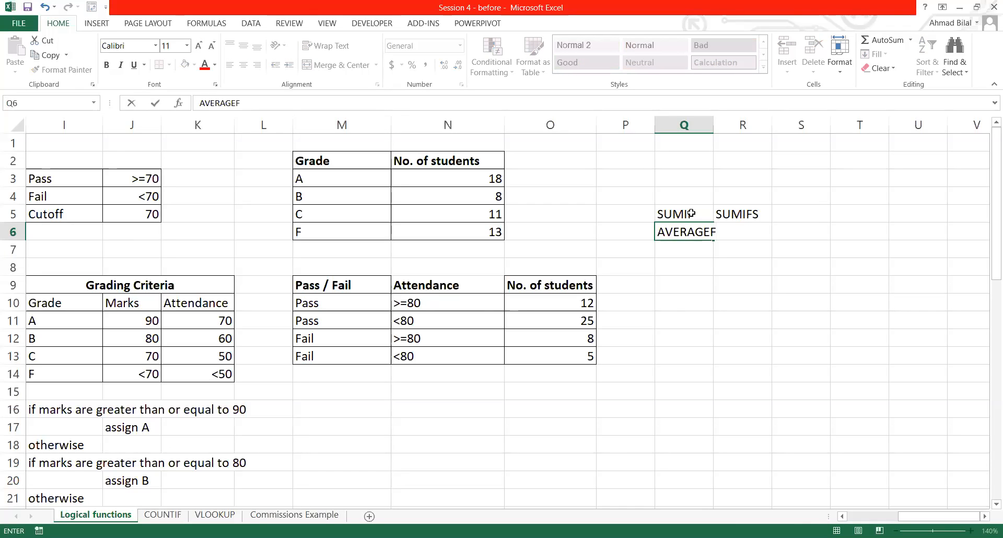
{"action": "key", "text": "BackSpace"}
{"action": "type", "text": "IF"}
{"action": "key", "text": "Tab"}
{"action": "type", "text": "A"}
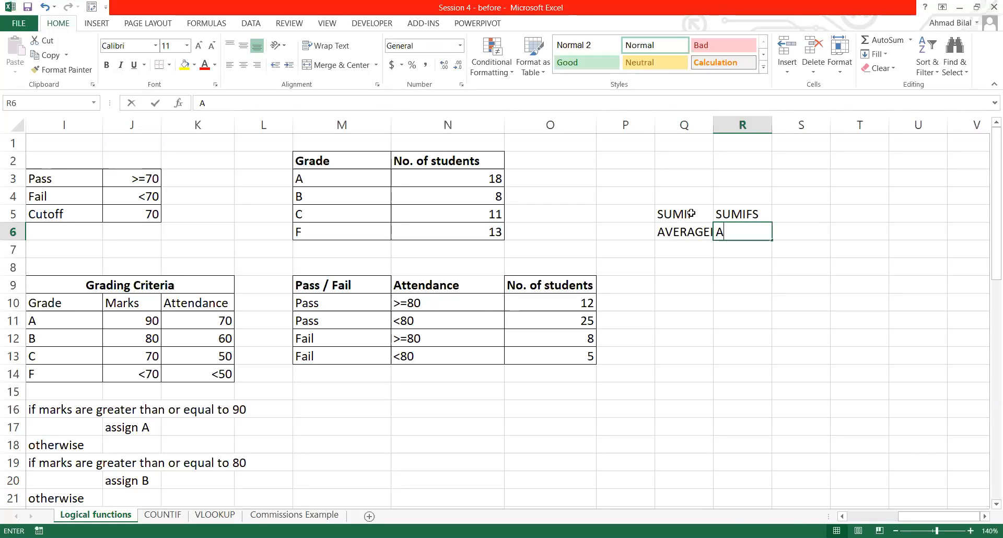
{"action": "type", "text": "VERAGEIFS"}
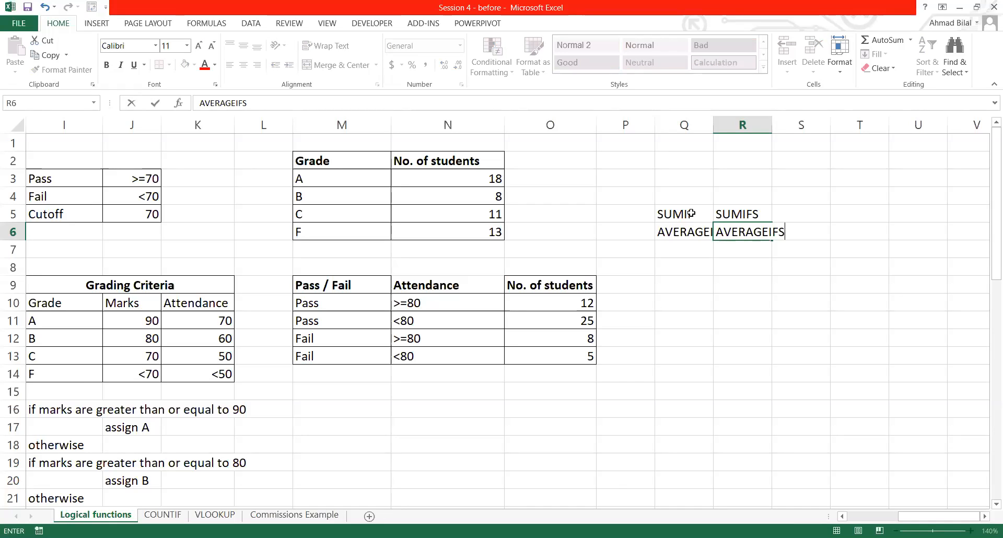
{"action": "key", "text": "Return"}
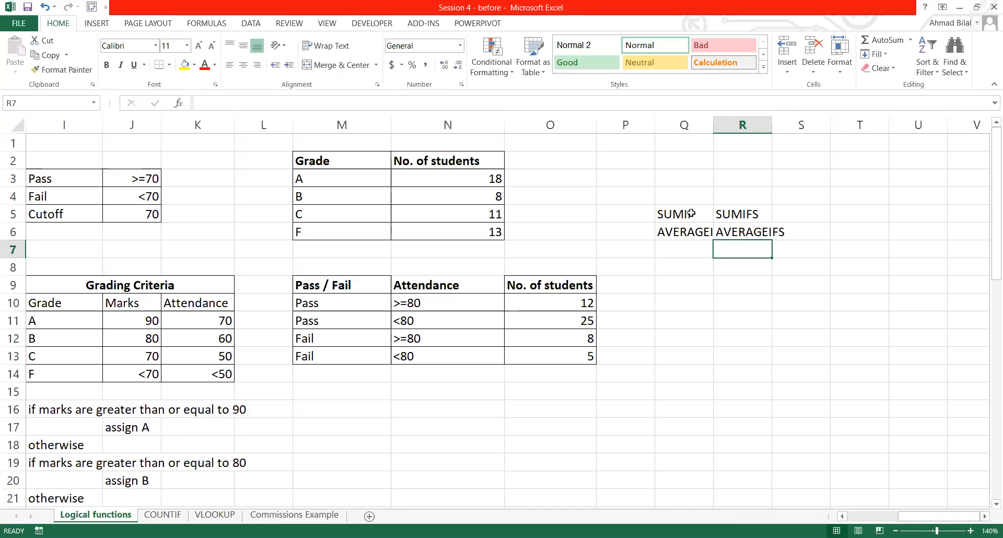
Step: Autofit columns Q and R to the function names and select the four-name block
{"action": "double_click", "coordinate": [708, 125]}
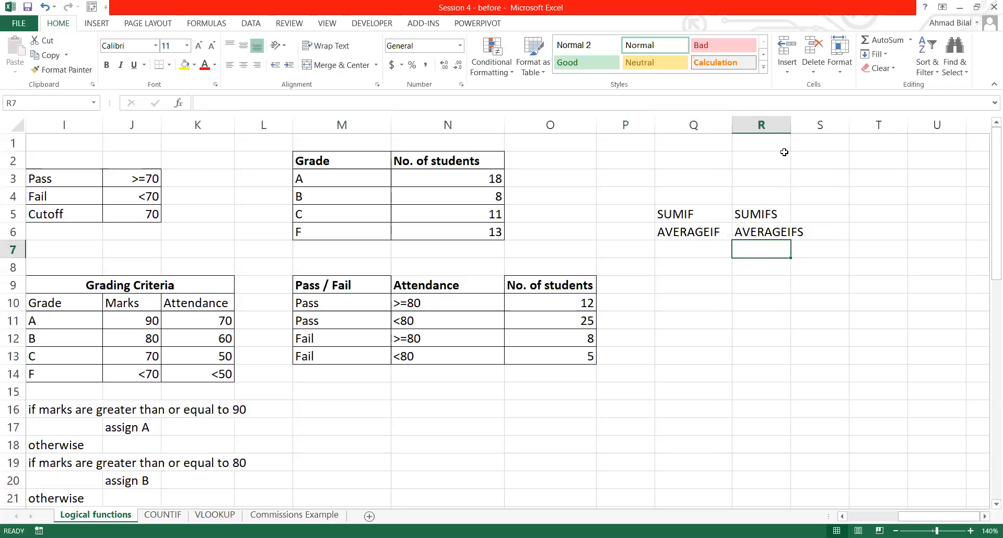
{"action": "double_click", "coordinate": [792, 130]}
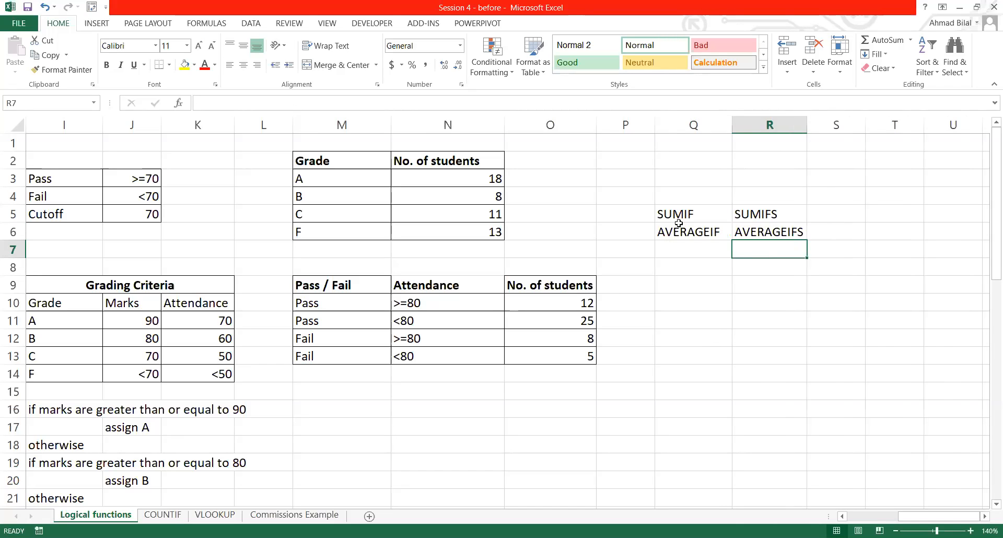
{"action": "left_click_drag", "start_coordinate": [697, 216], "coordinate": [748, 230]}
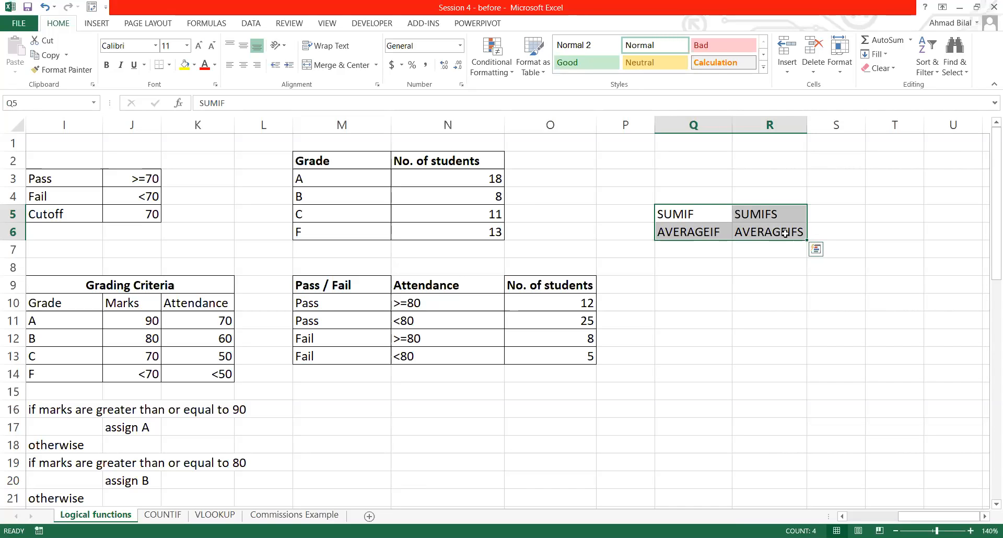
{"action": "left_click", "coordinate": [715, 249]}
{"action": "type", "text": "="}
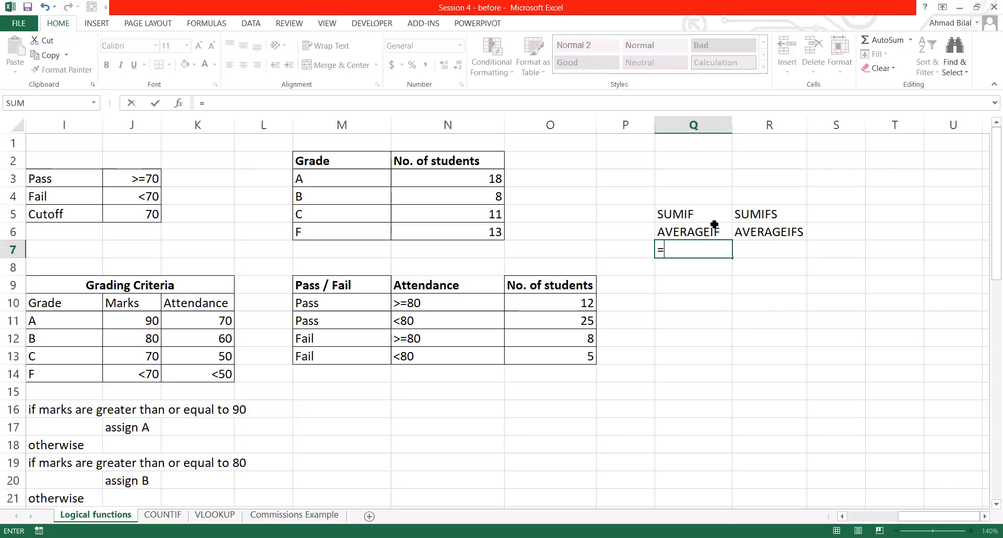
{"action": "key", "text": "Escape"}
{"action": "left_click_drag", "start_coordinate": [679, 214], "coordinate": [767, 232]}
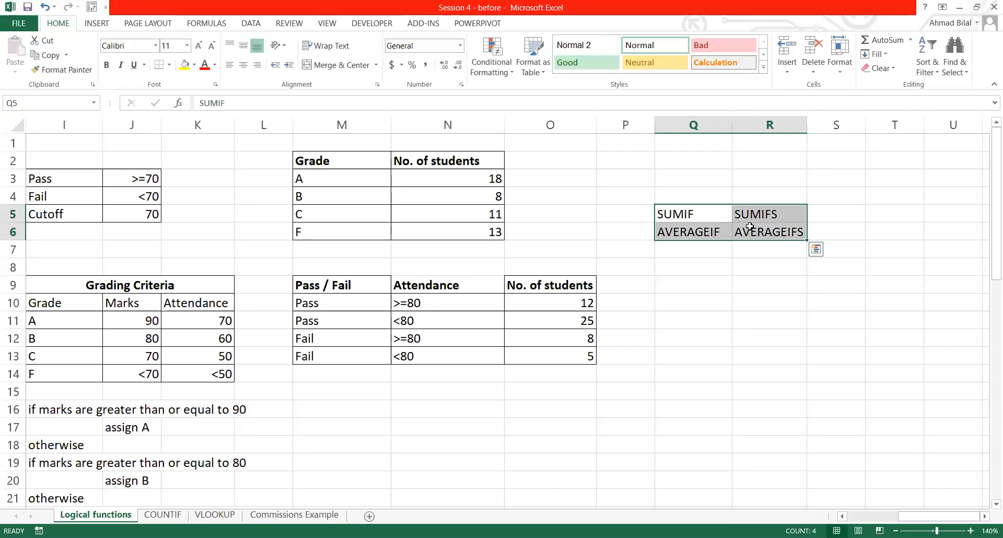
{"action": "left_click", "coordinate": [710, 287]}
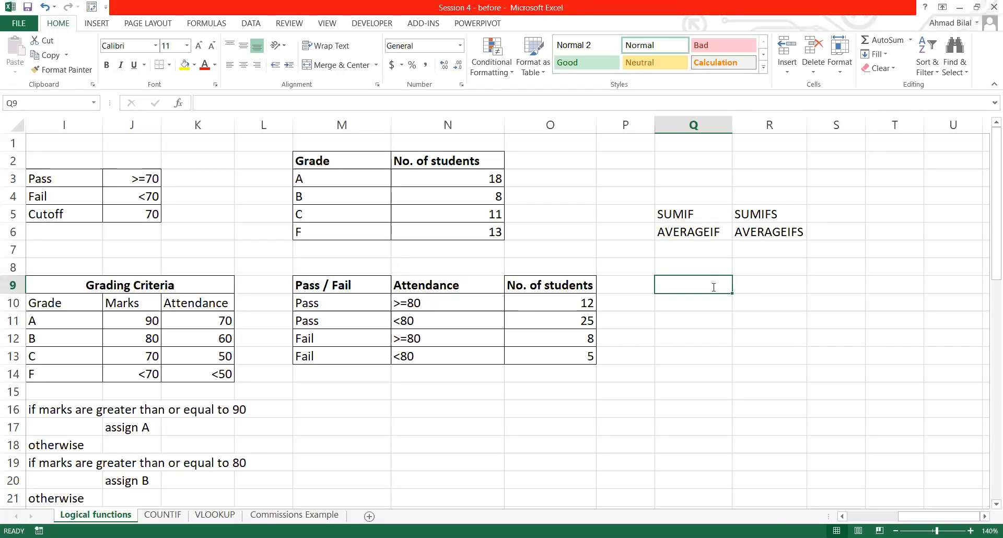
{"action": "type", "text": "=AVERAGEIFS("}
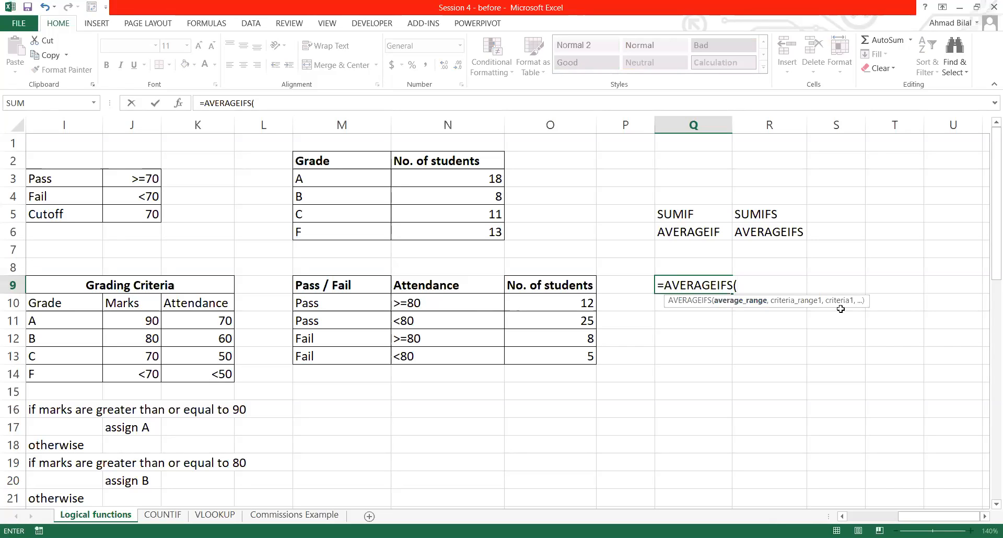
{"action": "left_click", "coordinate": [771, 287]}
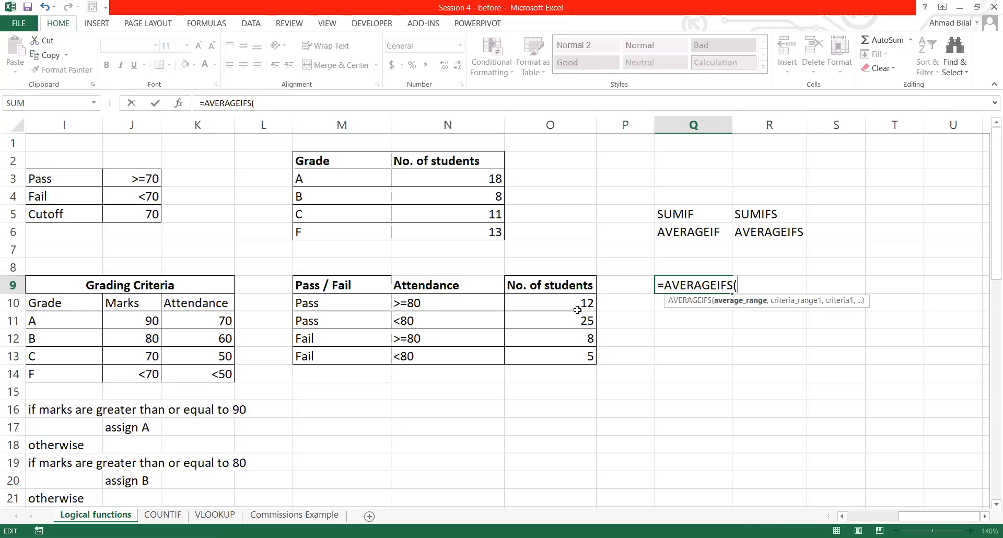
{"action": "key", "text": "Escape"}
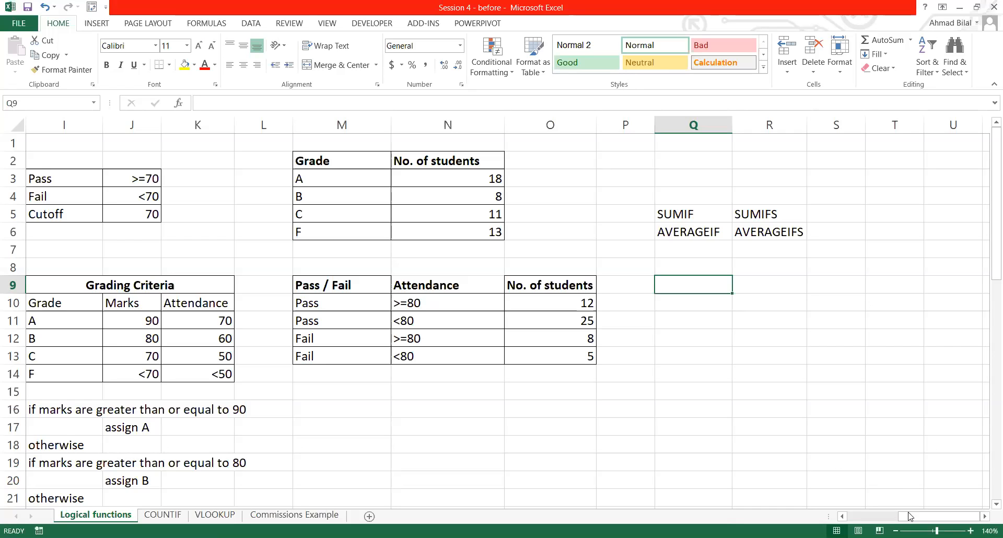
Step: Scroll back to the student records and select the first nine Marks values in column C
{"action": "left_click_drag", "start_coordinate": [914, 520], "coordinate": [848, 518]}
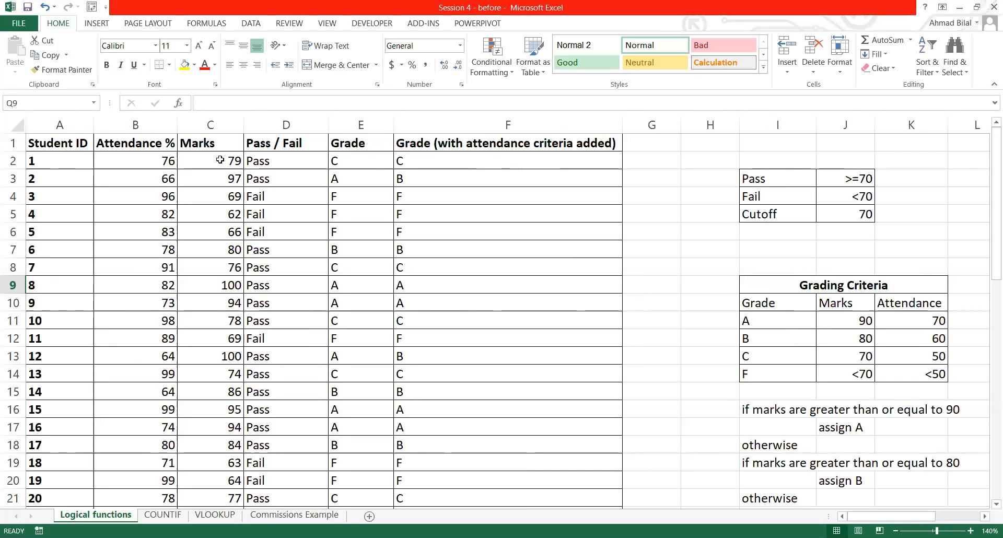
{"action": "left_click_drag", "start_coordinate": [221, 159], "coordinate": [218, 307]}
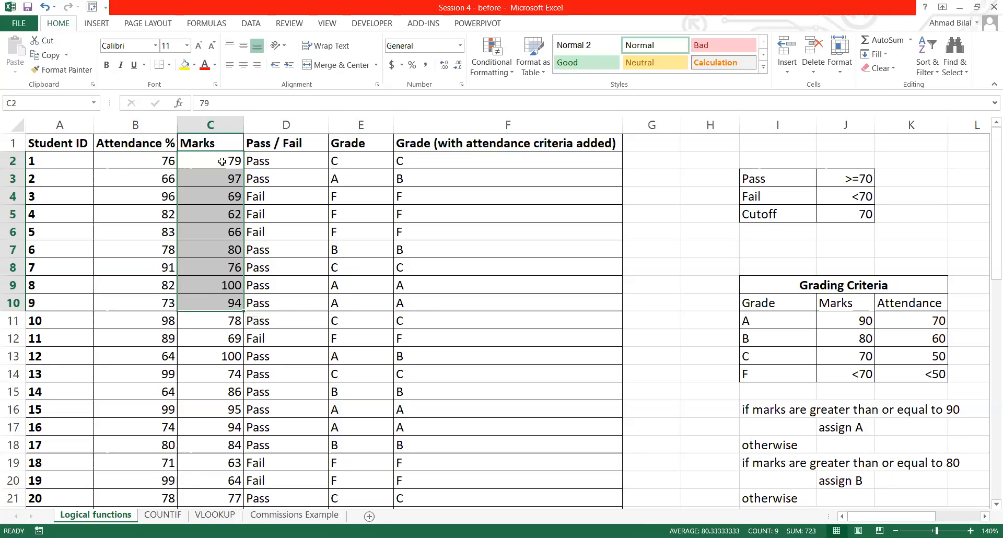
{"action": "key", "text": "Right"}
{"action": "key", "text": "Right"}
{"action": "key", "text": "Right"}
{"action": "key", "text": "Right"}
{"action": "key", "text": "Right"}
{"action": "key", "text": "Right"}
{"action": "key", "text": "Right"}
{"action": "key", "text": "Right"}
{"action": "key", "text": "Right"}
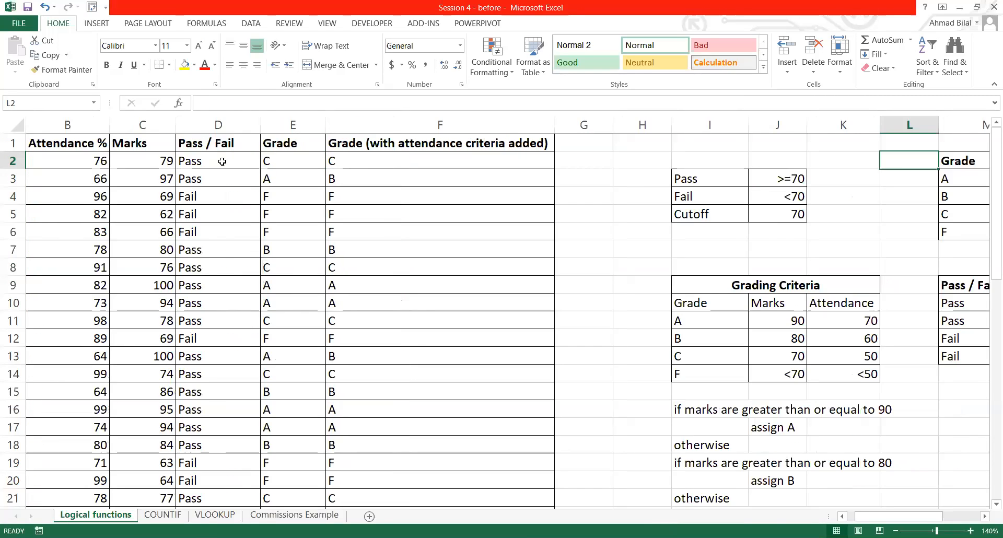
Step: Select the four function names in Q5:R6 and delete them
{"action": "key", "text": "Down"}
{"action": "key", "text": "Right"}
{"action": "key", "text": "Right"}
{"action": "key", "text": "Right"}
{"action": "key", "text": "Right"}
{"action": "key", "text": "Right"}
{"action": "key", "text": "Right"}
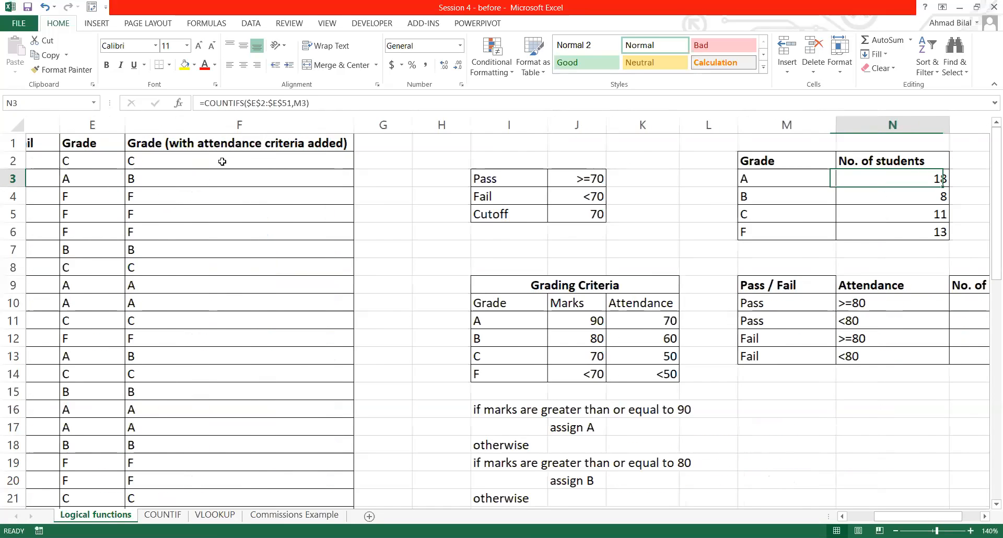
{"action": "key", "text": "Down"}
{"action": "key", "text": "Left"}
{"action": "key", "text": "Down"}
{"action": "key", "text": "shift+Right"}
{"action": "key", "text": "shift+Down"}
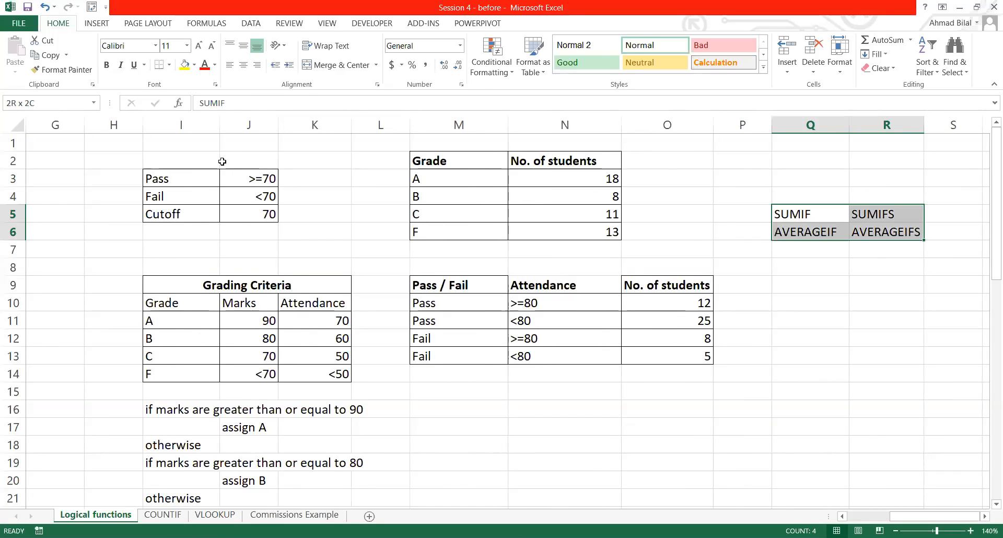
{"action": "key", "text": "Delete"}
Step: Return to the cell beside the No. of students header in the Pass / Fail table
{"action": "key", "text": "Down"}
{"action": "key", "text": "Down"}
{"action": "key", "text": "Down"}
{"action": "key", "text": "Down"}
{"action": "key", "text": "Down"}
{"action": "key", "text": "Down"}
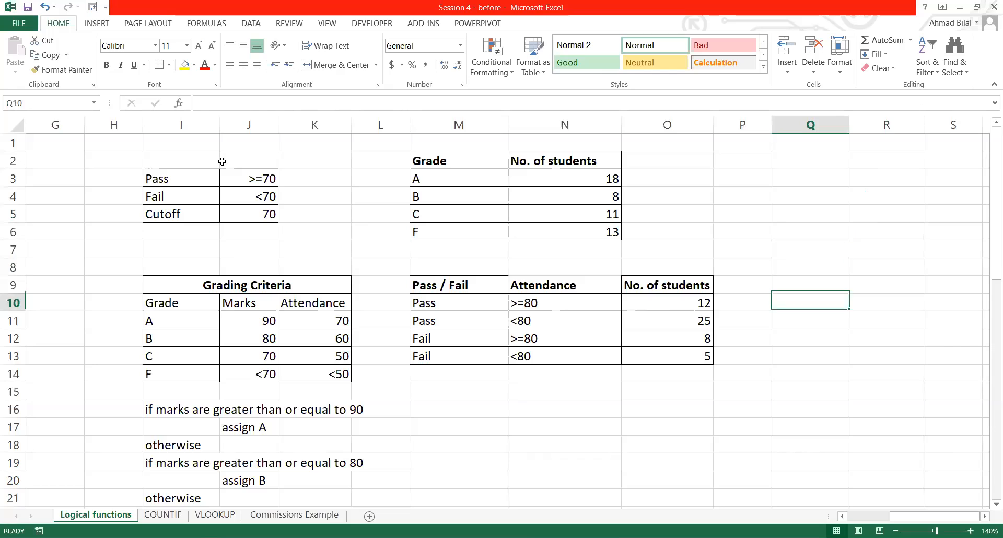
{"action": "key", "text": "Down"}
{"action": "key", "text": "Down"}
{"action": "key", "text": "Left"}
{"action": "key", "text": "Up"}
{"action": "key", "text": "Up"}
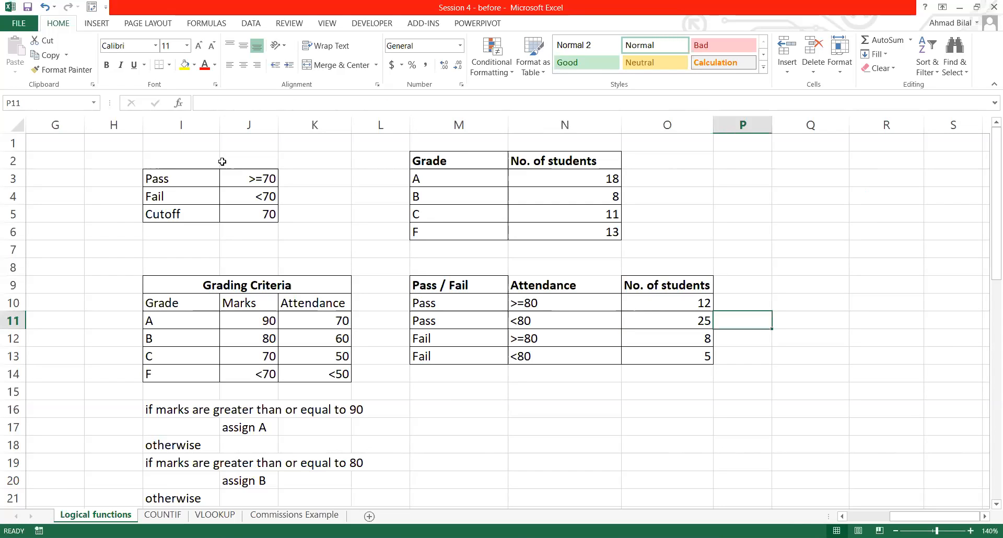
{"action": "key", "text": "Up"}
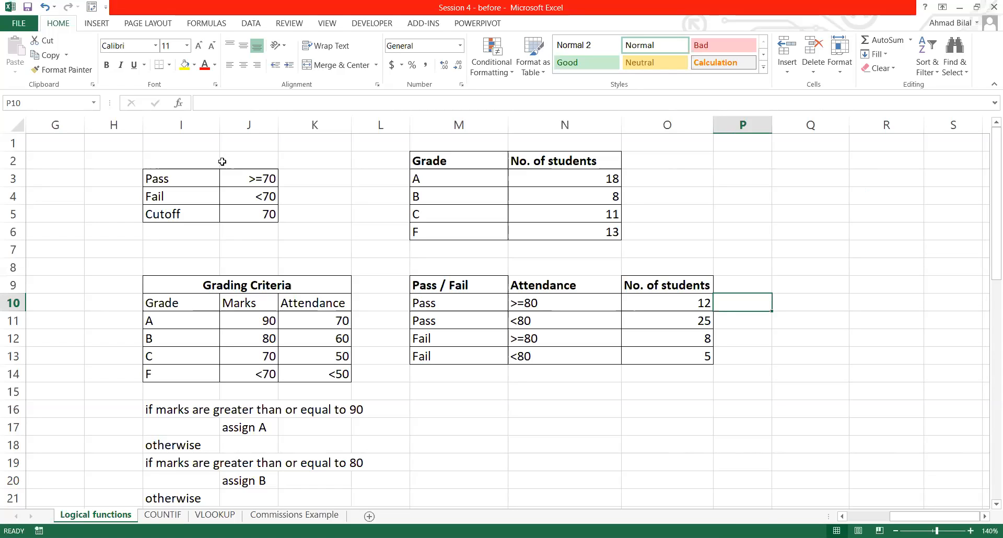
{"action": "key", "text": "Right"}
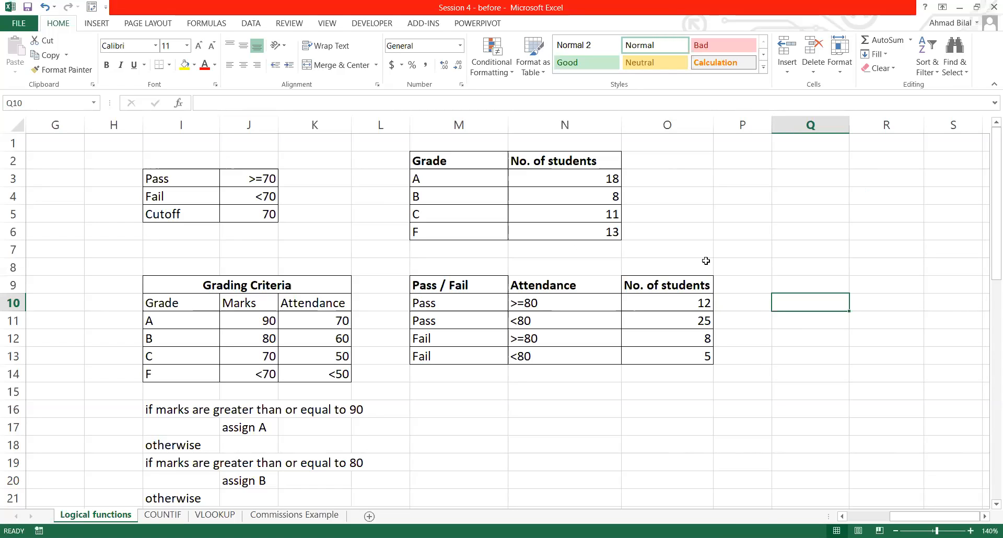
{"action": "left_click", "coordinate": [738, 285]}
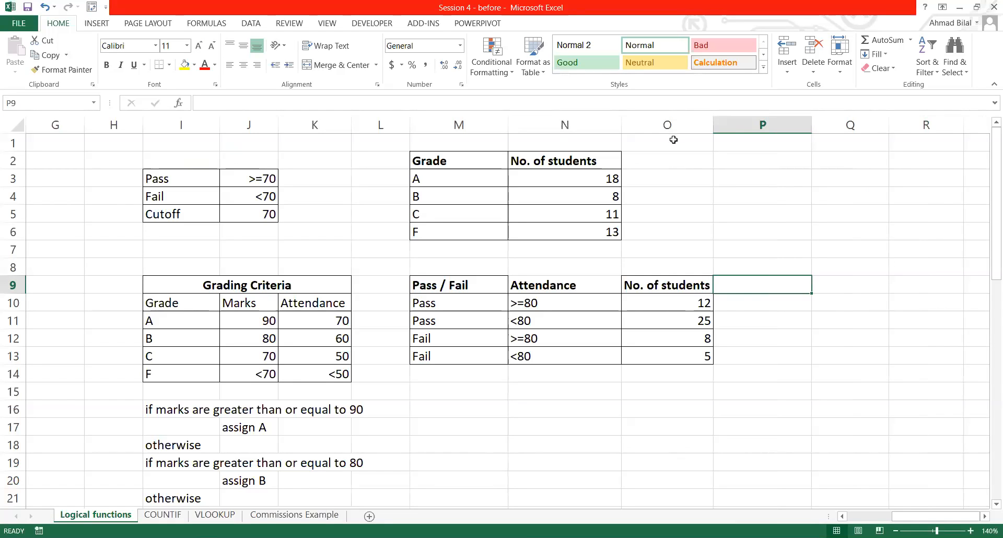
{"action": "left_click", "coordinate": [688, 156]}
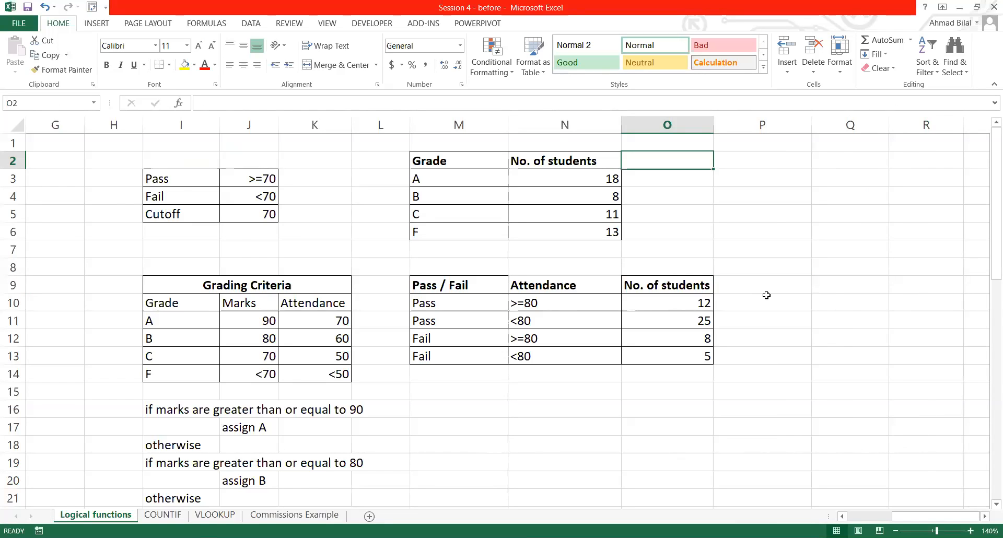
{"action": "left_click", "coordinate": [798, 279]}
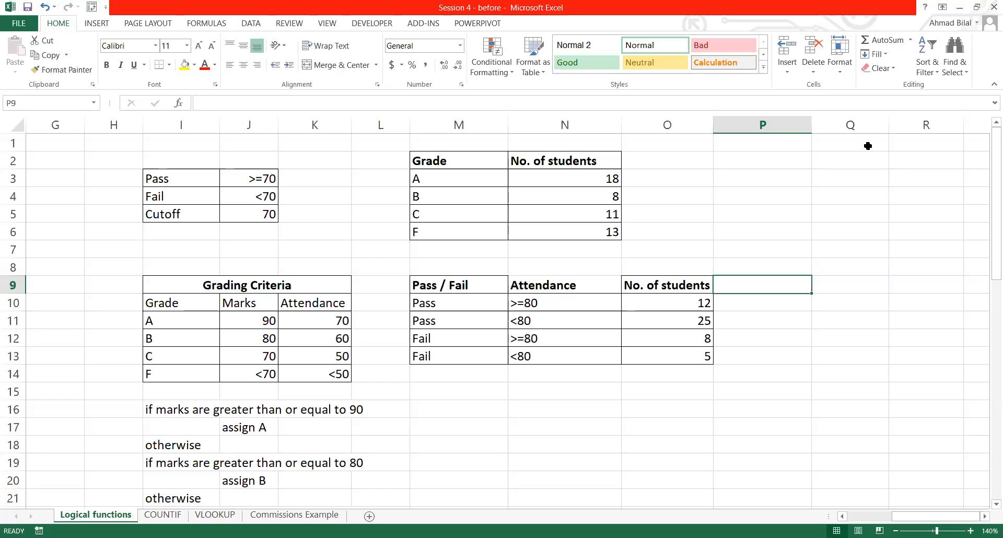
{"action": "type", "text": "Average"}
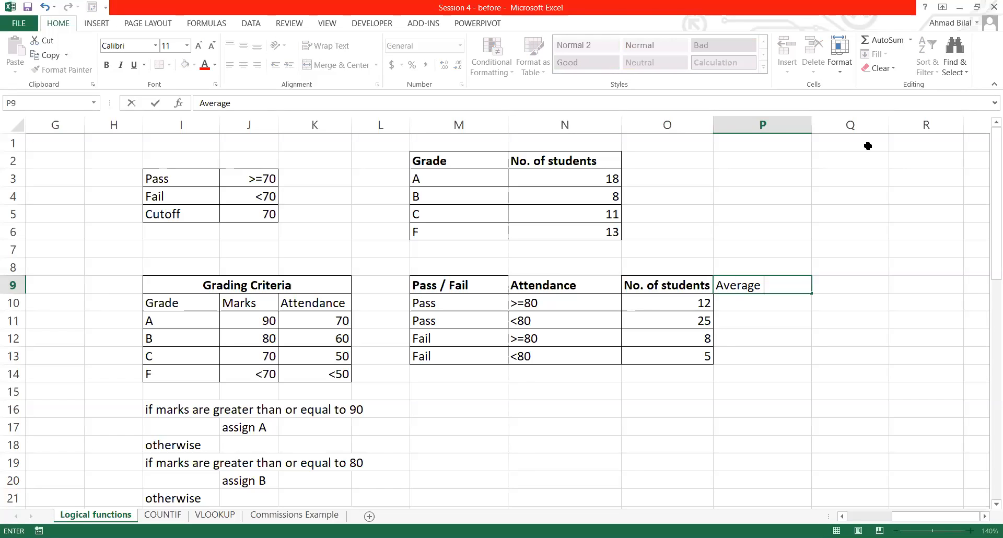
{"action": "type", "text": " Marks"}
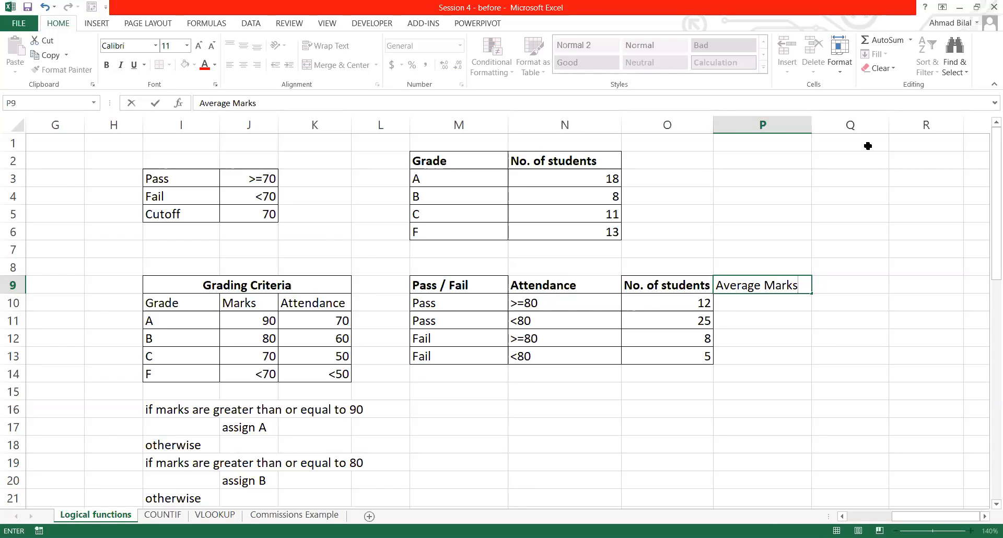
{"action": "key", "text": "Return"}
{"action": "key", "text": "Down"}
{"action": "key", "text": "Up"}
{"action": "key", "text": "Up"}
{"action": "key", "text": "Left"}
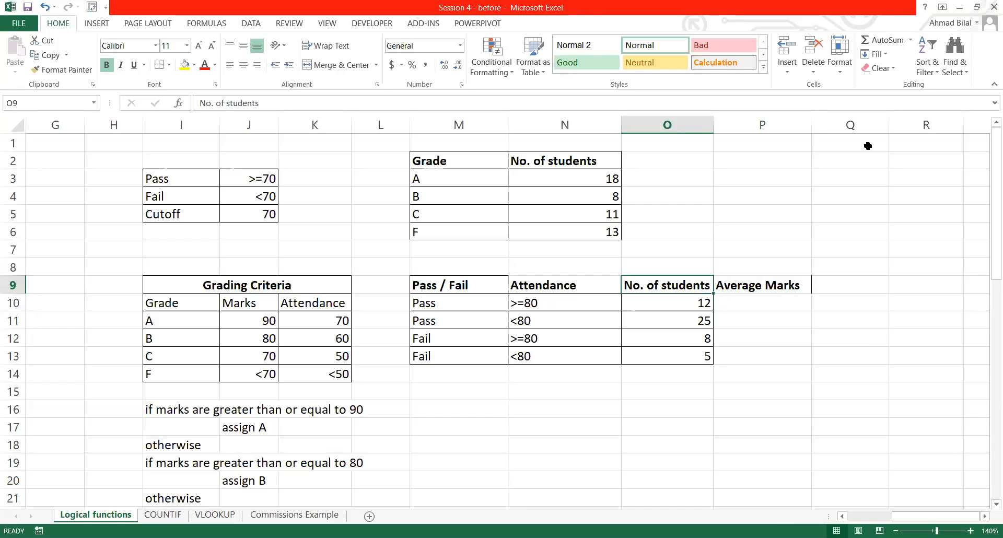
{"action": "key", "text": "shift+Down"}
{"action": "key", "text": "shift+Down"}
{"action": "key", "text": "shift+Down"}
{"action": "key", "text": "shift+Down"}
{"action": "key", "text": "ctrl+c"}
{"action": "key", "text": "Right"}
{"action": "key", "text": "ctrl+v"}
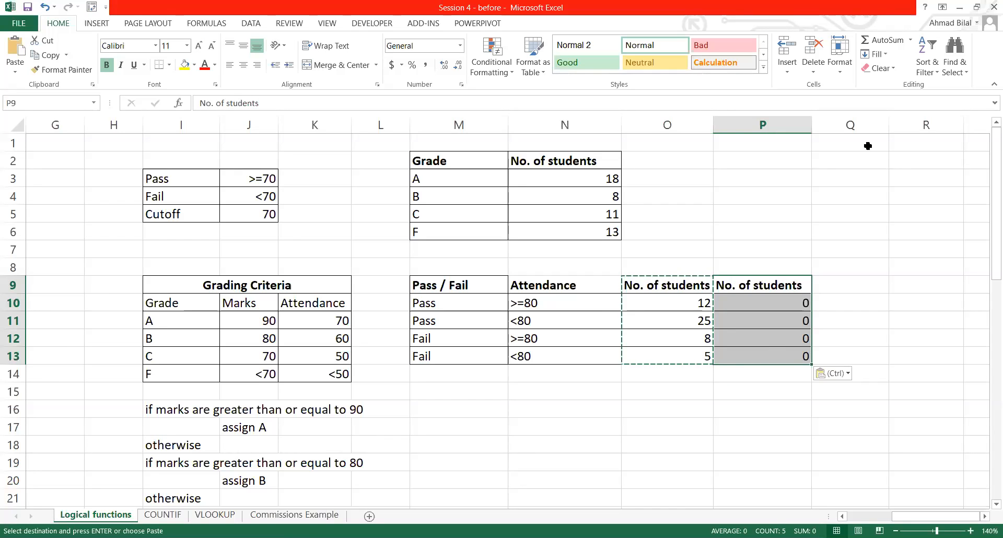
{"action": "key", "text": "ctrl+z"}
{"action": "key", "text": "Left"}
{"action": "key", "text": "Down"}
{"action": "key", "text": "Up"}
{"action": "key", "text": "ctrl+shift+Down"}
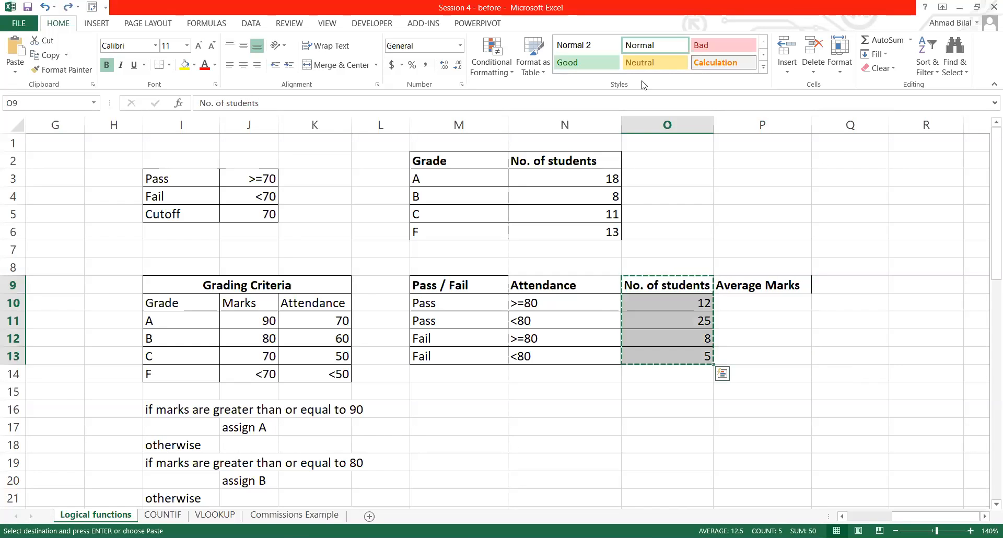
{"action": "key", "text": "Escape"}
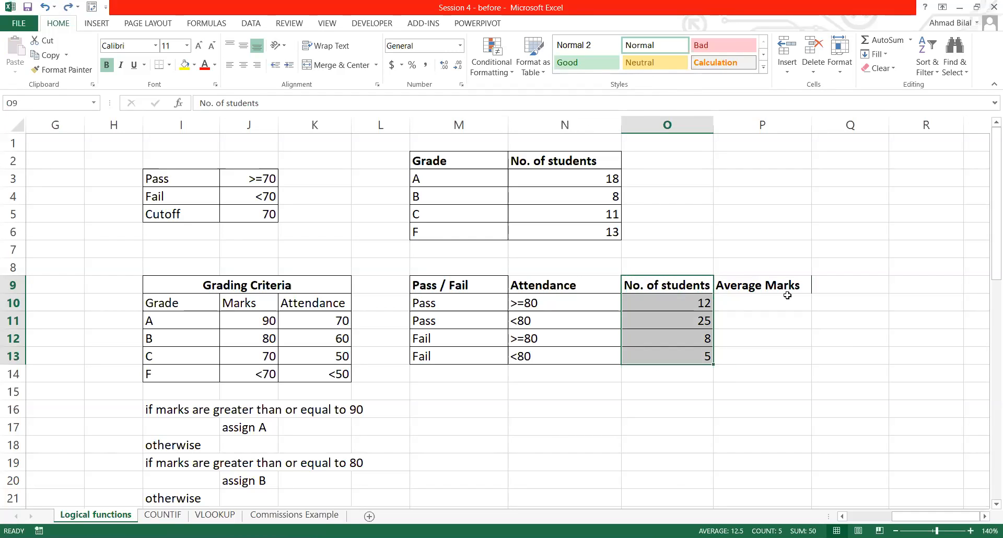
{"action": "left_click", "coordinate": [853, 316]}
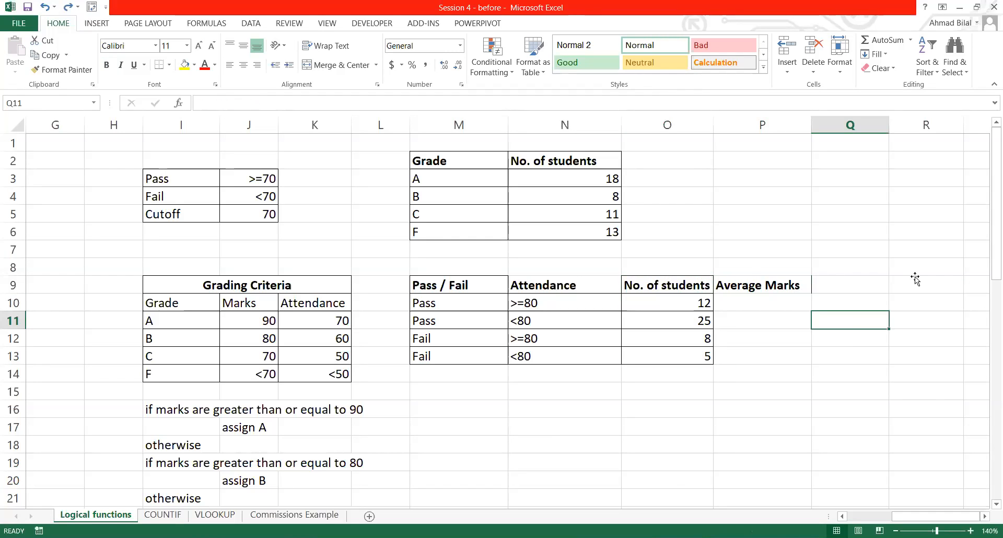
{"action": "left_click", "coordinate": [915, 279]}
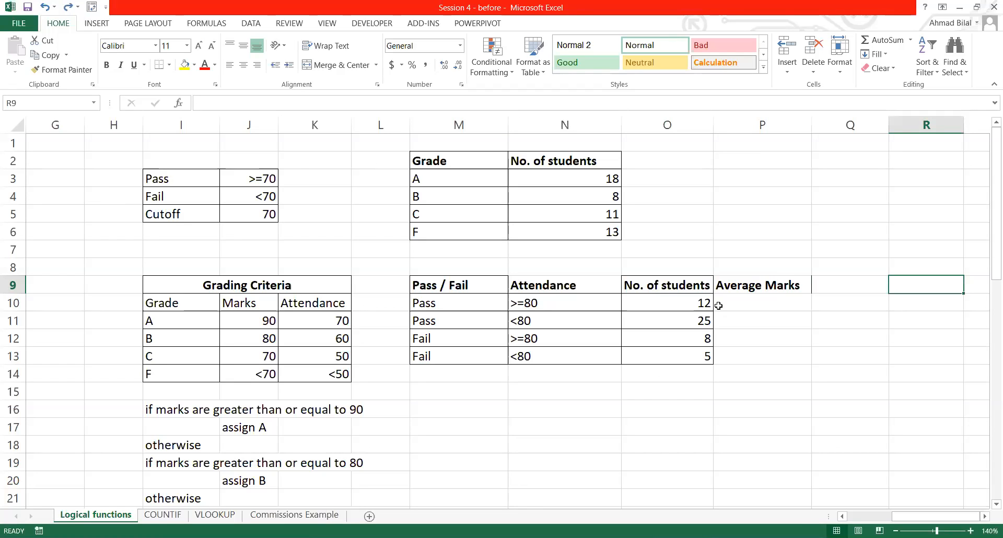
{"action": "left_click_drag", "start_coordinate": [674, 287], "coordinate": [675, 355]}
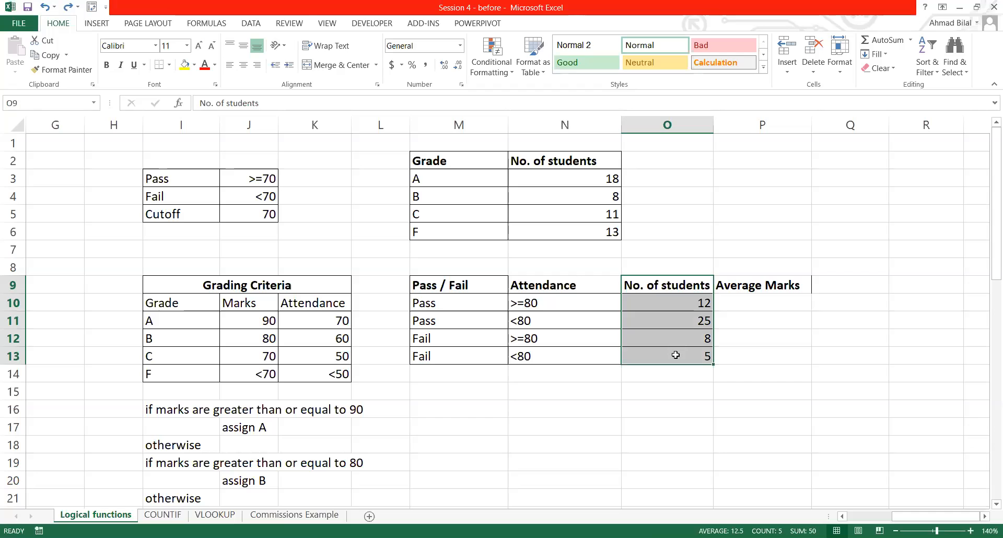
Step: Paint the No. of students column's bordered formatting onto the Average Marks column, then select P10
{"action": "left_click", "coordinate": [70, 69]}
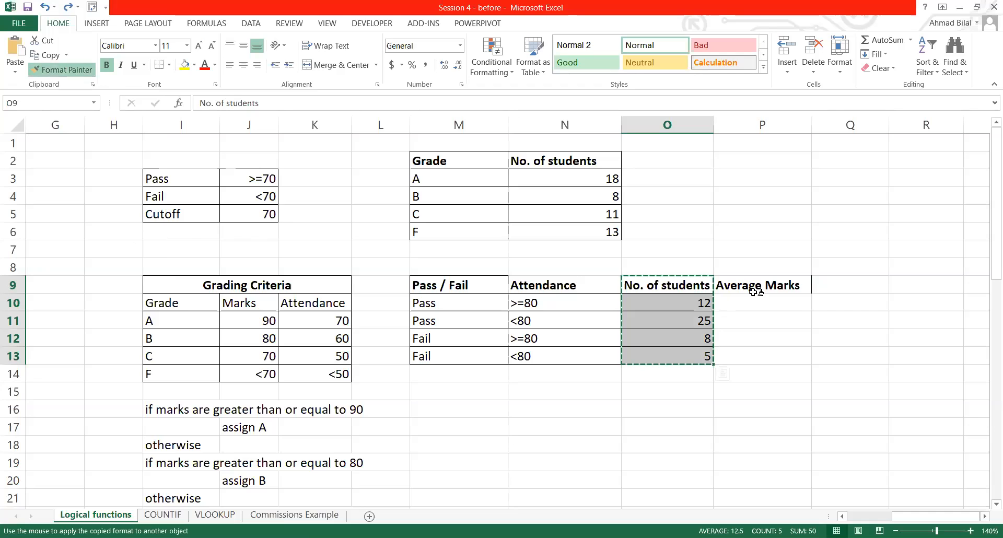
{"action": "left_click", "coordinate": [786, 288]}
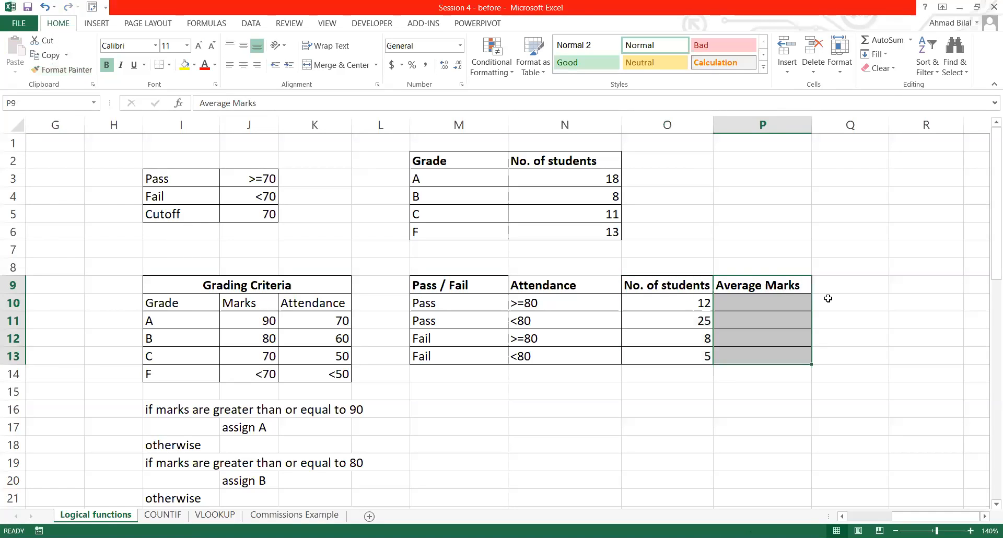
{"action": "left_click", "coordinate": [679, 290]}
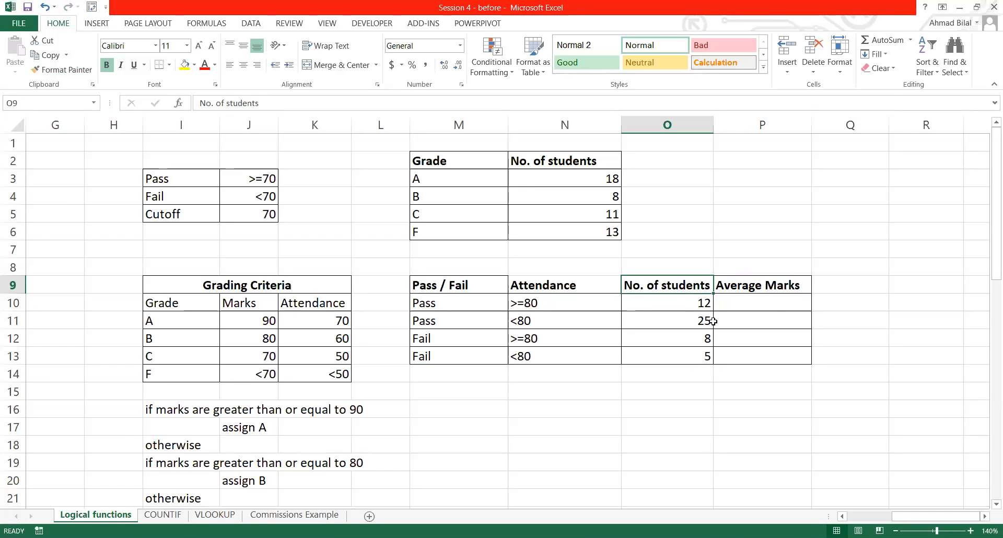
{"action": "key", "text": "Right"}
{"action": "key", "text": "Left"}
{"action": "key", "text": "Left"}
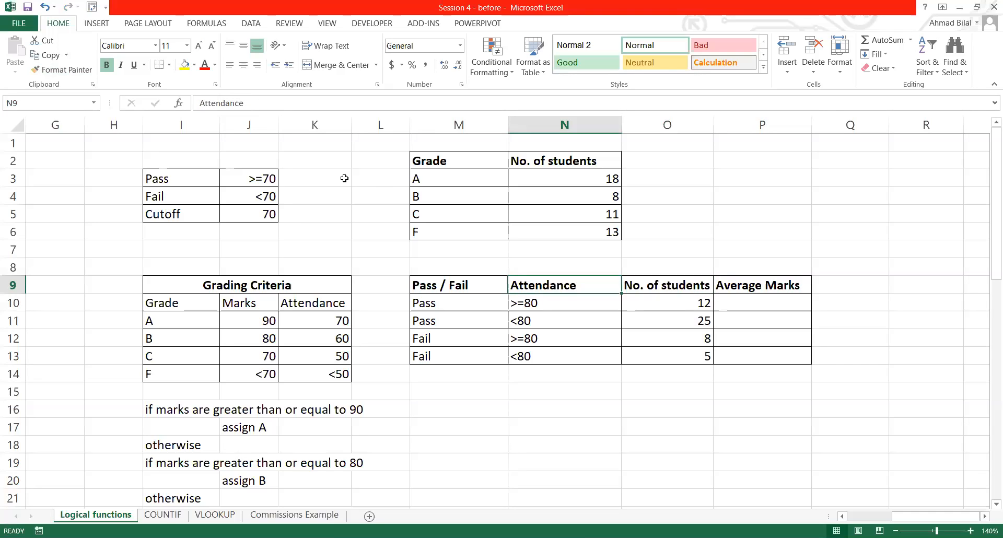
{"action": "left_click", "coordinate": [170, 65]}
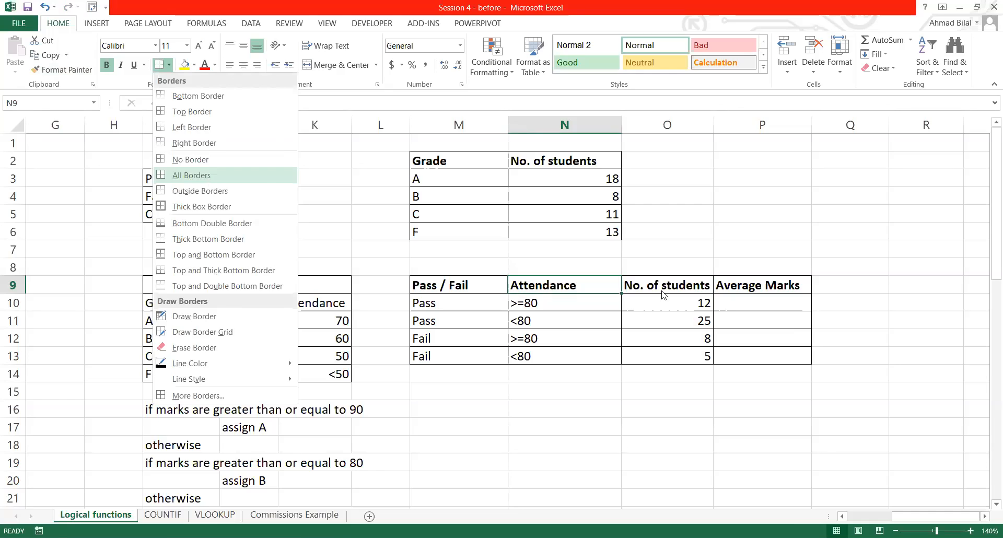
{"action": "left_click", "coordinate": [763, 323]}
{"action": "left_click", "coordinate": [782, 303]}
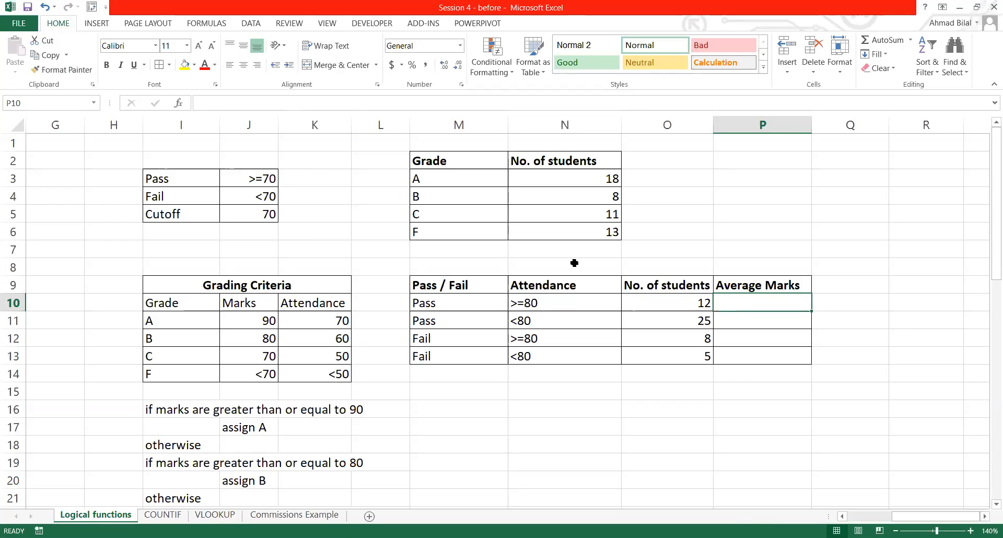
Step: Review the Pass and >=80 criteria in M10:N10 and the COUNTIFS counts in O10:O13
{"action": "left_click", "coordinate": [467, 303]}
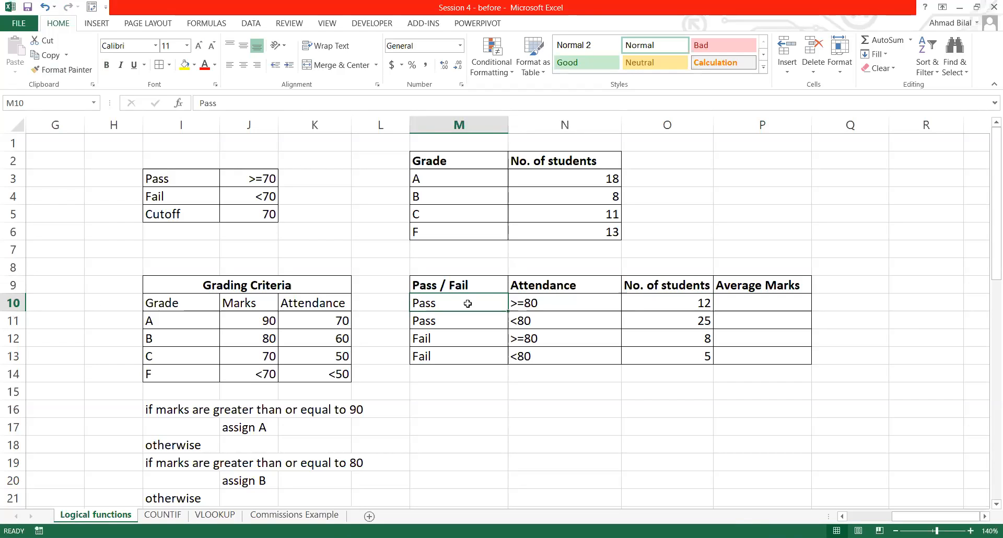
{"action": "left_click", "coordinate": [554, 304]}
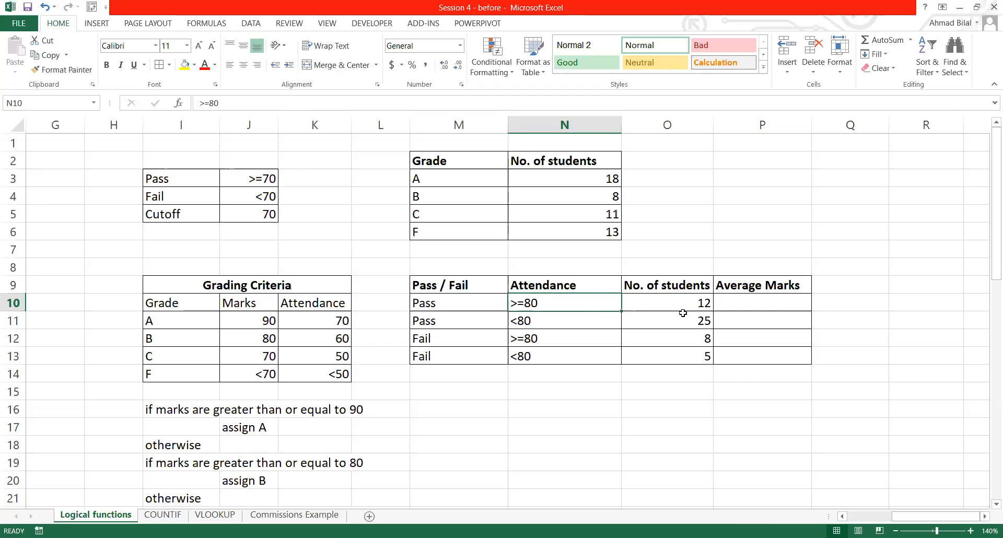
{"action": "left_click", "coordinate": [784, 303]}
{"action": "left_click", "coordinate": [693, 297]}
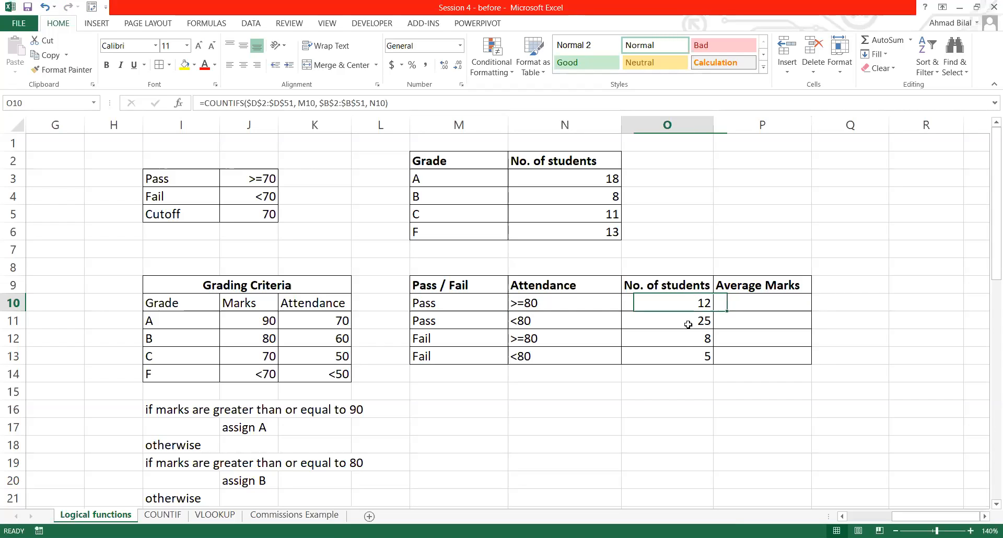
{"action": "left_click", "coordinate": [686, 353], "text": "shift"}
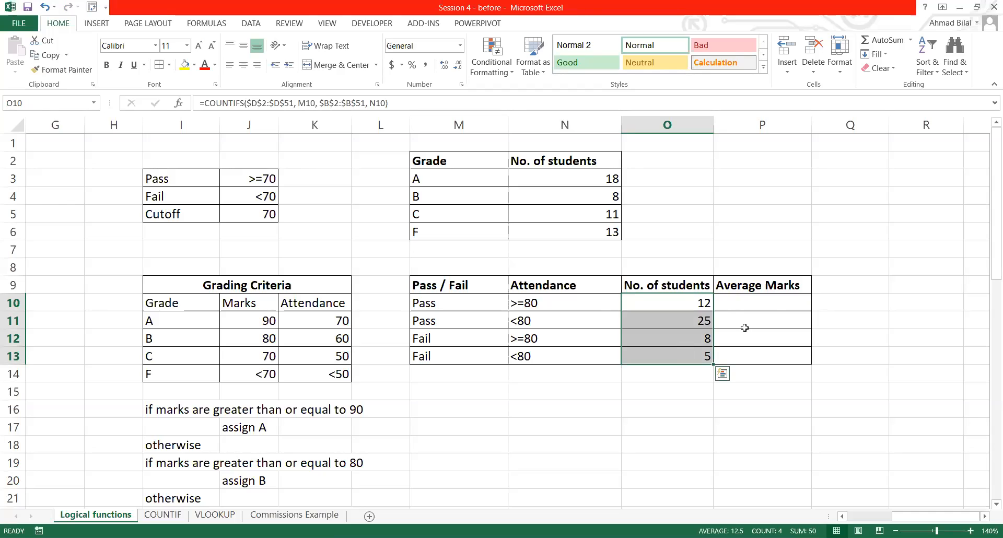
{"action": "left_click", "coordinate": [800, 302]}
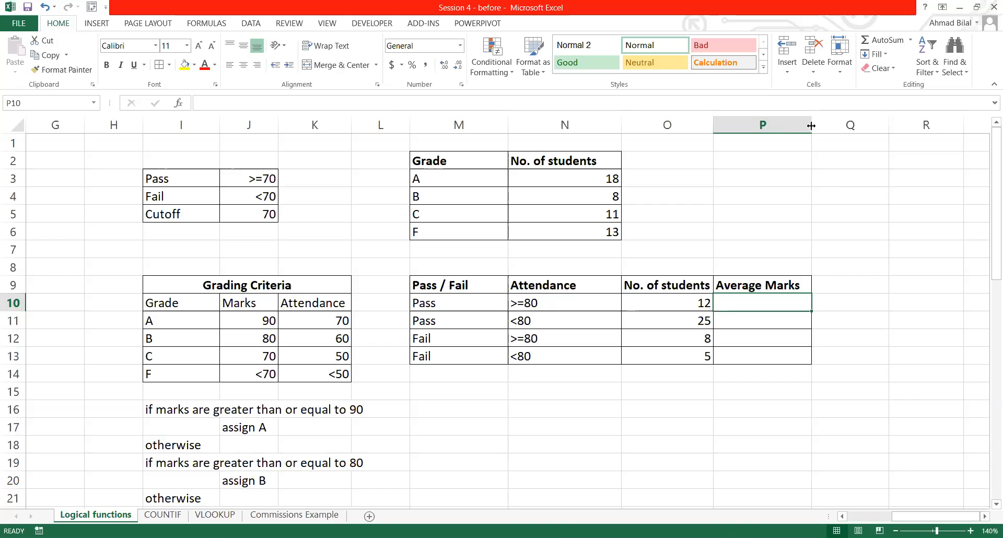
Step: Widen column P slightly and try an =AVERAGEIFS entry in P10, then cancel it
{"action": "left_click_drag", "start_coordinate": [811, 125], "coordinate": [819, 126]}
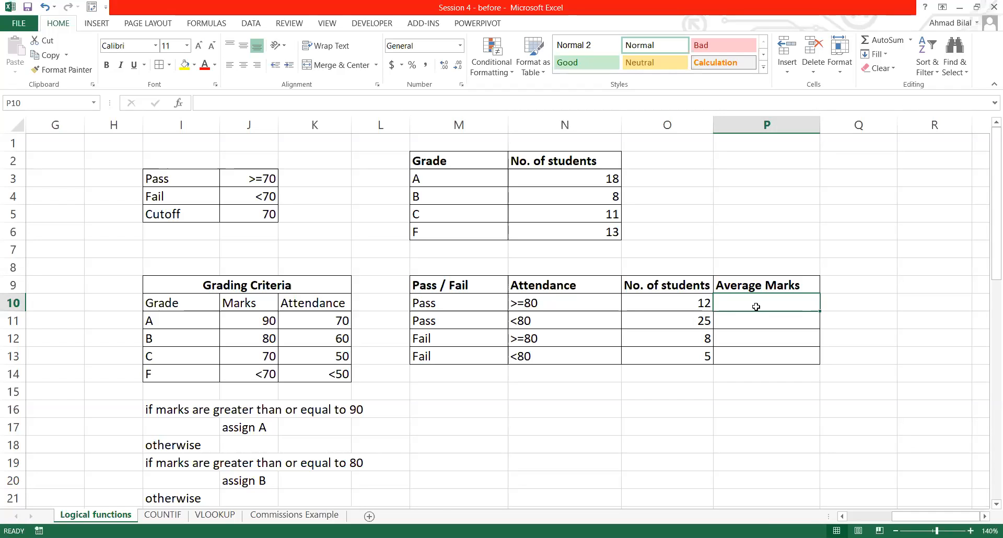
{"action": "type", "text": "="}
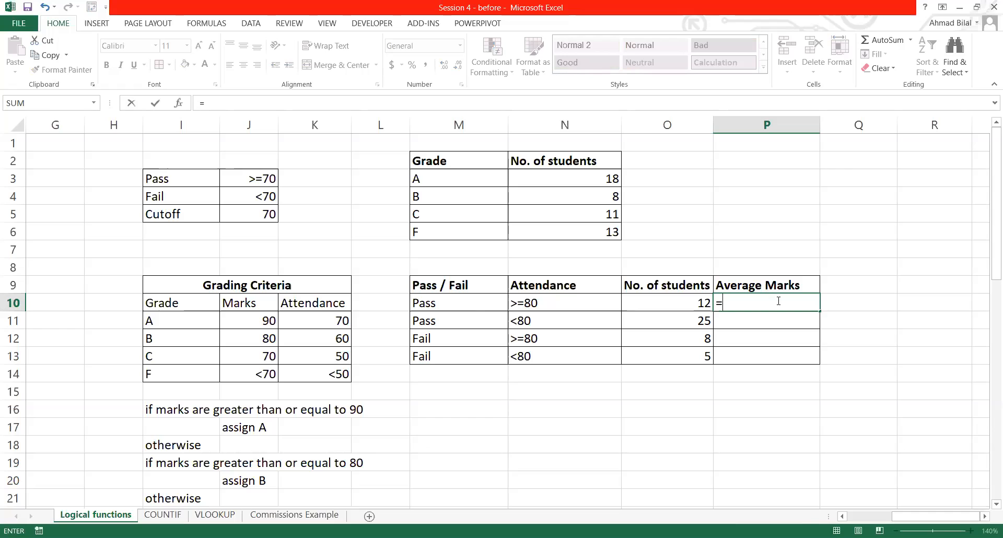
{"action": "type", "text": "average"}
{"action": "type", "text": "ifs"}
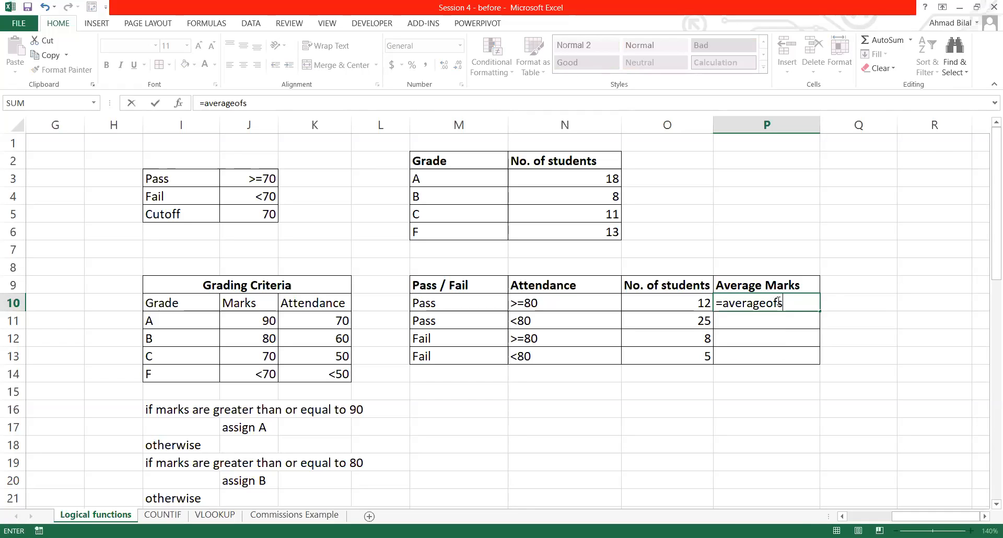
{"action": "key", "text": "BackSpace"}
{"action": "key", "text": "BackSpace"}
{"action": "key", "text": "BackSpace"}
{"action": "key", "text": "BackSpace"}
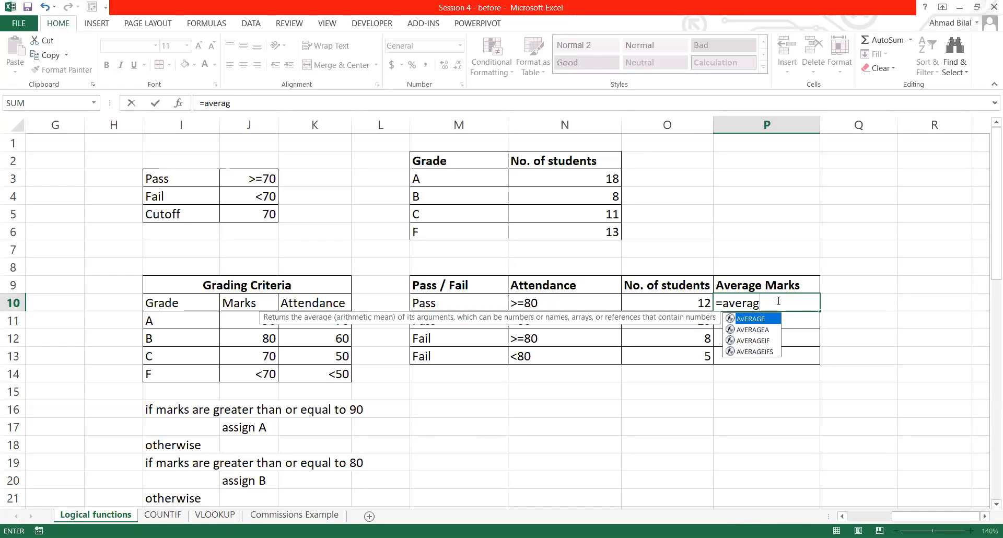
{"action": "type", "text": "eifs"}
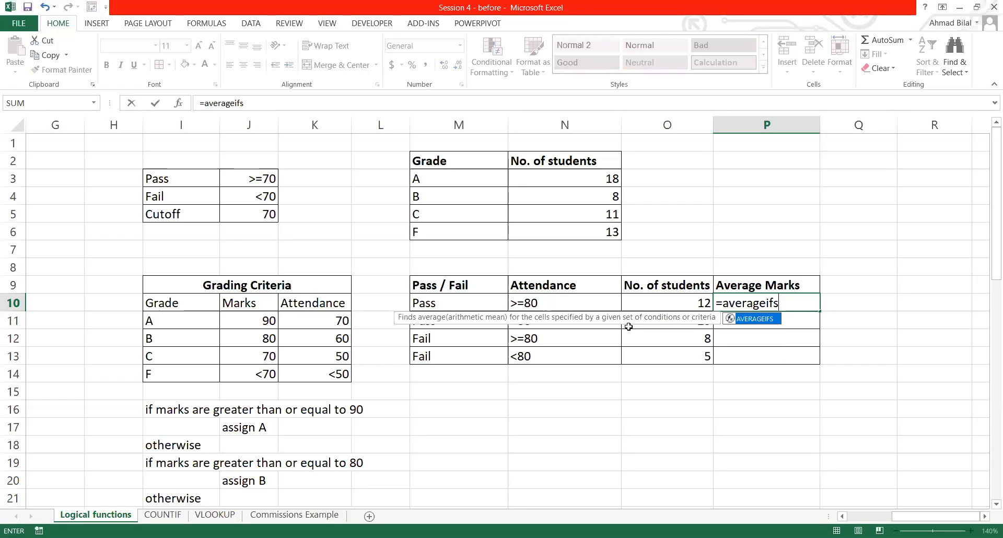
{"action": "key", "text": "Tab"}
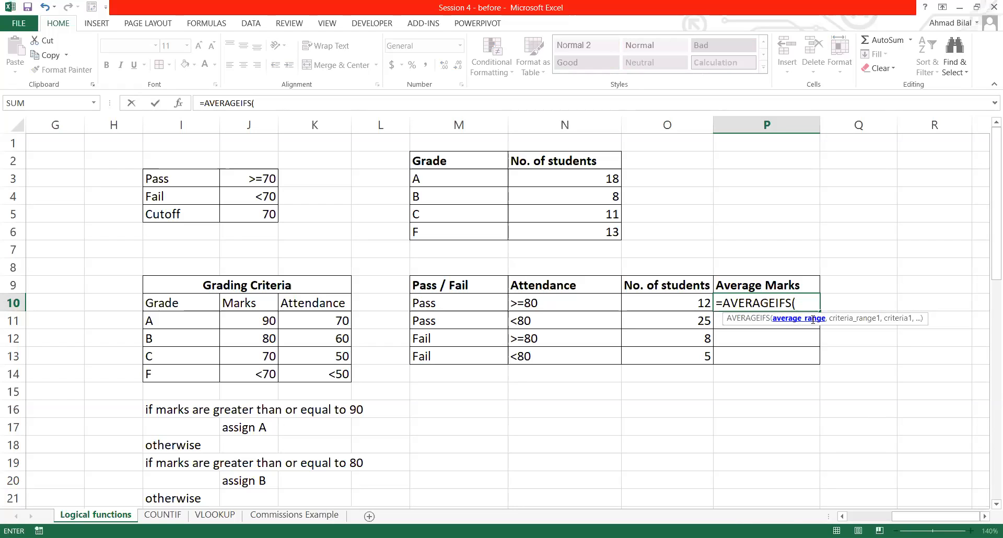
{"action": "key", "text": "F2"}
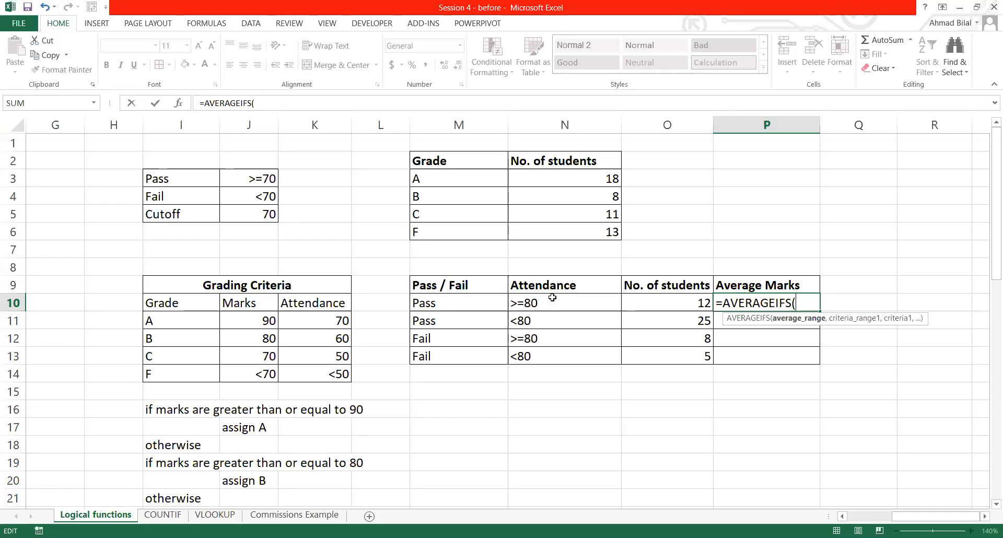
{"action": "key", "text": "Escape"}
Step: Check the COUNTIFS arguments in O10, then begin =AVERAGEIFS( in P10
{"action": "key", "text": "Left"}
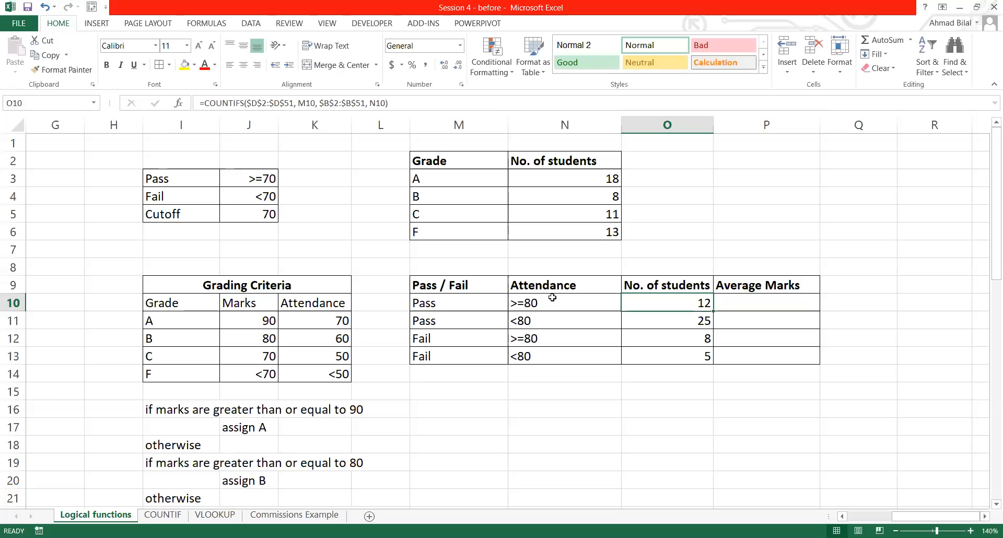
{"action": "key", "text": "F2"}
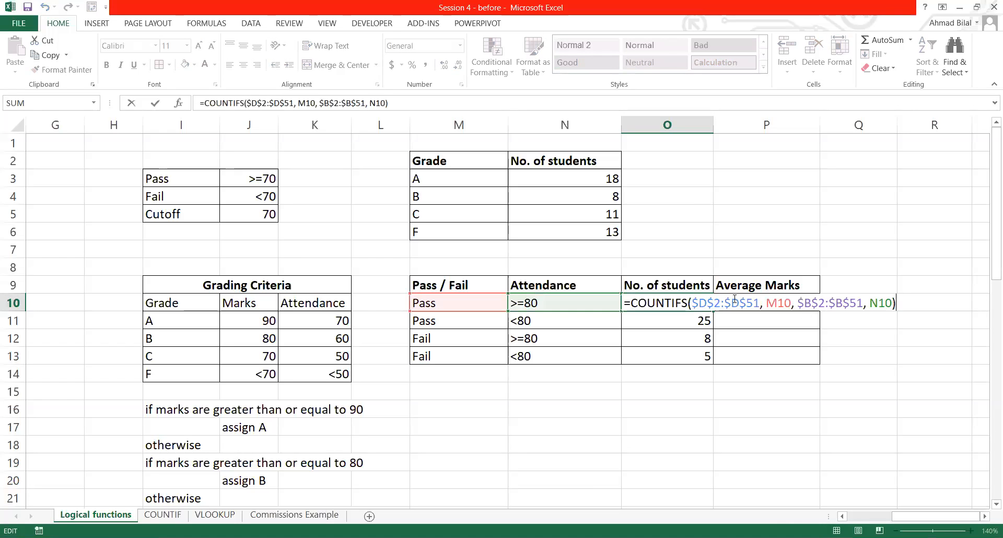
{"action": "left_click", "coordinate": [734, 299]}
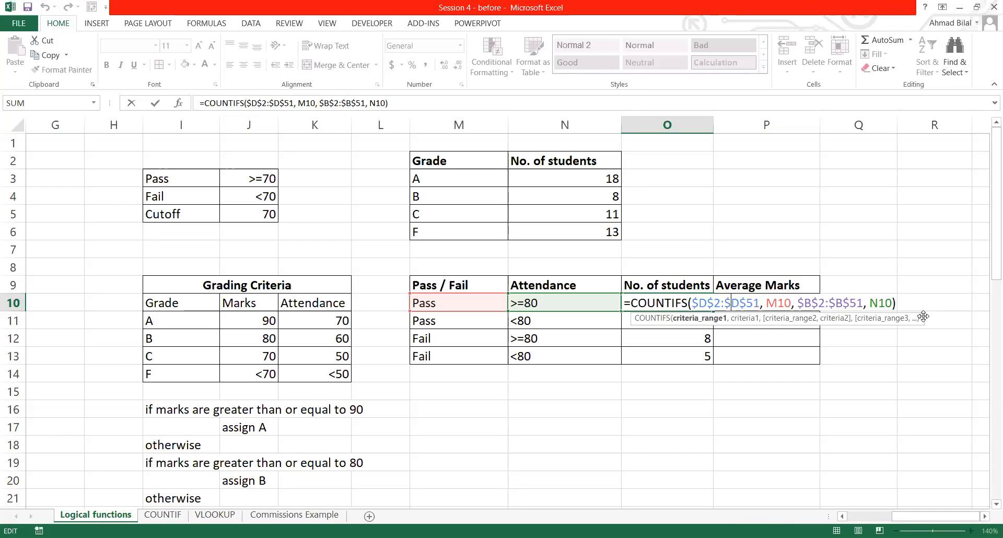
{"action": "key", "text": "ctrl+Return"}
{"action": "key", "text": "Right"}
{"action": "key", "text": "F2"}
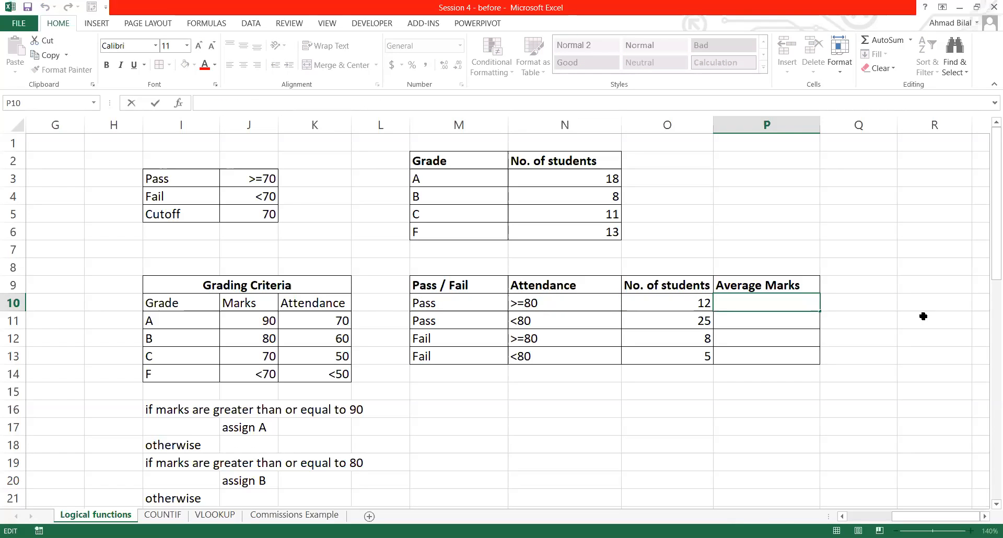
{"action": "type", "text": "=AVERAGE"}
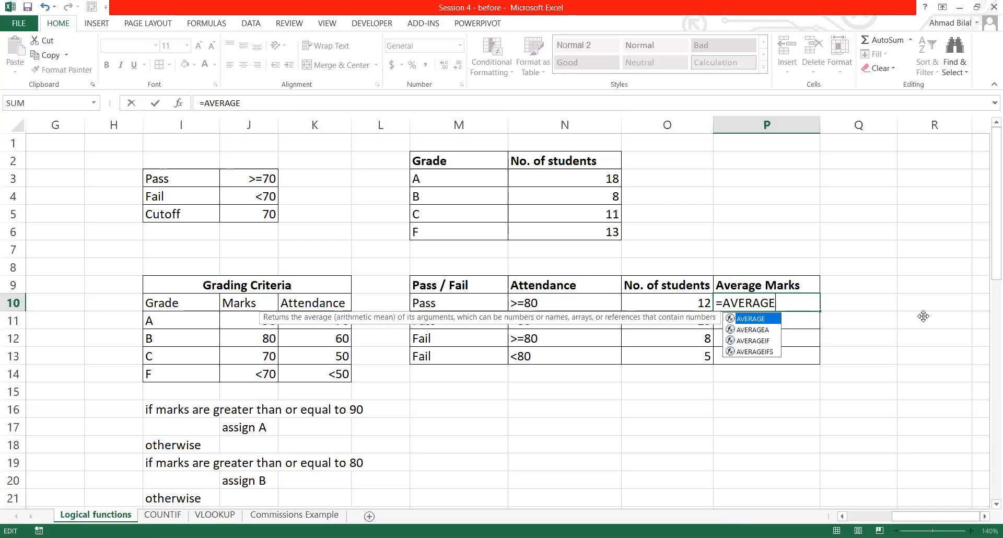
{"action": "type", "text": "IFS("}
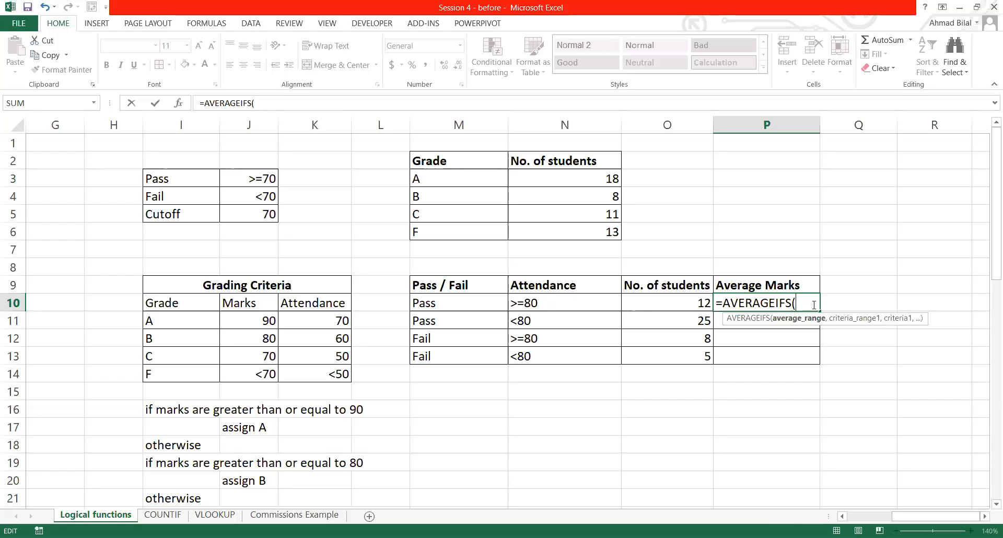
Step: Set the AVERAGEIFS averaging range to the absolute Marks range $C$2:$C$51
{"action": "left_click", "coordinate": [147, 253]}
{"action": "key", "text": "ctrl+Left"}
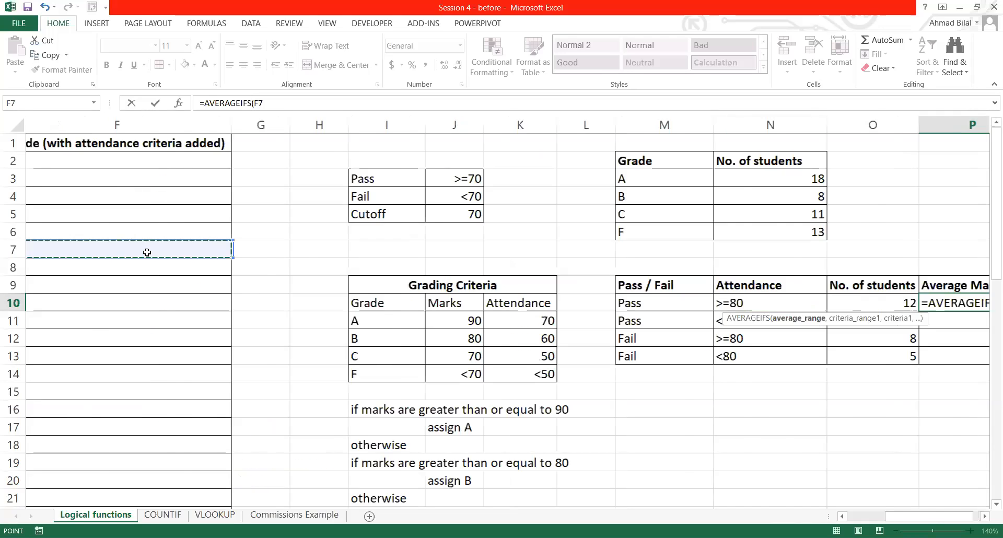
{"action": "key", "text": "ctrl+Left"}
{"action": "key", "text": "ctrl+Up"}
{"action": "key", "text": "Right"}
{"action": "key", "text": "Right"}
{"action": "key", "text": "Down"}
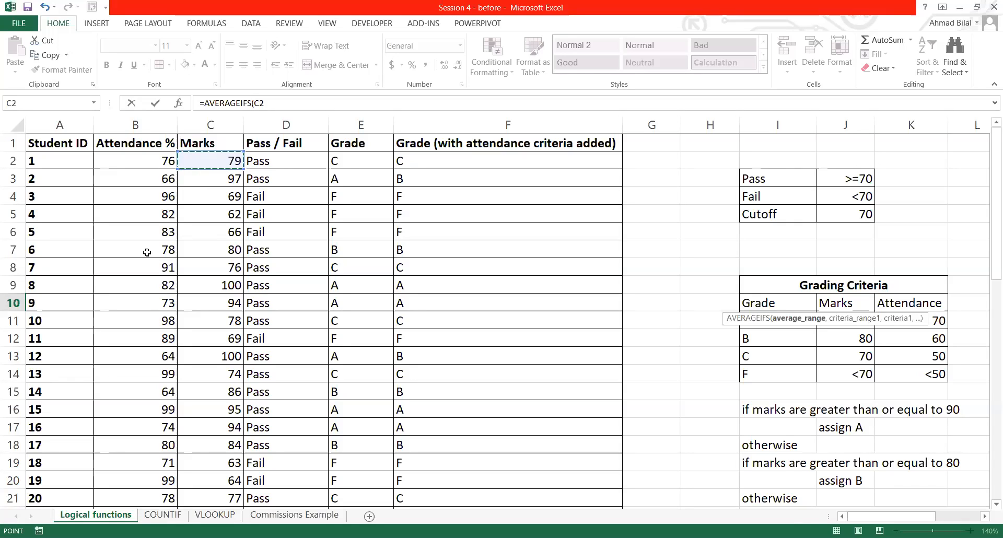
{"action": "key", "text": "ctrl+shift+Down"}
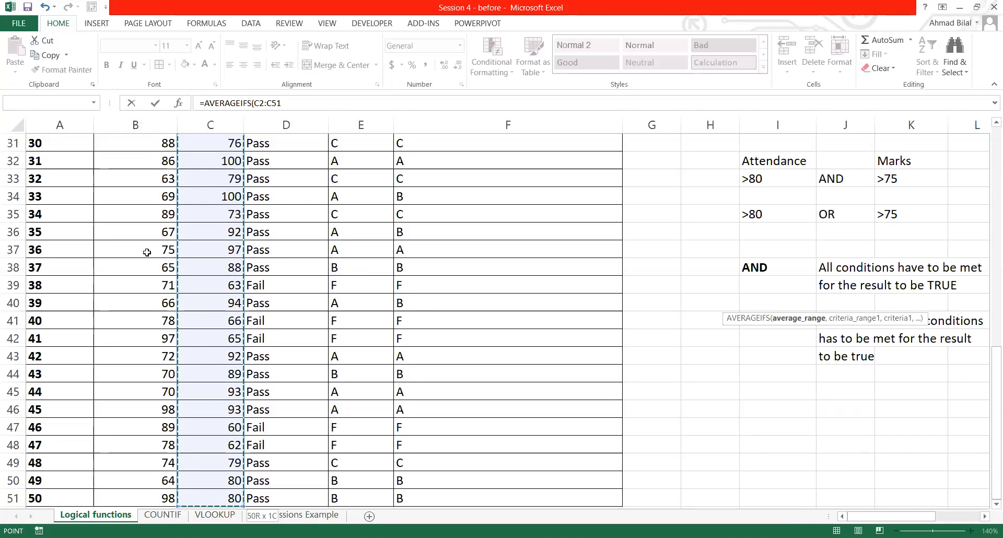
{"action": "key", "text": "F4"}
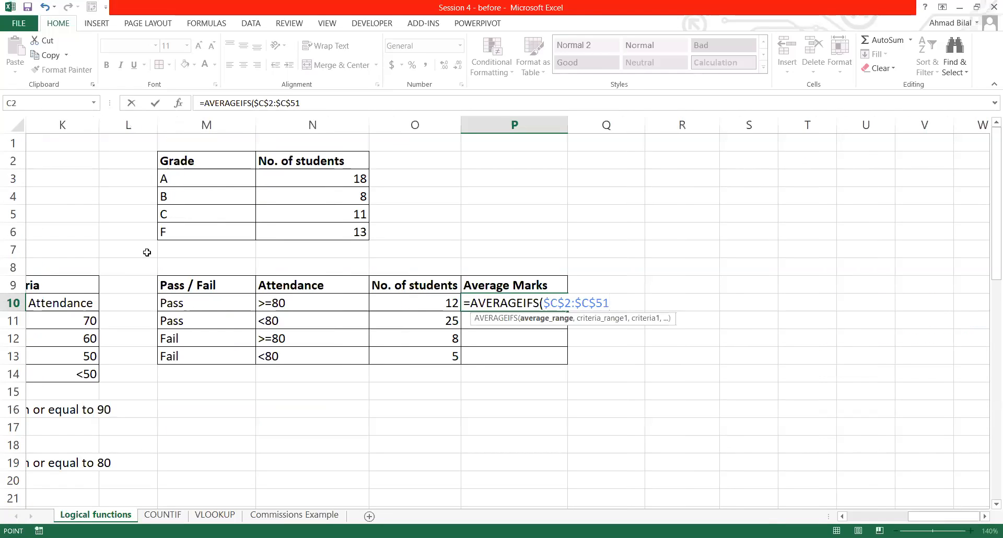
{"action": "type", "text": ","}
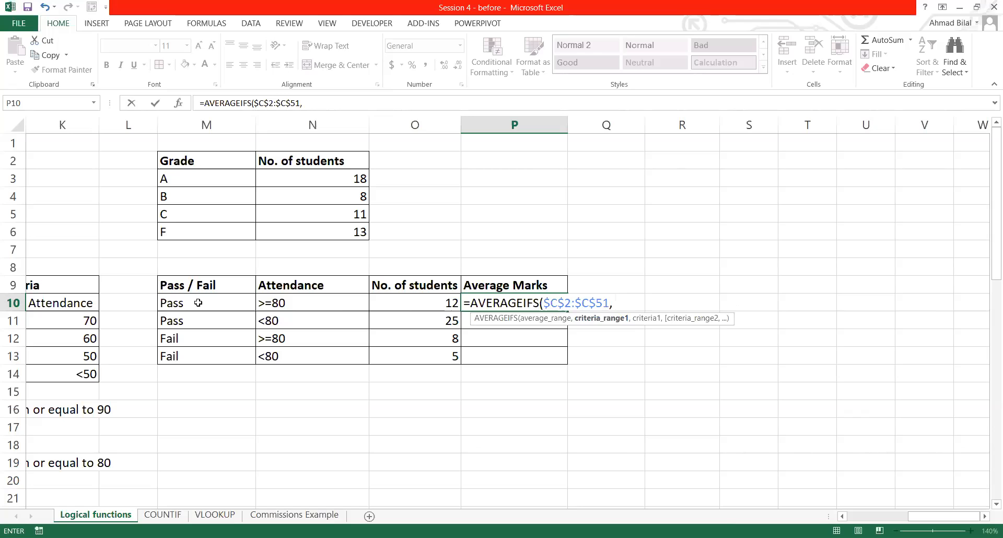
Step: Add $D$2:$D$51 as the first criteria range, with the Pass label in M10 as its criterion
{"action": "left_click", "coordinate": [146, 266]}
{"action": "key", "text": "Left"}
{"action": "key", "text": "Left"}
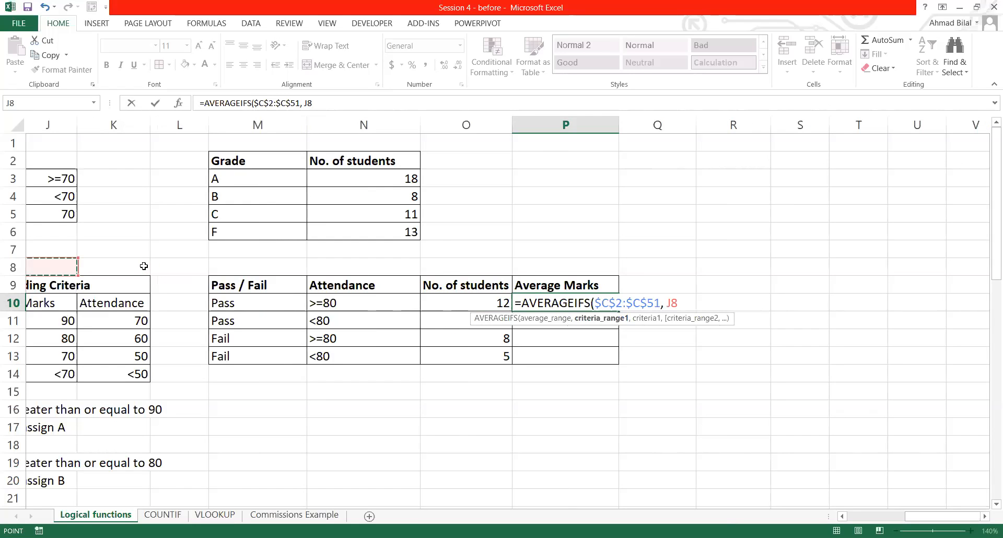
{"action": "key", "text": "Left"}
{"action": "key", "text": "Left"}
{"action": "key", "text": "Left"}
{"action": "key", "text": "Left"}
{"action": "key", "text": "Left"}
{"action": "key", "text": "Left"}
{"action": "key", "text": "Up"}
{"action": "key", "text": "Up"}
{"action": "key", "text": "Up"}
{"action": "key", "text": "Up"}
{"action": "key", "text": "Up"}
{"action": "key", "text": "Up"}
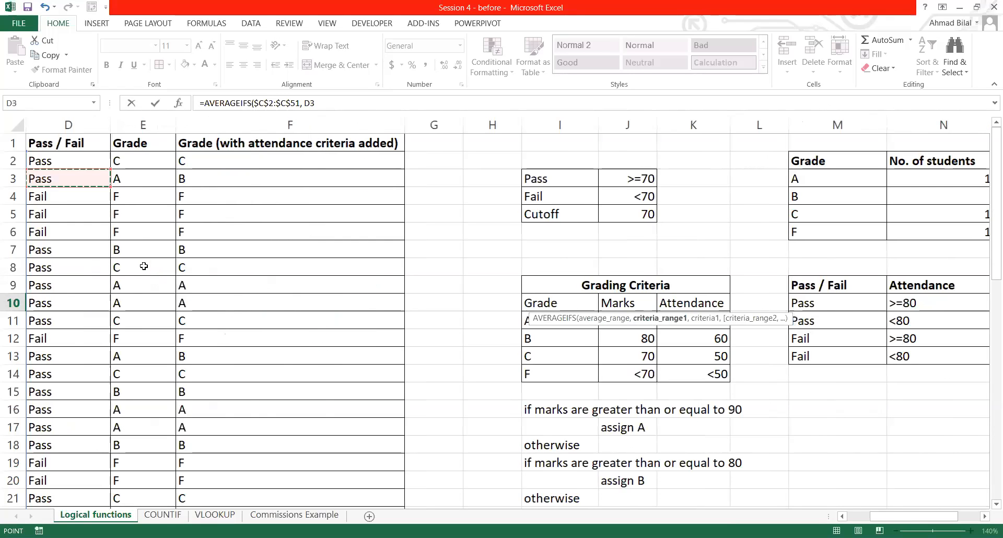
{"action": "key", "text": "Left"}
{"action": "key", "text": "Left"}
{"action": "key", "text": "Left"}
{"action": "key", "text": "Up"}
{"action": "key", "text": "Right"}
{"action": "key", "text": "Right"}
{"action": "key", "text": "Right"}
{"action": "key", "text": "Down"}
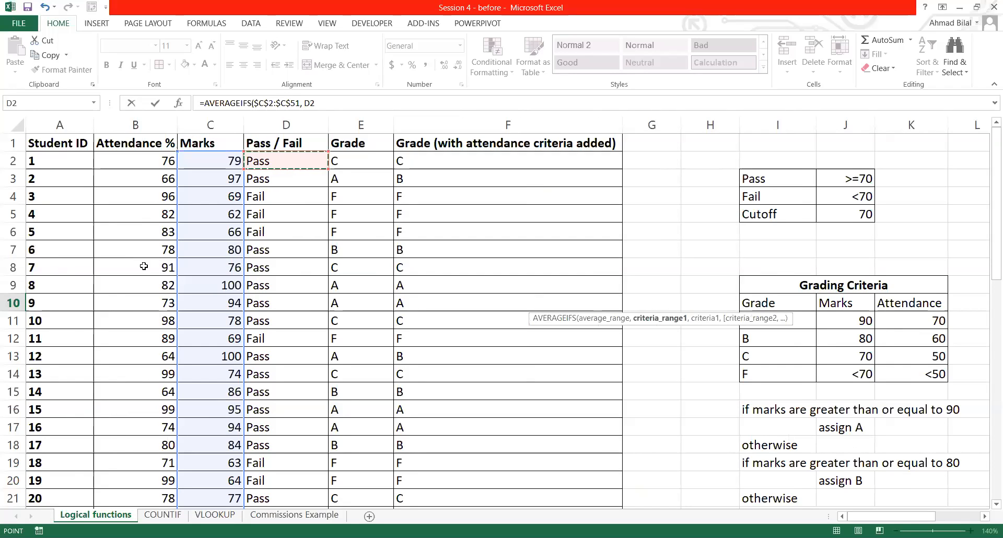
{"action": "key", "text": "ctrl+shift+Down"}
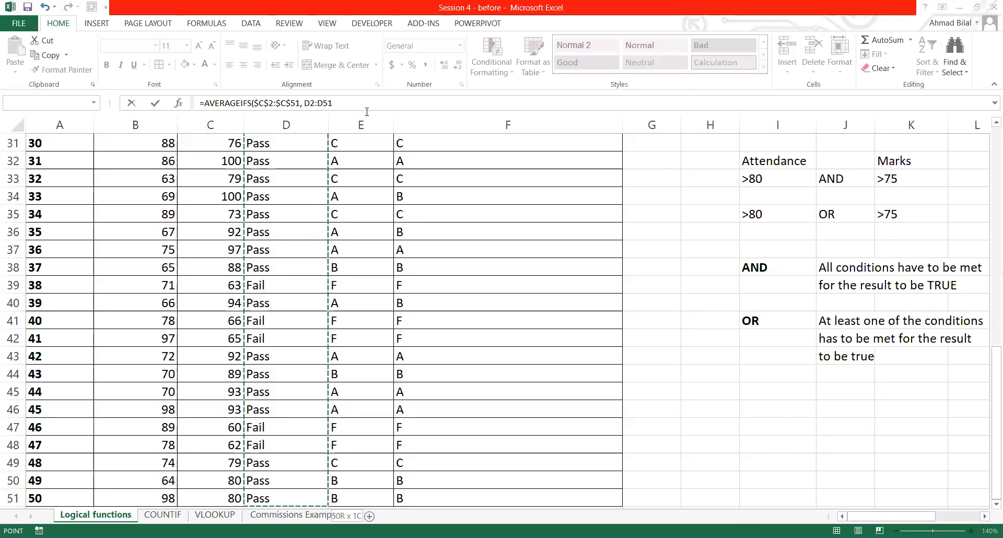
{"action": "key", "text": "F4"}
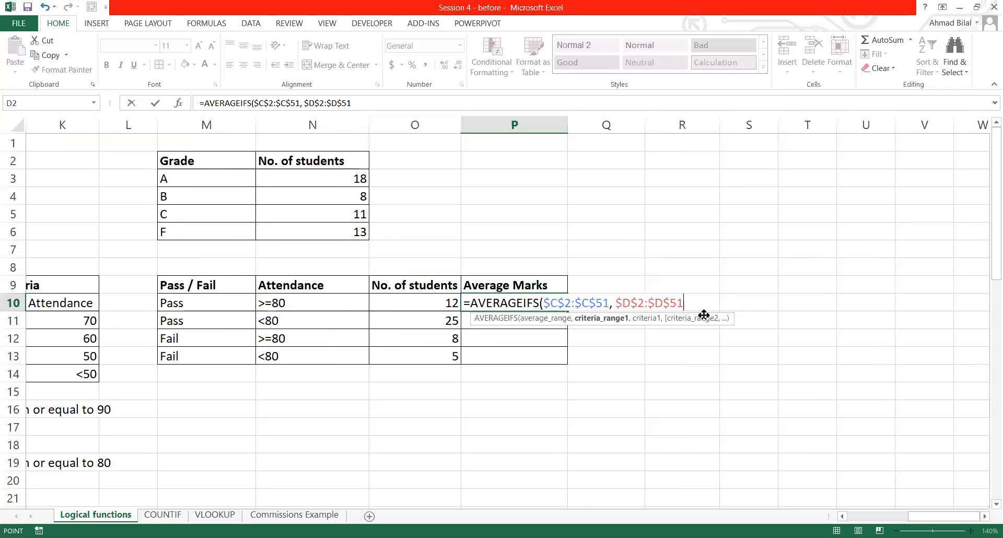
{"action": "type", "text": ","}
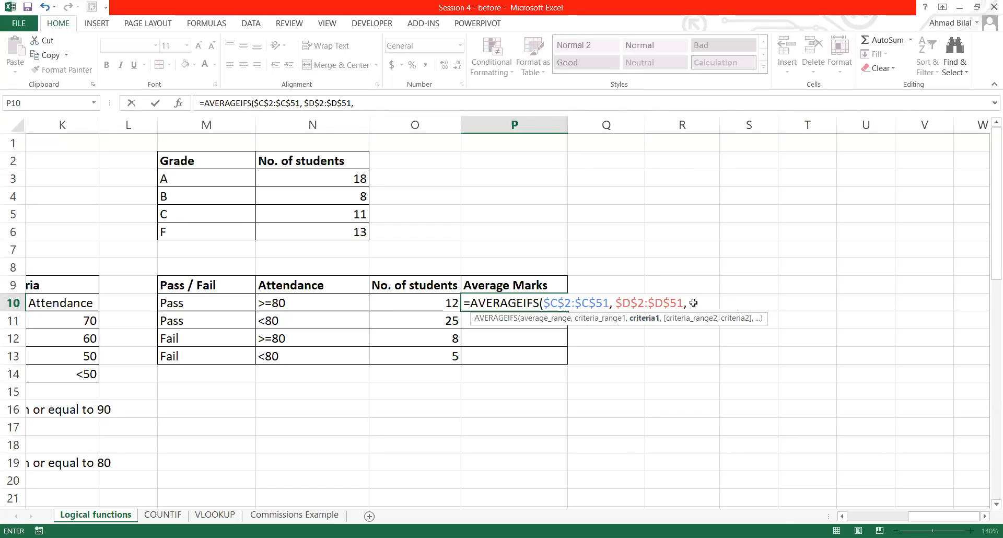
{"action": "left_click", "coordinate": [221, 302]}
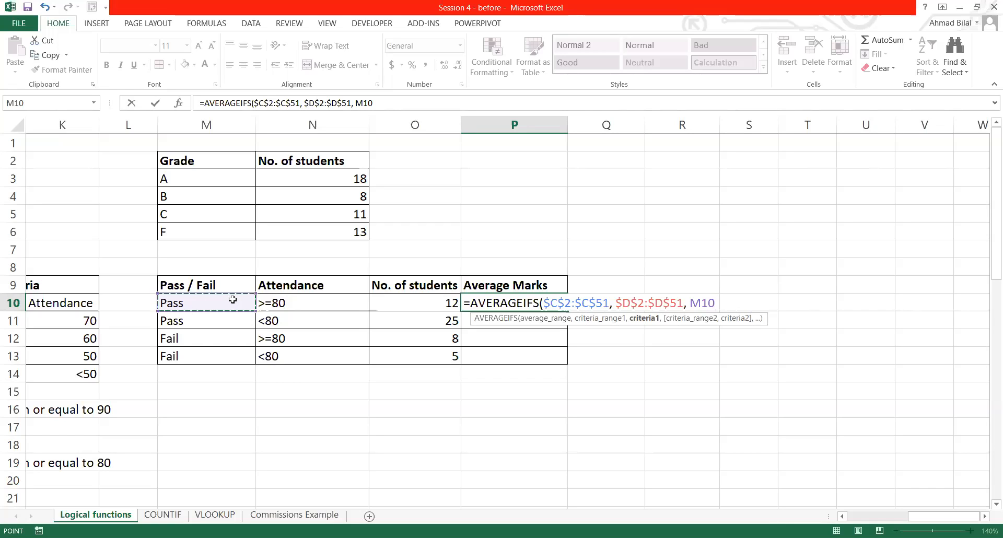
{"action": "type", "text": ","}
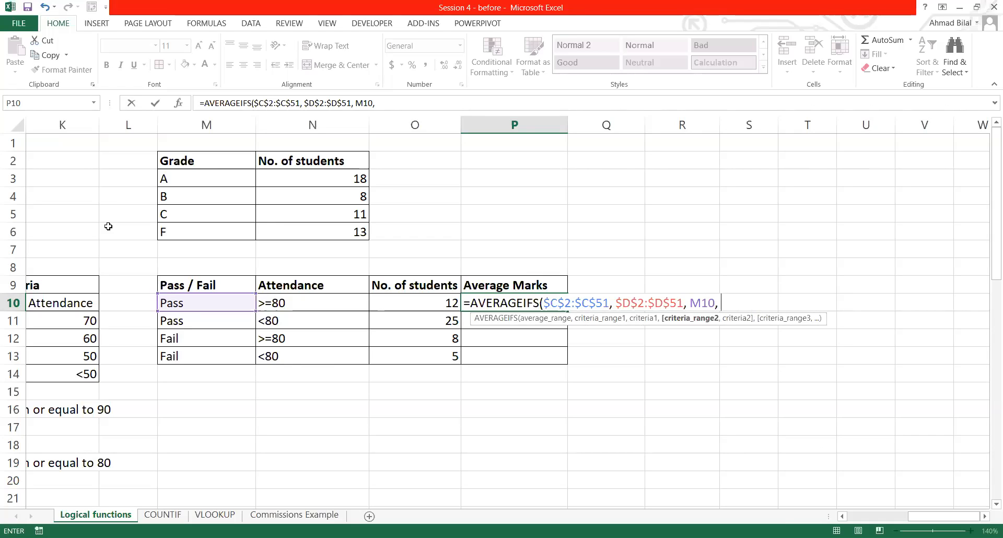
Step: Add the absolute attendance range $B$2:$B$51 as the second criteria range
{"action": "left_click", "coordinate": [116, 228]}
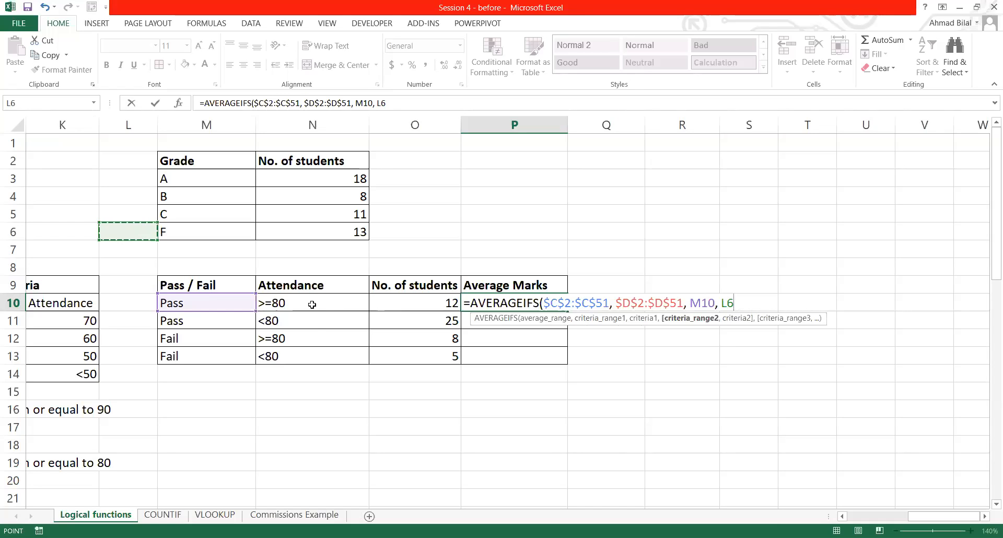
{"action": "key", "text": "Left"}
{"action": "key", "text": "Left"}
{"action": "key", "text": "Left"}
{"action": "key", "text": "Left"}
{"action": "key", "text": "Left"}
{"action": "key", "text": "Left"}
{"action": "key", "text": "Left"}
{"action": "key", "text": "Up"}
{"action": "key", "text": "Up"}
{"action": "key", "text": "Up"}
{"action": "key", "text": "Up"}
{"action": "key", "text": "Up"}
{"action": "key", "text": "Left"}
{"action": "key", "text": "Left"}
{"action": "key", "text": "Left"}
{"action": "key", "text": "Left"}
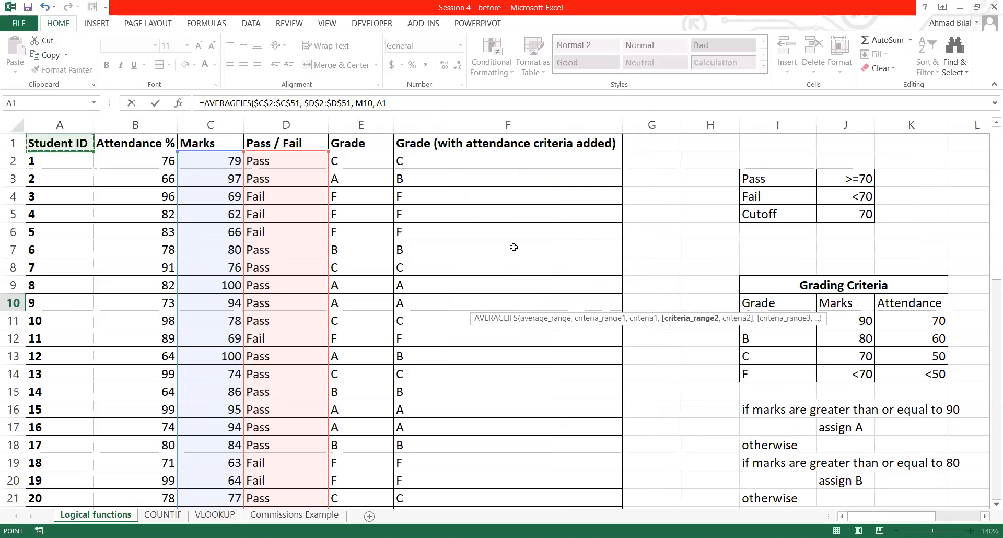
{"action": "key", "text": "Right"}
{"action": "key", "text": "Down"}
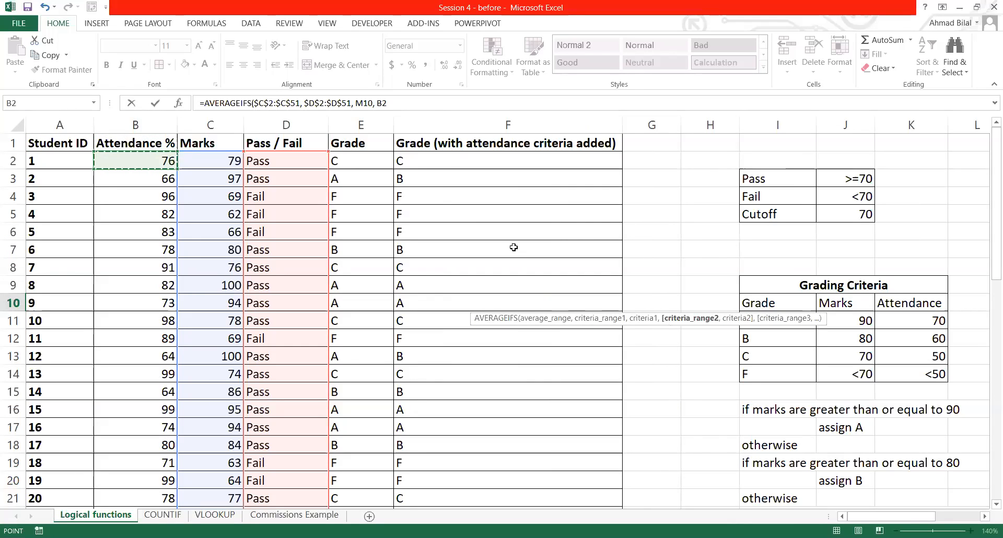
{"action": "key", "text": "ctrl+shift+Down"}
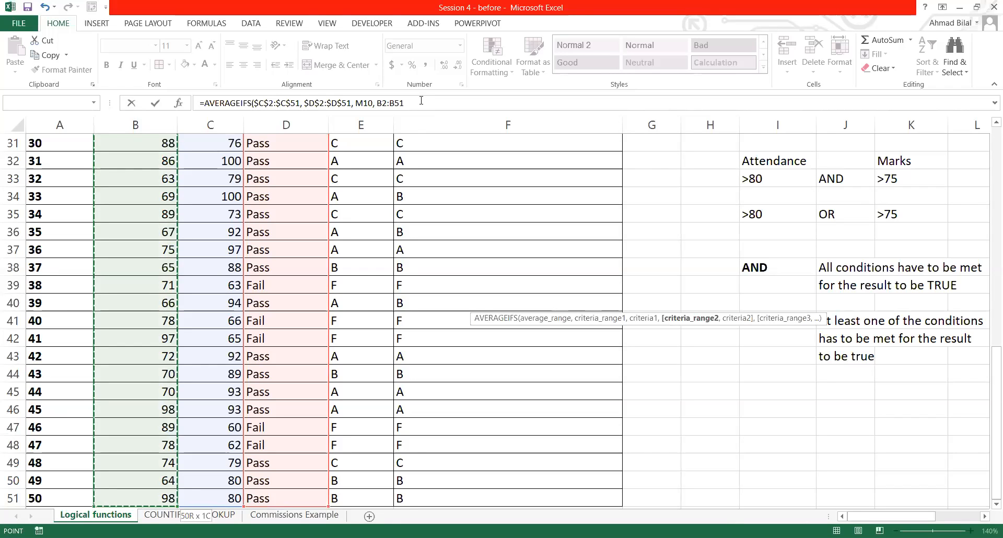
{"action": "key", "text": "F4"}
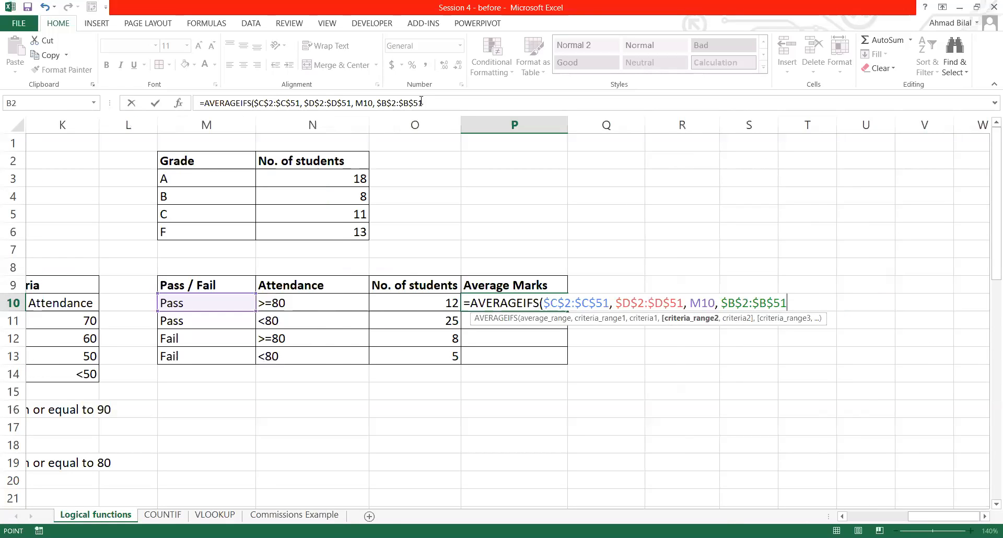
{"action": "type", "text": ","}
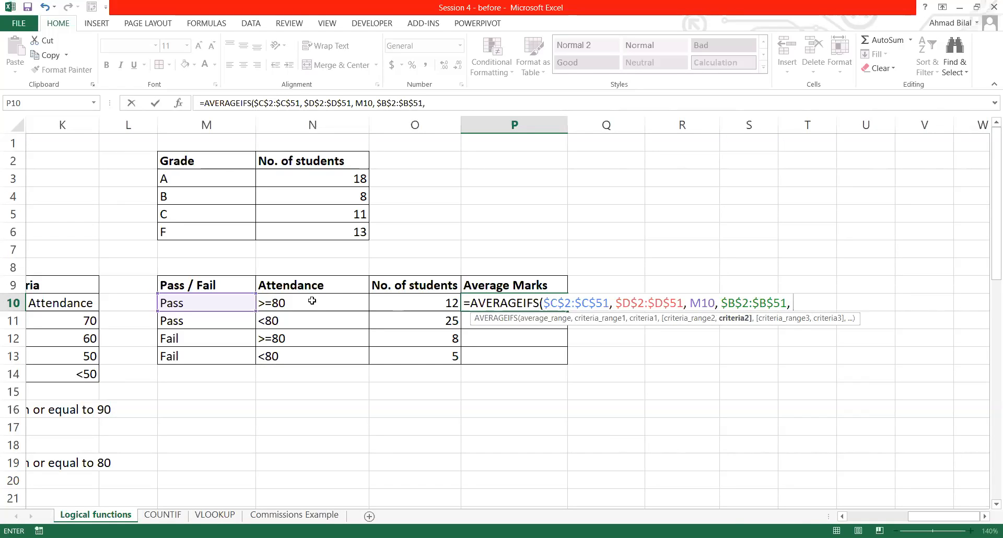
Step: Use the >=80 condition in N10 as the second criterion and commit the AVERAGEIFS formula
{"action": "left_click", "coordinate": [340, 301]}
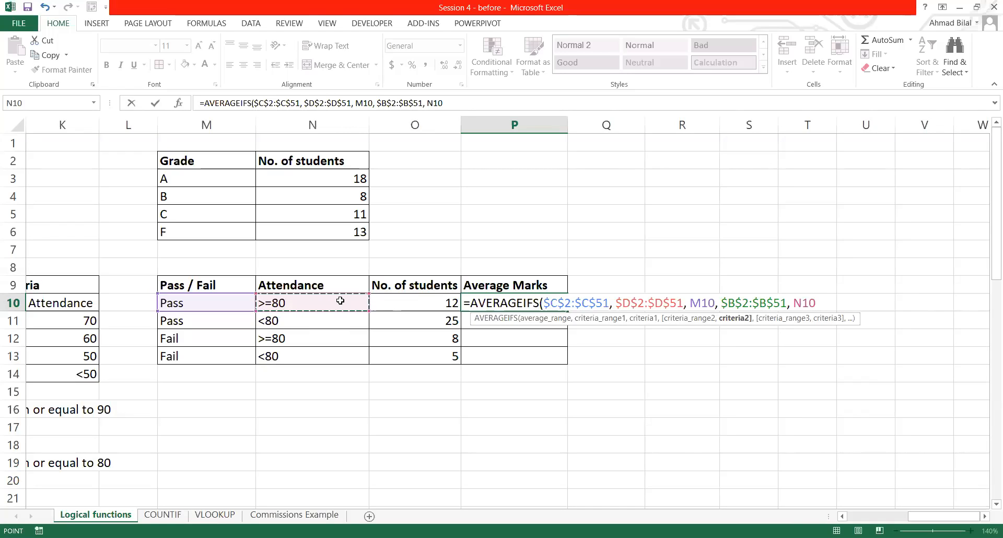
{"action": "type", "text": ")"}
{"action": "key", "text": "ctrl+Return"}
{"action": "key", "text": "shift+Left"}
{"action": "key", "text": "shift+Right"}
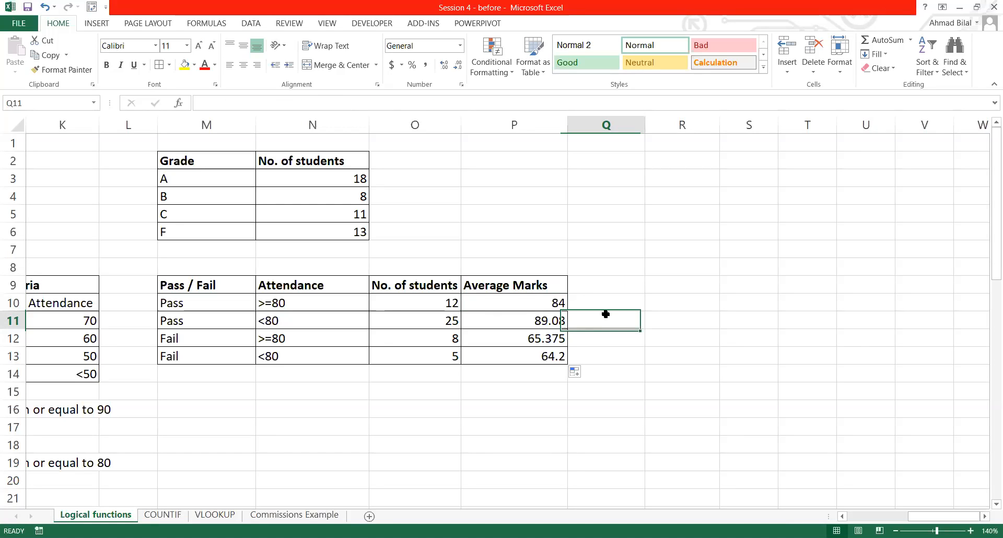
{"action": "key", "text": "Left"}
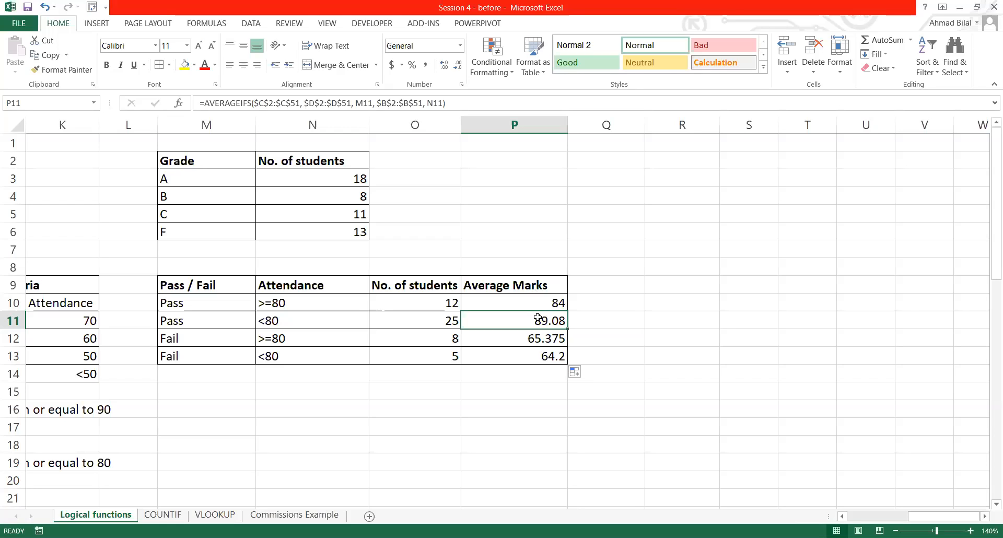
{"action": "left_click_drag", "start_coordinate": [542, 303], "coordinate": [538, 357]}
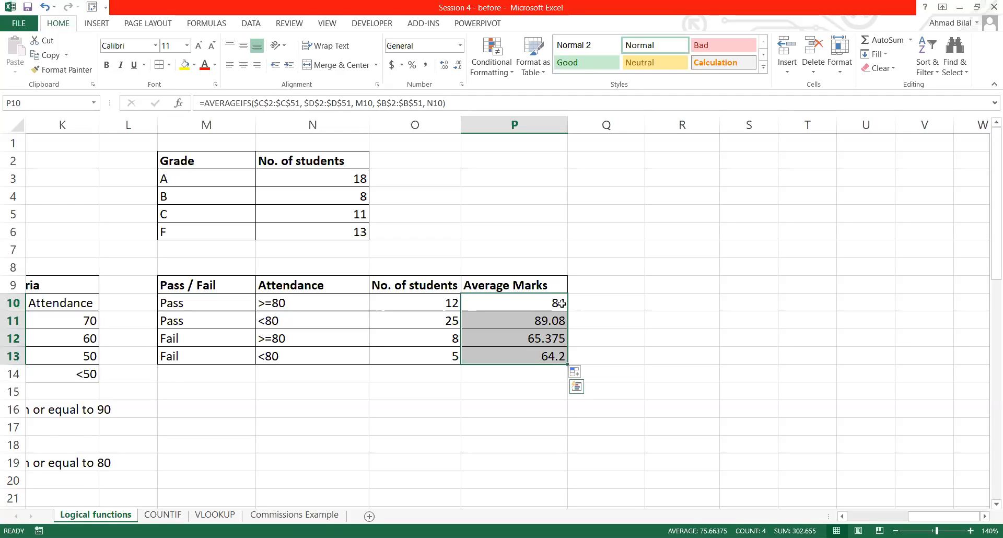
{"action": "left_click", "coordinate": [528, 303]}
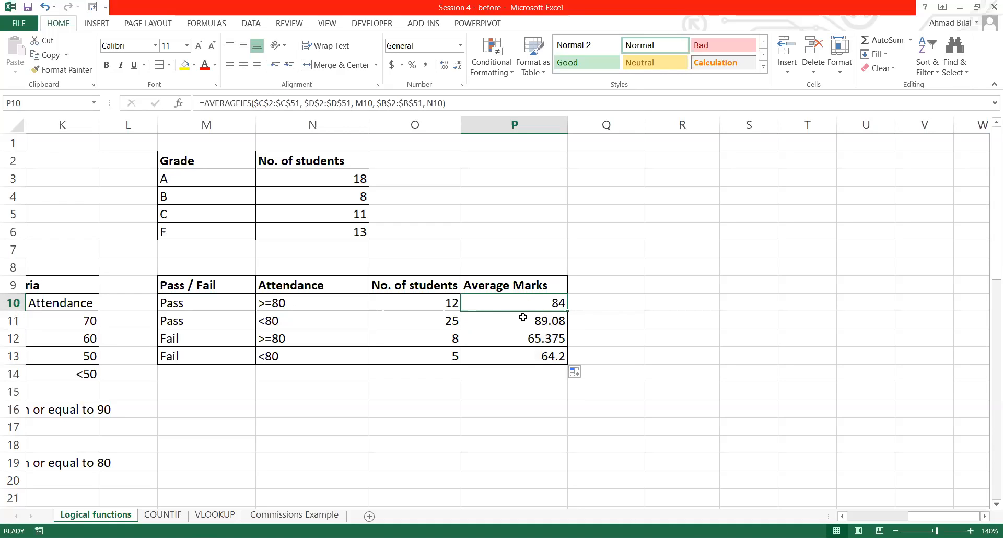
{"action": "left_click", "coordinate": [523, 320]}
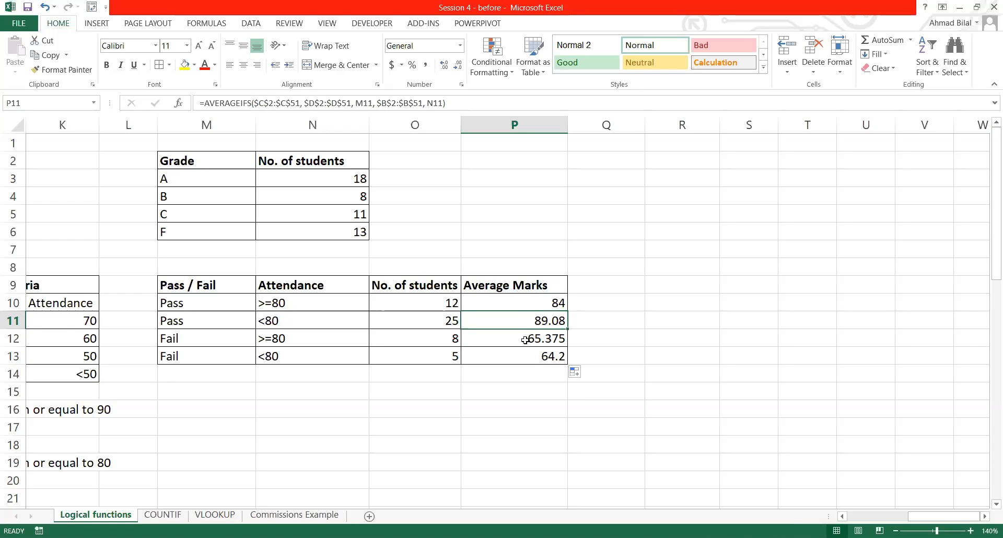
{"action": "left_click", "coordinate": [525, 340]}
{"action": "left_click", "coordinate": [528, 355]}
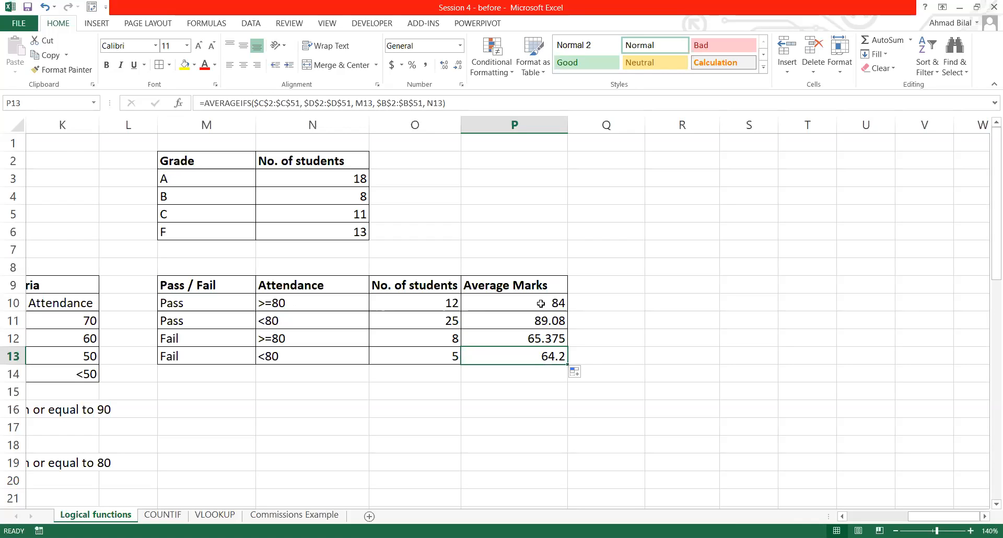
{"action": "left_click_drag", "start_coordinate": [542, 304], "coordinate": [542, 355]}
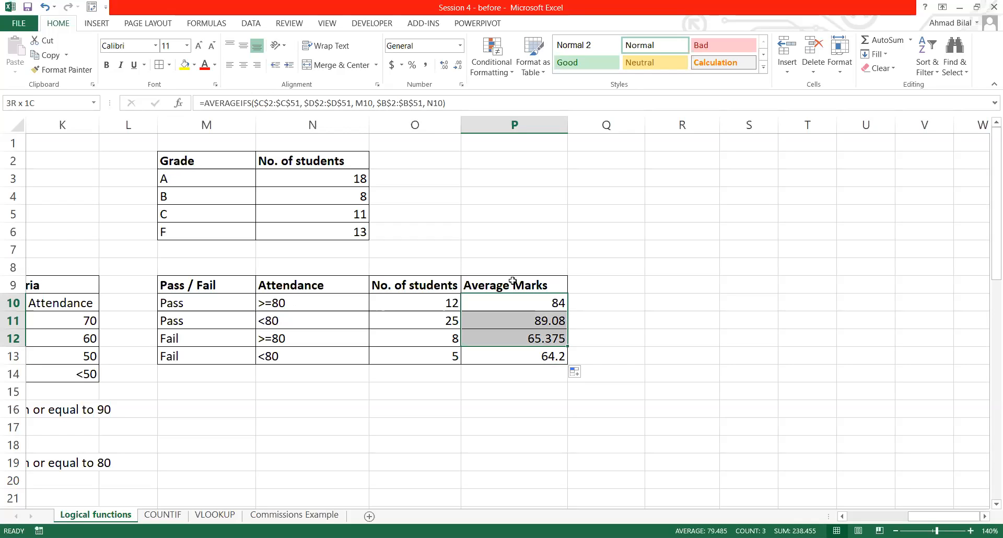
Step: Format P10:P13 to one decimal place so the averages read 84.0, 89.1, 65.4 and 64.2
{"action": "left_click", "coordinate": [458, 68]}
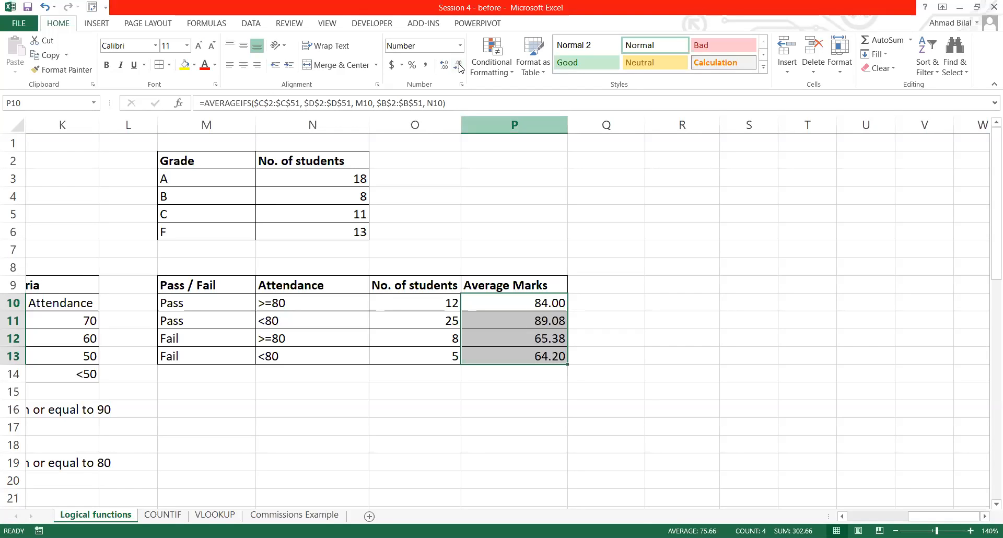
{"action": "left_click", "coordinate": [458, 64]}
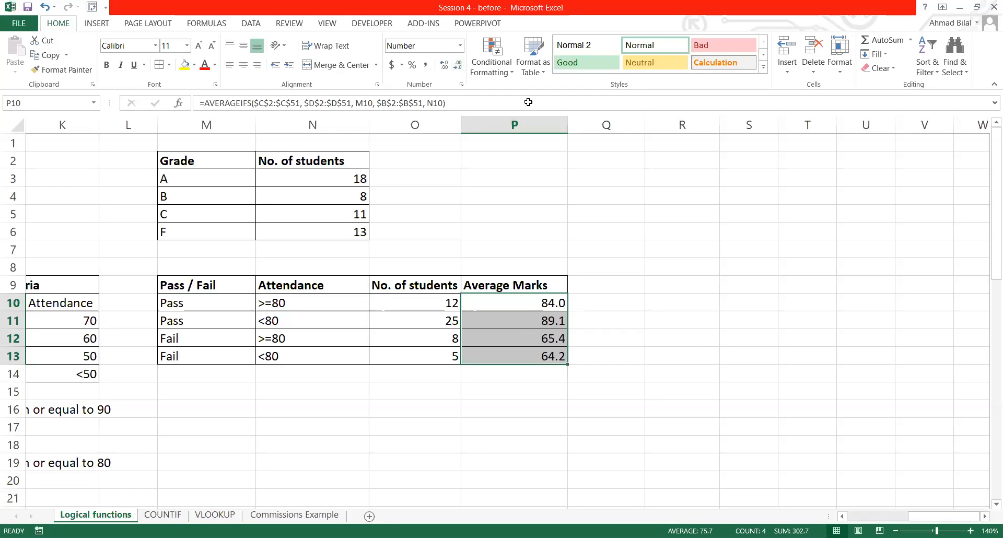
{"action": "left_click", "coordinate": [572, 301]}
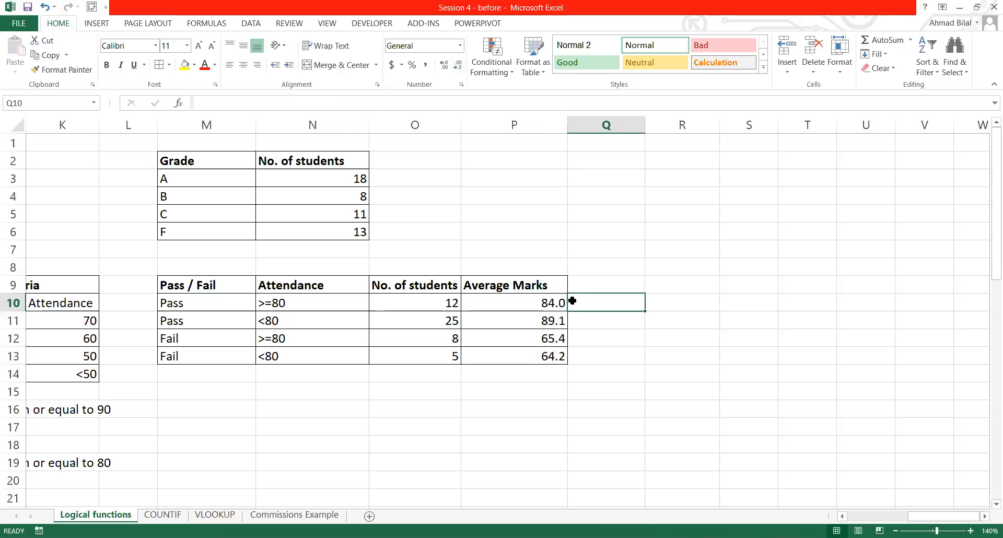
{"action": "left_click", "coordinate": [533, 296]}
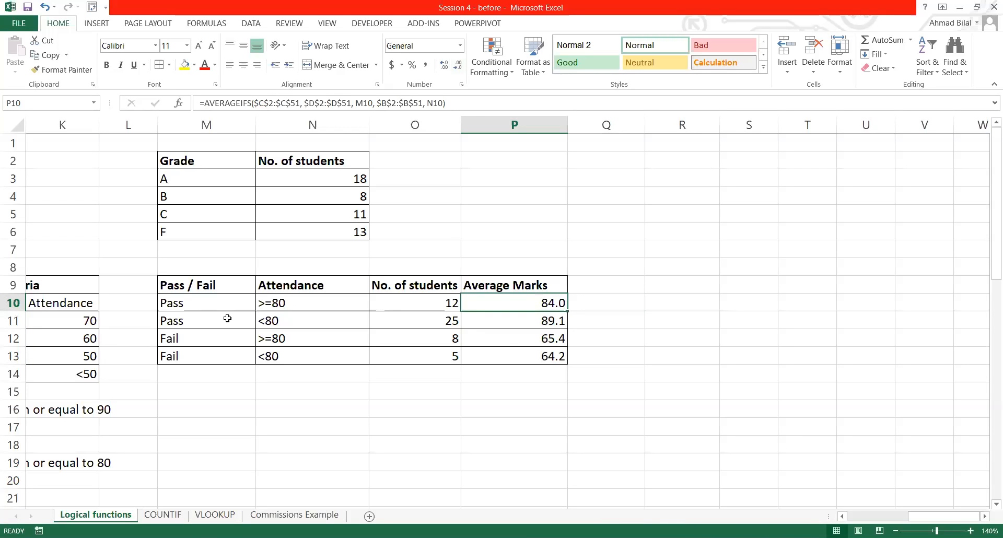
{"action": "key", "text": "shift+Down"}
{"action": "key", "text": "shift+Down"}
{"action": "key", "text": "shift+Down"}
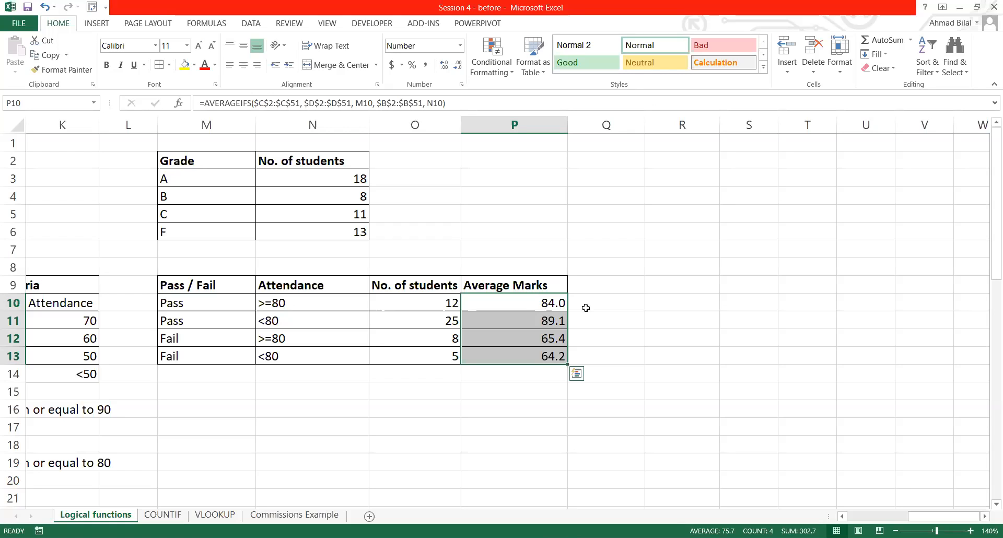
{"action": "left_click", "coordinate": [606, 306]}
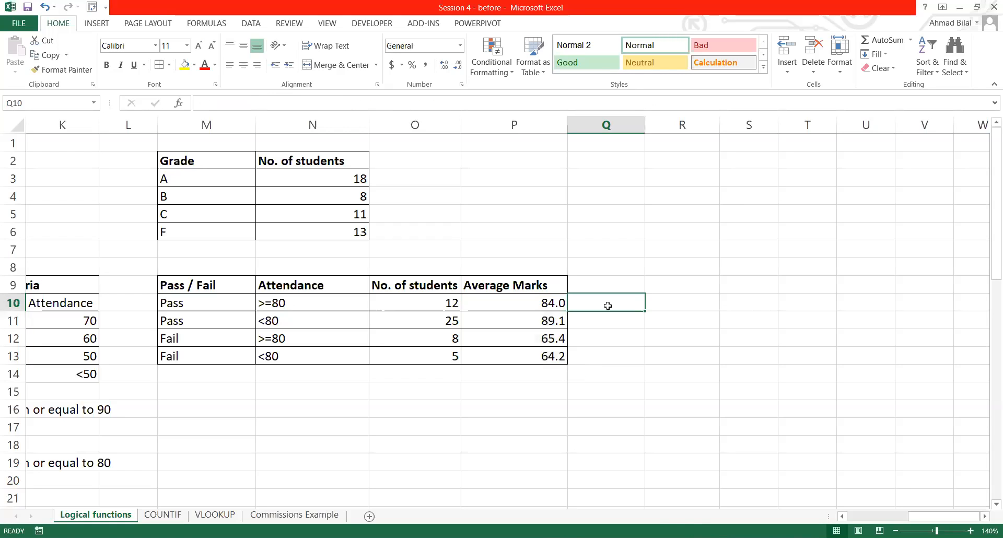
{"action": "left_click", "coordinate": [627, 281]}
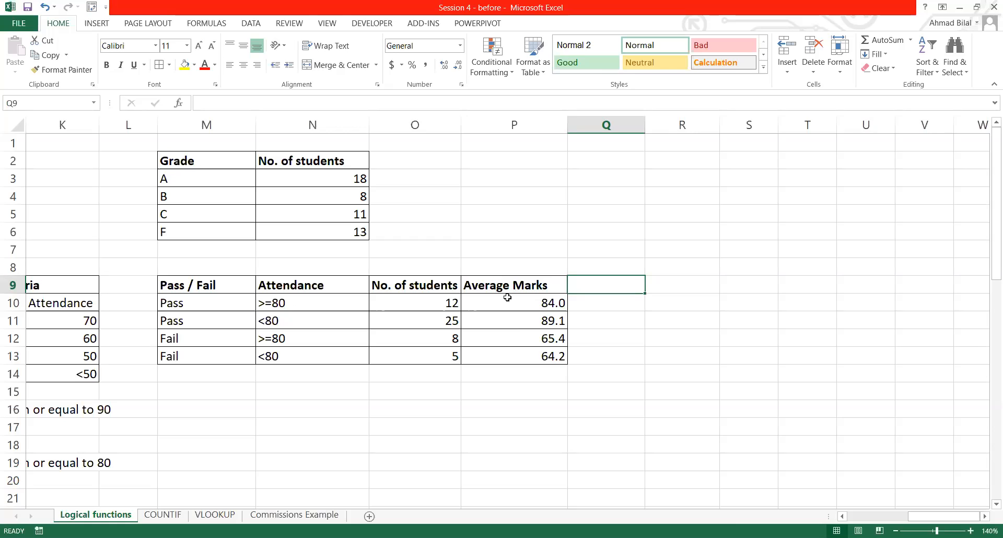
Step: Review the Average Marks results in P10:P13 and the AVERAGEIFS formulas in P10 and P11
{"action": "left_click_drag", "start_coordinate": [508, 303], "coordinate": [514, 360]}
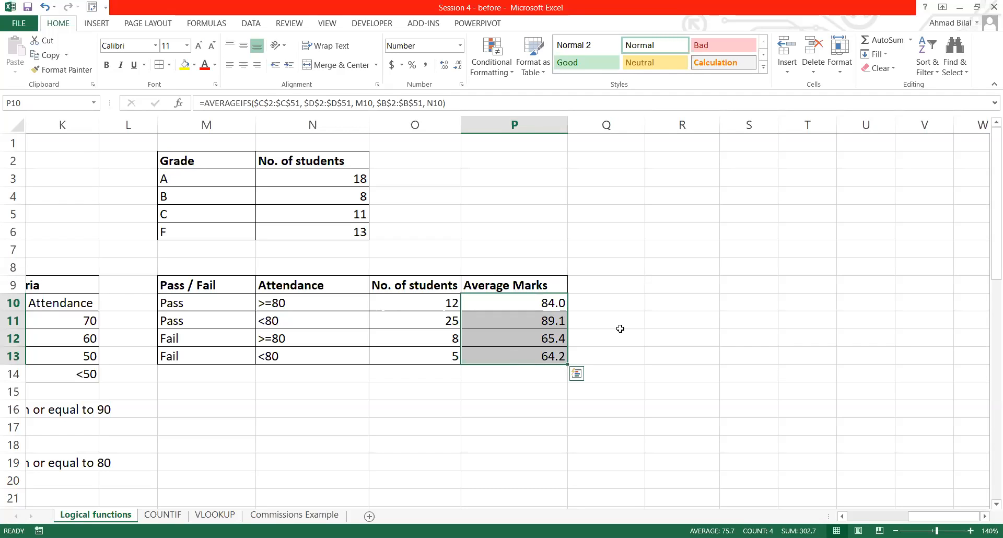
{"action": "left_click", "coordinate": [625, 303]}
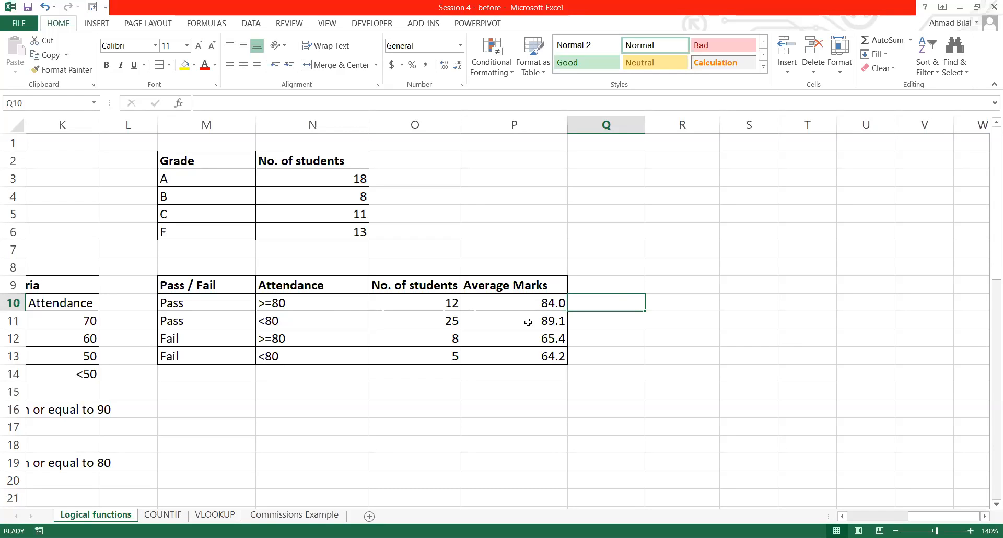
{"action": "left_click", "coordinate": [509, 302]}
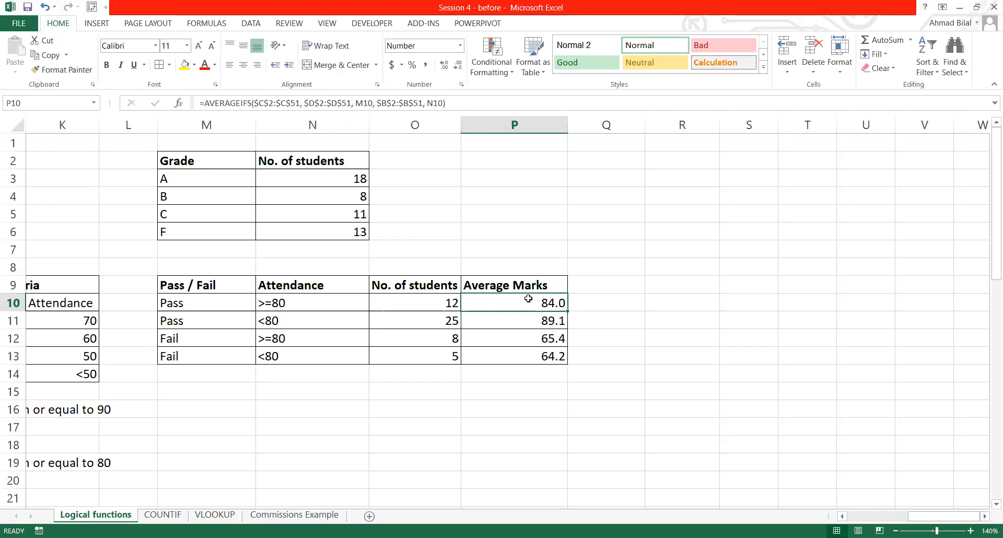
{"action": "left_click", "coordinate": [525, 320]}
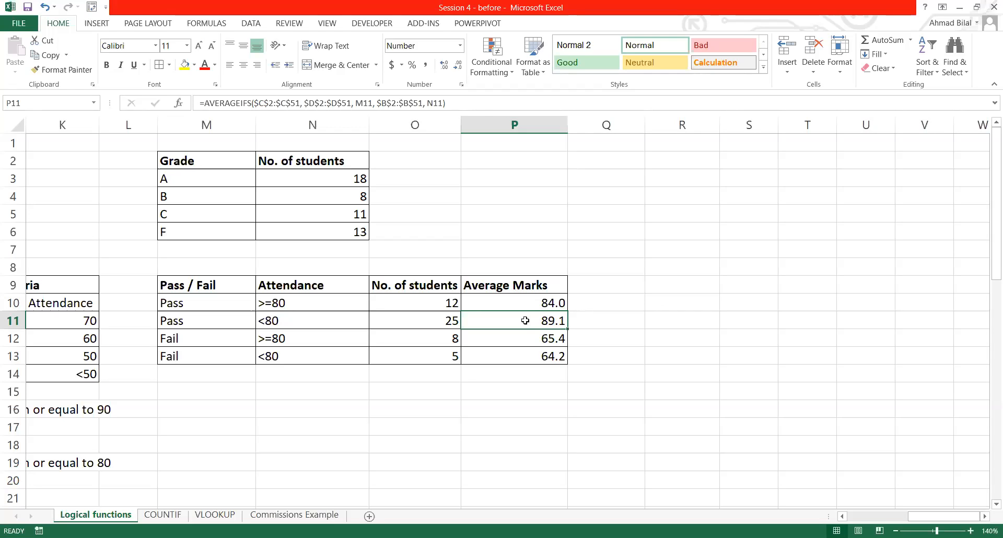
{"action": "key", "text": "alt+Tab"}
Step: Compare the Pass criteria and the >=80 and <80 attendance conditions with the P10 and P11 formulas
{"action": "left_click", "coordinate": [218, 303]}
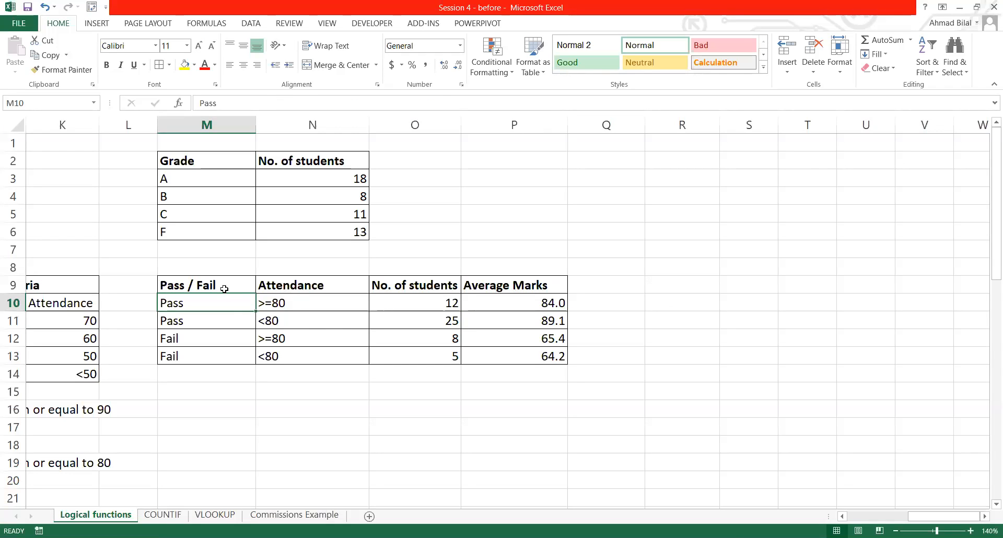
{"action": "left_click", "coordinate": [310, 304]}
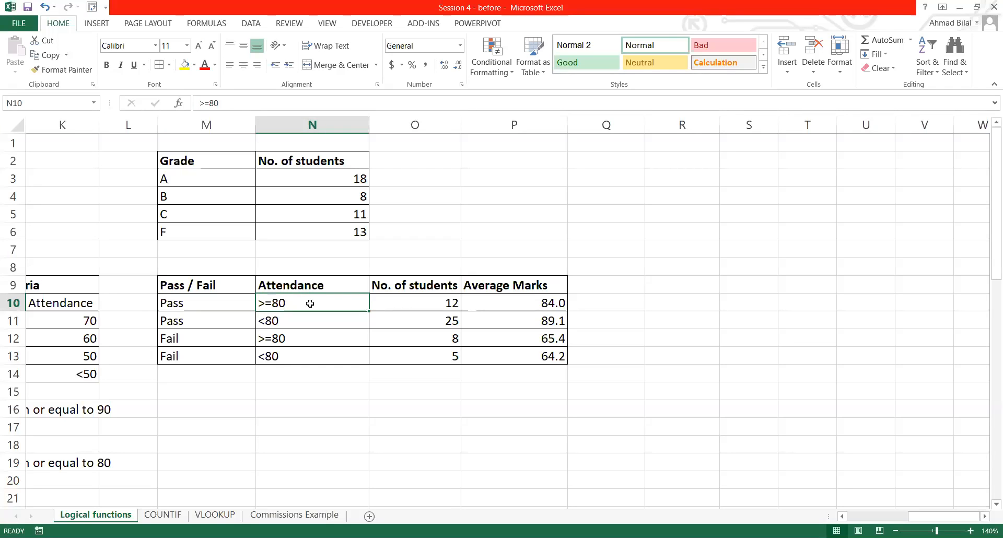
{"action": "left_click", "coordinate": [215, 322]}
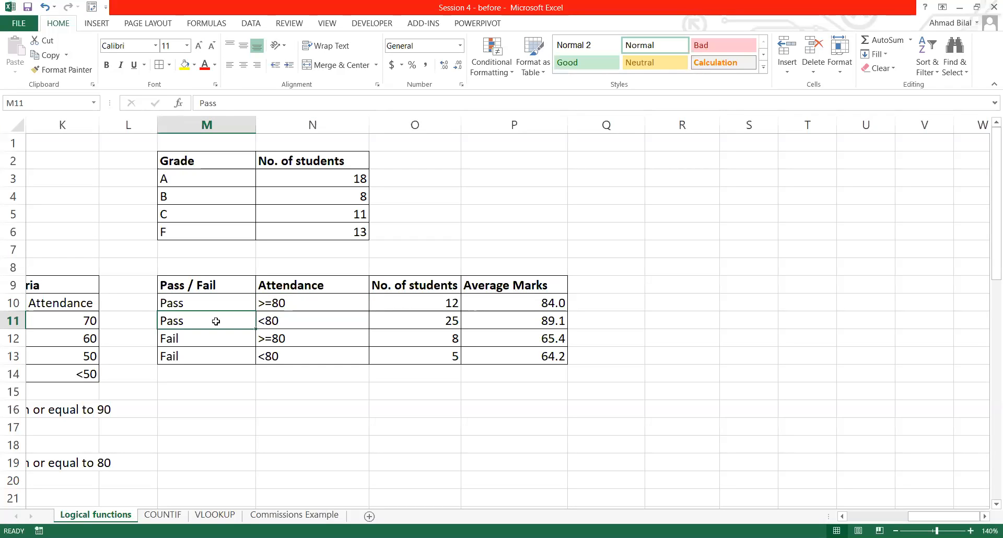
{"action": "left_click", "coordinate": [297, 324]}
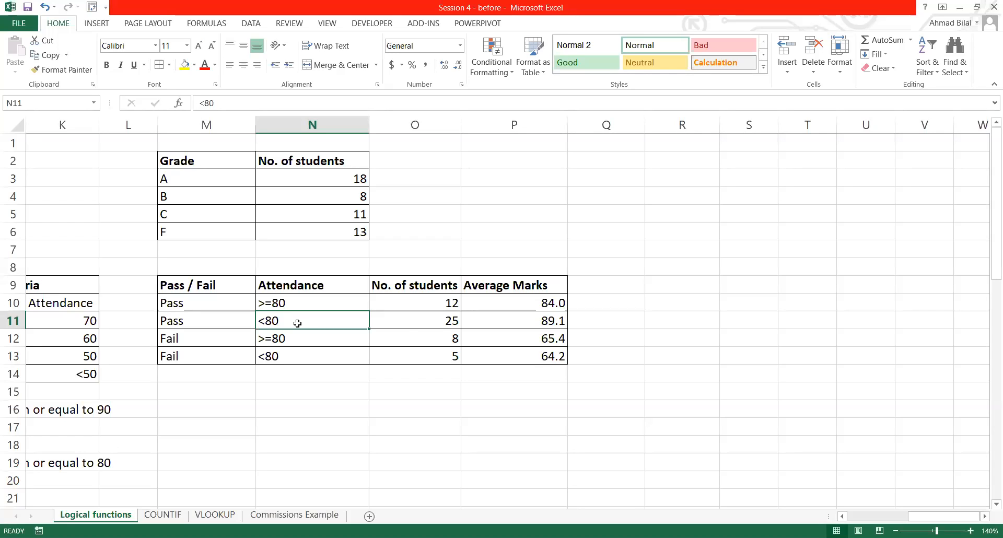
{"action": "left_click", "coordinate": [506, 322]}
{"action": "left_click", "coordinate": [314, 323]}
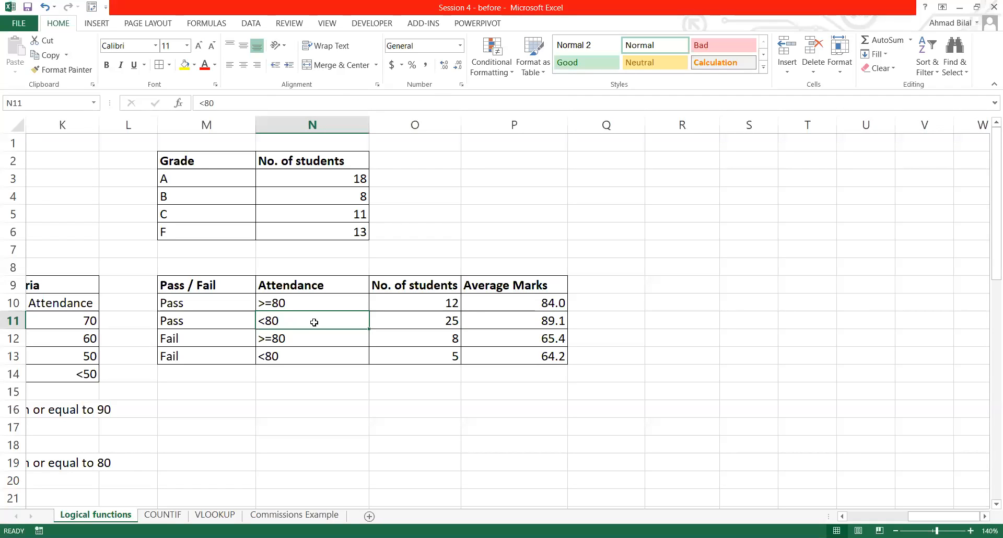
{"action": "left_click", "coordinate": [527, 318]}
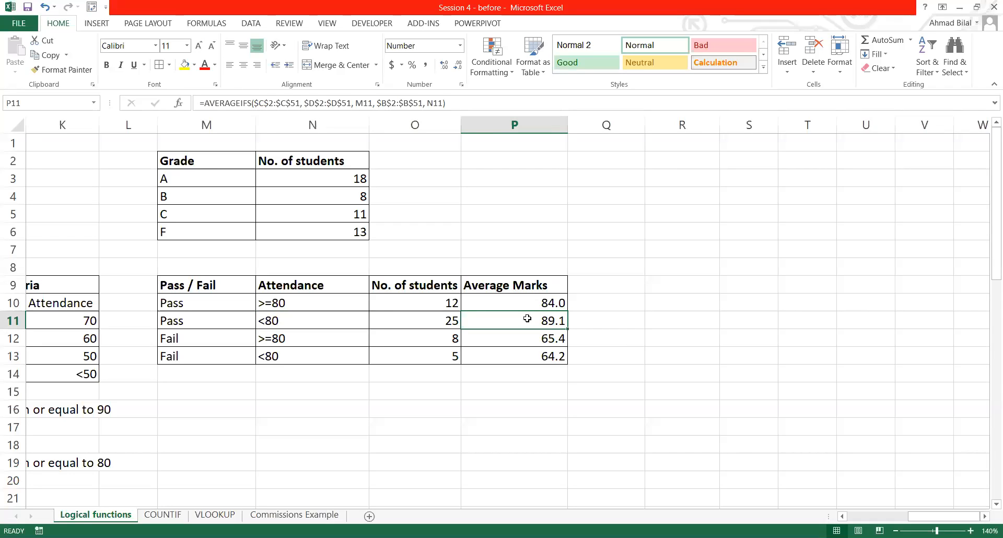
{"action": "left_click", "coordinate": [341, 304]}
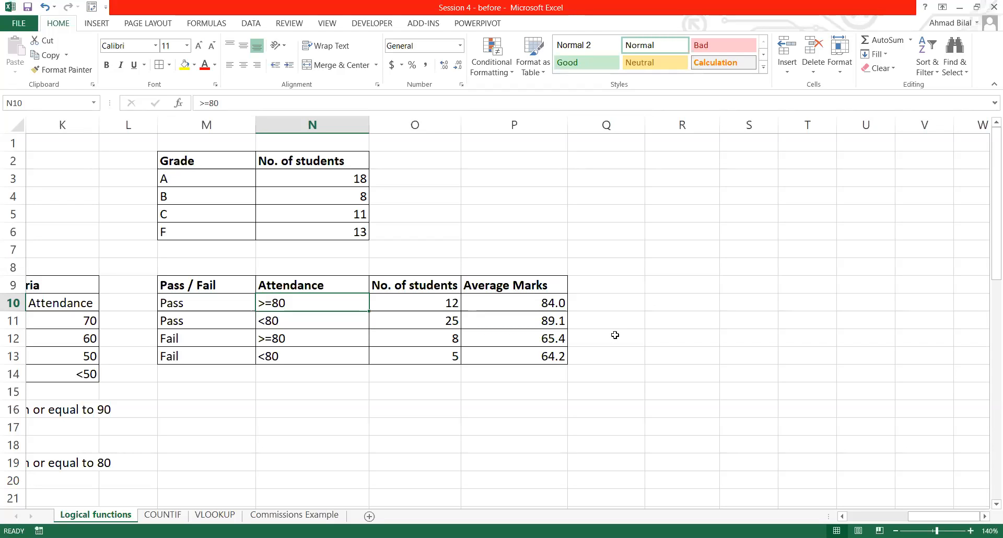
{"action": "left_click", "coordinate": [511, 309]}
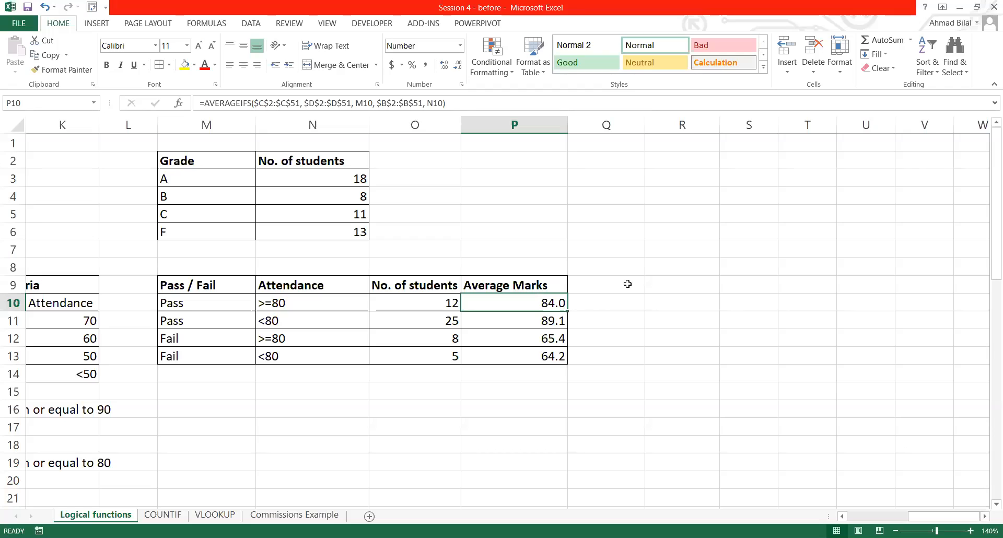
Step: Open P10's AVERAGEIFS formula in place to show its referenced ranges
{"action": "left_click", "coordinate": [534, 239]}
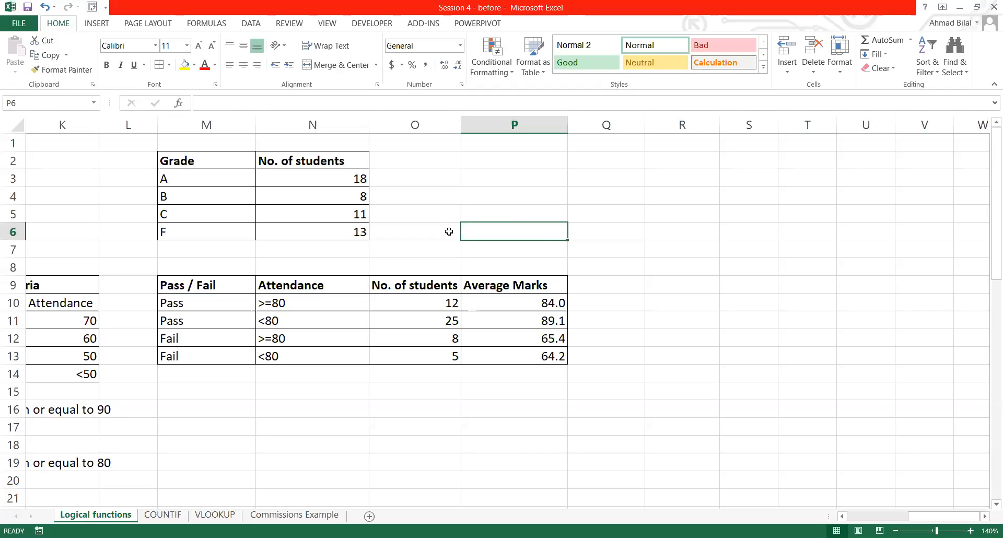
{"action": "left_click", "coordinate": [626, 167]}
{"action": "left_click", "coordinate": [539, 158]}
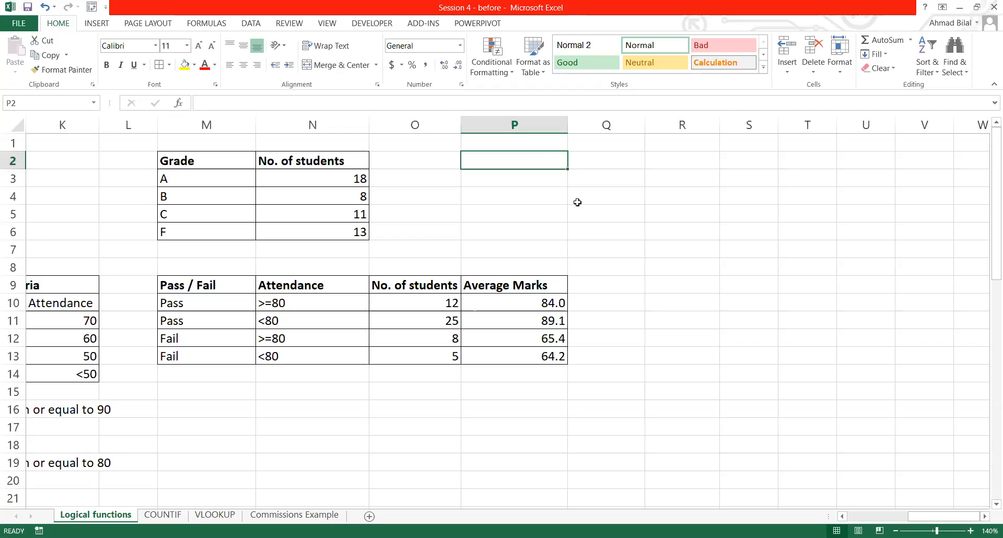
{"action": "left_click", "coordinate": [619, 160]}
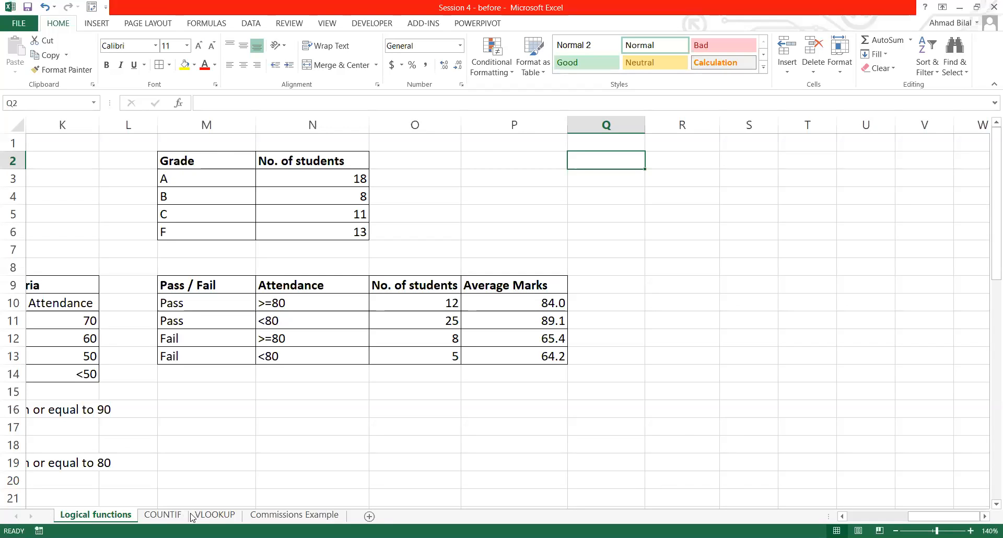
{"action": "left_click", "coordinate": [503, 287]}
{"action": "left_click", "coordinate": [519, 301]}
{"action": "key", "text": "ctrl+Down"}
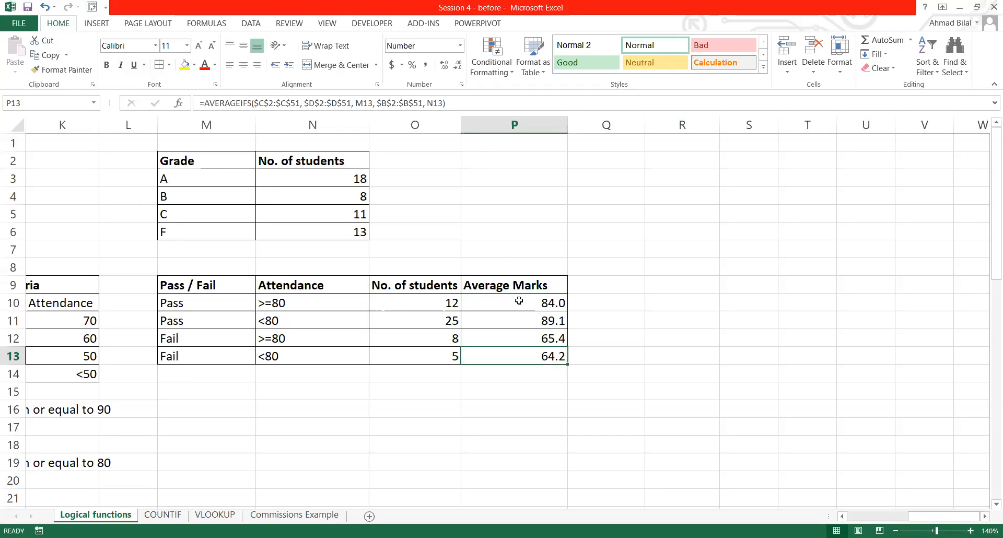
{"action": "double_click", "coordinate": [519, 301]}
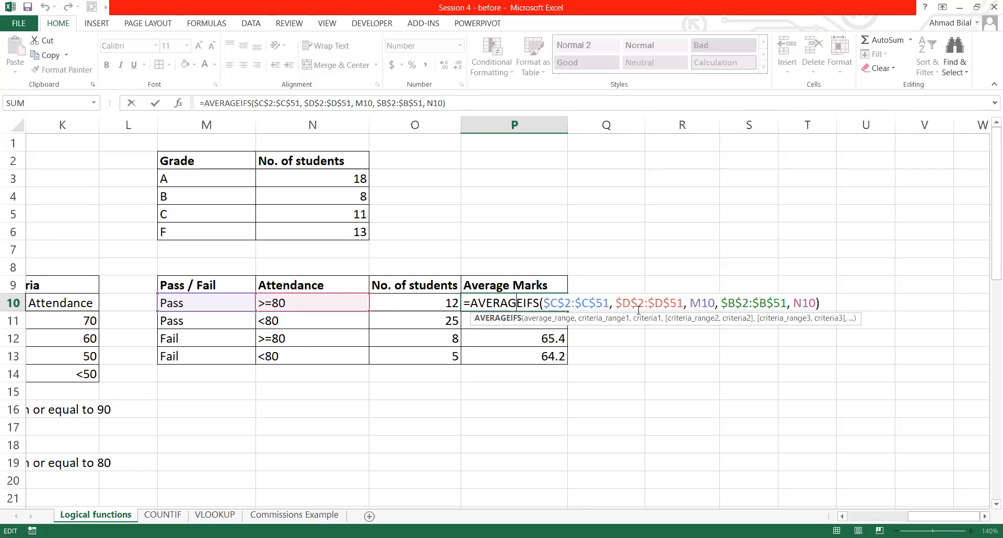
Step: Start an =SUMIFS( entry in P15, then cancel it
{"action": "key", "text": "alt+Tab"}
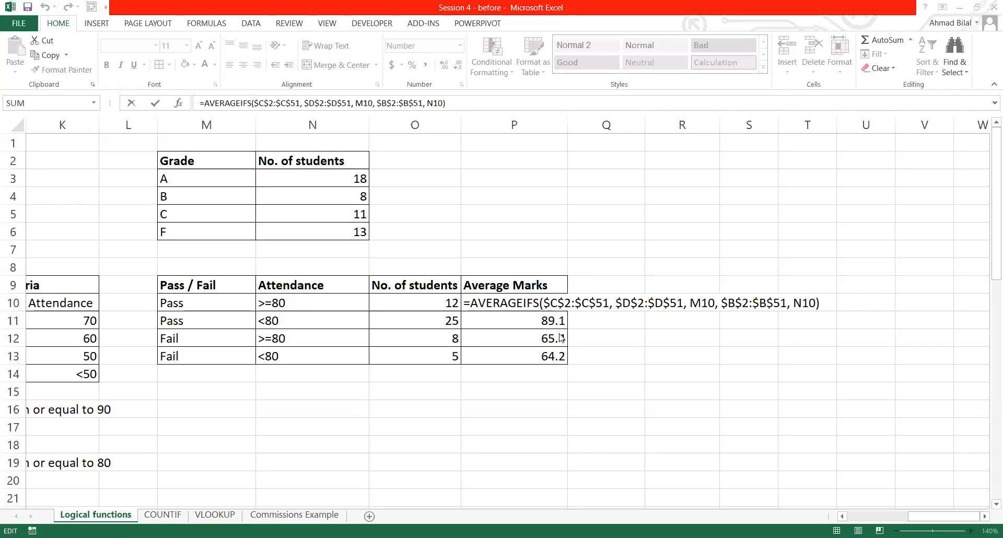
{"action": "left_click", "coordinate": [556, 394]}
{"action": "double_click", "coordinate": [556, 394]}
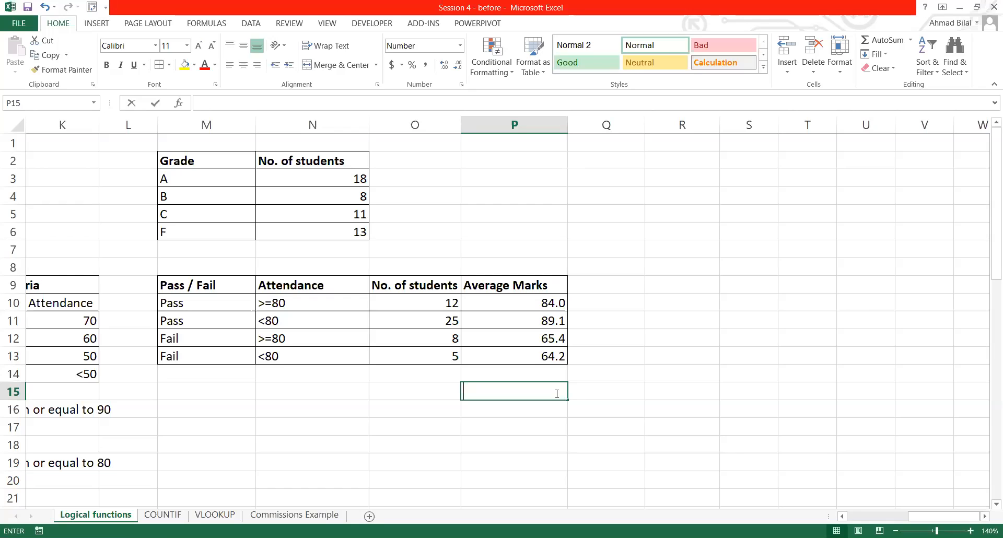
{"action": "type", "text": "="}
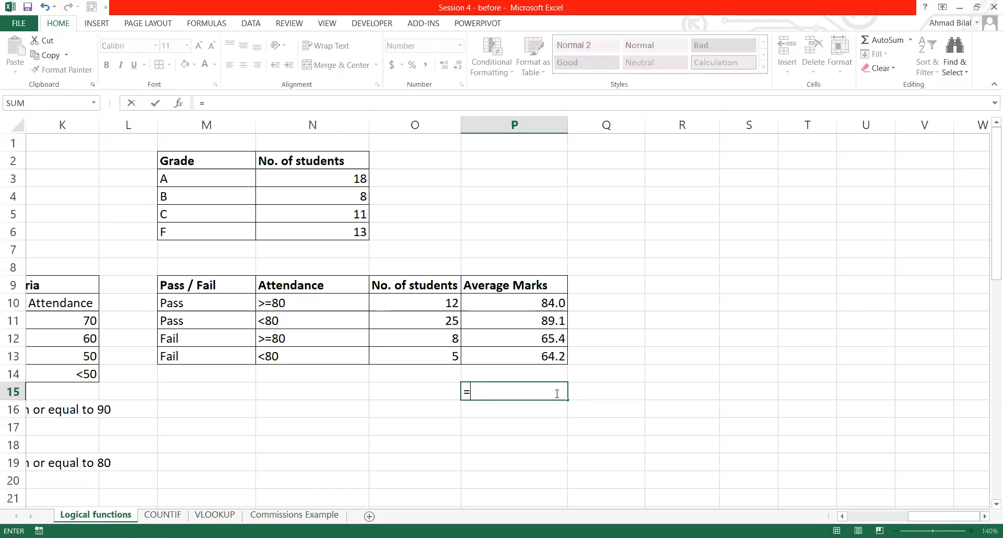
{"action": "type", "text": "SUMIFS("}
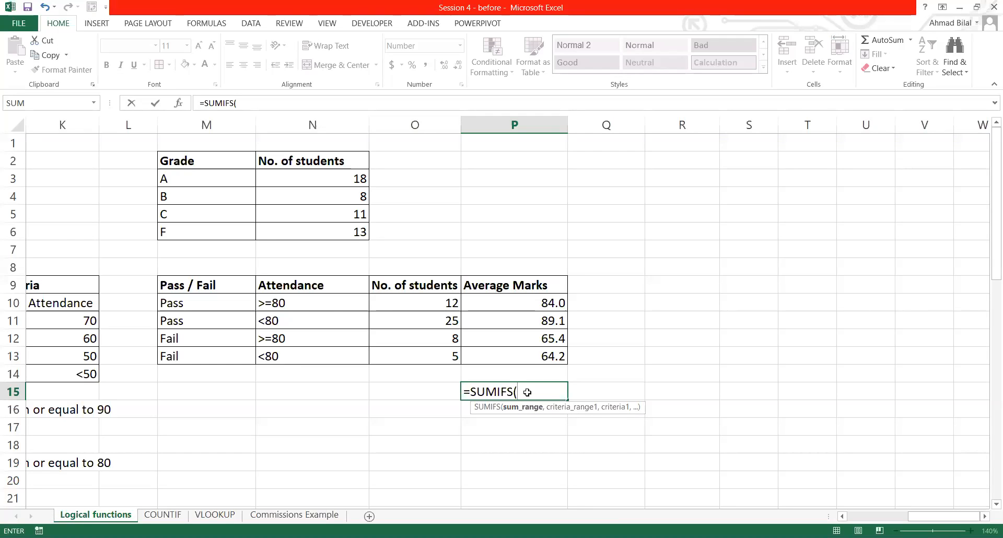
{"action": "key", "text": "Escape"}
Step: Inspect O10's COUNTIFS formula, highlighting its $D$2:$D$51 range, and leave it unchanged
{"action": "left_click", "coordinate": [429, 304]}
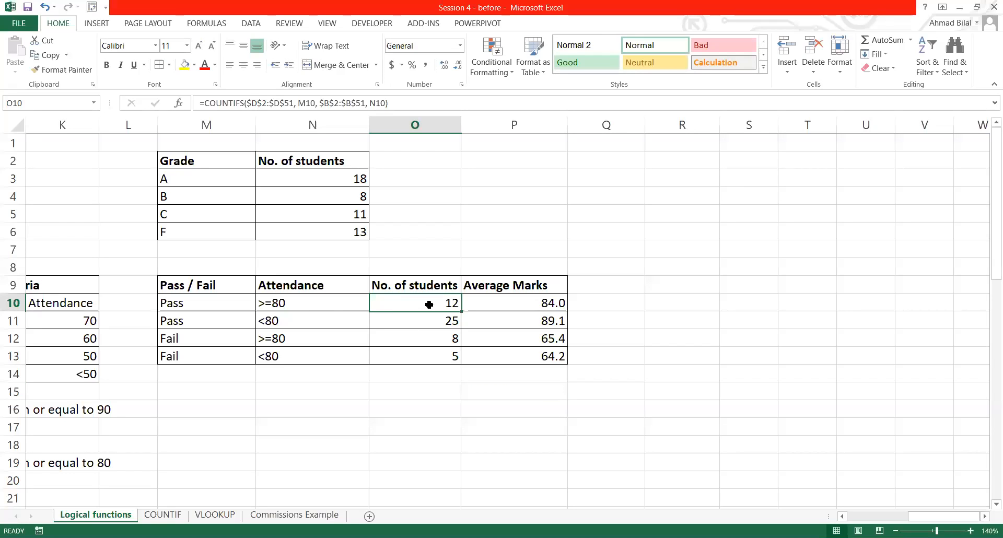
{"action": "double_click", "coordinate": [429, 303]}
{"action": "left_click", "coordinate": [442, 303]}
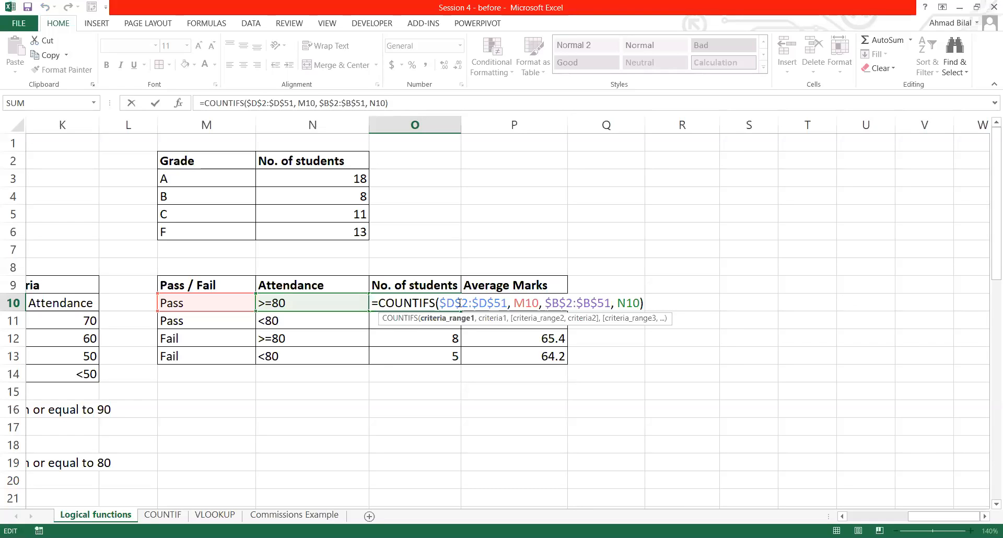
{"action": "left_click_drag", "start_coordinate": [439, 303], "coordinate": [503, 305]}
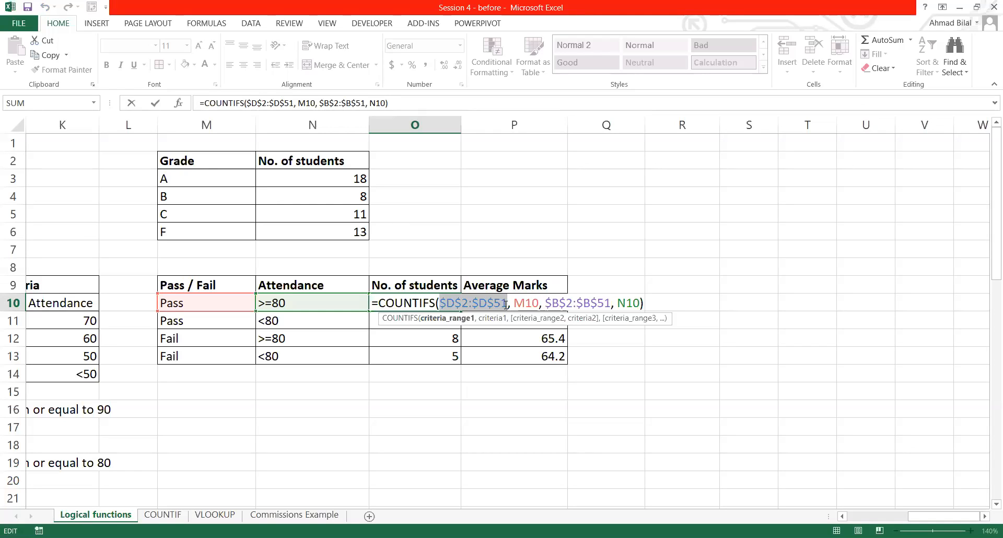
{"action": "key", "text": "ctrl+Return"}
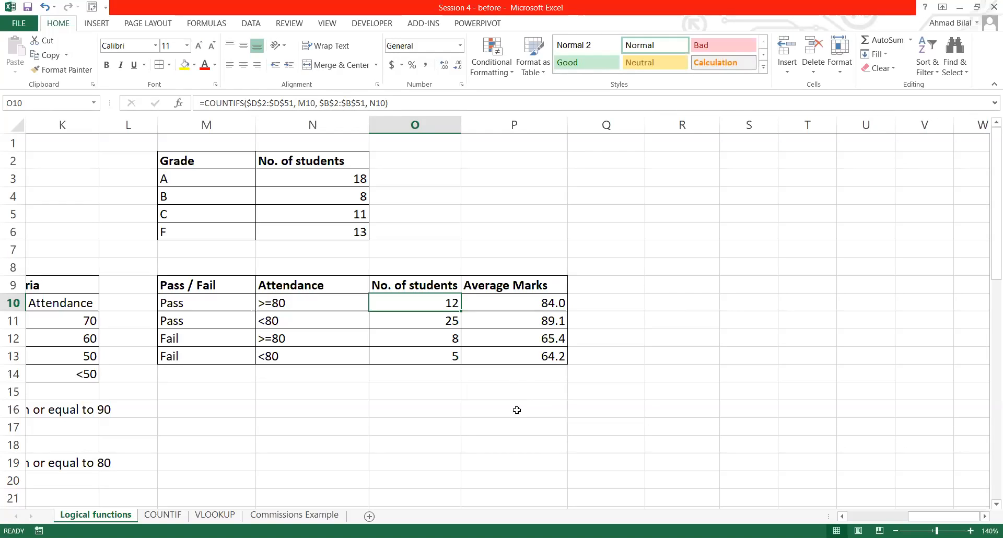
Step: Inspect P10's AVERAGEIFS average range and M10 criterion, then confirm the formula
{"action": "left_click", "coordinate": [527, 303]}
{"action": "double_click", "coordinate": [527, 303]}
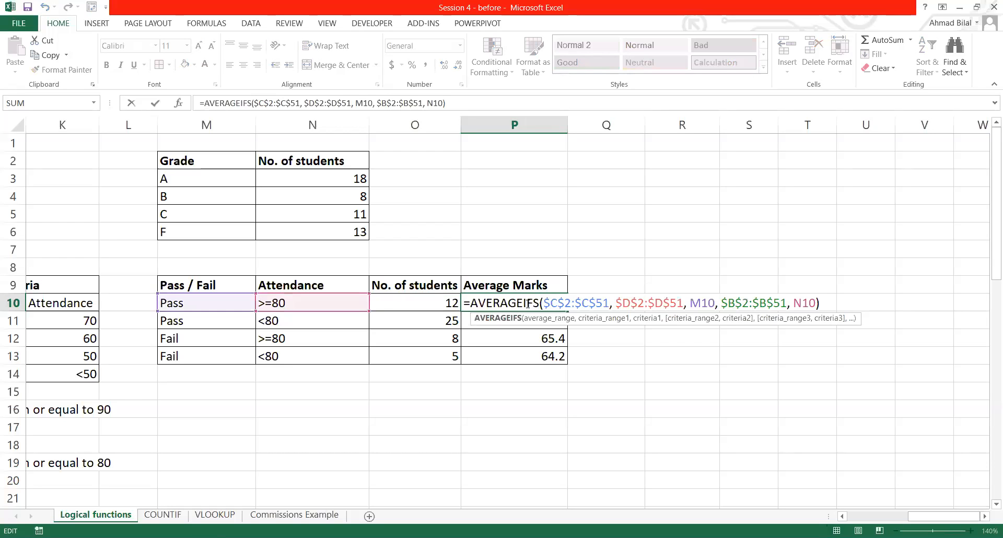
{"action": "key", "text": "Right"}
{"action": "key", "text": "Right"}
{"action": "key", "text": "Right"}
{"action": "key", "text": "Right"}
{"action": "key", "text": "Right"}
{"action": "key", "text": "Right"}
{"action": "key", "text": "Right"}
{"action": "key", "text": "Right"}
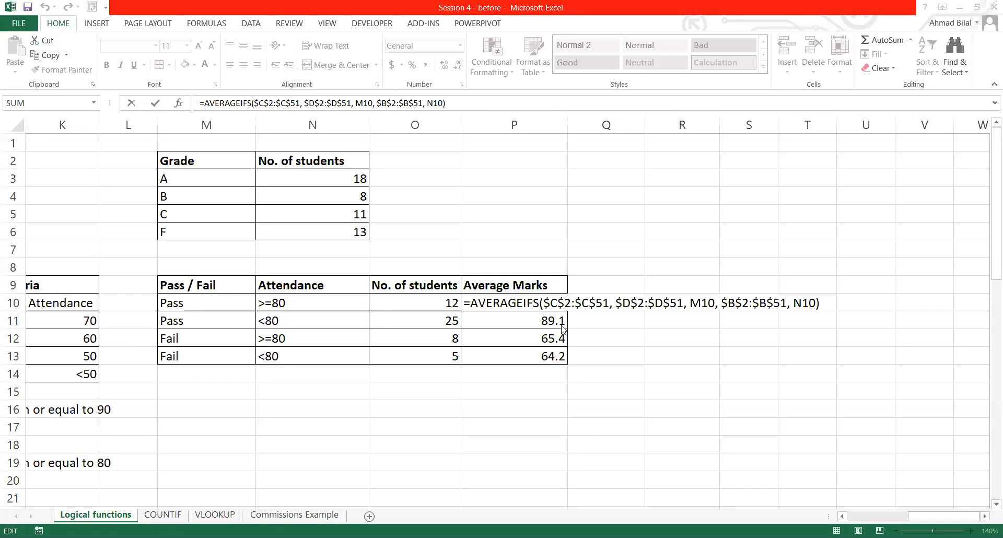
{"action": "left_click", "coordinate": [597, 354]}
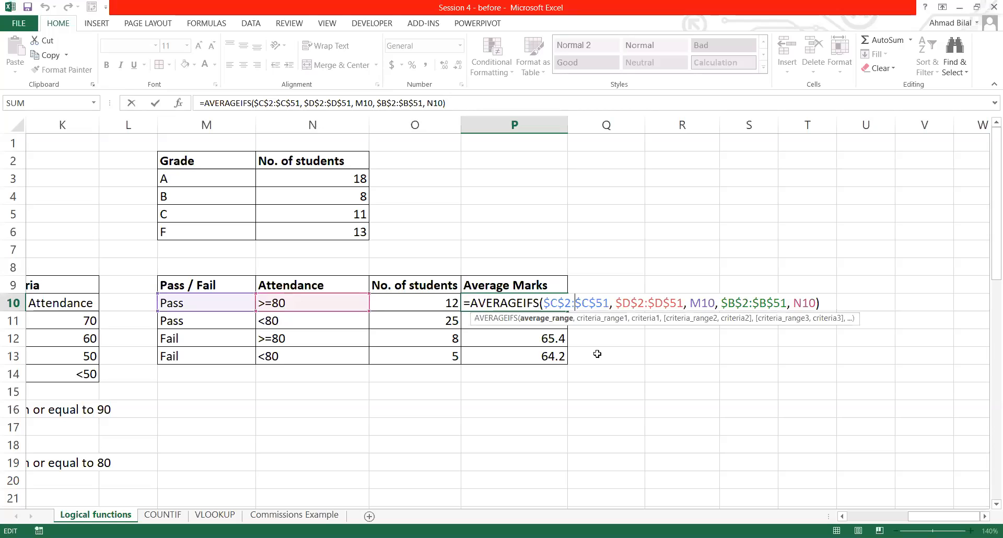
{"action": "left_click", "coordinate": [691, 298]}
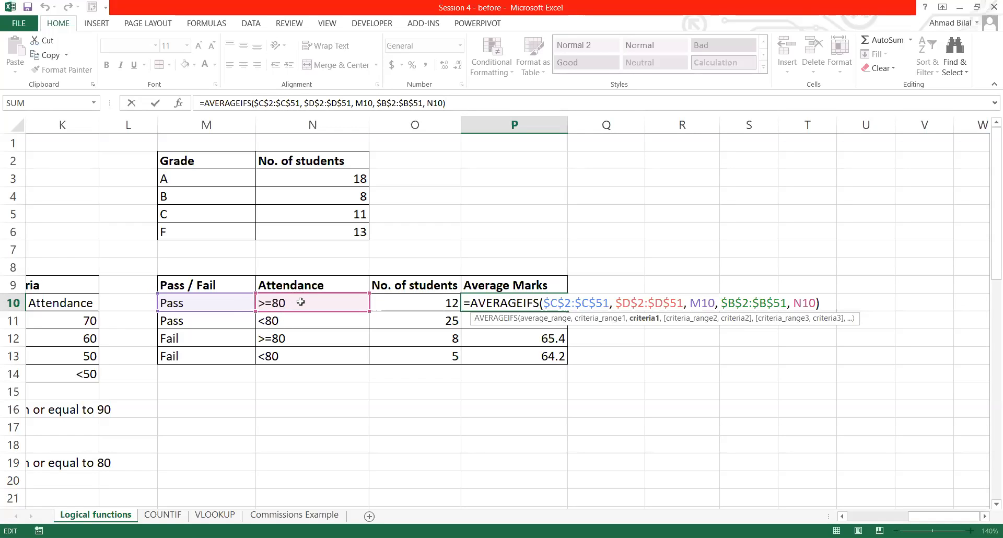
{"action": "key", "text": "Return"}
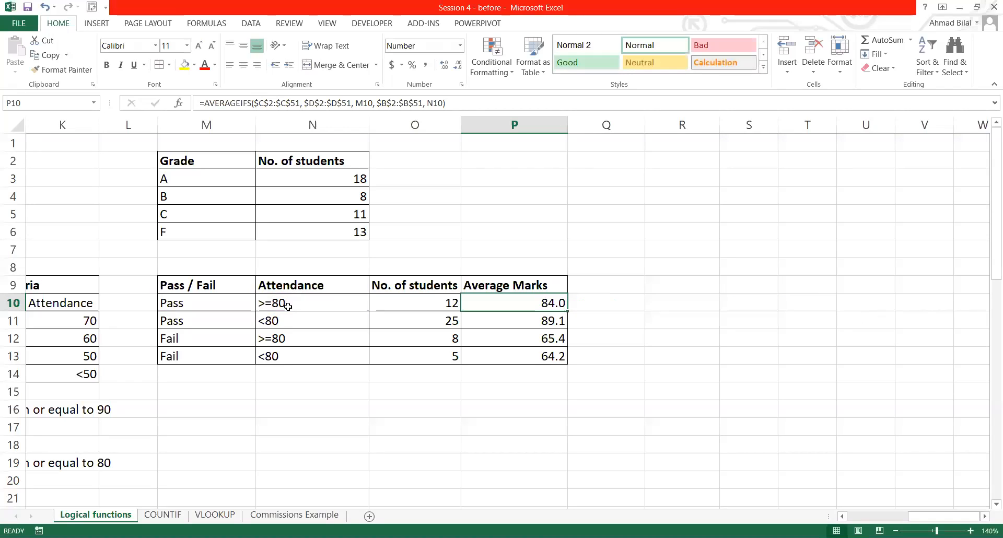
Step: Select the attendance criteria N10:N13 and review P10's formula references, cancelling the edit
{"action": "left_click", "coordinate": [296, 304]}
{"action": "left_click_drag", "start_coordinate": [295, 336], "coordinate": [298, 351]}
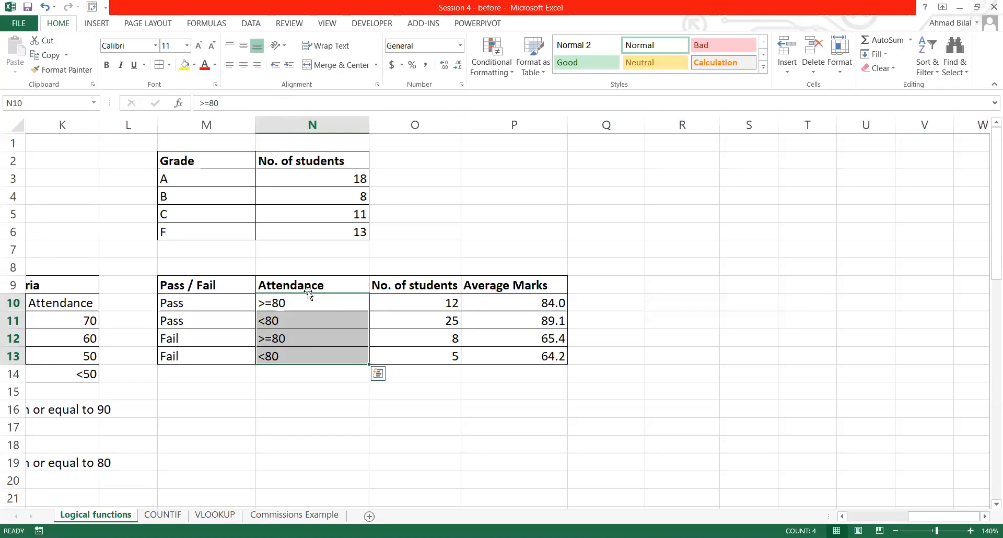
{"action": "left_click", "coordinate": [512, 305]}
{"action": "key", "text": "F2"}
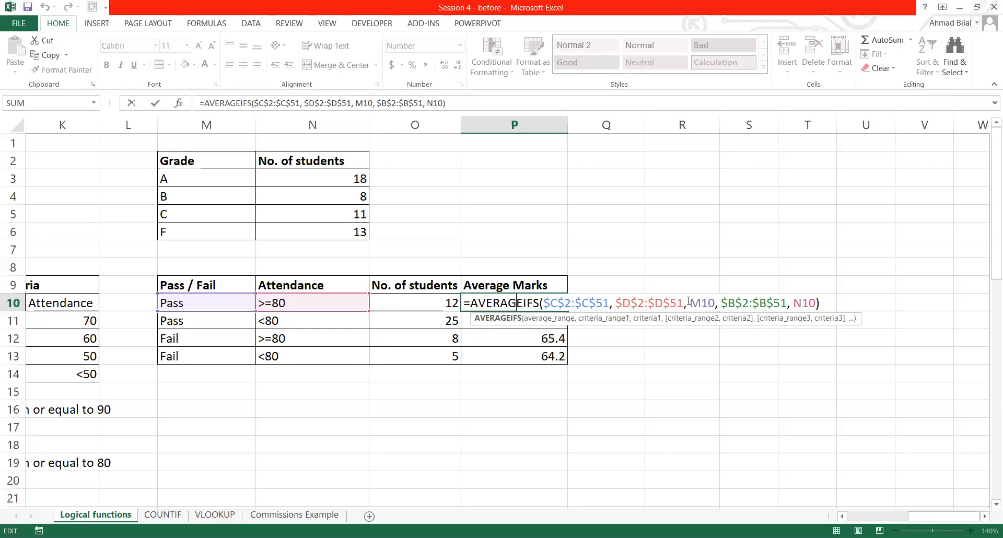
{"action": "left_click", "coordinate": [597, 369]}
{"action": "key", "text": "Escape"}
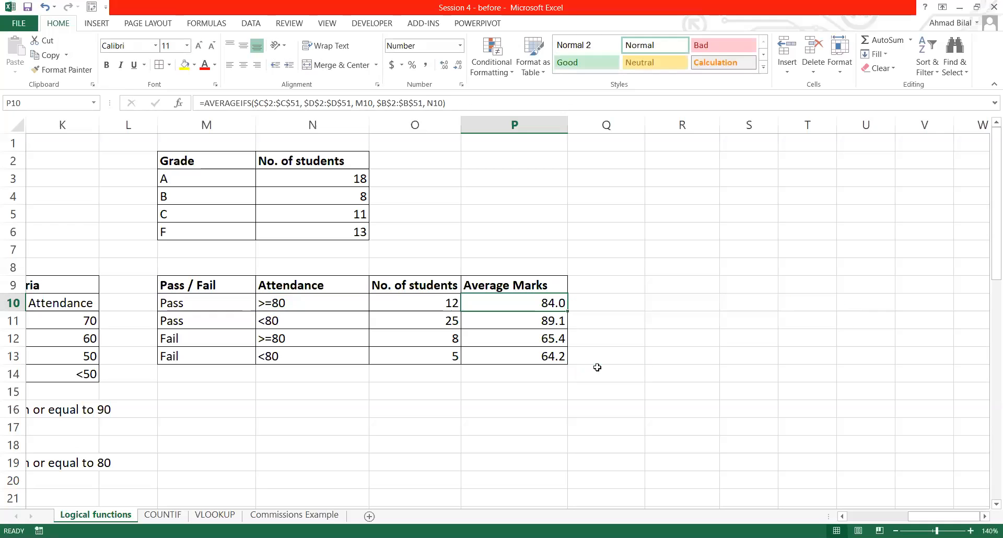
Step: Switch to the COUNTIF sheet and point out the Weight header and the not-case-sensitive note
{"action": "left_click", "coordinate": [176, 517]}
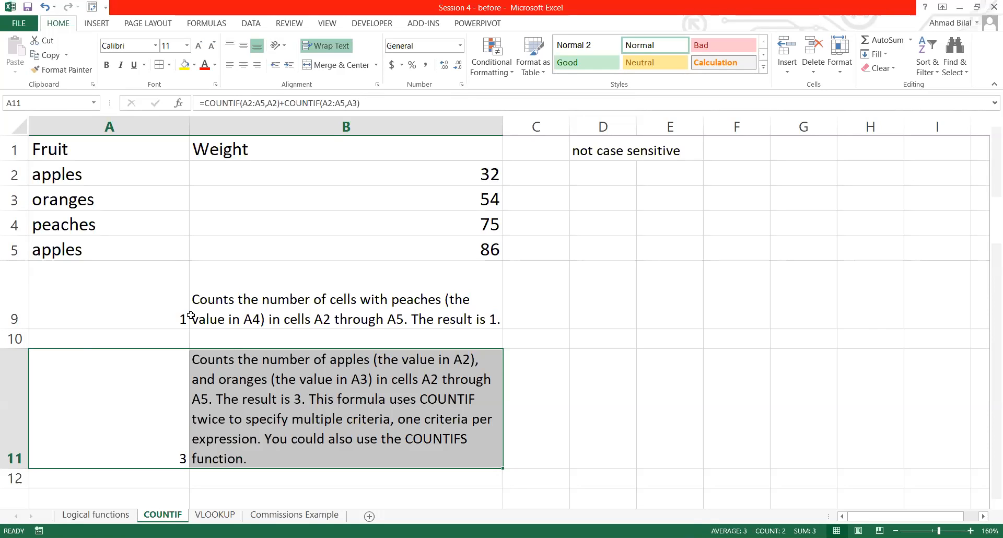
{"action": "scroll", "coordinate": [191, 315], "scroll_direction": "up", "scroll_amount": 1}
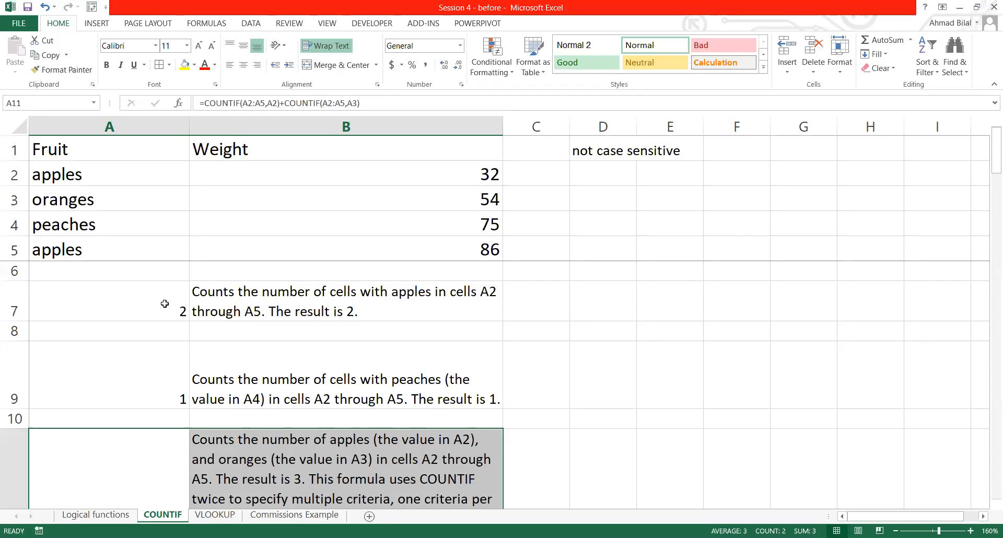
{"action": "left_click", "coordinate": [399, 152]}
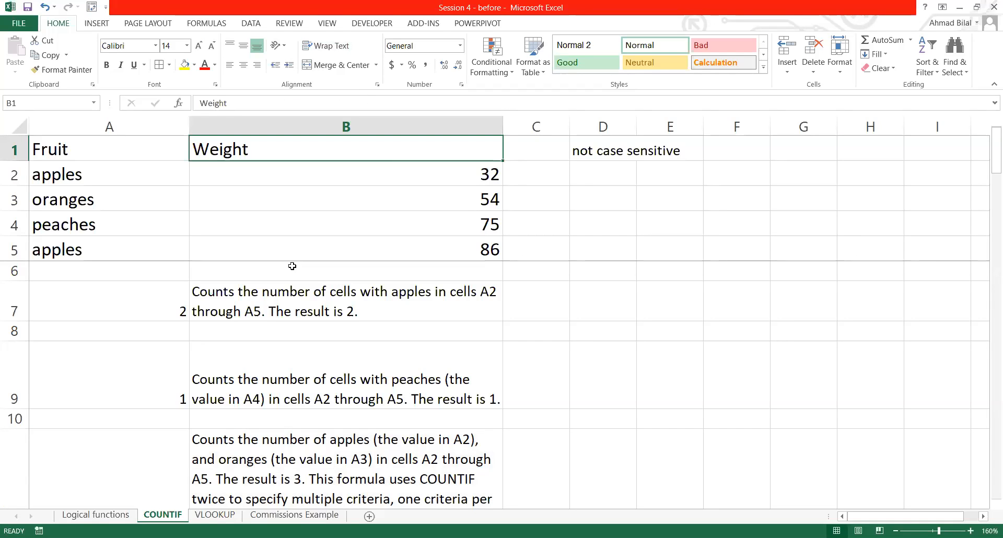
{"action": "left_click", "coordinate": [601, 151]}
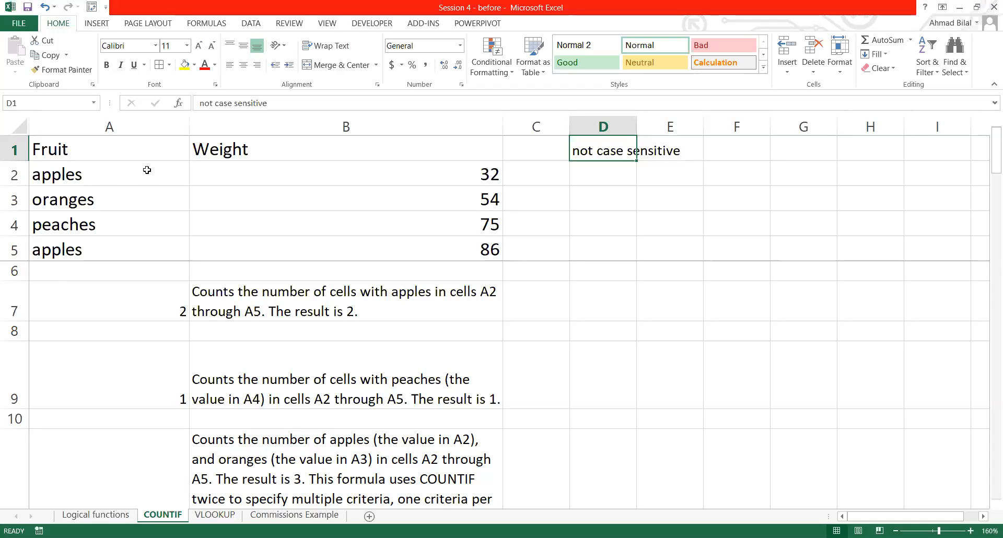
Step: Select the fruit weights table A1:B5, then the fruit names A2:A5 and weights B2:B5
{"action": "left_click_drag", "start_coordinate": [147, 151], "coordinate": [249, 267]}
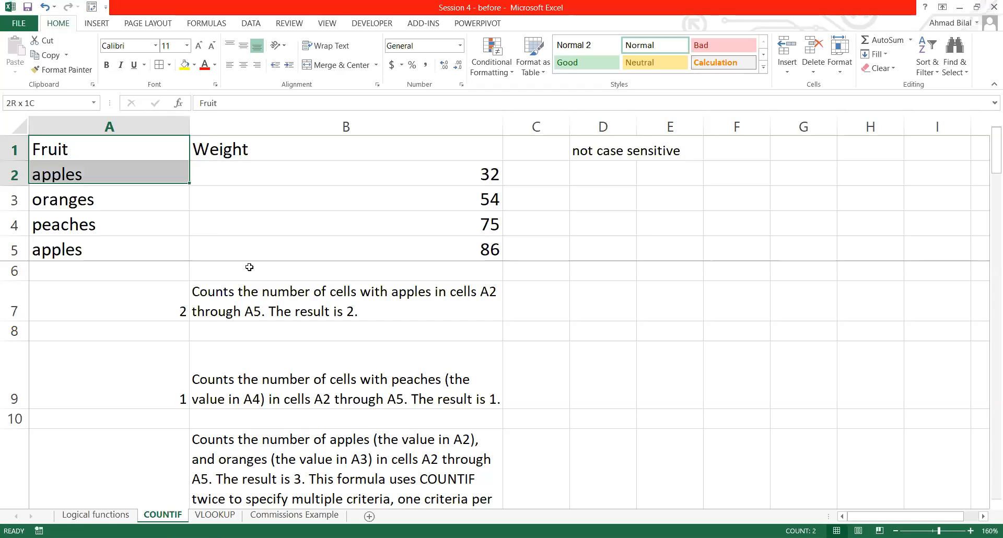
{"action": "left_click", "coordinate": [302, 190]}
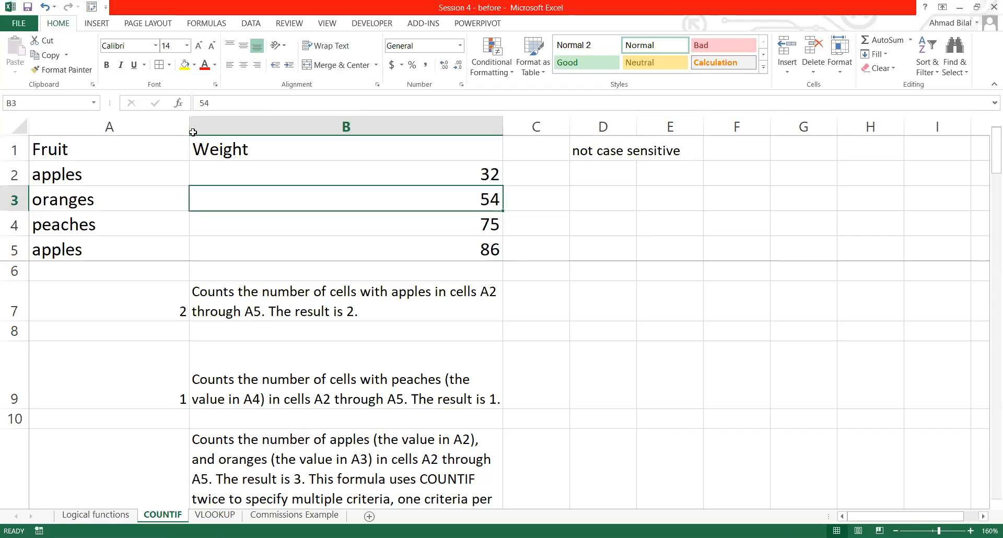
{"action": "left_click_drag", "start_coordinate": [147, 147], "coordinate": [327, 253]}
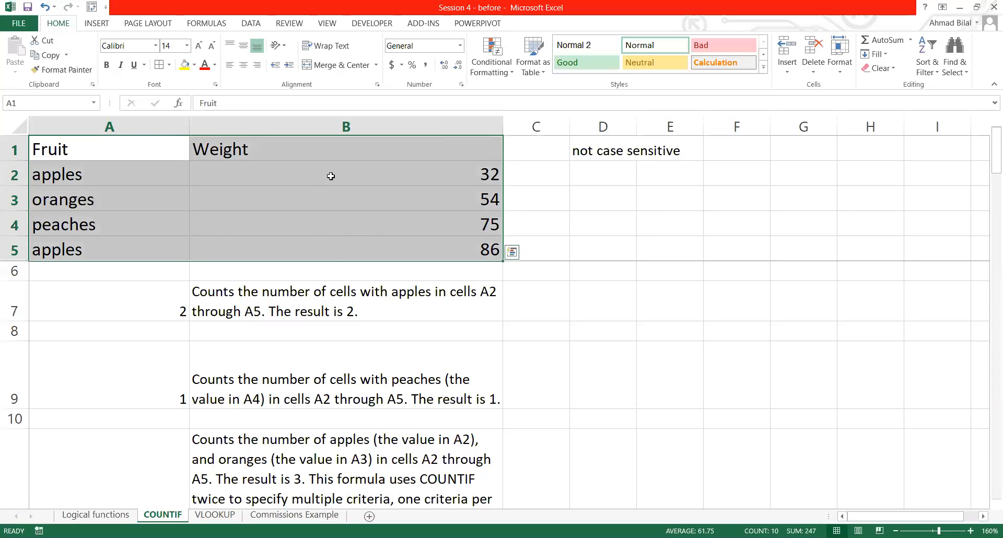
{"action": "left_click_drag", "start_coordinate": [151, 177], "coordinate": [156, 249]}
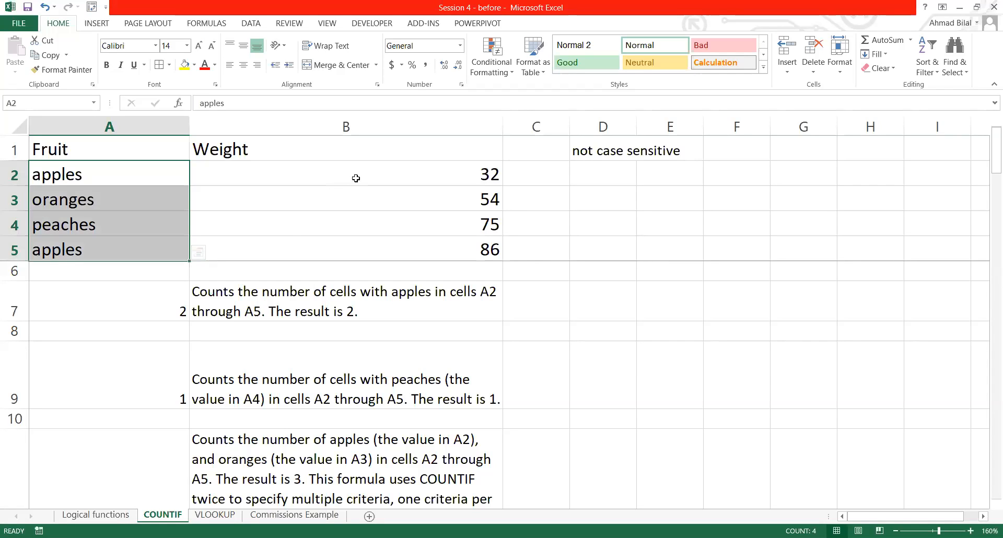
{"action": "left_click_drag", "start_coordinate": [358, 173], "coordinate": [373, 251]}
{"action": "left_click", "coordinate": [349, 149]}
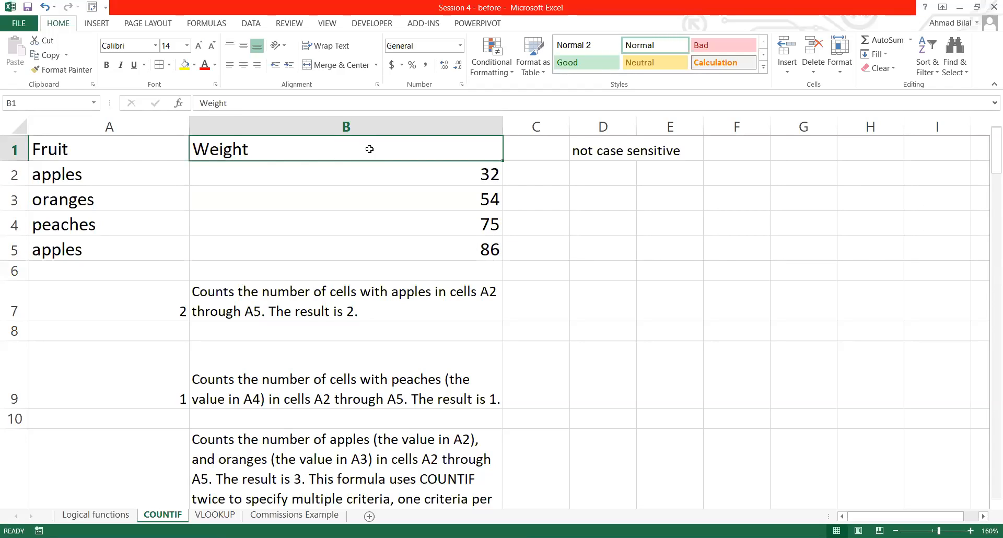
Step: Append ' (kg)' to the B1 header so it reads Weight (kg)
{"action": "double_click", "coordinate": [370, 149]}
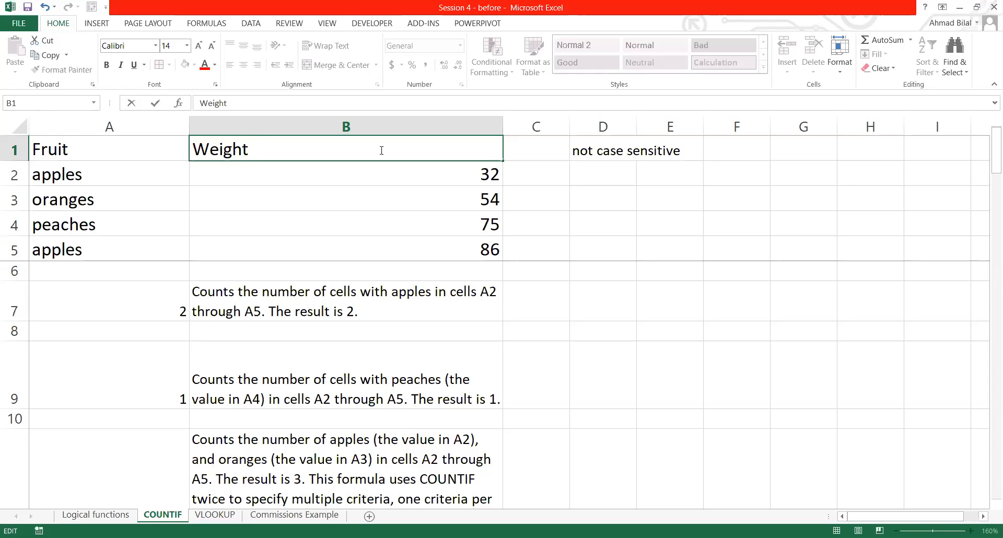
{"action": "type", "text": "(kg)"}
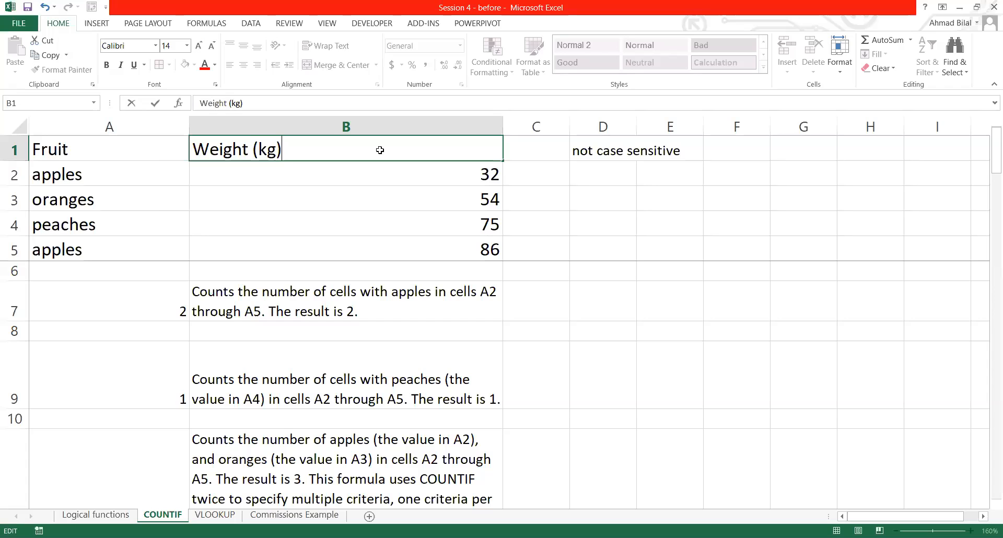
{"action": "key", "text": "Return"}
Step: Select the fruit names and weights in A1:B5 to point out the apples entries and weights 32, 54, 86
{"action": "left_click", "coordinate": [162, 156]}
{"action": "left_click", "coordinate": [172, 170]}
{"action": "left_click", "coordinate": [374, 182]}
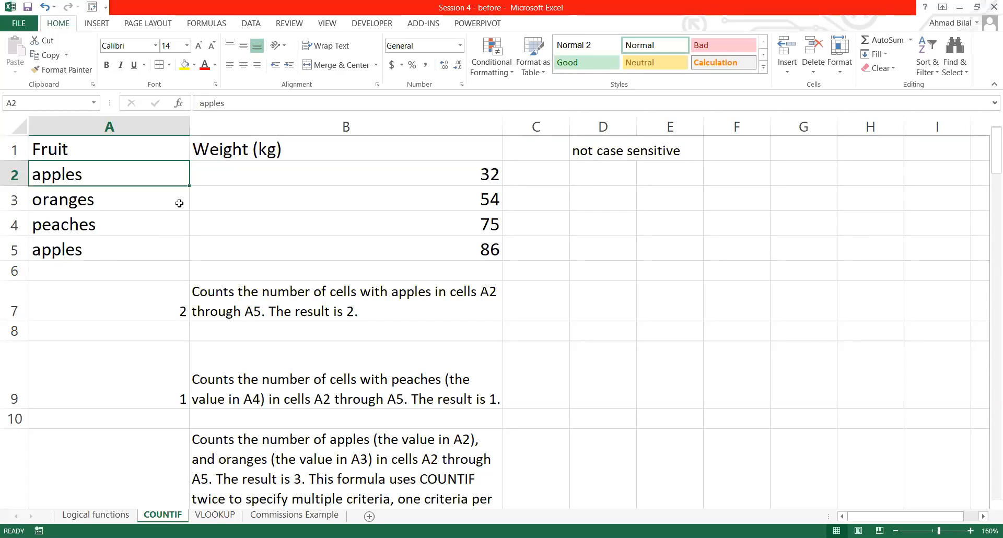
{"action": "left_click", "coordinate": [154, 194]}
{"action": "left_click", "coordinate": [388, 205]}
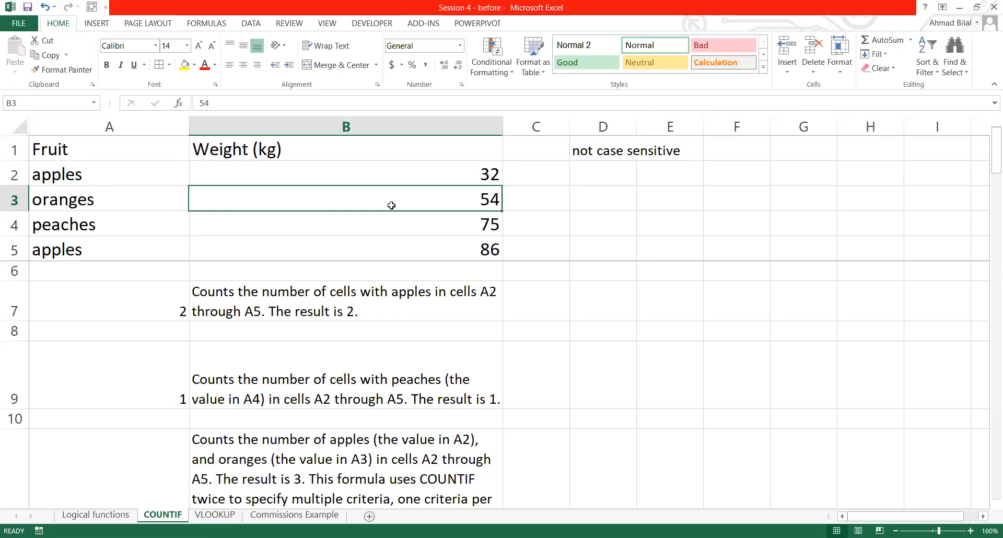
{"action": "left_click", "coordinate": [396, 245]}
{"action": "left_click", "coordinate": [157, 167], "text": "shift"}
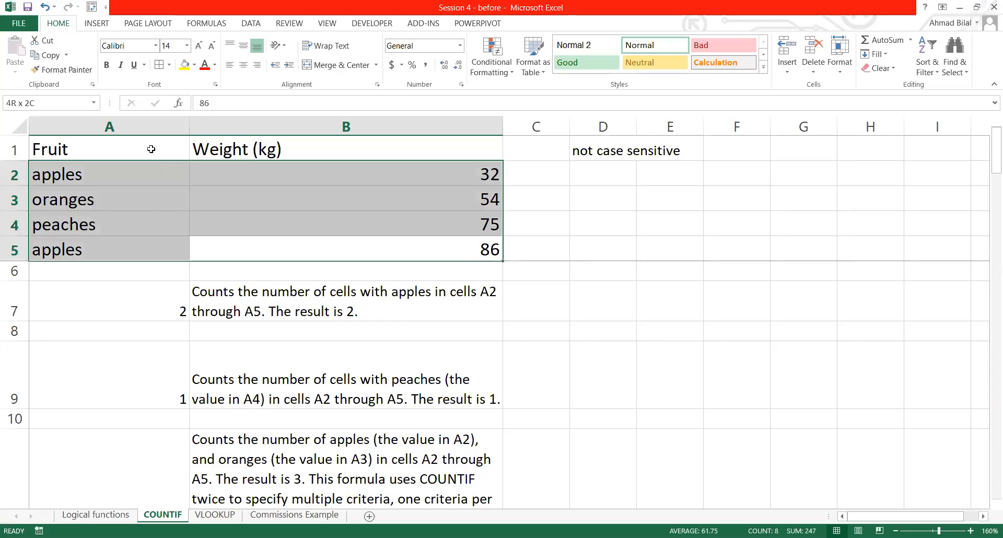
{"action": "left_click", "coordinate": [151, 149], "text": "shift"}
{"action": "left_click", "coordinate": [152, 253]}
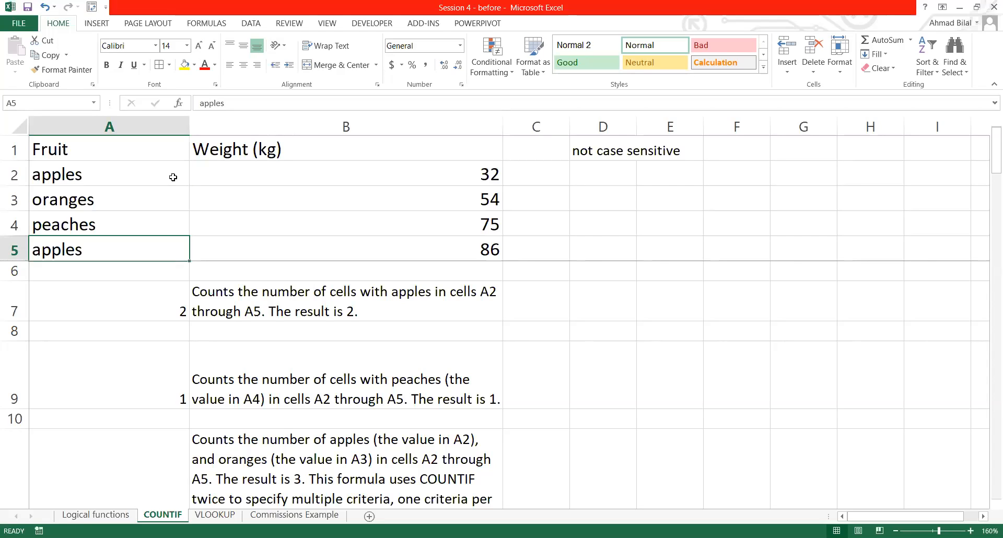
{"action": "left_click", "coordinate": [173, 176]}
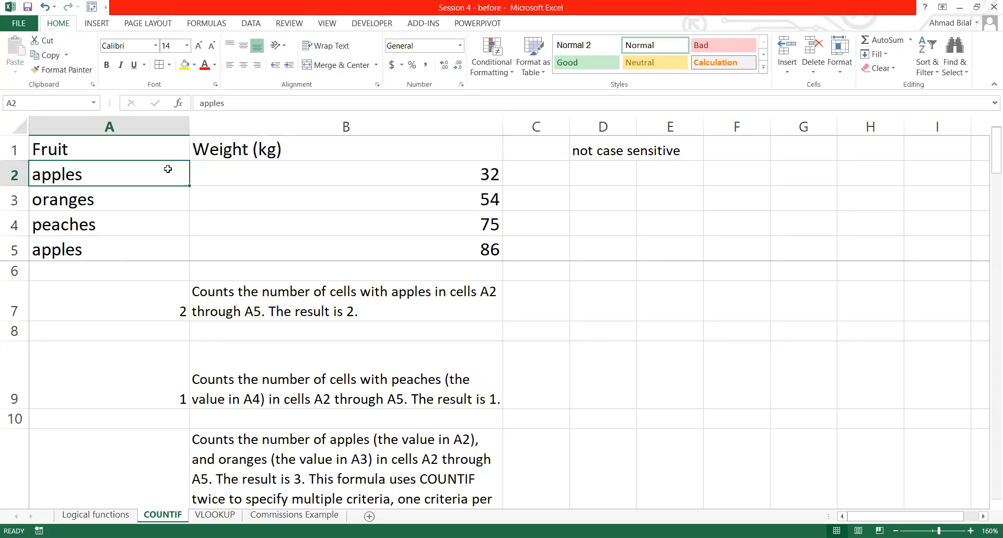
{"action": "left_click", "coordinate": [391, 180]}
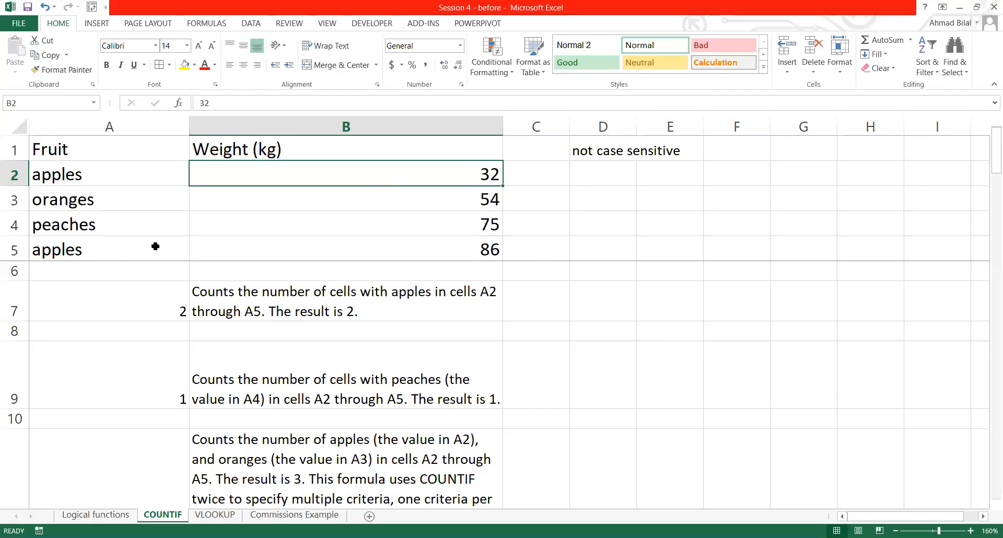
Step: Select the last fruit row A5:B5 and the first COUNTIF explanation in B7
{"action": "left_click", "coordinate": [174, 246]}
{"action": "left_click", "coordinate": [330, 250]}
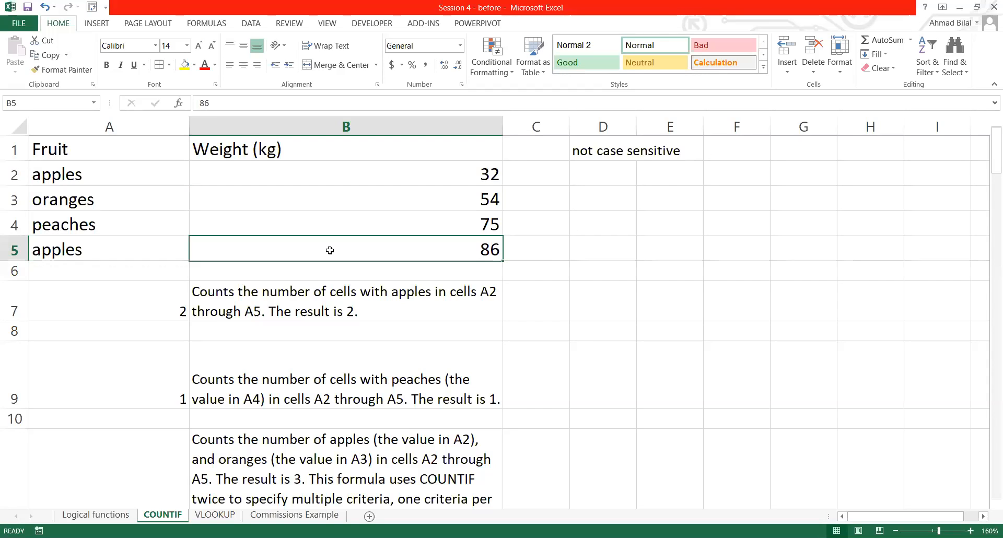
{"action": "left_click", "coordinate": [331, 272]}
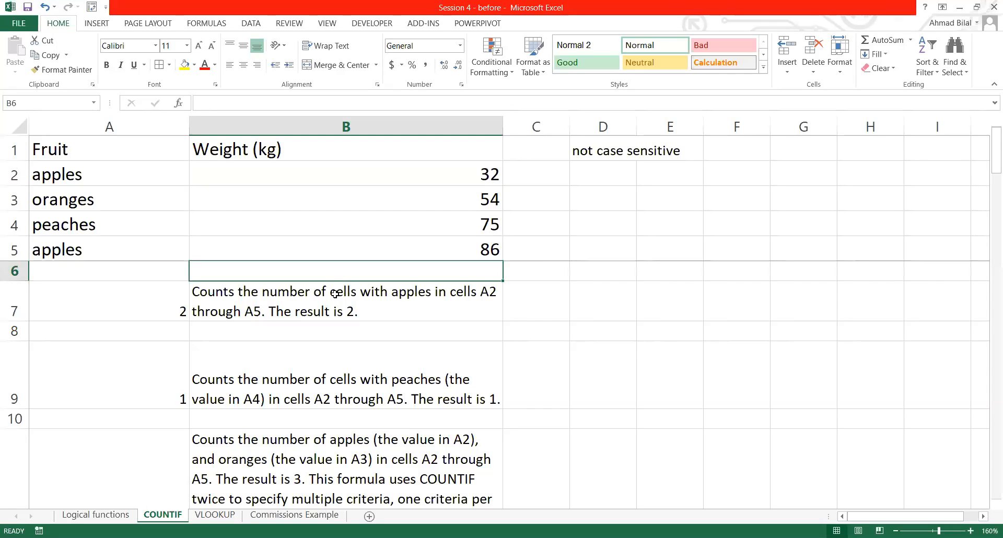
{"action": "left_click", "coordinate": [336, 294]}
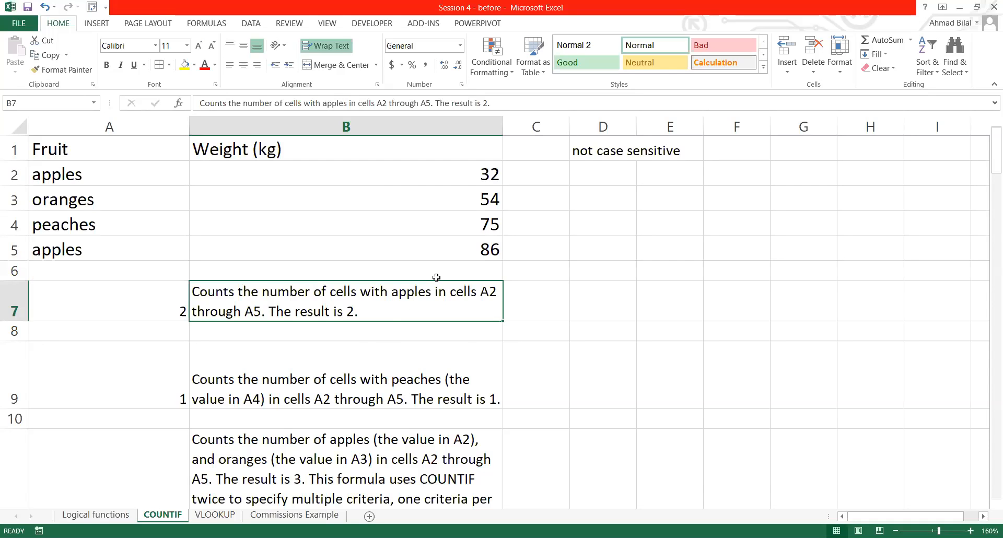
{"action": "scroll", "coordinate": [437, 277], "scroll_direction": "down", "scroll_amount": 4}
{"action": "scroll", "coordinate": [437, 278], "scroll_direction": "up", "scroll_amount": 2}
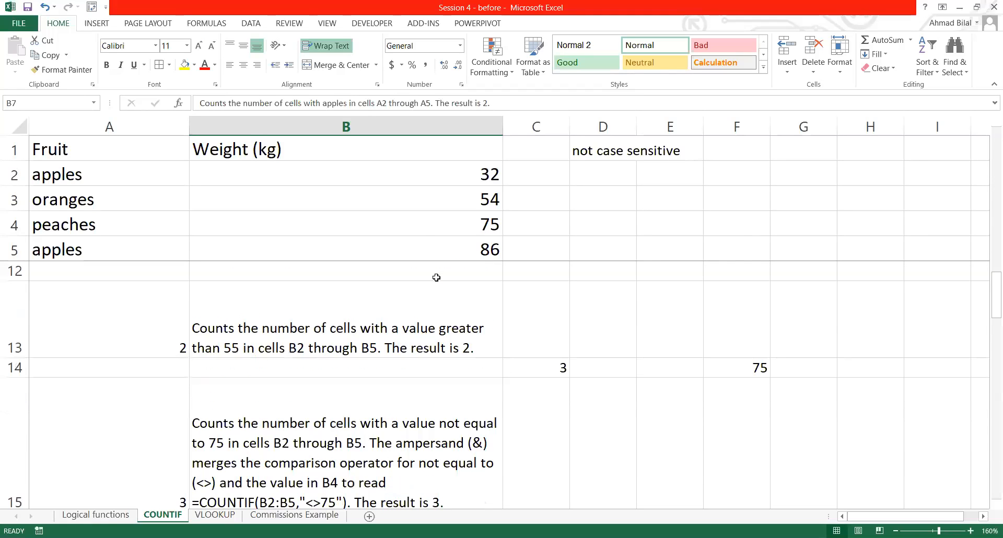
{"action": "scroll", "coordinate": [437, 276], "scroll_direction": "up", "scroll_amount": 1}
{"action": "left_click", "coordinate": [525, 366]}
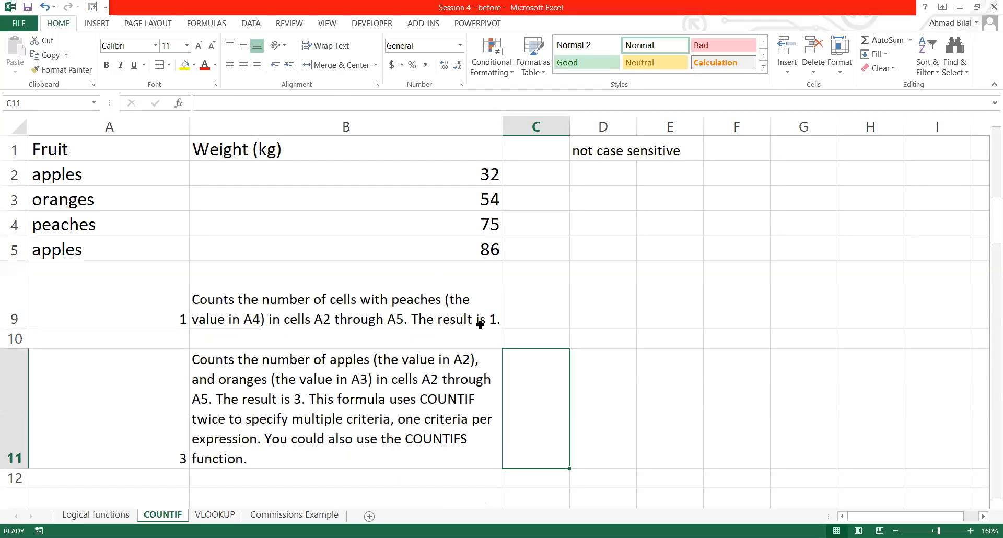
{"action": "scroll", "coordinate": [389, 311], "scroll_direction": "up", "scroll_amount": 1}
Step: Show formulas from A7 so it displays =COUNTIF(A2:A5,"aPPles") beside its B7 explanation
{"action": "left_click", "coordinate": [294, 304]}
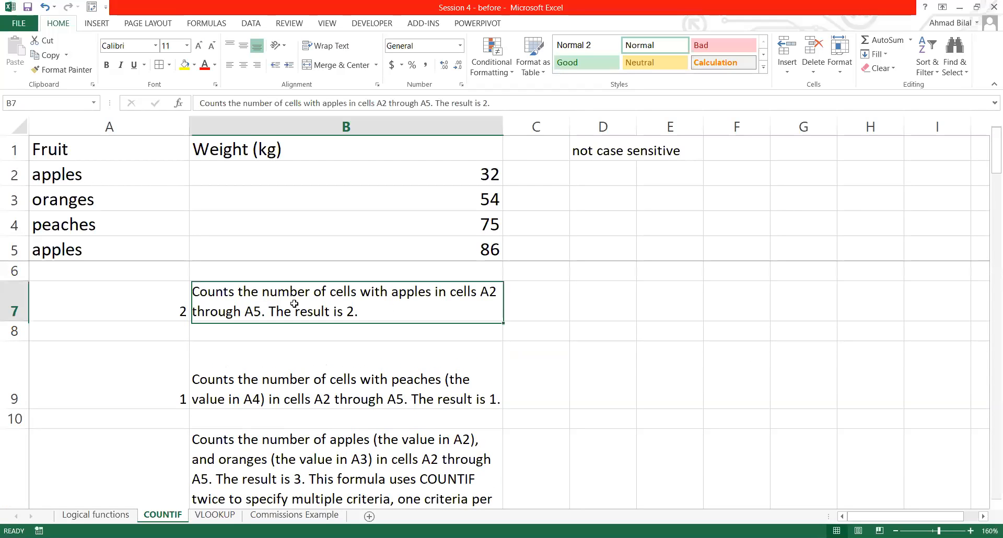
{"action": "left_click", "coordinate": [139, 303]}
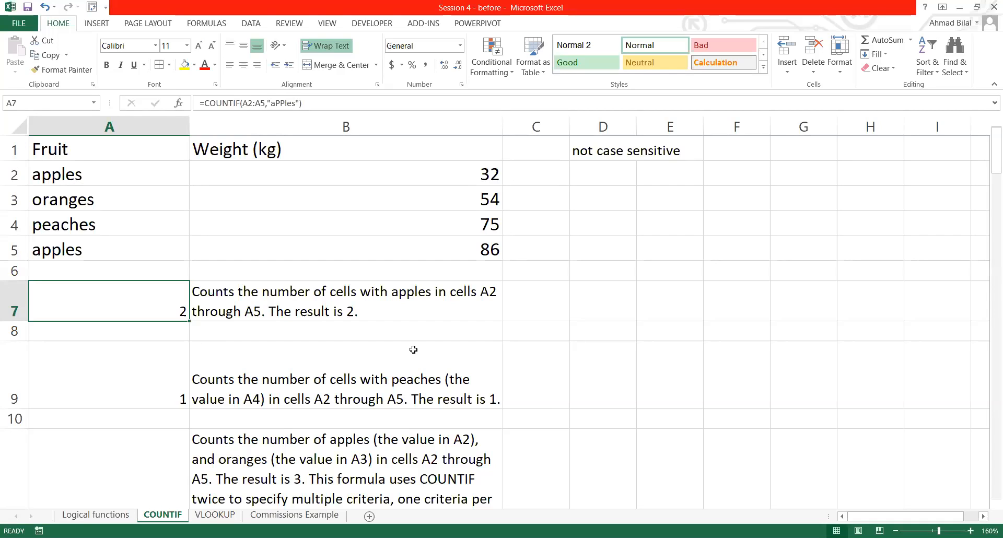
{"action": "key", "text": "F2"}
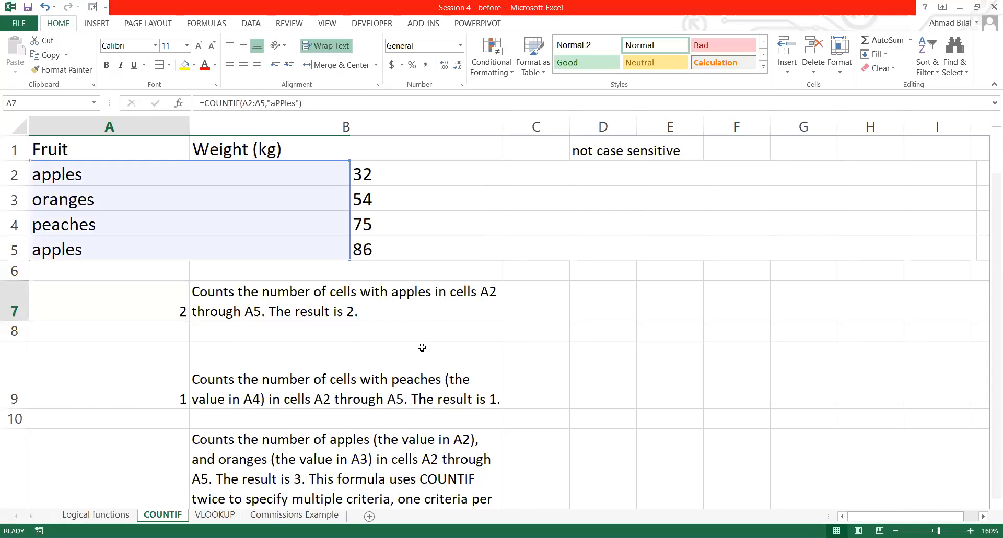
{"action": "left_click", "coordinate": [458, 308]}
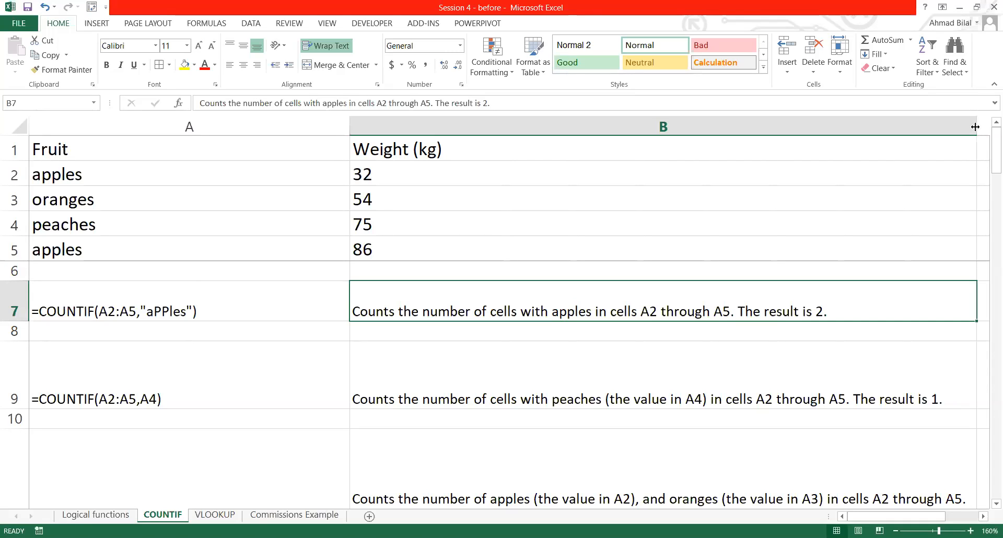
Step: Narrow column B so the explanations wrap, then mark the fruit names A2:A4
{"action": "left_click_drag", "start_coordinate": [976, 126], "coordinate": [840, 126]}
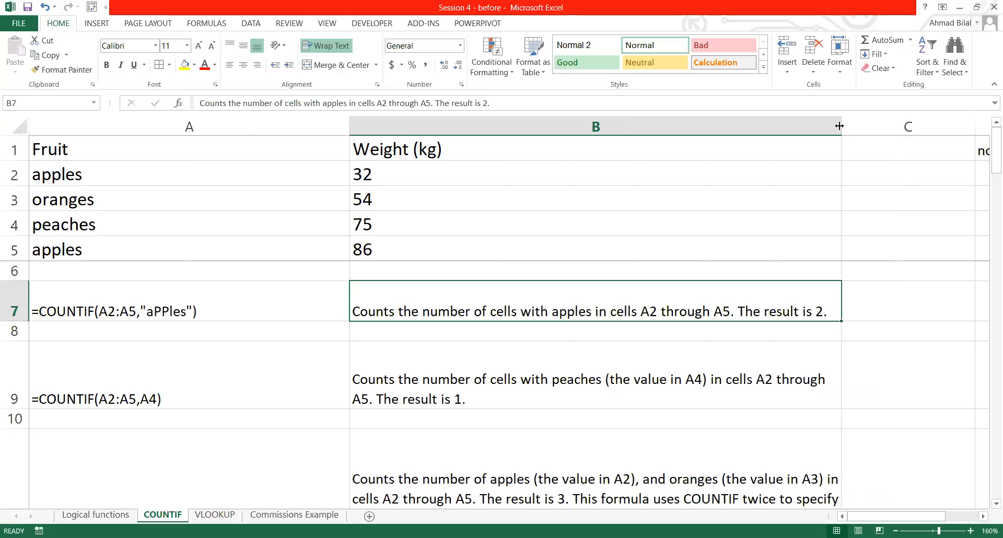
{"action": "double_click", "coordinate": [840, 126]}
{"action": "left_click", "coordinate": [751, 157]}
{"action": "left_click_drag", "start_coordinate": [220, 141], "coordinate": [410, 198]}
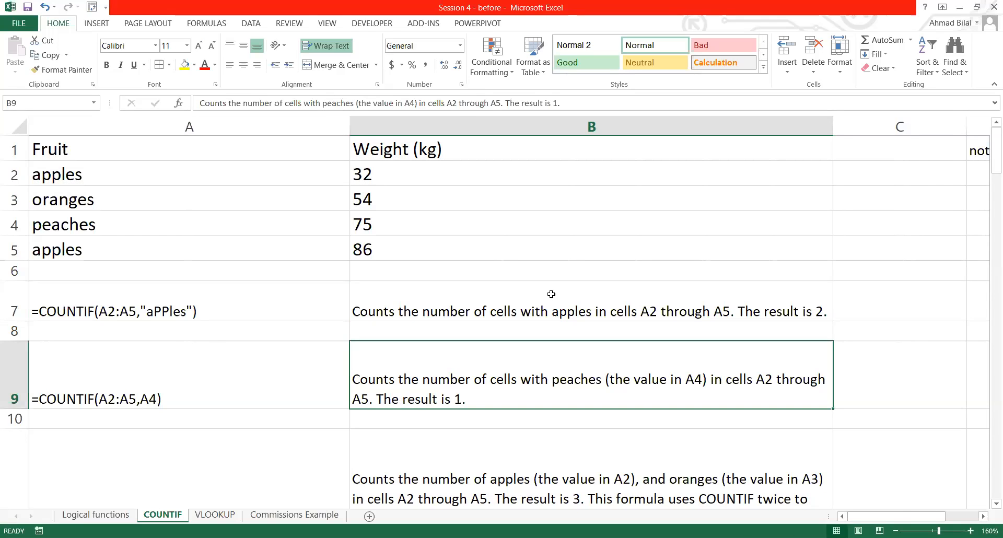
{"action": "left_click", "coordinate": [542, 311]}
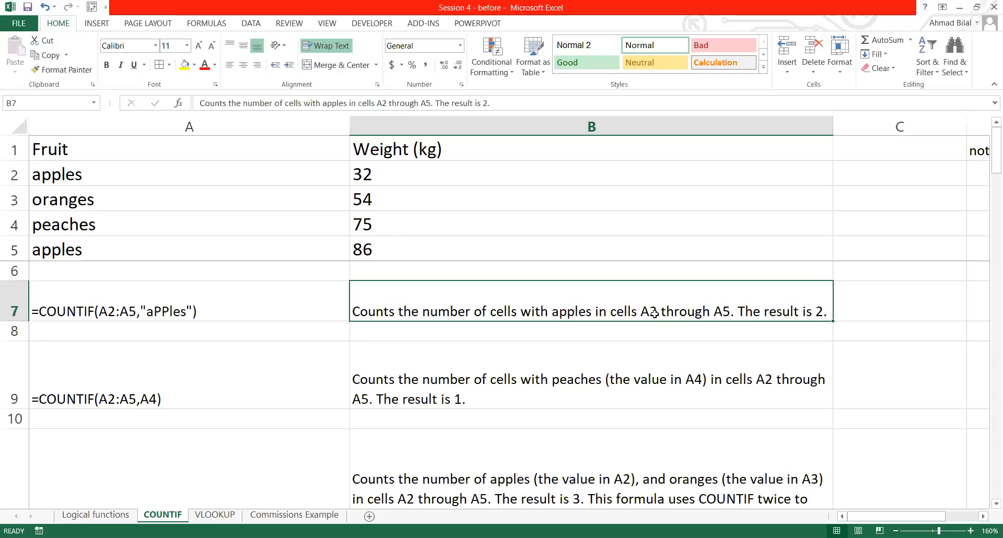
{"action": "left_click_drag", "start_coordinate": [308, 174], "coordinate": [307, 233]}
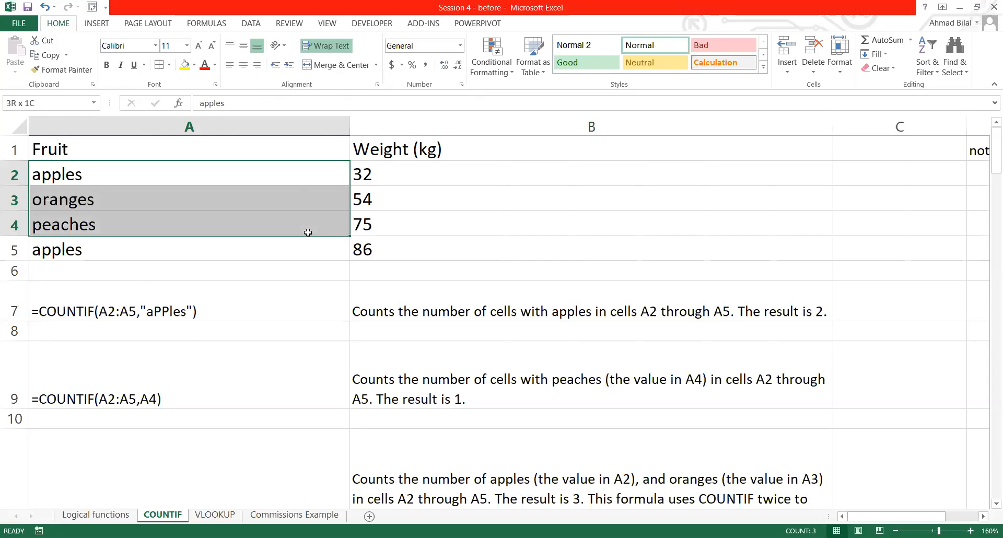
{"action": "left_click_drag", "start_coordinate": [316, 174], "coordinate": [306, 252]}
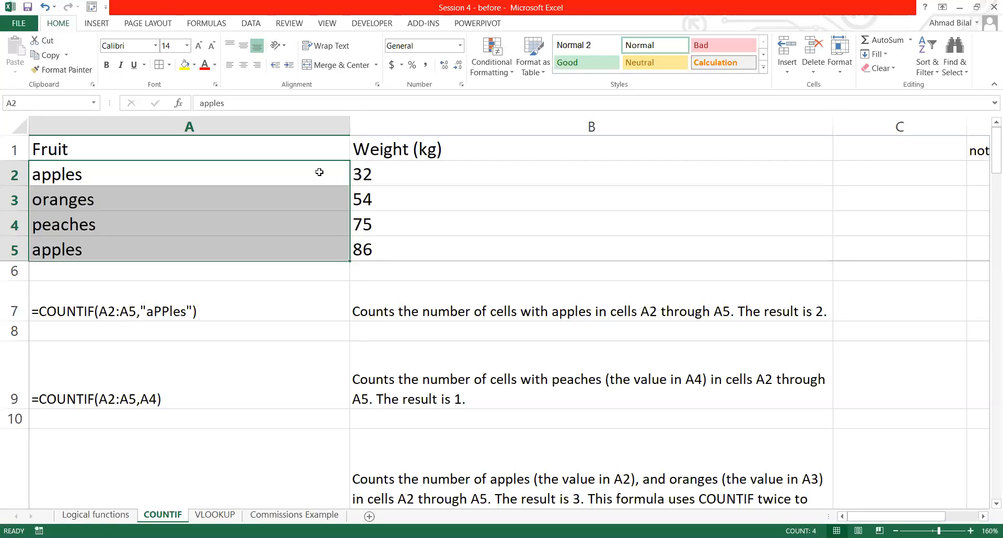
{"action": "double_click", "coordinate": [128, 304]}
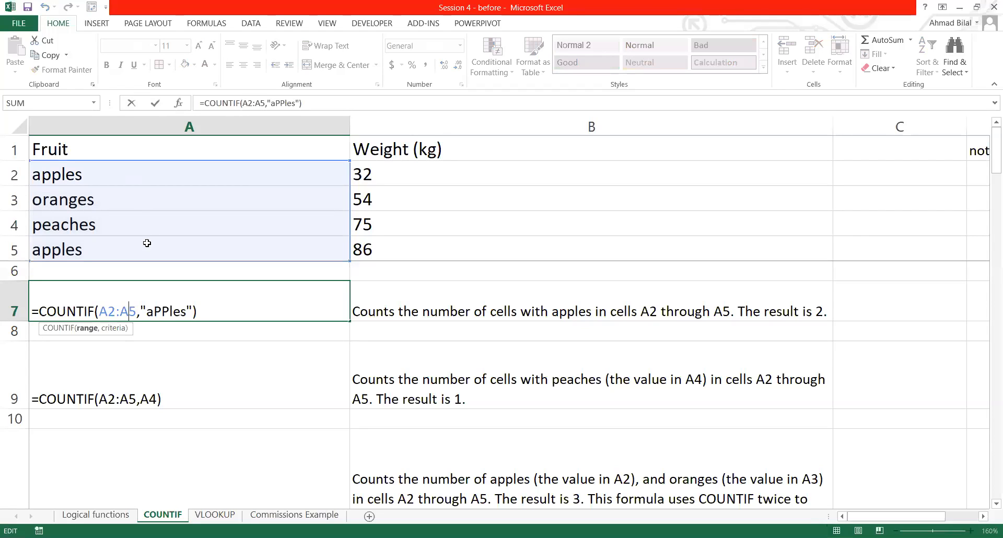
{"action": "double_click", "coordinate": [133, 312]}
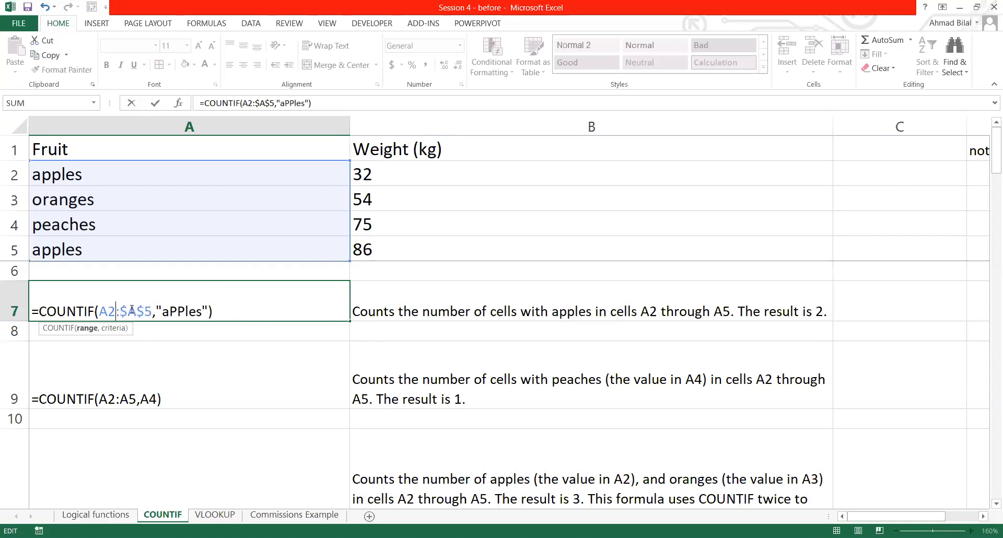
{"action": "key", "text": "F4"}
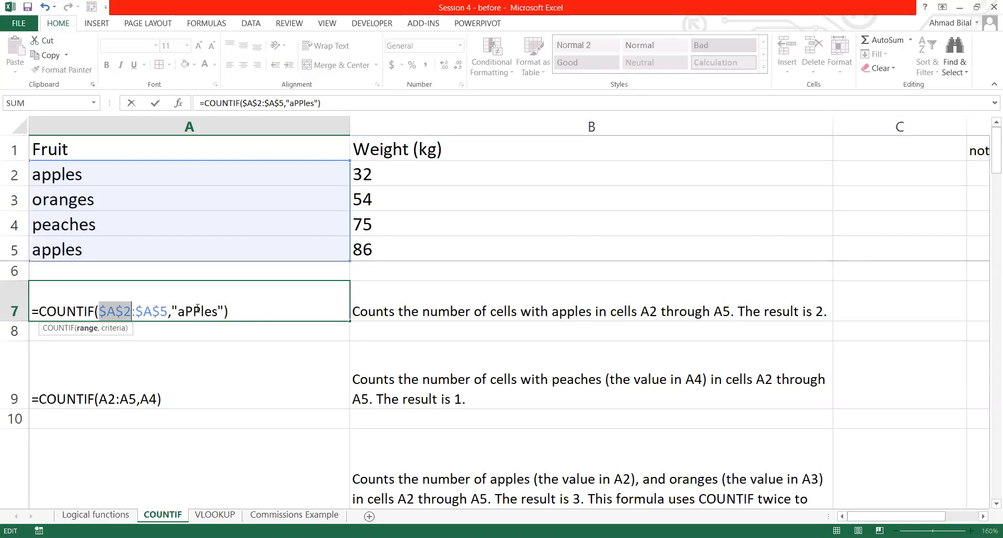
{"action": "left_click", "coordinate": [201, 311]}
{"action": "left_click_drag", "start_coordinate": [178, 311], "coordinate": [219, 308]}
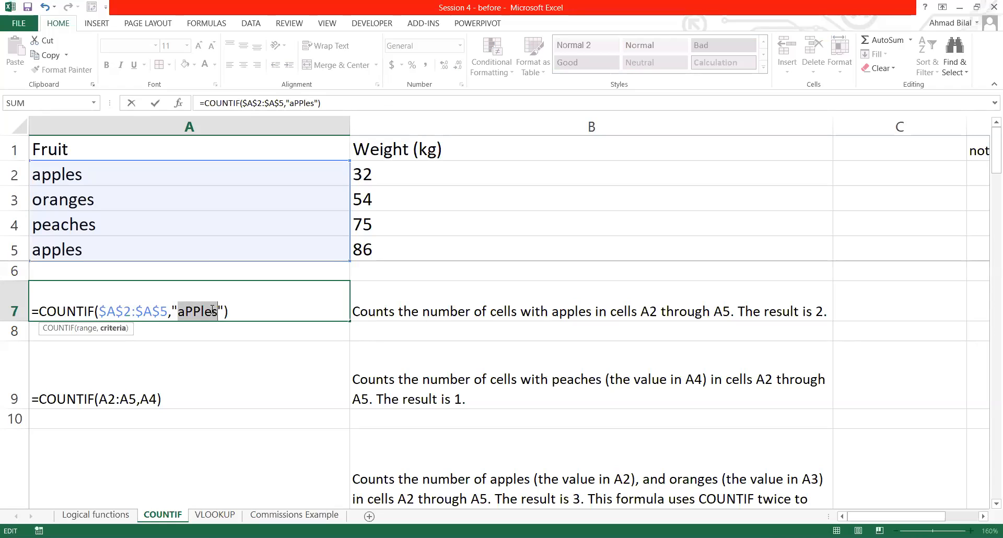
{"action": "left_click", "coordinate": [223, 311]}
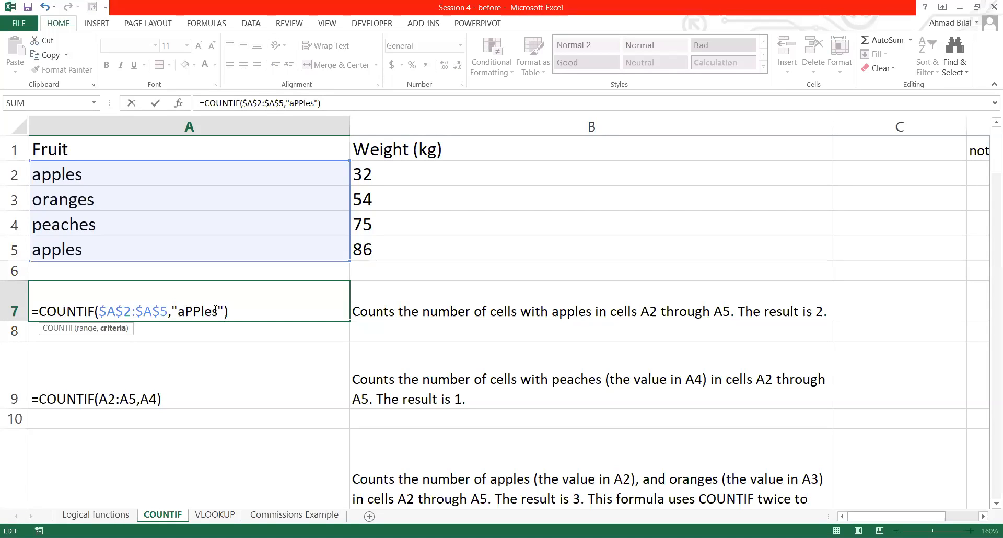
{"action": "left_click_drag", "start_coordinate": [206, 311], "coordinate": [218, 311]}
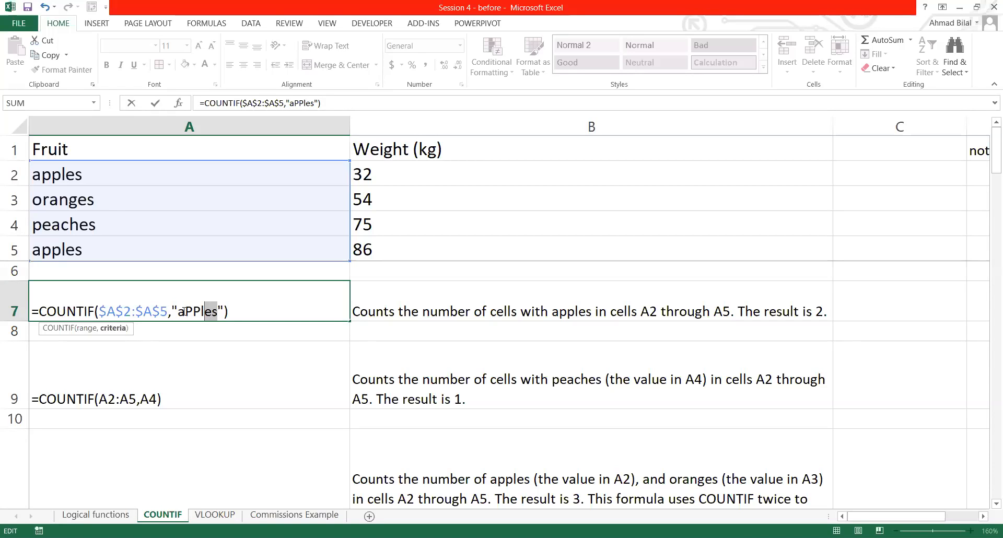
{"action": "left_click_drag", "start_coordinate": [186, 310], "coordinate": [199, 311]}
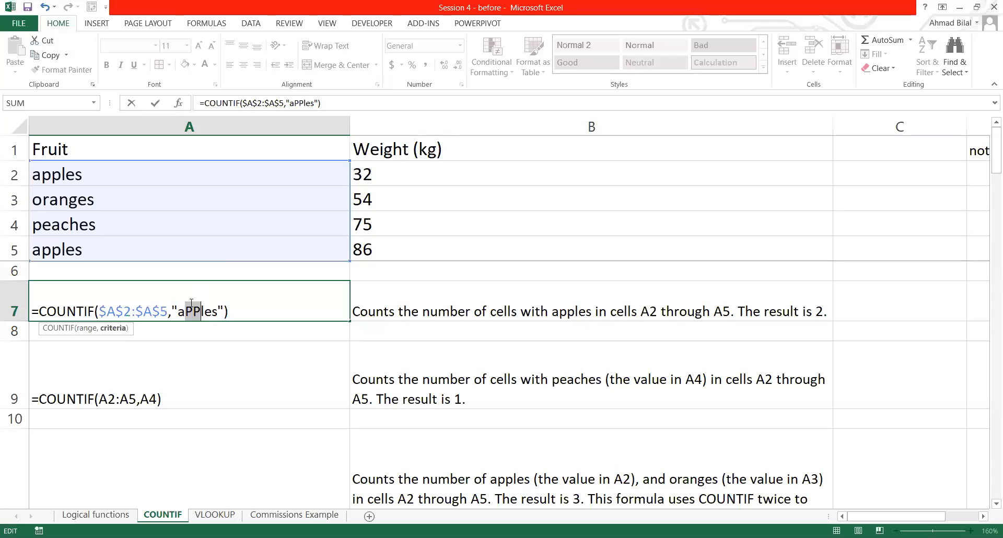
{"action": "left_click", "coordinate": [202, 309]}
{"action": "left_click", "coordinate": [199, 307]}
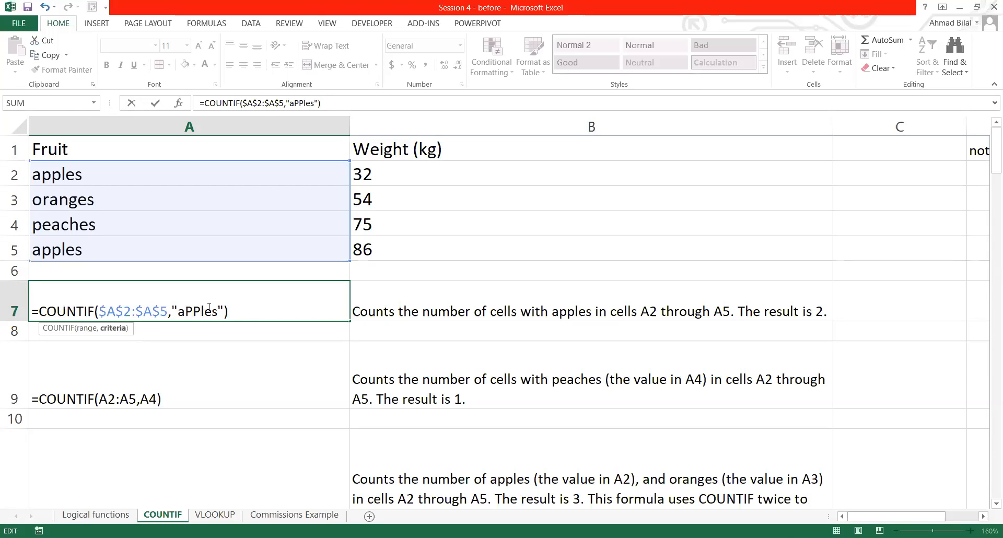
{"action": "key", "text": "Escape"}
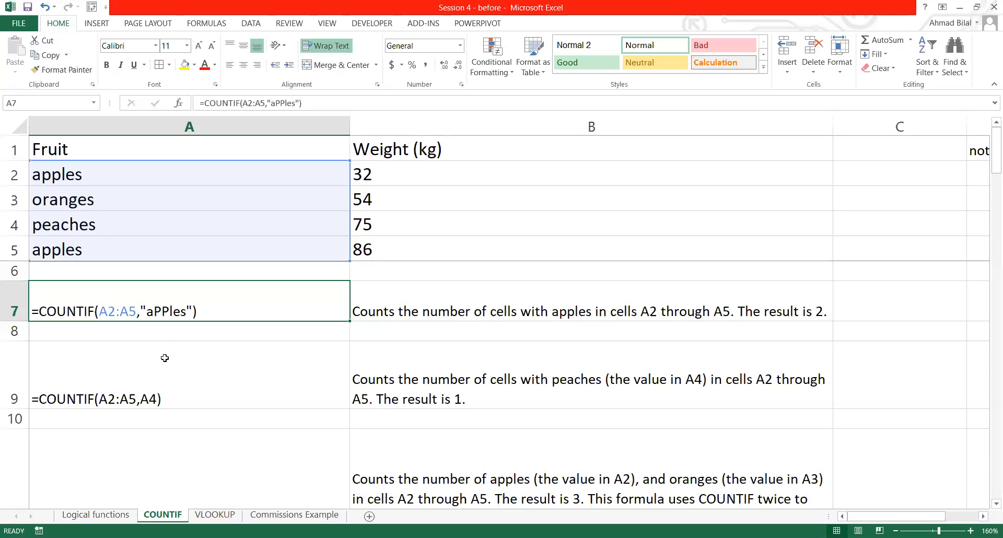
Step: Change A9 to =COUNTIF($A$2:$A$5,$A$4) by applying F4 to A4 and A2:A5
{"action": "left_click", "coordinate": [180, 379]}
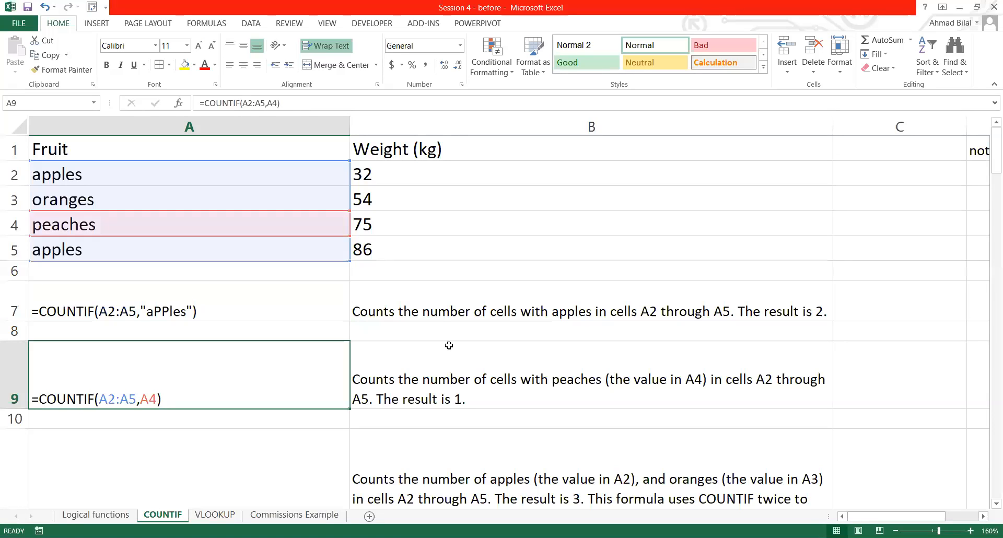
{"action": "left_click", "coordinate": [553, 375]}
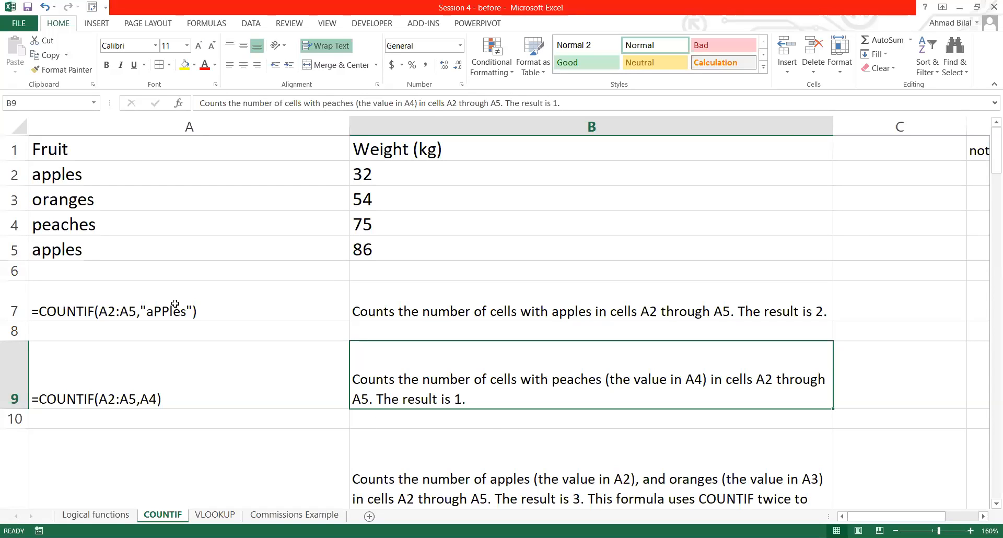
{"action": "double_click", "coordinate": [213, 387]}
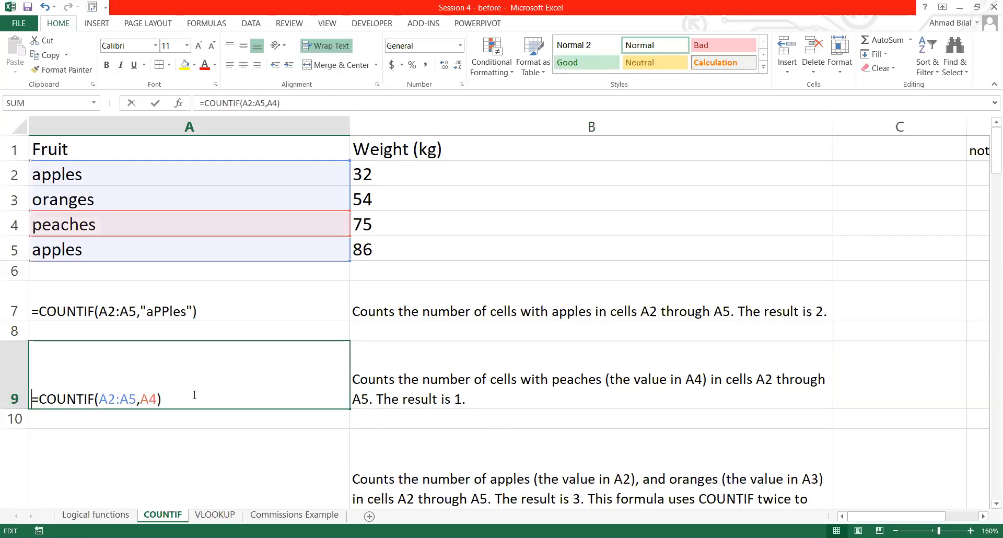
{"action": "left_click", "coordinate": [150, 400]}
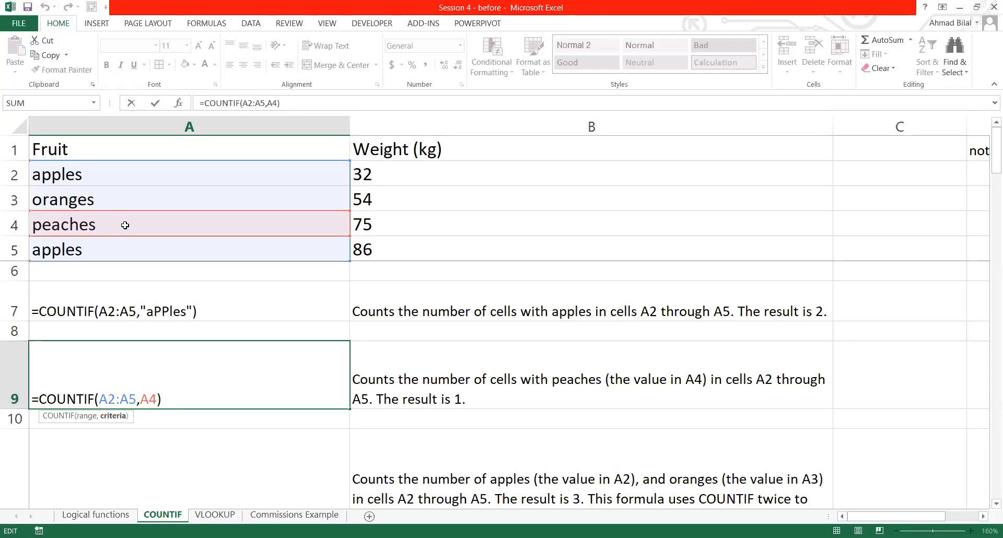
{"action": "left_click", "coordinate": [157, 392]}
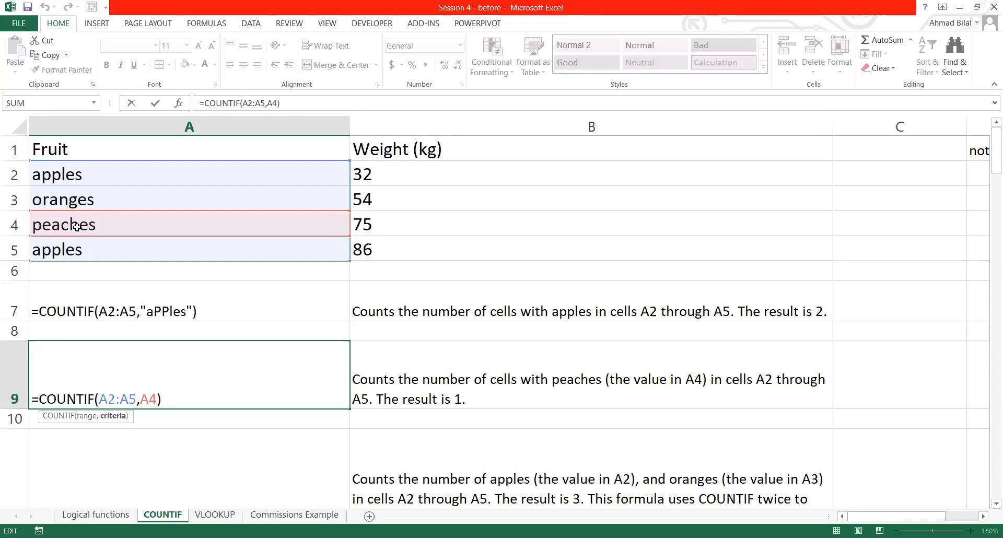
{"action": "key", "text": "F4"}
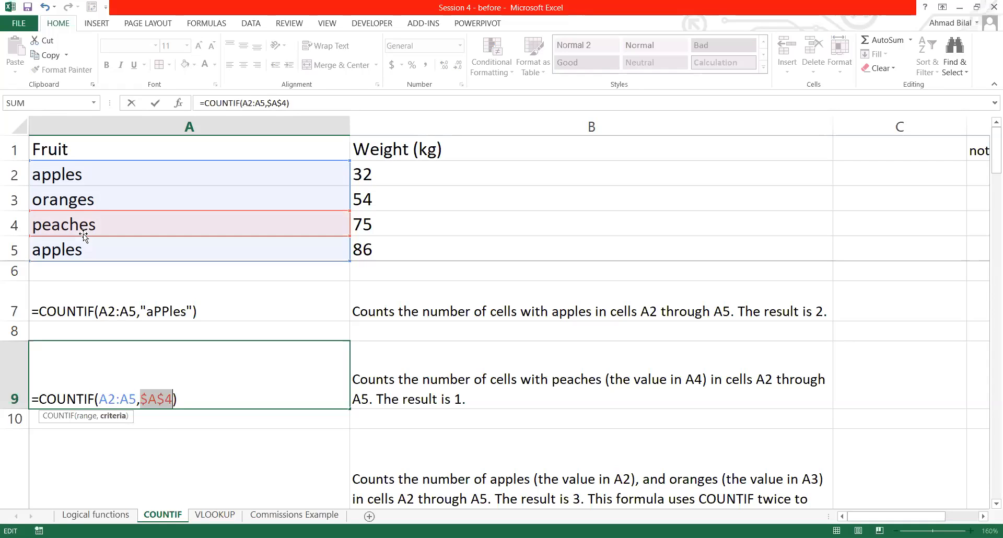
{"action": "left_click_drag", "start_coordinate": [127, 400], "coordinate": [99, 401]}
{"action": "key", "text": "F4"}
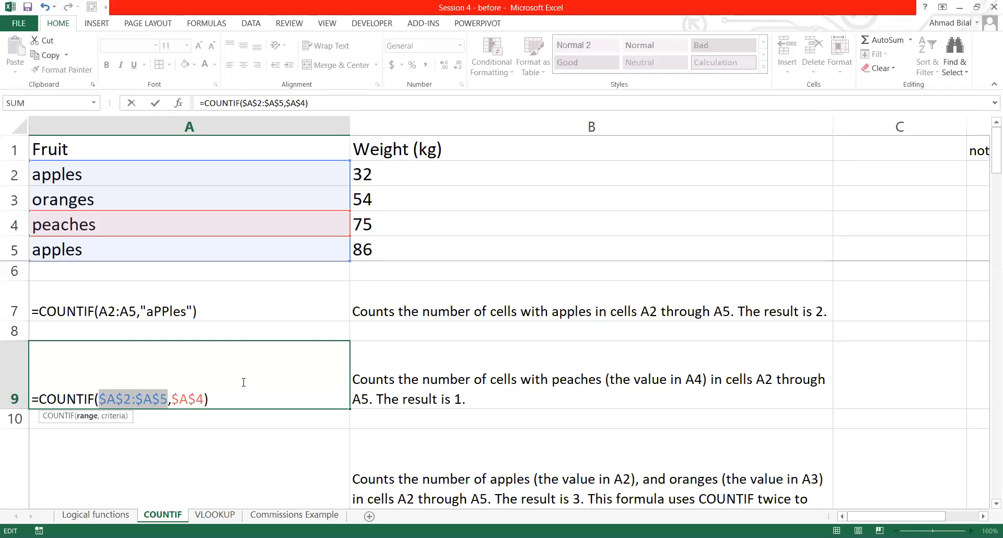
{"action": "left_click", "coordinate": [245, 382]}
{"action": "left_click", "coordinate": [251, 392]}
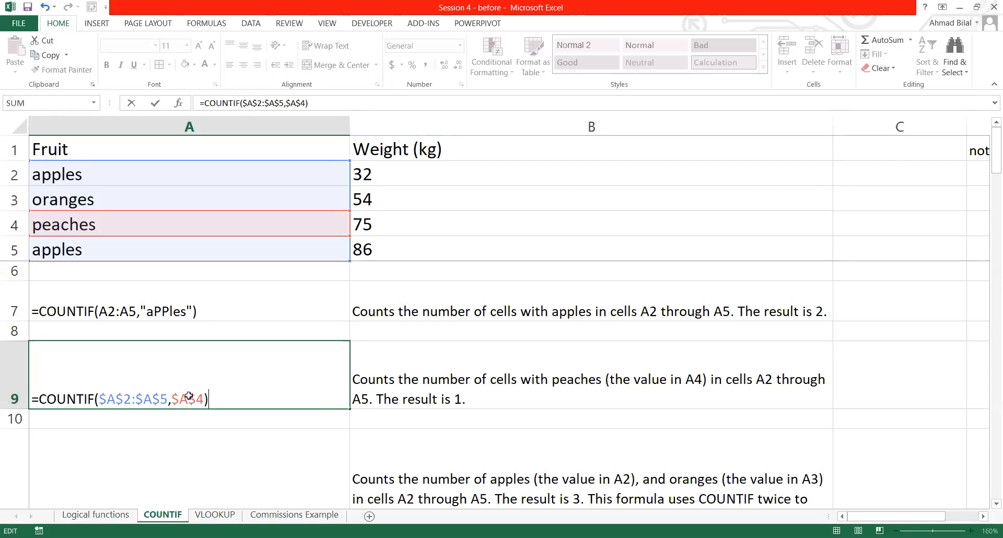
{"action": "key", "text": "Return"}
{"action": "left_click", "coordinate": [510, 447]}
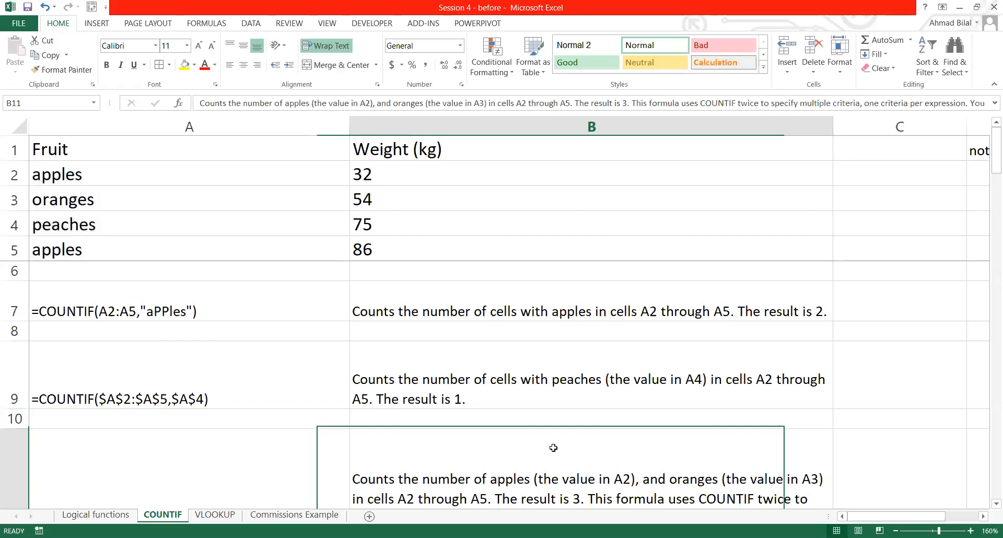
{"action": "key", "text": "Down"}
{"action": "key", "text": "Down"}
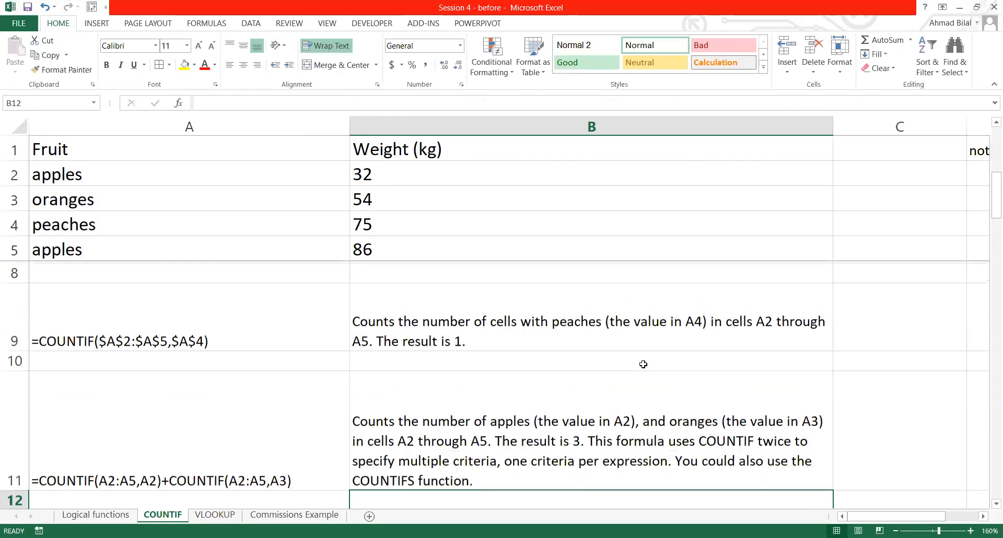
{"action": "key", "text": "Up"}
{"action": "key", "text": "Up"}
{"action": "key", "text": "Up"}
{"action": "key", "text": "Up"}
{"action": "key", "text": "Up"}
{"action": "key", "text": "Down"}
{"action": "key", "text": "Down"}
{"action": "key", "text": "Down"}
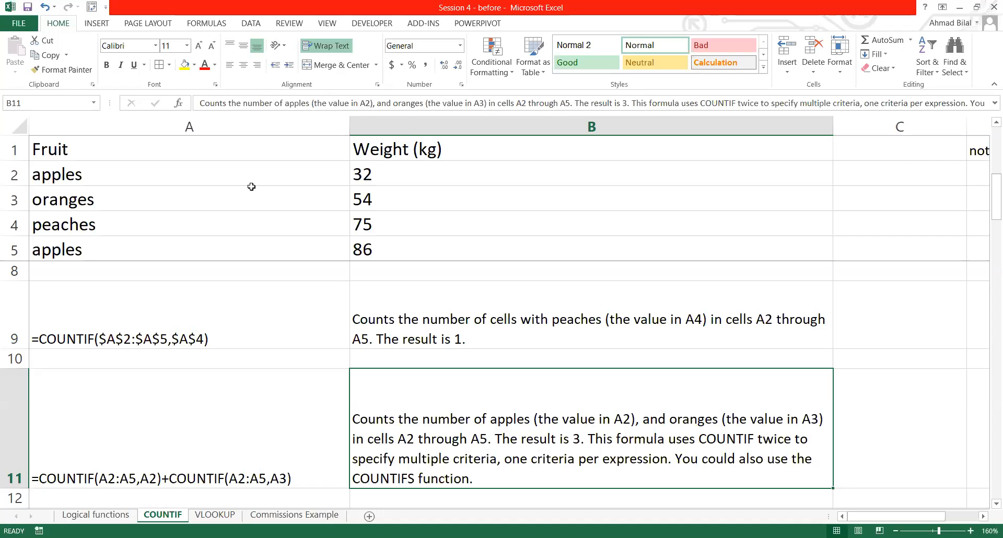
{"action": "left_click_drag", "start_coordinate": [252, 174], "coordinate": [268, 242]}
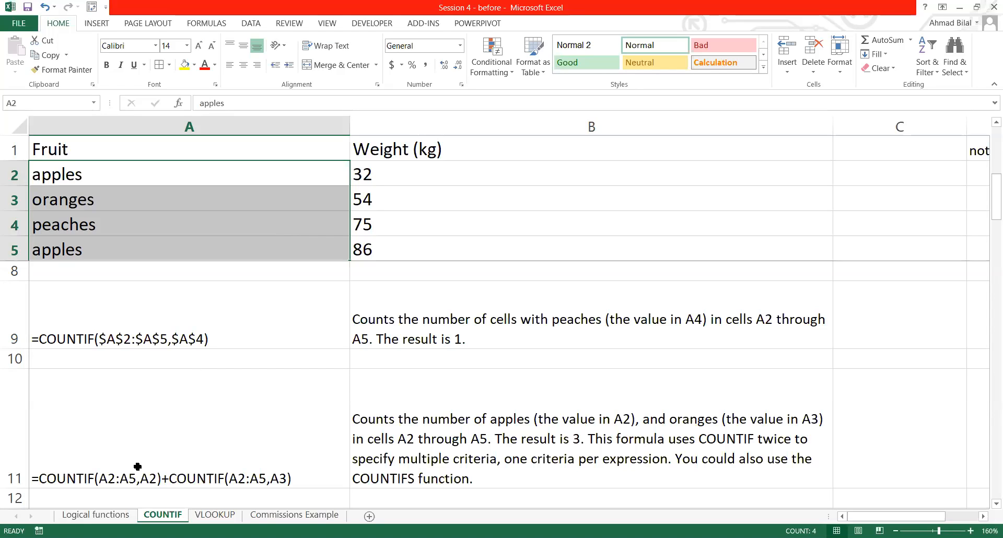
{"action": "double_click", "coordinate": [271, 447]}
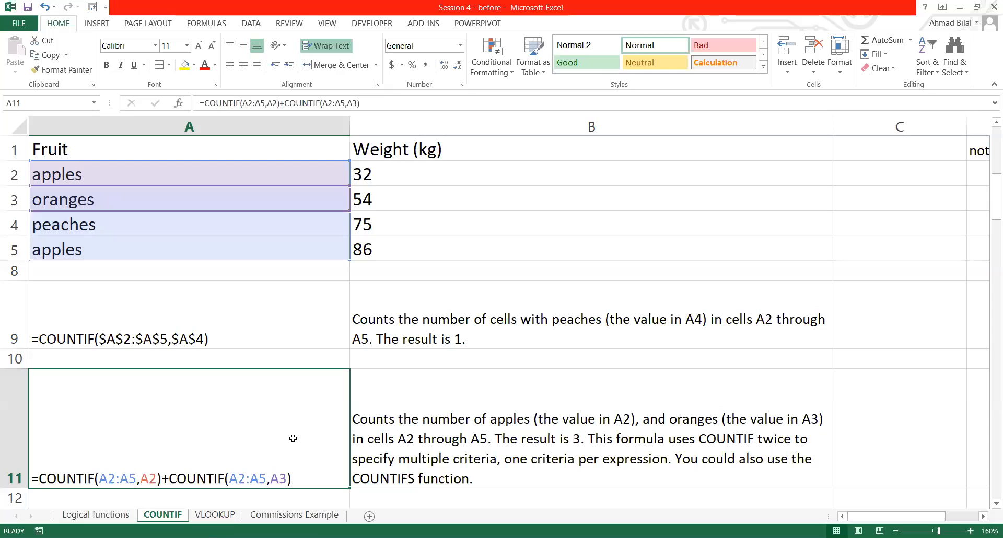
{"action": "double_click", "coordinate": [161, 477]}
{"action": "key", "text": "Escape"}
{"action": "double_click", "coordinate": [161, 478]}
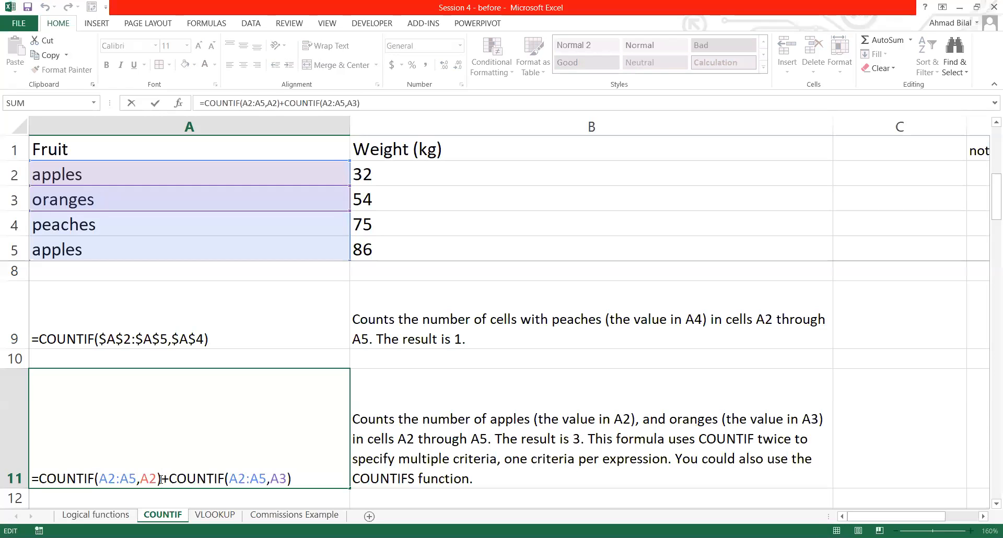
{"action": "left_click_drag", "start_coordinate": [161, 478], "coordinate": [38, 474]}
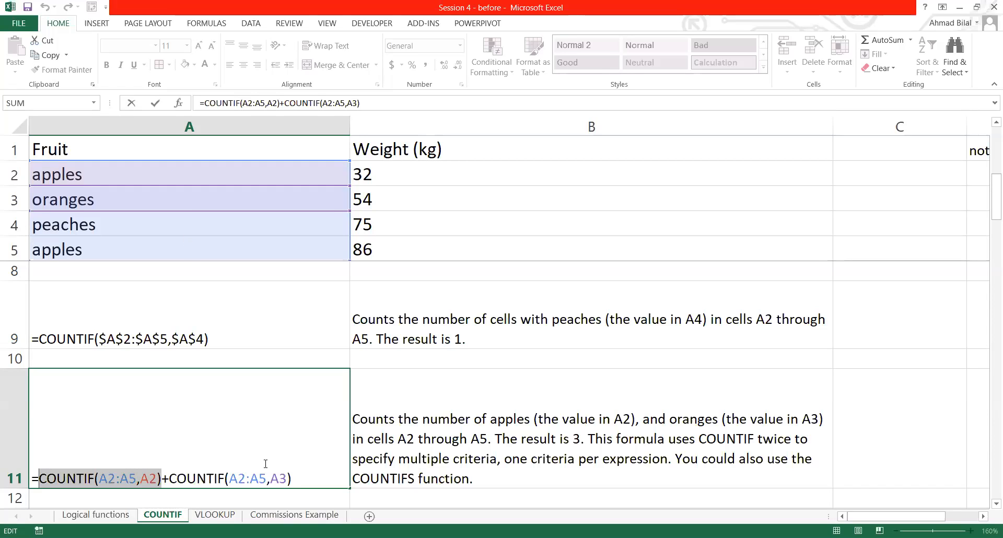
{"action": "left_click_drag", "start_coordinate": [293, 479], "coordinate": [168, 474]}
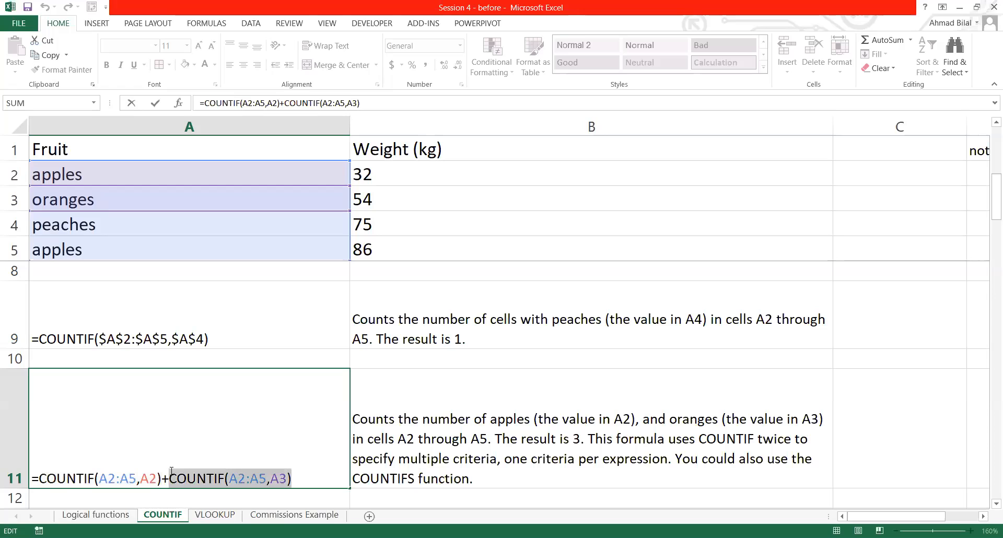
{"action": "left_click", "coordinate": [285, 476]}
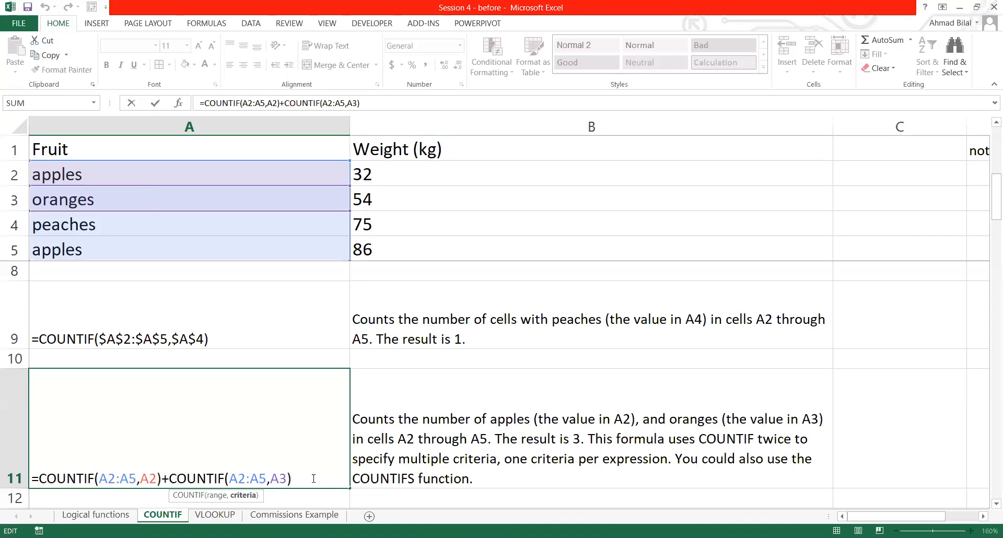
{"action": "left_click_drag", "start_coordinate": [289, 478], "coordinate": [171, 477]}
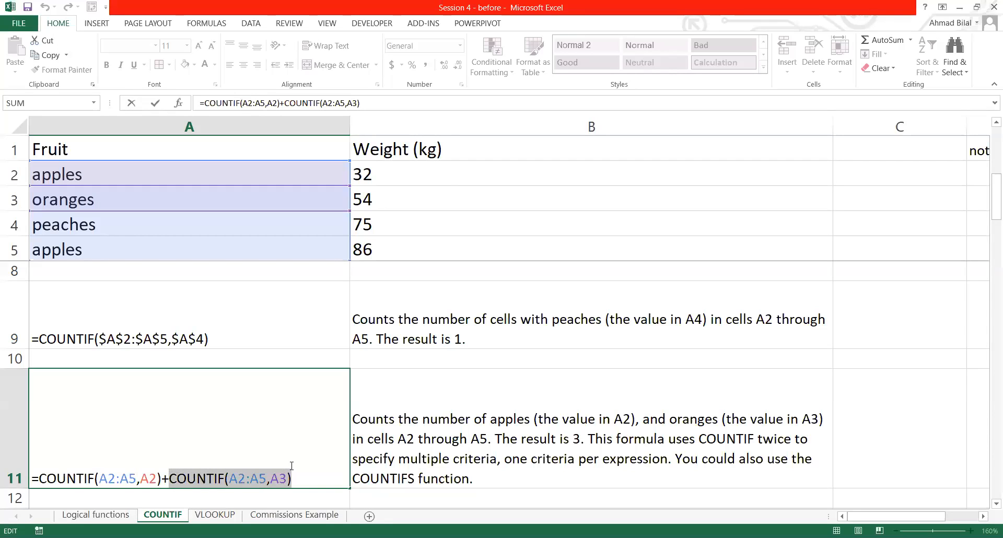
{"action": "left_click_drag", "start_coordinate": [163, 472], "coordinate": [168, 474]}
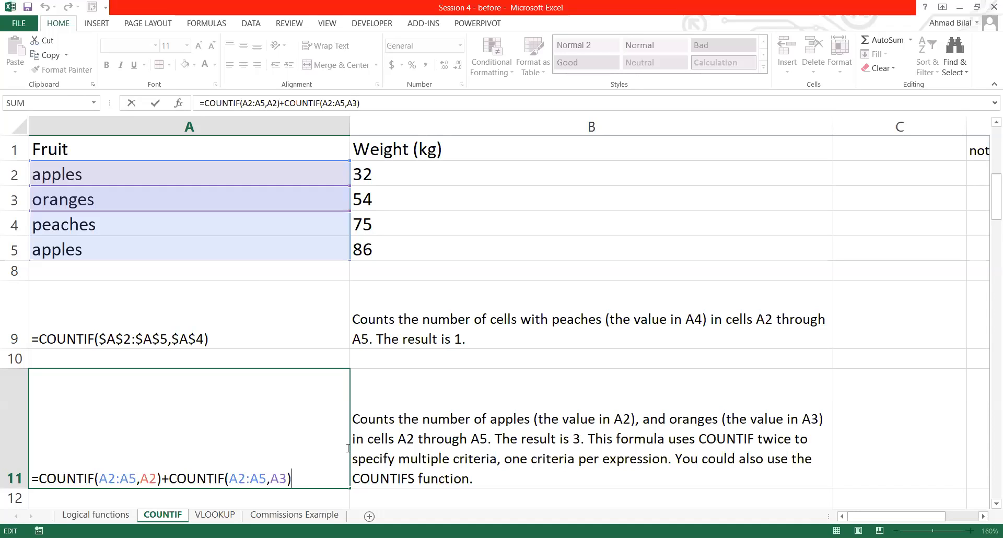
Step: Exit A11 without changes and switch to the Formulas ribbon
{"action": "key", "text": "Escape"}
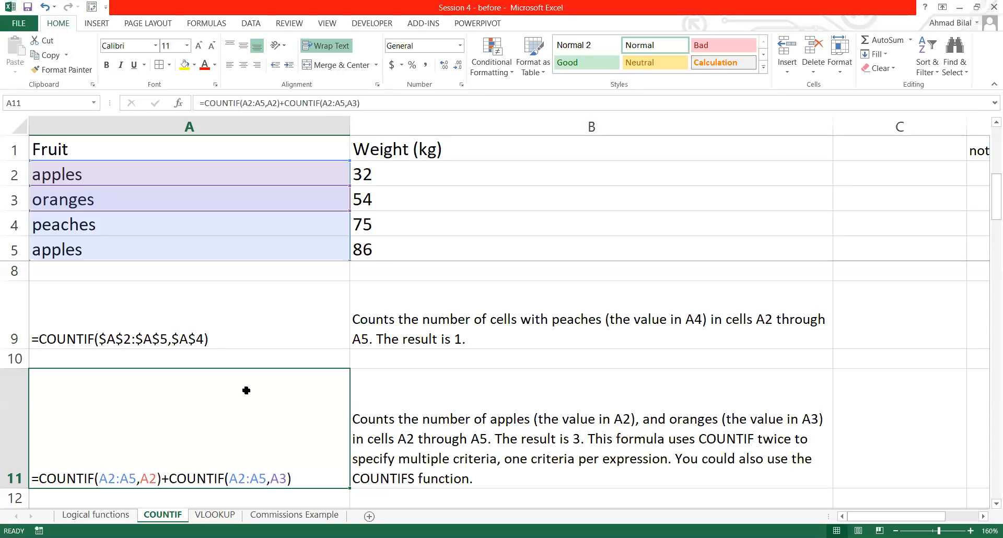
{"action": "left_click", "coordinate": [220, 25]}
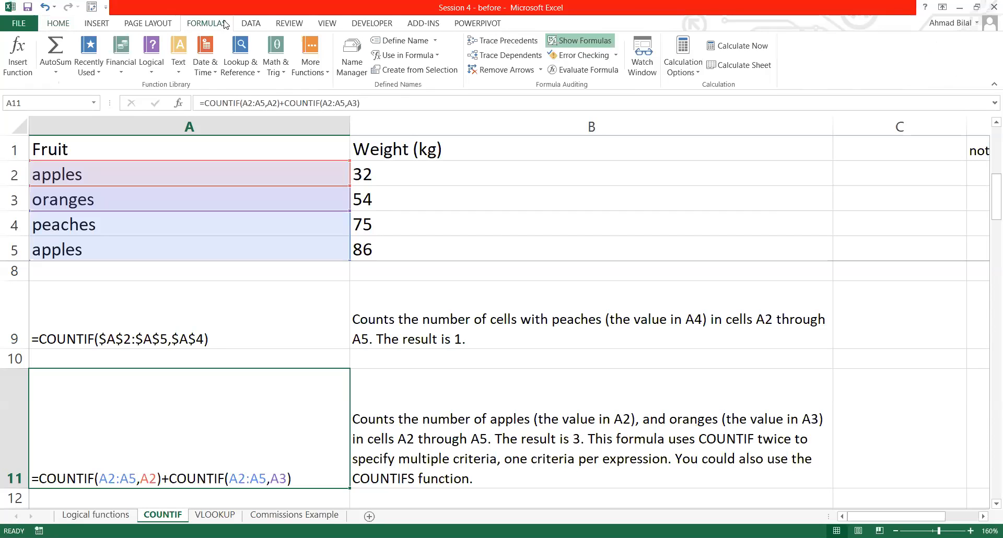
{"action": "left_click", "coordinate": [567, 42]}
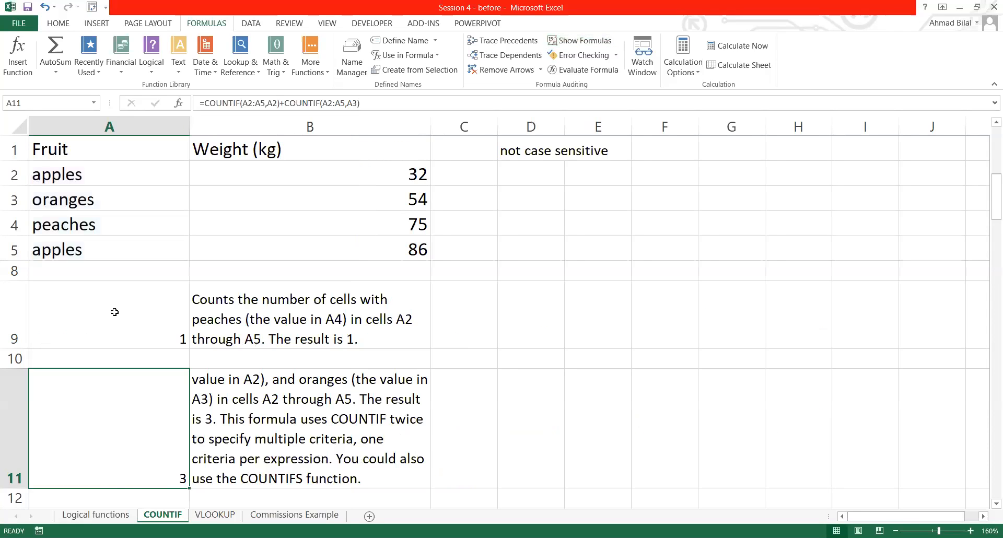
{"action": "left_click", "coordinate": [147, 315]}
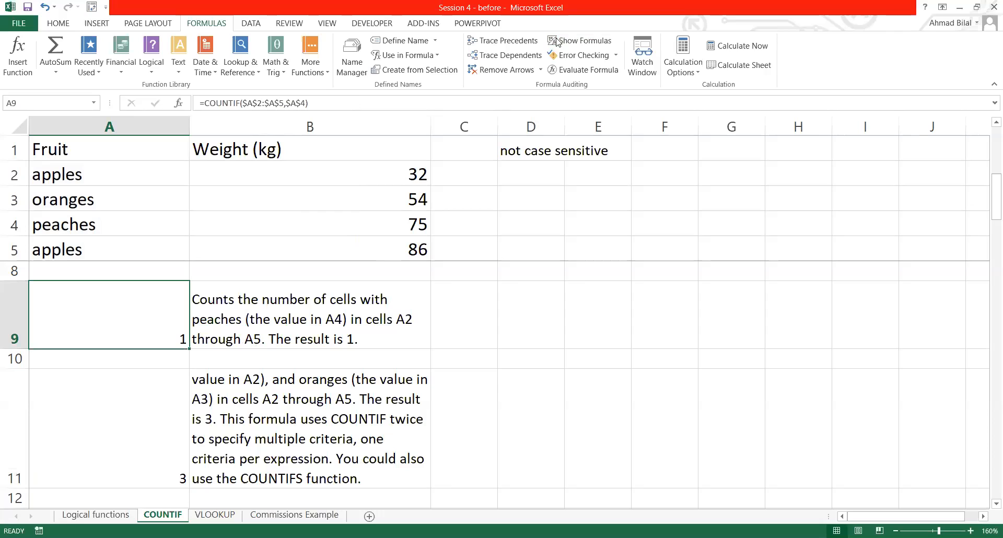
{"action": "left_click", "coordinate": [601, 42]}
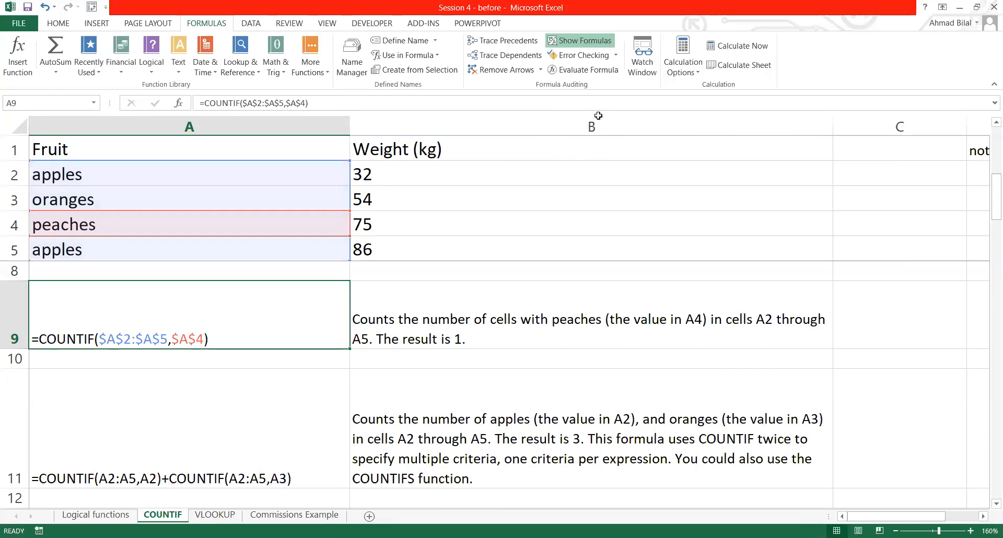
{"action": "left_click", "coordinate": [271, 410]}
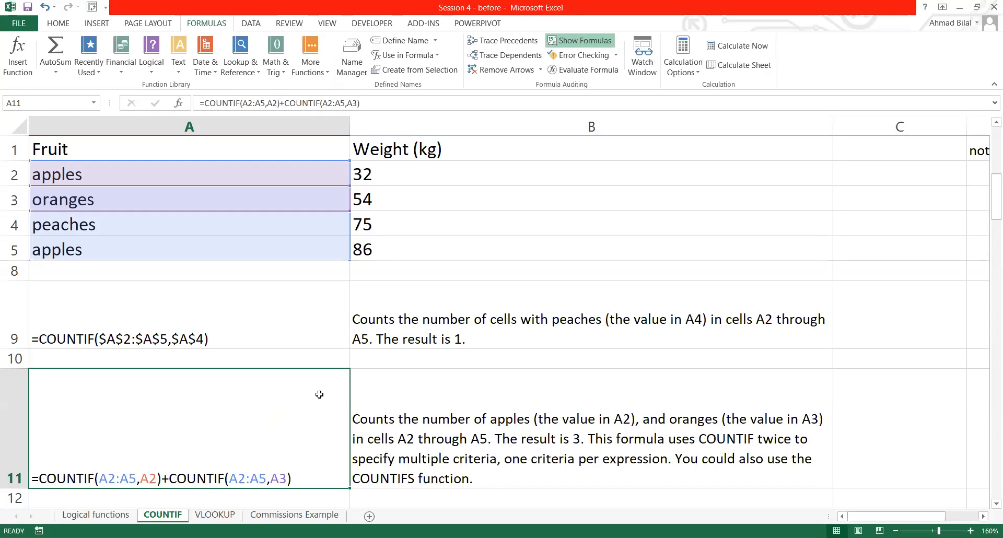
{"action": "left_click", "coordinate": [608, 70]}
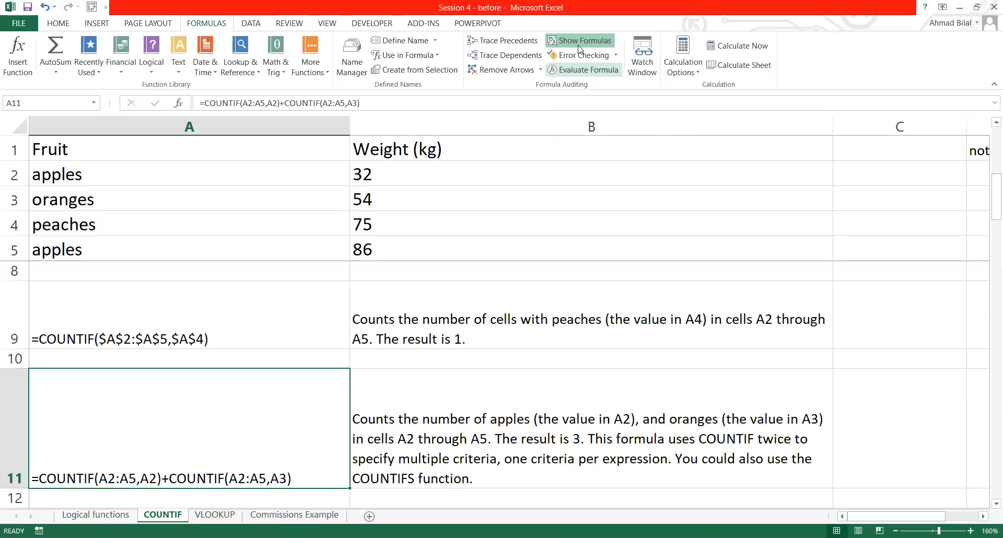
{"action": "left_click_drag", "start_coordinate": [575, 43], "coordinate": [615, 147]}
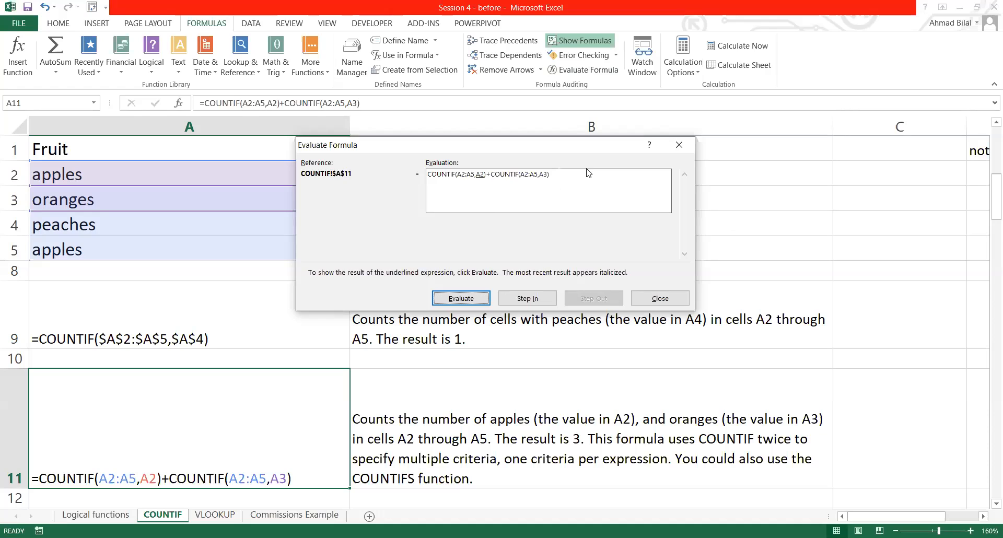
{"action": "left_click", "coordinate": [458, 301]}
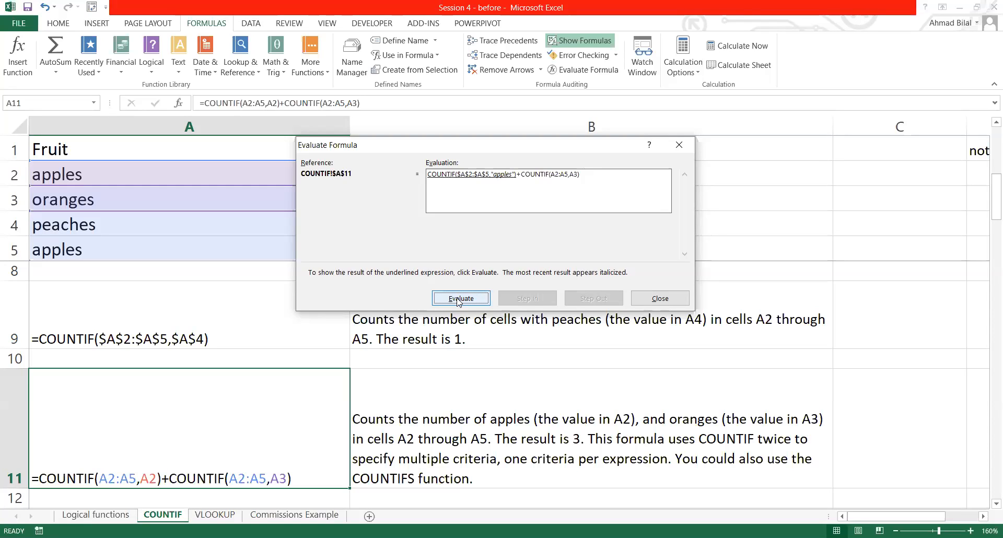
{"action": "left_click", "coordinate": [684, 148]}
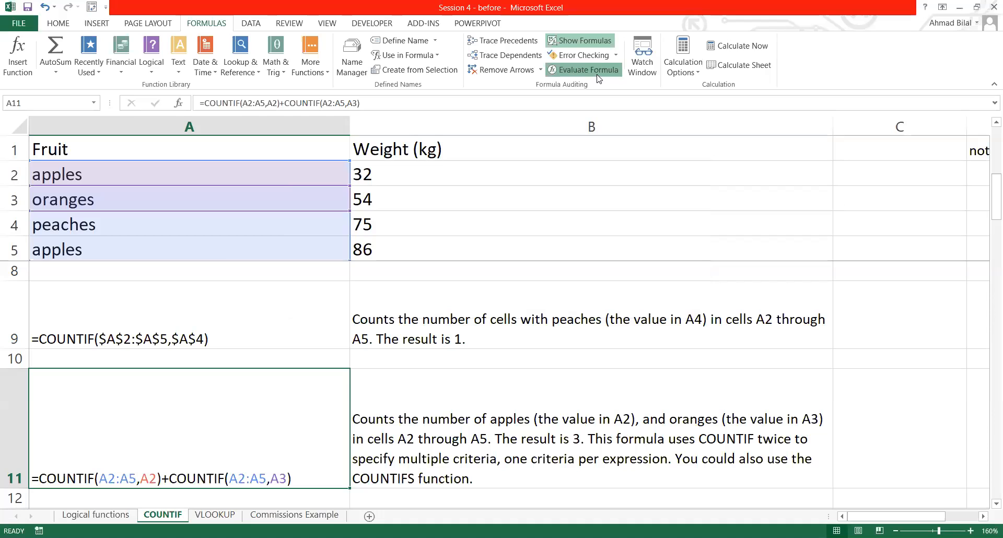
Step: Reopen Evaluate Formula on A11 and evaluate until it reads 2+COUNTIF(A2:A5,A3)
{"action": "left_click", "coordinate": [599, 78]}
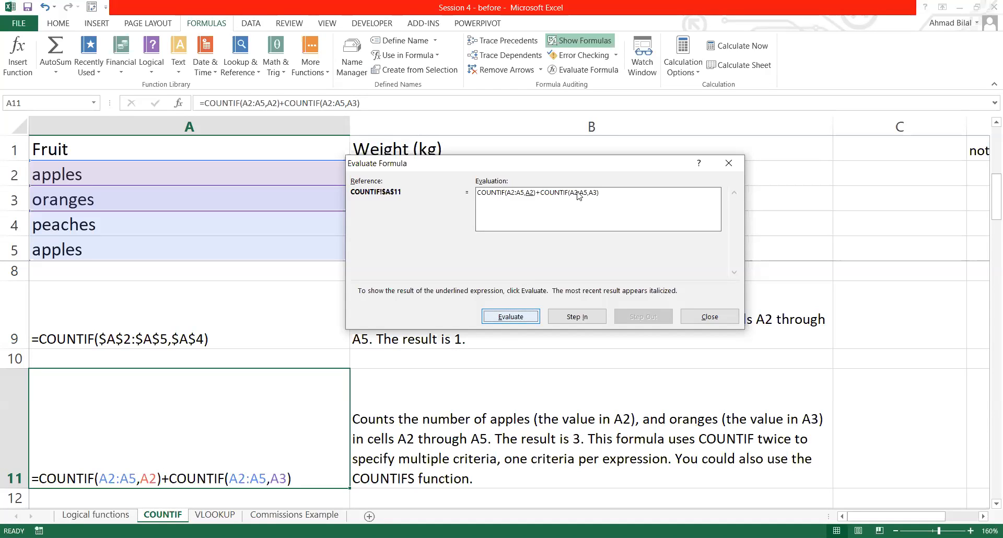
{"action": "left_click", "coordinate": [511, 317]}
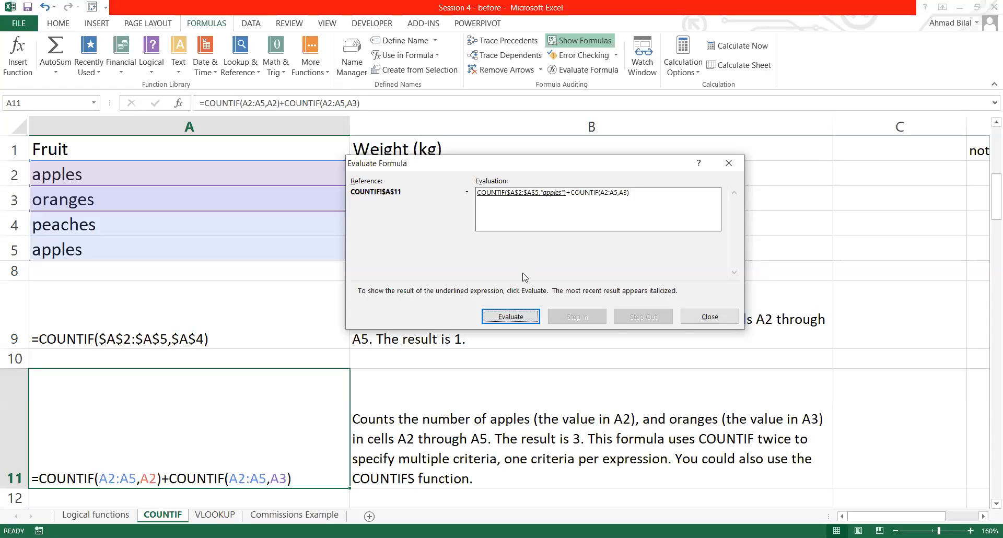
{"action": "left_click", "coordinate": [512, 318]}
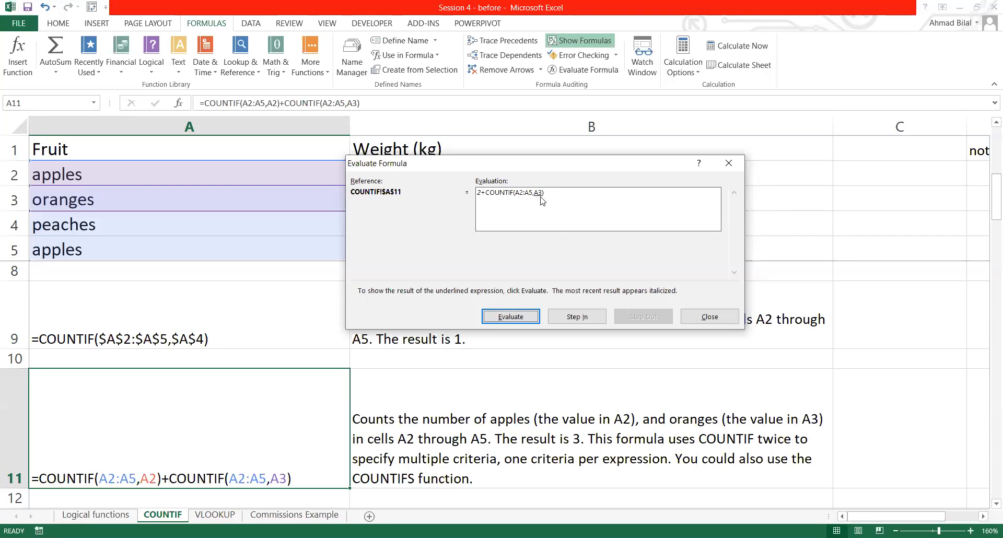
Step: Evaluate A11 through 2+1 to its final result 3, close the dialog, and select A5 and A2
{"action": "left_click", "coordinate": [529, 318]}
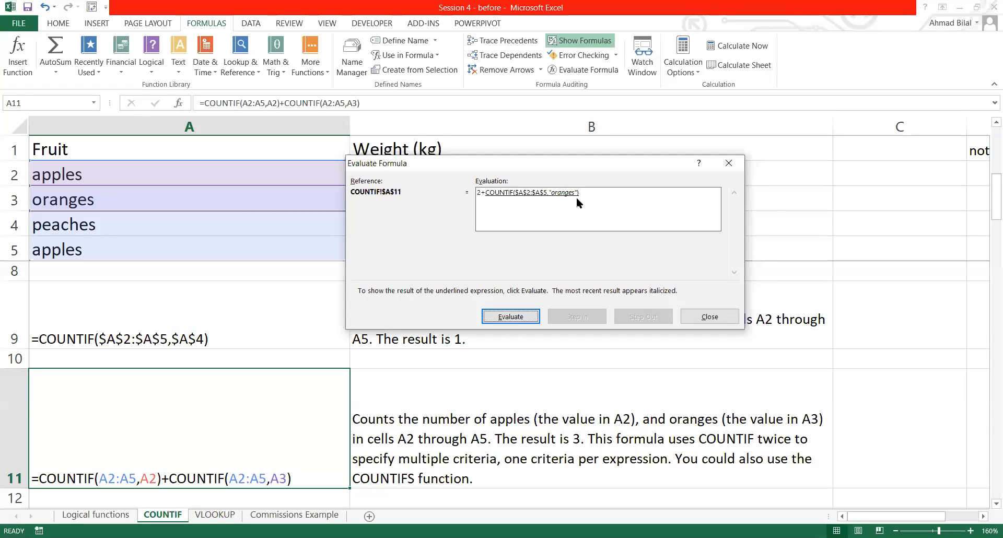
{"action": "left_click", "coordinate": [523, 312]}
{"action": "left_click", "coordinate": [526, 314]}
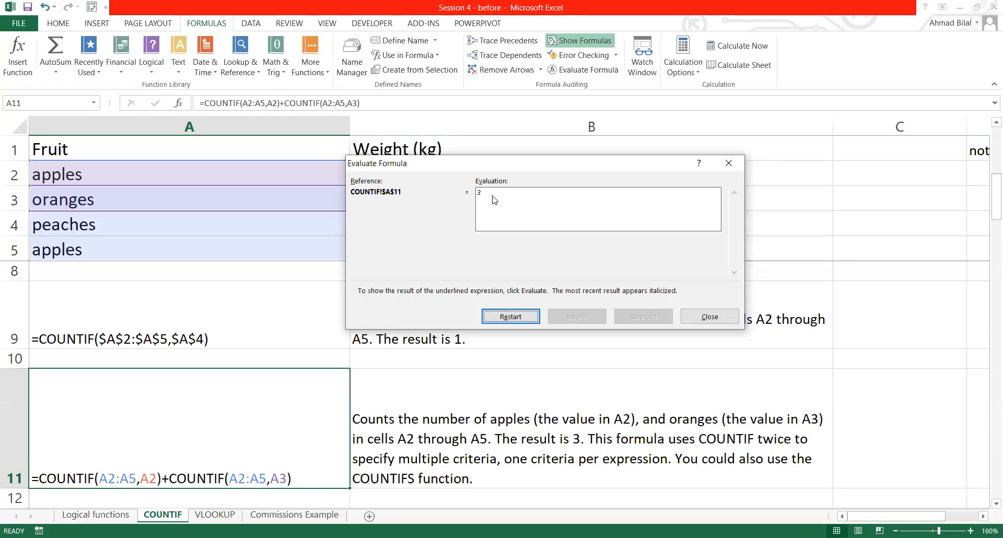
{"action": "left_click", "coordinate": [730, 164]}
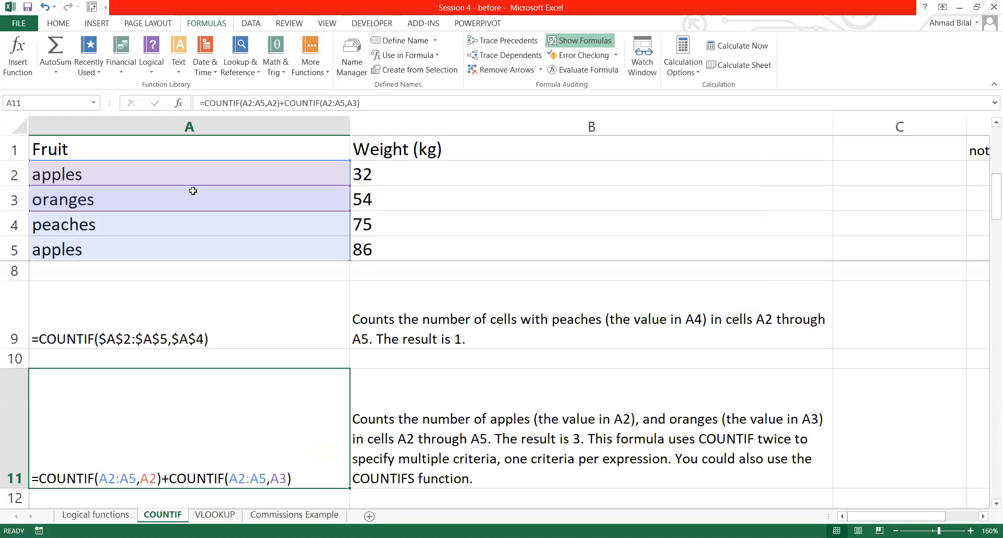
{"action": "left_click", "coordinate": [200, 253]}
{"action": "left_click", "coordinate": [233, 169]}
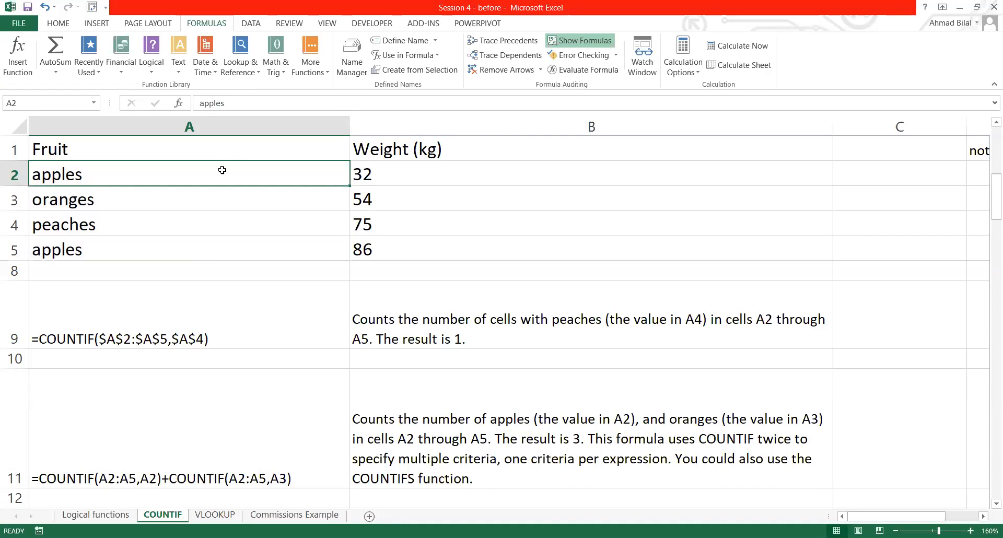
{"action": "left_click", "coordinate": [209, 199], "text": "ctrl"}
{"action": "left_click", "coordinate": [215, 245], "text": "ctrl"}
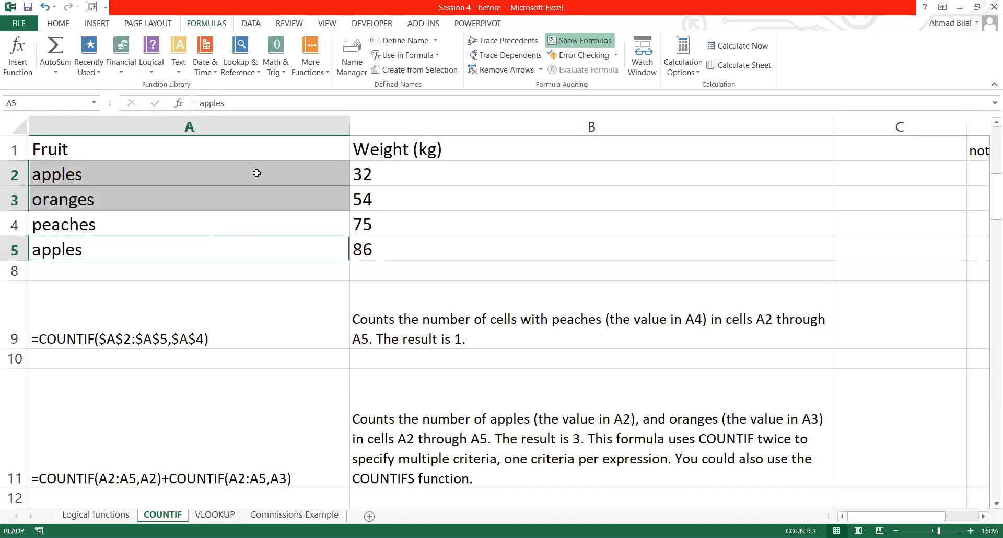
{"action": "left_click", "coordinate": [667, 402]}
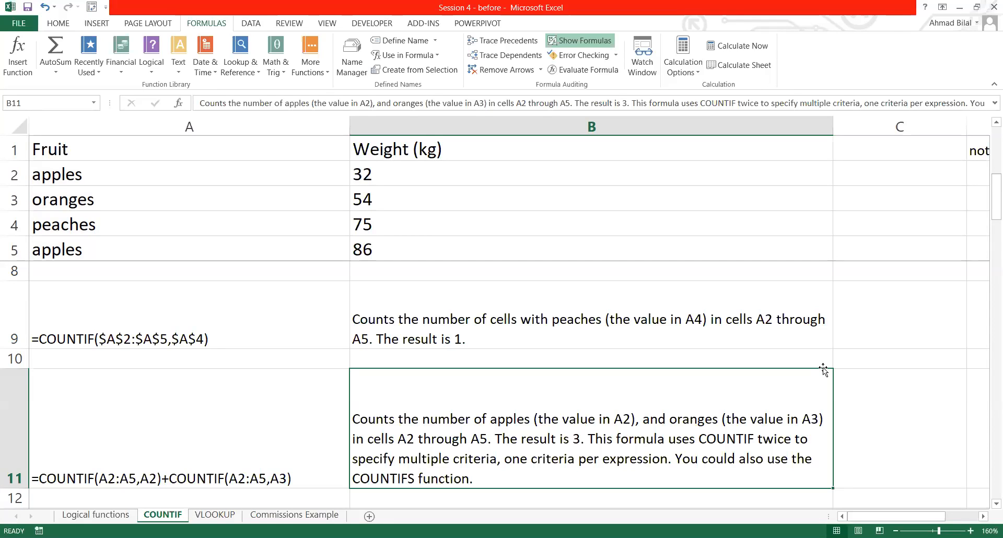
{"action": "key", "text": "alt+Tab"}
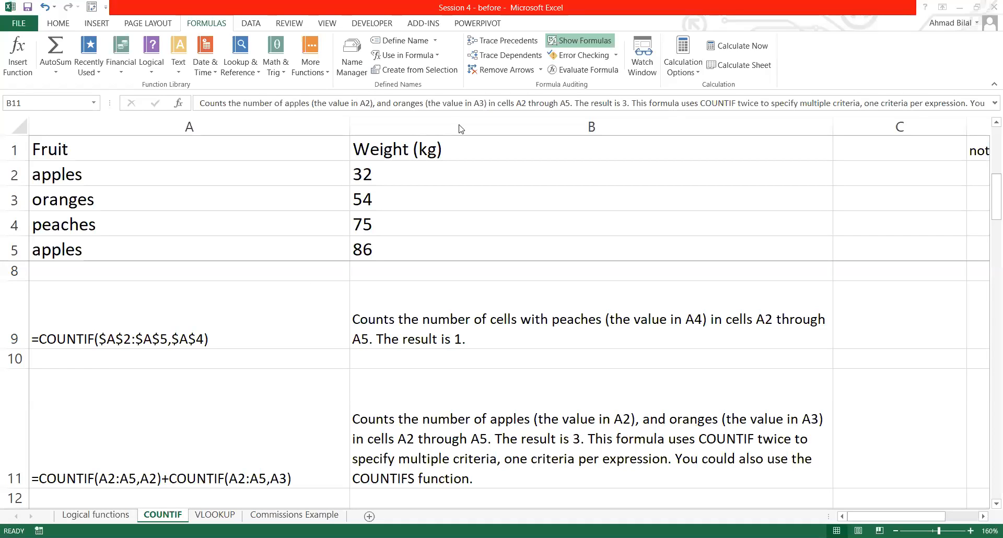
Step: Scroll down to B13's explanation of the =COUNTIF(B2:B5,">55") example
{"action": "scroll", "coordinate": [520, 421], "scroll_direction": "down", "scroll_amount": 1}
{"action": "left_click", "coordinate": [519, 421]}
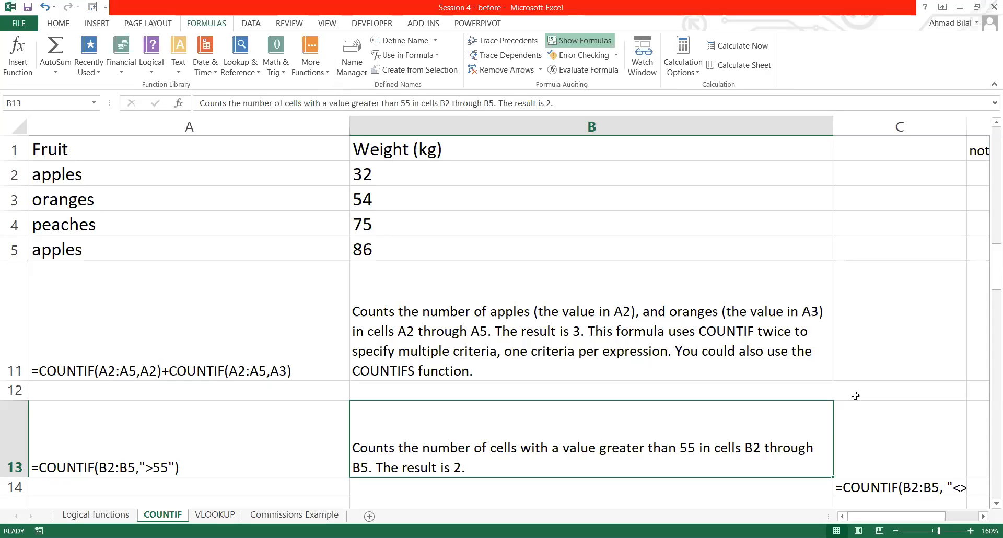
{"action": "key", "text": "alt+Tab"}
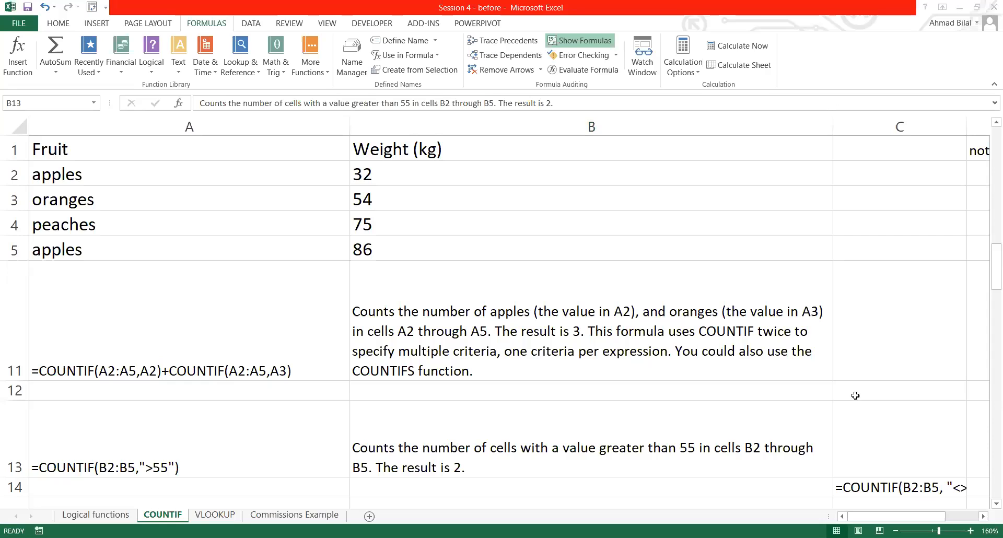
Step: Highlight the weights B2:B5 and open A13's greater-than-55 COUNTIF formula for editing
{"action": "key", "text": "alt+Tab"}
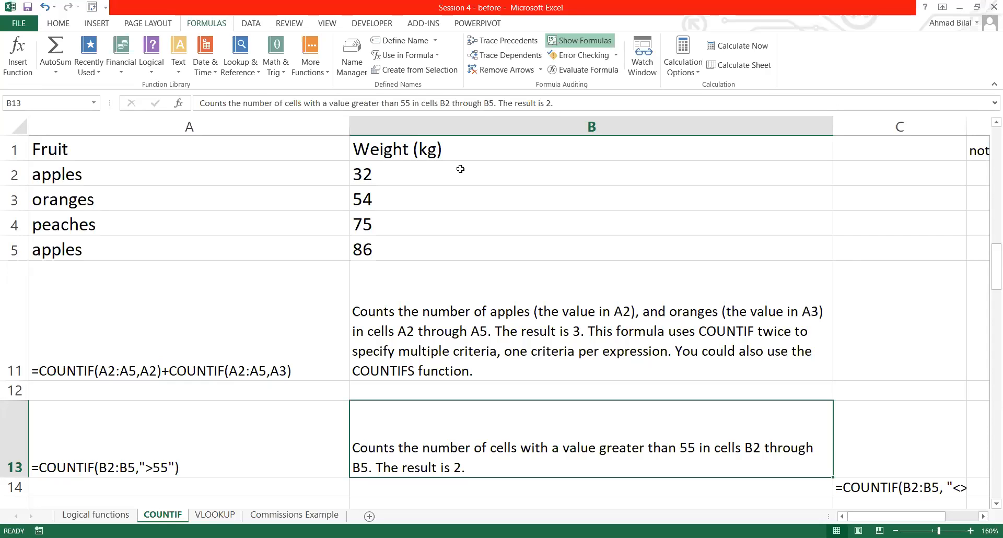
{"action": "left_click_drag", "start_coordinate": [461, 176], "coordinate": [447, 239]}
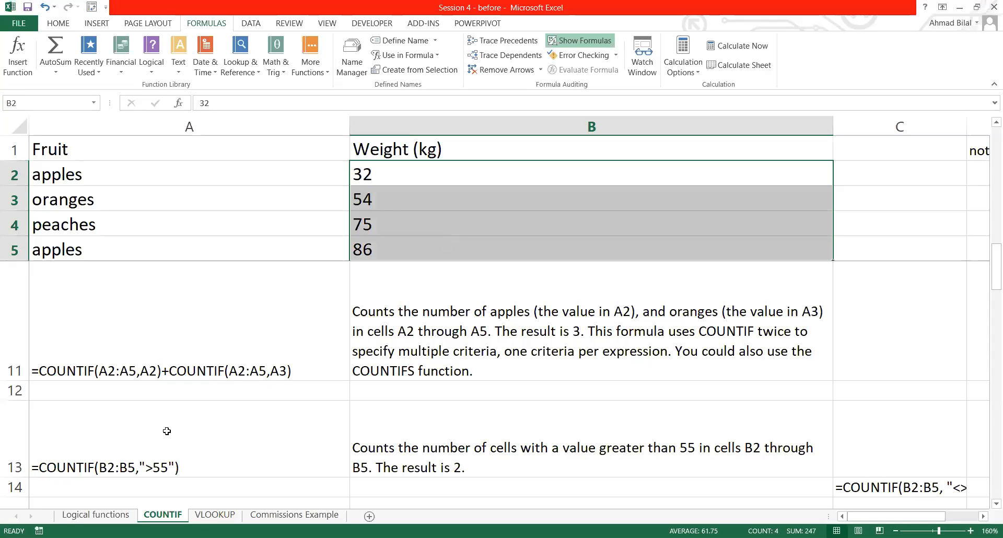
{"action": "left_click", "coordinate": [108, 471]}
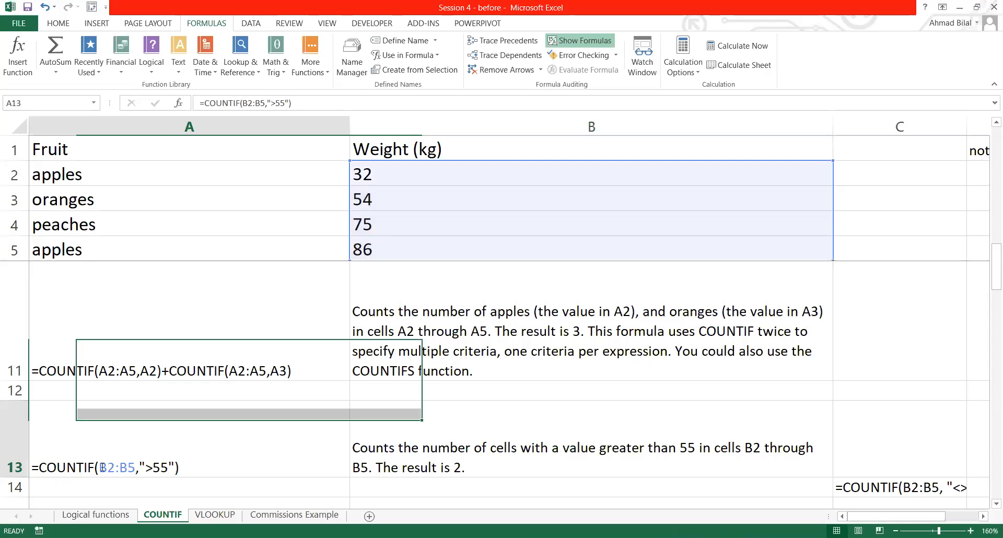
{"action": "double_click", "coordinate": [106, 469]}
{"action": "left_click_drag", "start_coordinate": [100, 468], "coordinate": [136, 468]}
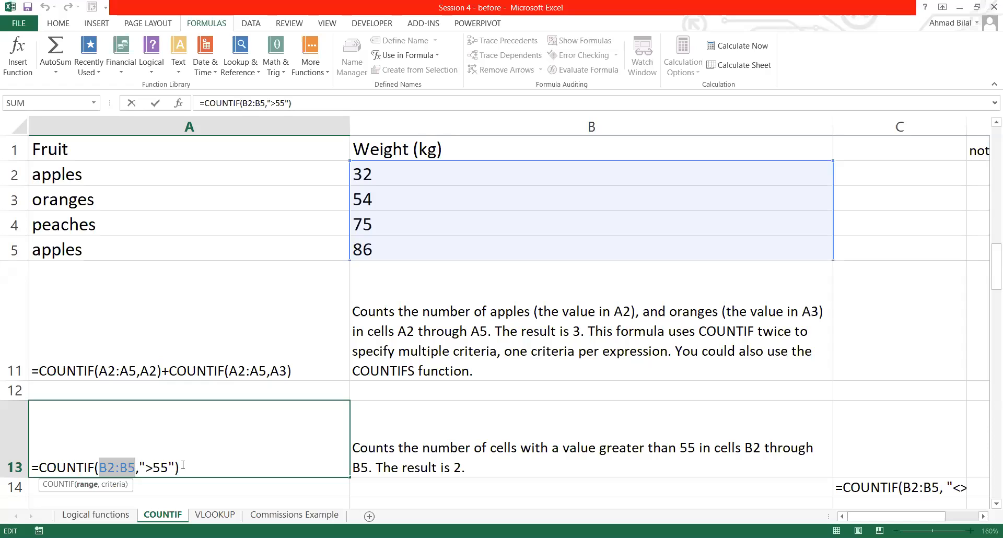
Step: Insert = after the > so A13's criterion reads ">=55"
{"action": "left_click", "coordinate": [174, 464]}
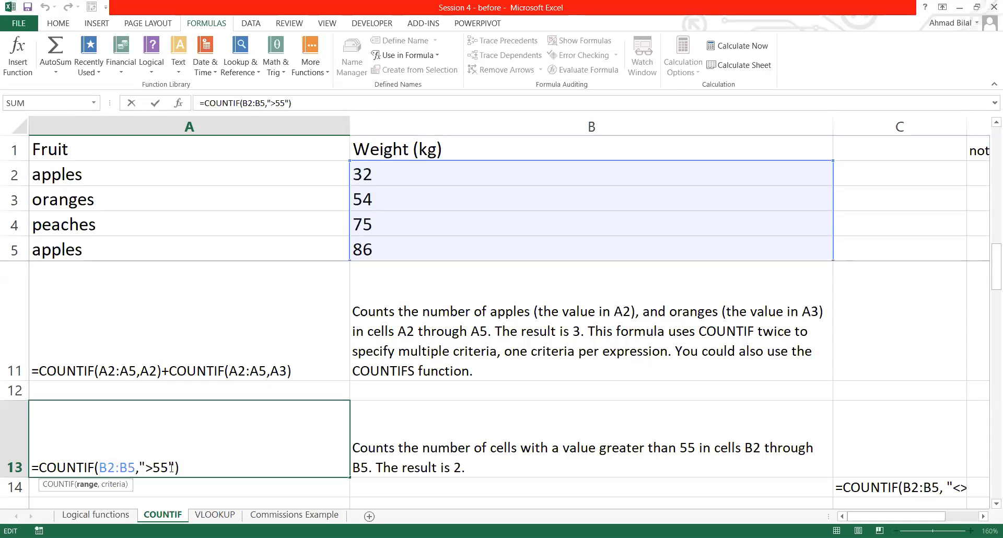
{"action": "left_click_drag", "start_coordinate": [179, 463], "coordinate": [140, 465]}
{"action": "left_click", "coordinate": [149, 464]}
{"action": "left_click_drag", "start_coordinate": [152, 466], "coordinate": [150, 465]}
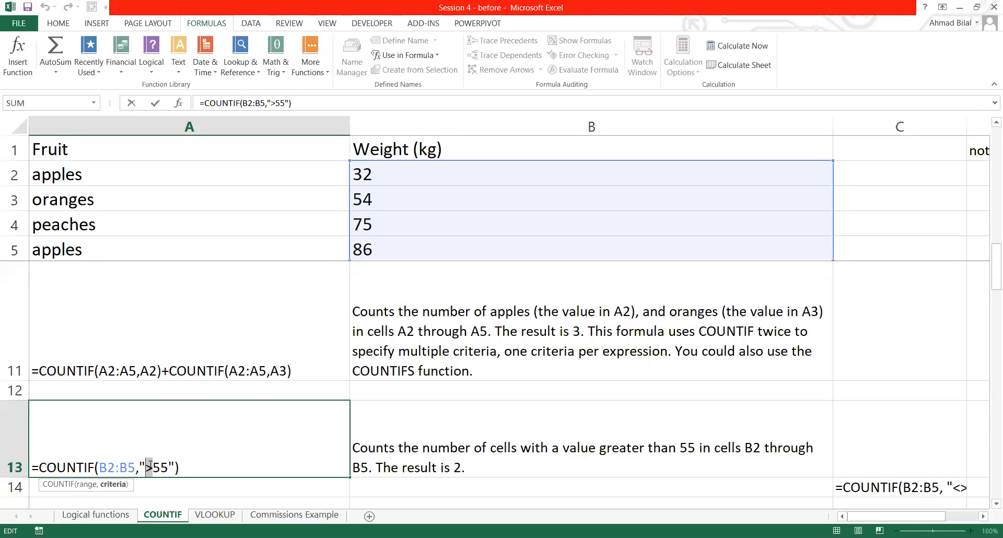
{"action": "left_click", "coordinate": [152, 468]}
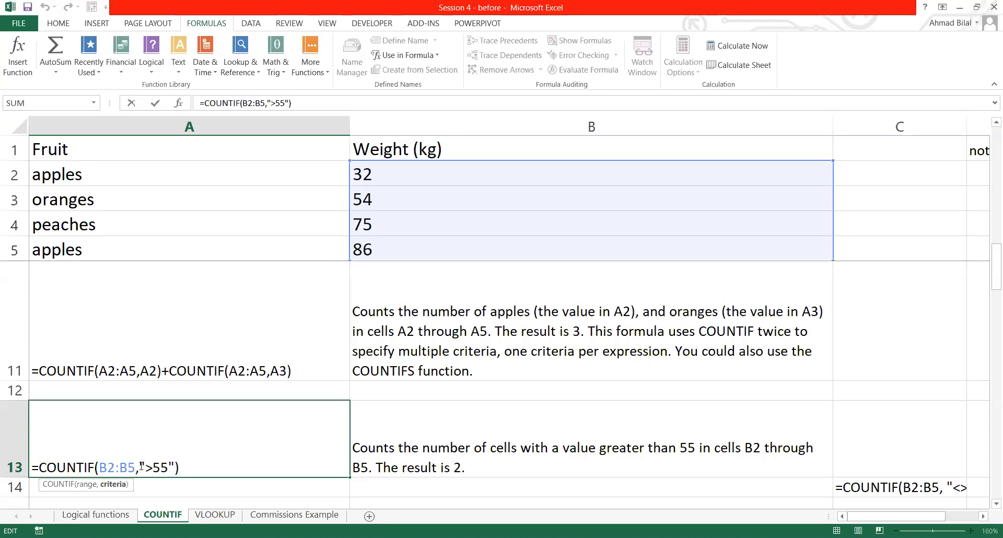
{"action": "left_click_drag", "start_coordinate": [140, 466], "coordinate": [173, 462]}
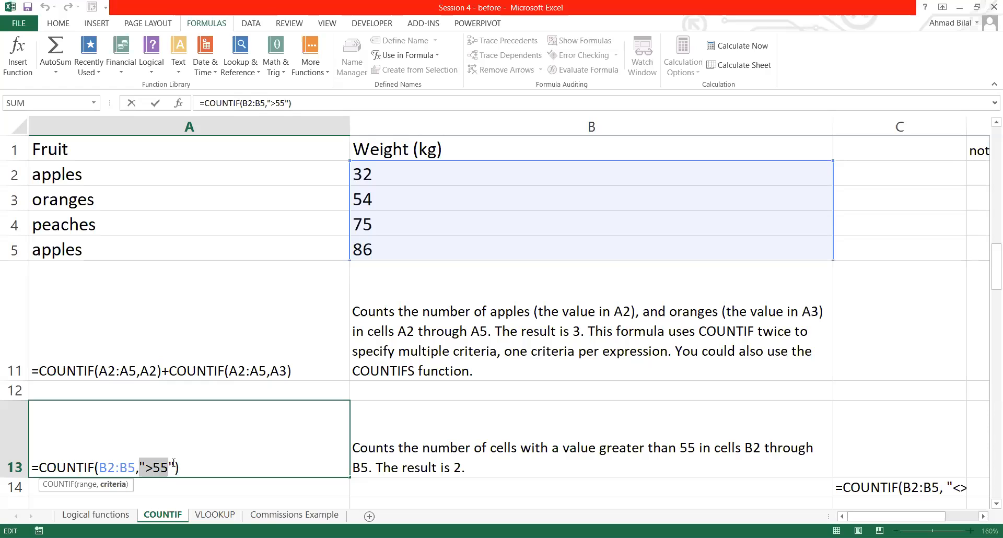
{"action": "left_click", "coordinate": [165, 469]}
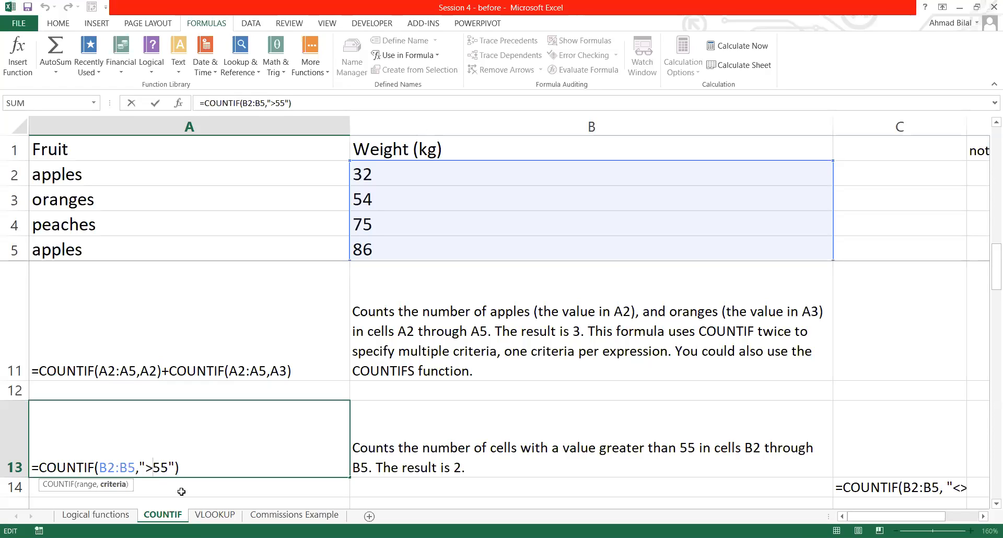
{"action": "type", "text": "="}
Step: Restore A13's criterion to ">55", then inspect C14's COUNTIF formula
{"action": "key", "text": "BackSpace"}
{"action": "key", "text": "Return"}
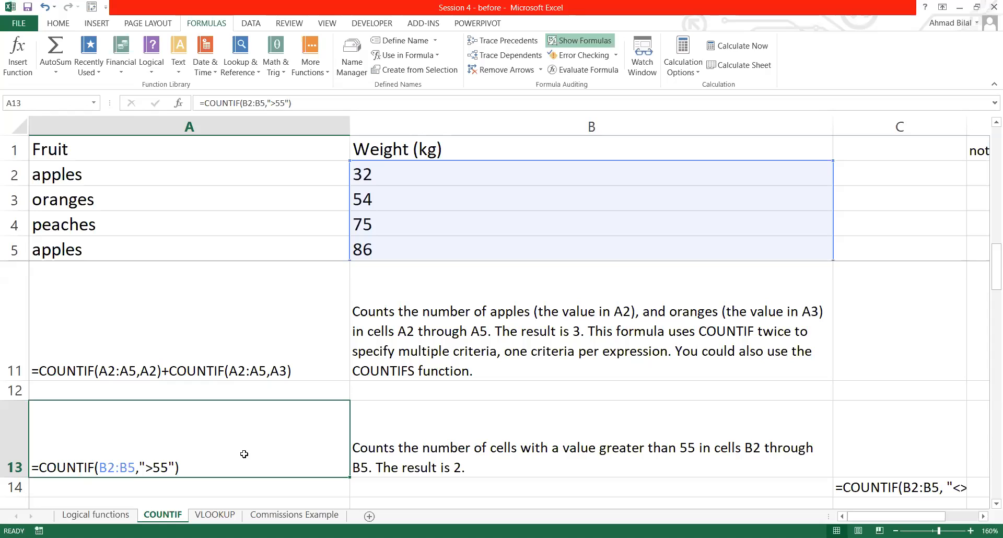
{"action": "key", "text": "Right"}
{"action": "key", "text": "Right"}
{"action": "key", "text": "Right"}
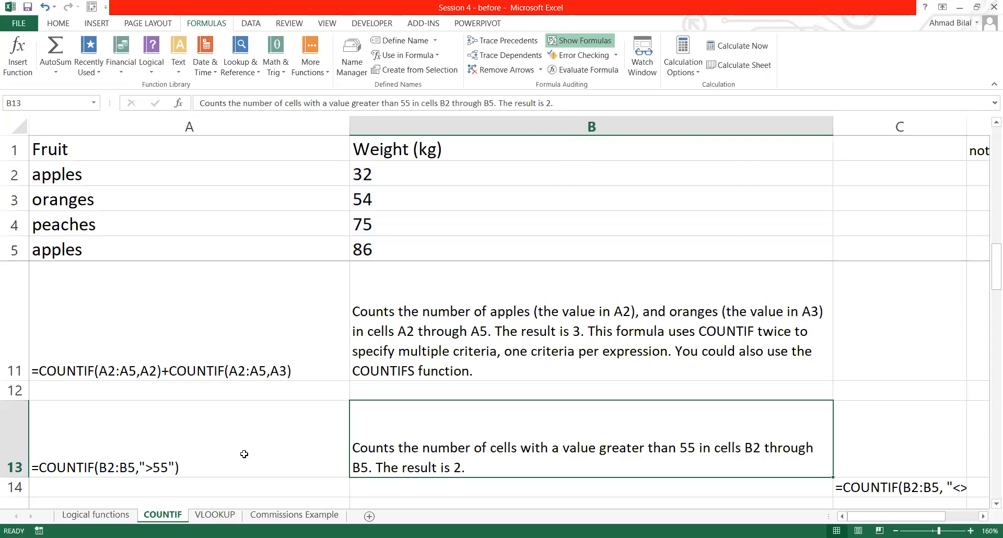
{"action": "key", "text": "Left"}
{"action": "key", "text": "Down"}
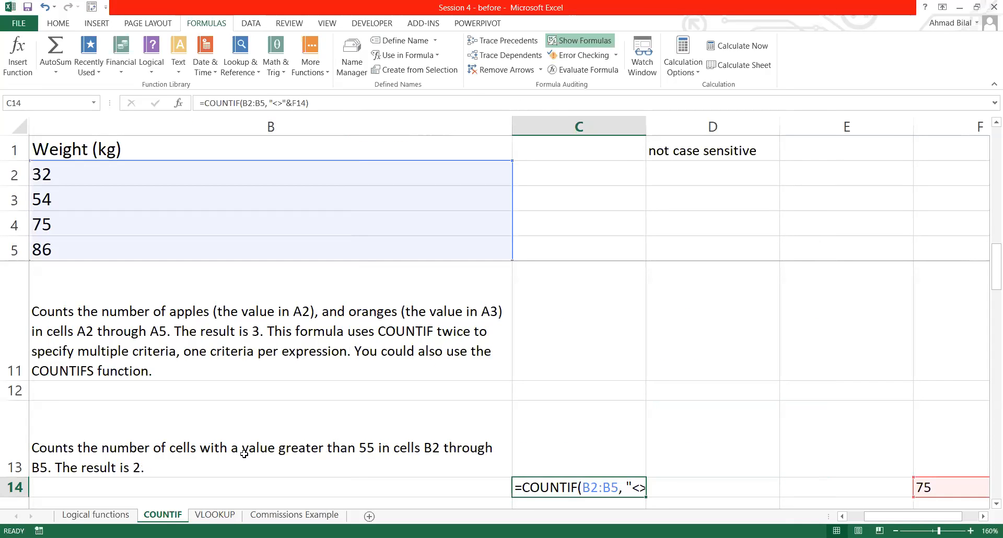
{"action": "key", "text": "F2"}
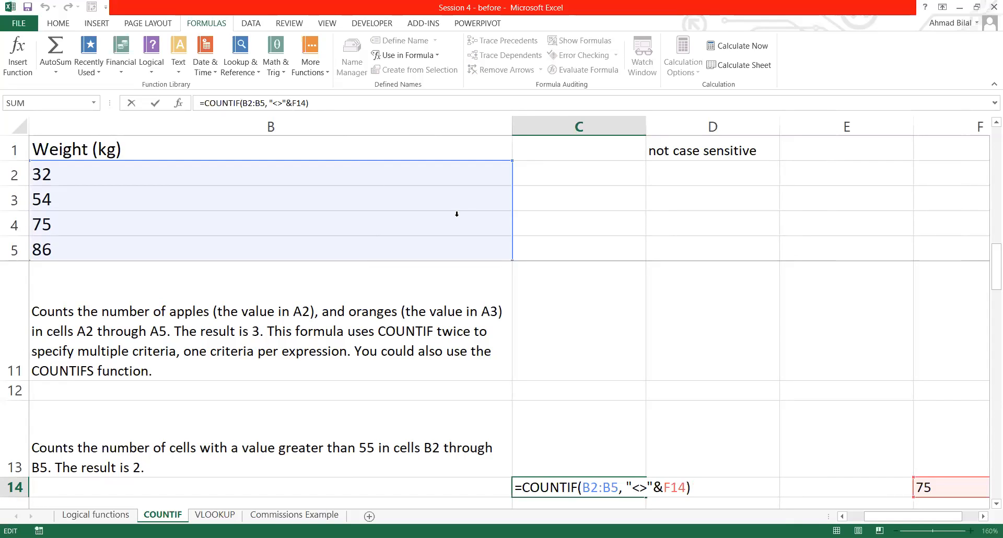
{"action": "left_click", "coordinate": [766, 381]}
{"action": "key", "text": "ctrl+grave"}
Step: Move through the example rows down to the not-equal-to-75 example in A15
{"action": "key", "text": "Down"}
{"action": "key", "text": "Right"}
{"action": "key", "text": "Down"}
{"action": "key", "text": "Right"}
{"action": "key", "text": "Down"}
{"action": "key", "text": "Left"}
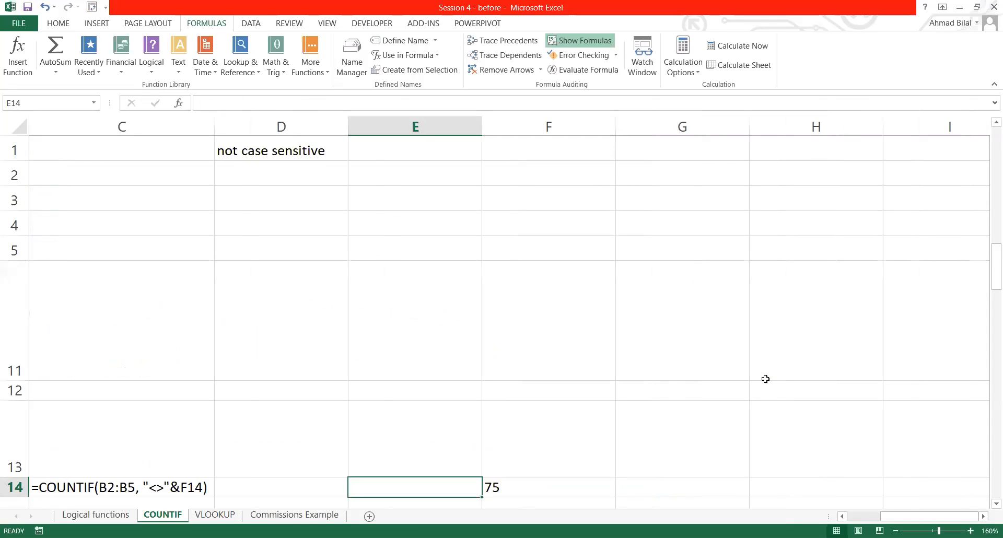
{"action": "key", "text": "Left"}
{"action": "key", "text": "Left"}
{"action": "key", "text": "Left"}
{"action": "key", "text": "Left"}
{"action": "key", "text": "Up"}
{"action": "key", "text": "Right"}
{"action": "key", "text": "Down"}
{"action": "key", "text": "Left"}
{"action": "key", "text": "Down"}
{"action": "key", "text": "Down"}
{"action": "key", "text": "Down"}
{"action": "key", "text": "Up"}
{"action": "key", "text": "Up"}
{"action": "key", "text": "Up"}
{"action": "key", "text": "Down"}
{"action": "key", "text": "Up"}
{"action": "key", "text": "Up"}
{"action": "key", "text": "Down"}
{"action": "key", "text": "Down"}
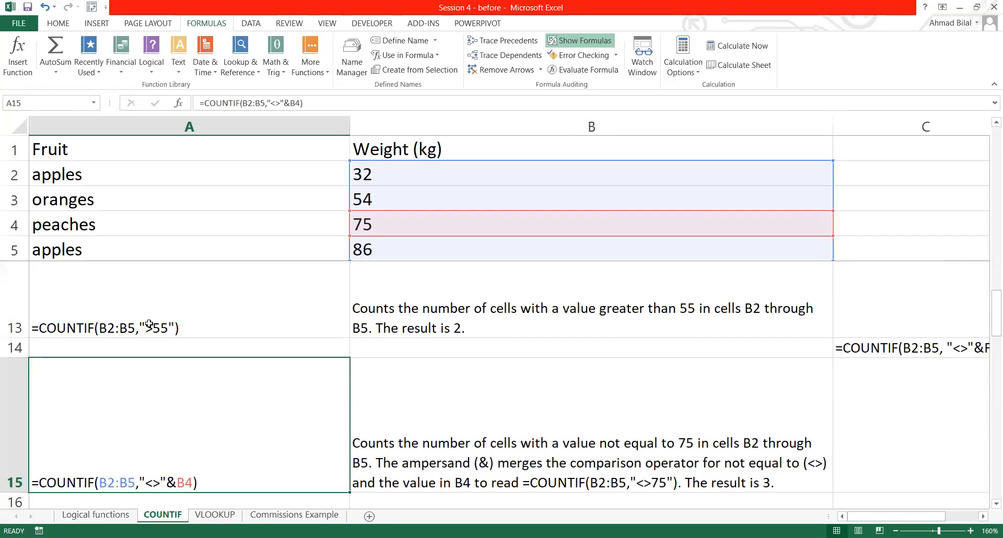
{"action": "left_click", "coordinate": [185, 321]}
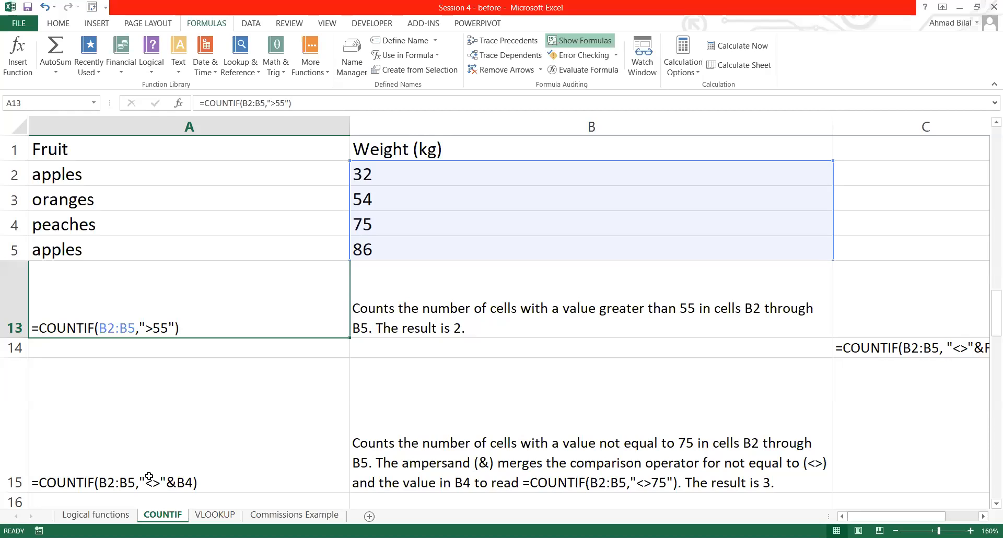
{"action": "left_click", "coordinate": [536, 306]}
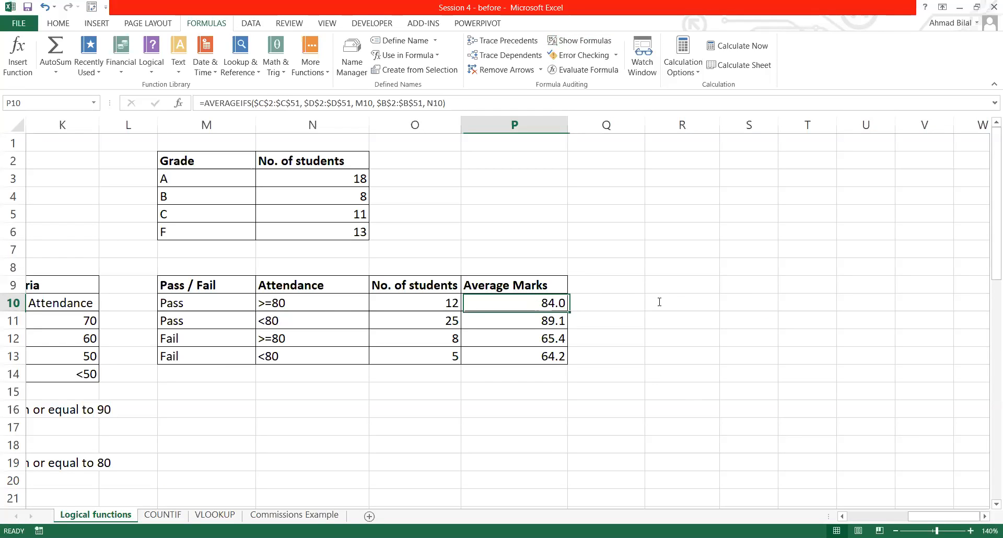
{"action": "key", "text": "F2"}
{"action": "left_click", "coordinate": [715, 302]}
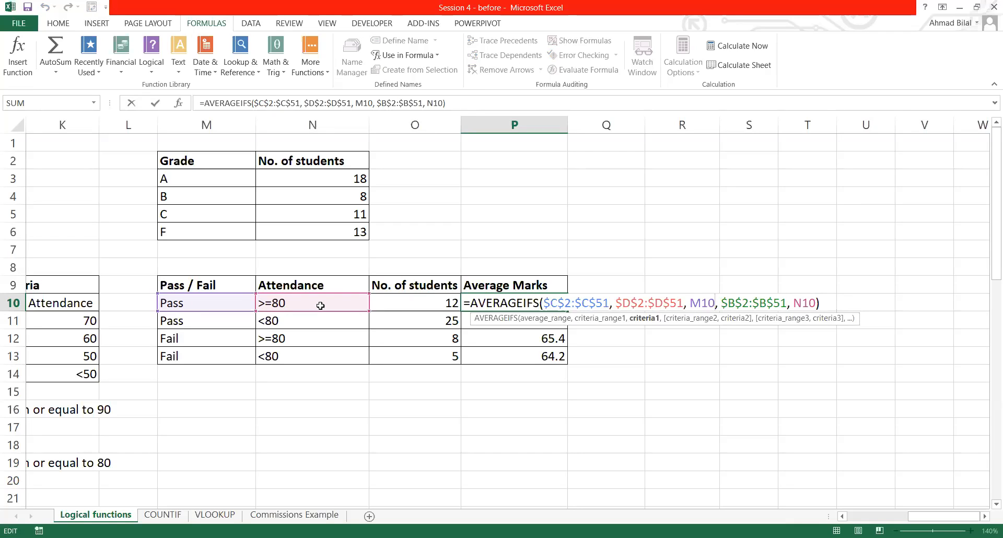
{"action": "key", "text": "ctrl+Return"}
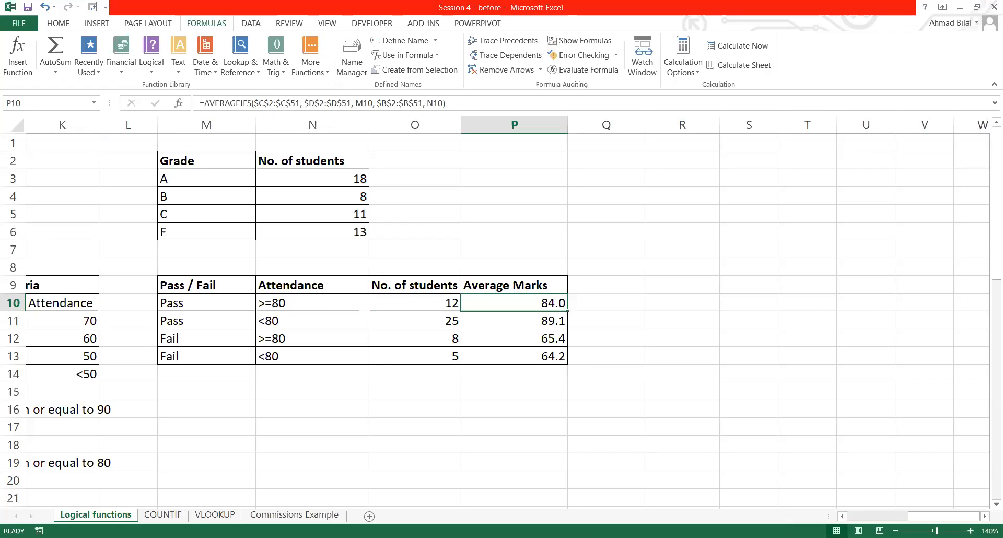
{"action": "left_click", "coordinate": [163, 515]}
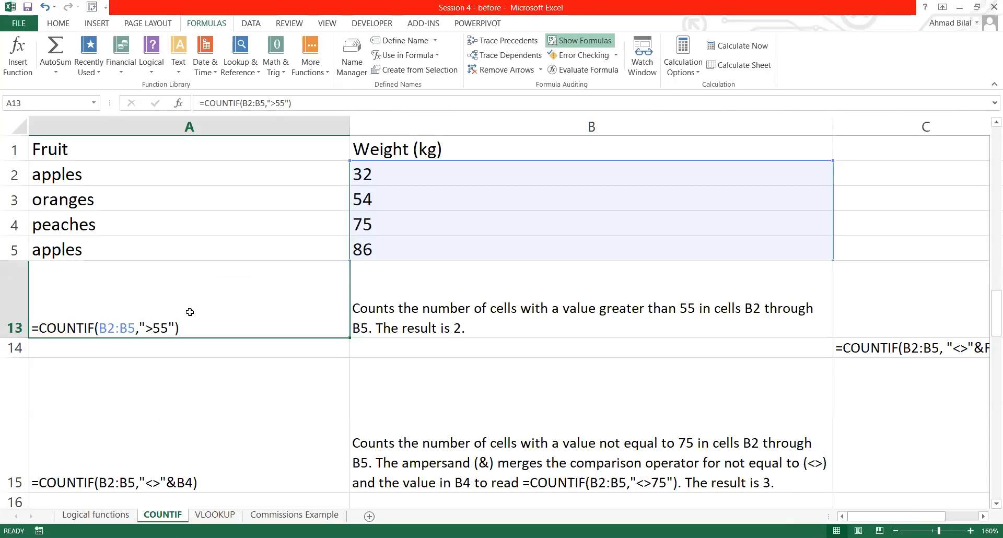
Step: Highlight weights B2:B5 and reopen A15's =COUNTIF(B2:B5,"<>"&B4) to show its colored references
{"action": "double_click", "coordinate": [199, 483]}
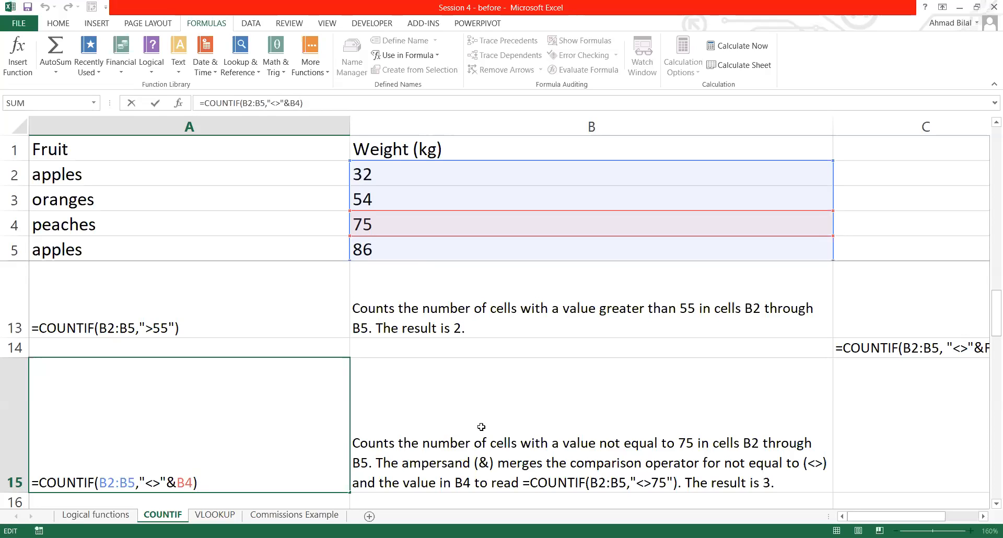
{"action": "key", "text": "Escape"}
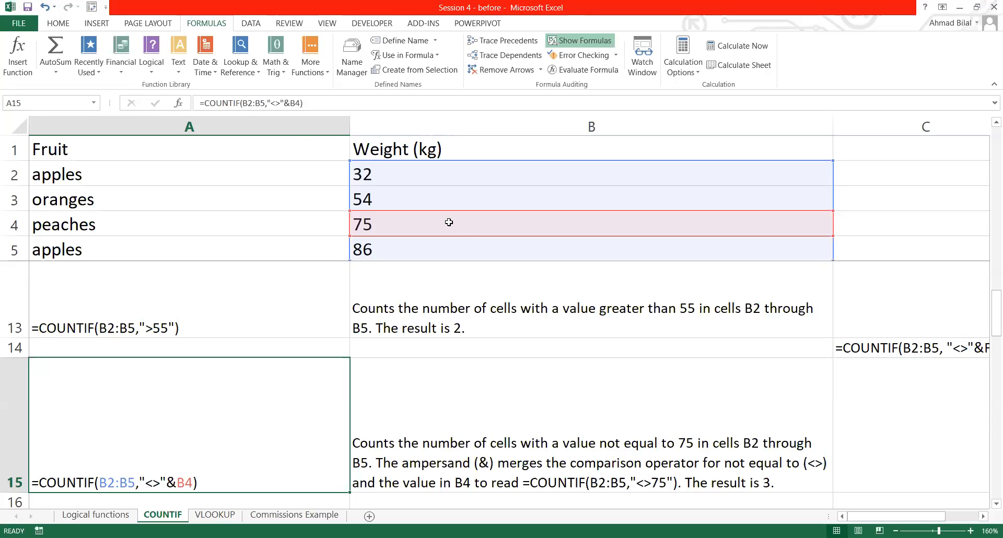
{"action": "left_click_drag", "start_coordinate": [424, 171], "coordinate": [440, 244]}
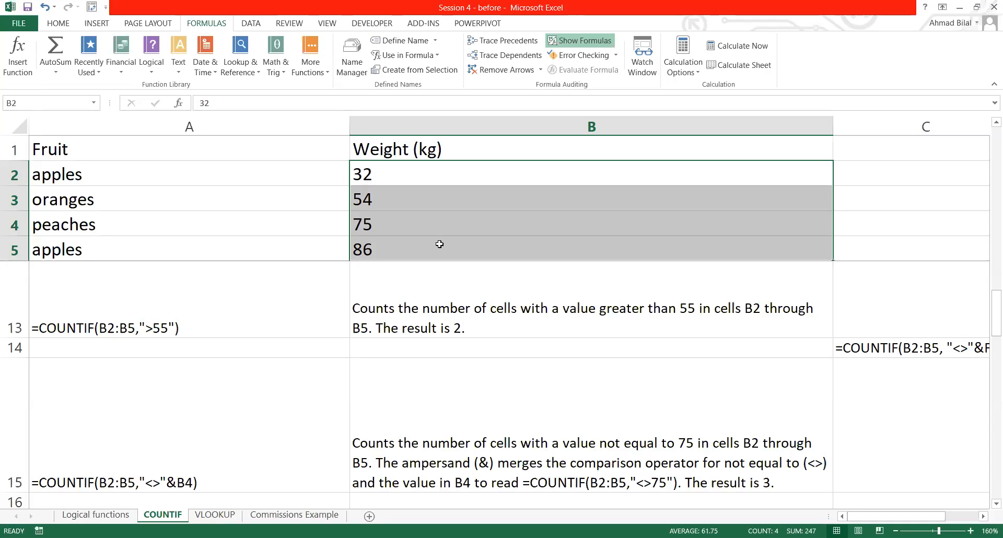
{"action": "left_click", "coordinate": [455, 172]}
{"action": "left_click_drag", "start_coordinate": [456, 199], "coordinate": [465, 256]}
{"action": "double_click", "coordinate": [127, 471]}
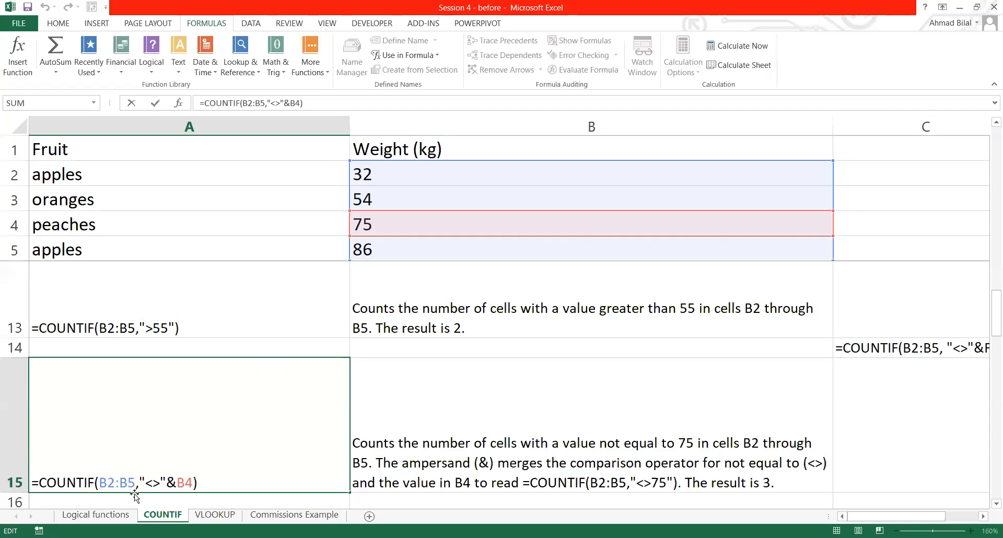
Step: Highlight the quoted "<>" operator and the & joiner in A15's formula
{"action": "left_click_drag", "start_coordinate": [160, 484], "coordinate": [147, 483]}
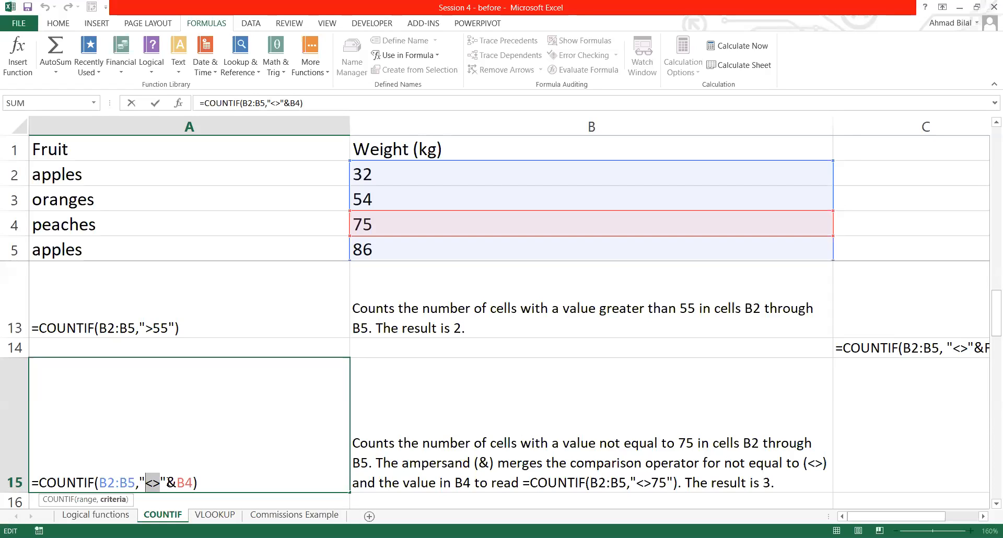
{"action": "left_click", "coordinate": [176, 483]}
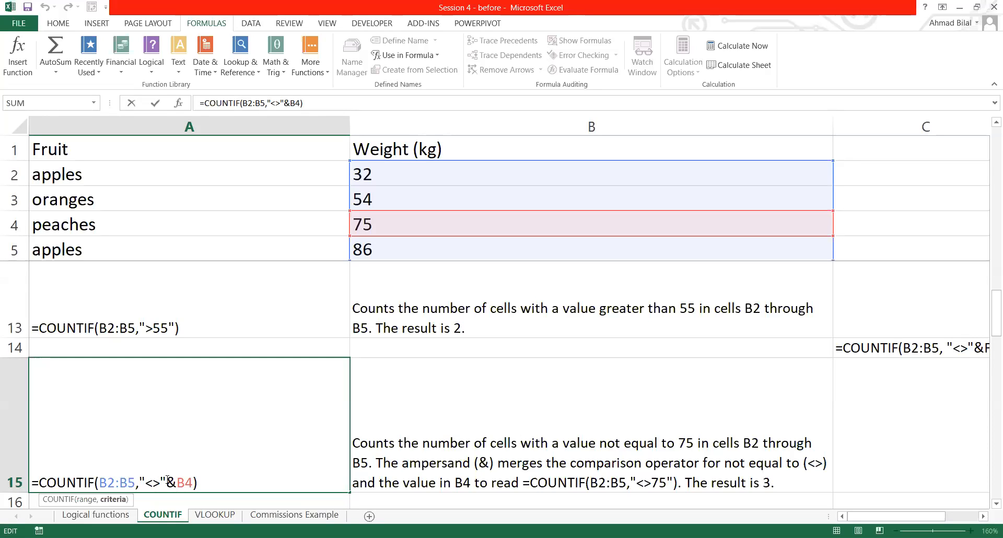
{"action": "left_click", "coordinate": [167, 481]}
{"action": "left_click_drag", "start_coordinate": [140, 481], "coordinate": [166, 484]}
{"action": "left_click", "coordinate": [161, 483]}
{"action": "left_click_drag", "start_coordinate": [142, 483], "coordinate": [139, 482]}
{"action": "left_click", "coordinate": [154, 483]}
{"action": "double_click", "coordinate": [173, 483]}
{"action": "left_click", "coordinate": [166, 483]}
Step: Highlight the & and B4 reference, revisit "<>", then leave A15 unchanged
{"action": "key", "text": "Right"}
{"action": "key", "text": "shift+Left"}
{"action": "left_click_drag", "start_coordinate": [177, 484], "coordinate": [193, 484]}
{"action": "left_click", "coordinate": [156, 482]}
{"action": "left_click_drag", "start_coordinate": [159, 483], "coordinate": [149, 482]}
{"action": "left_click", "coordinate": [206, 479]}
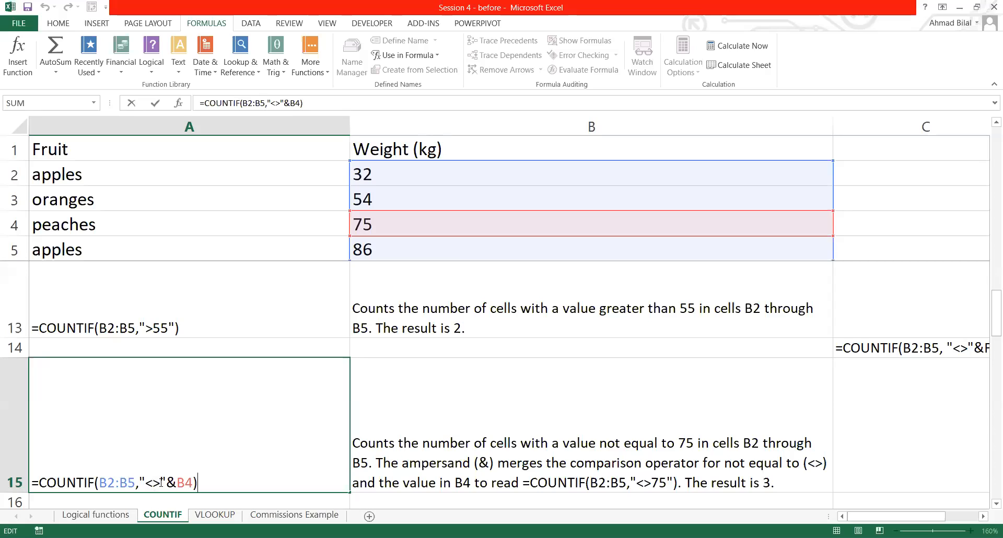
{"action": "left_click_drag", "start_coordinate": [166, 479], "coordinate": [139, 480]}
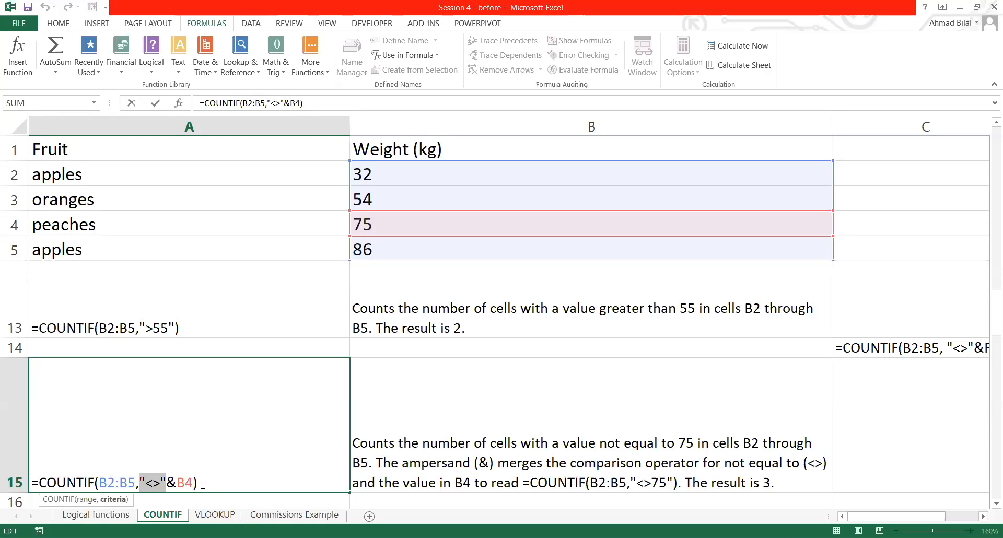
{"action": "left_click", "coordinate": [176, 481]}
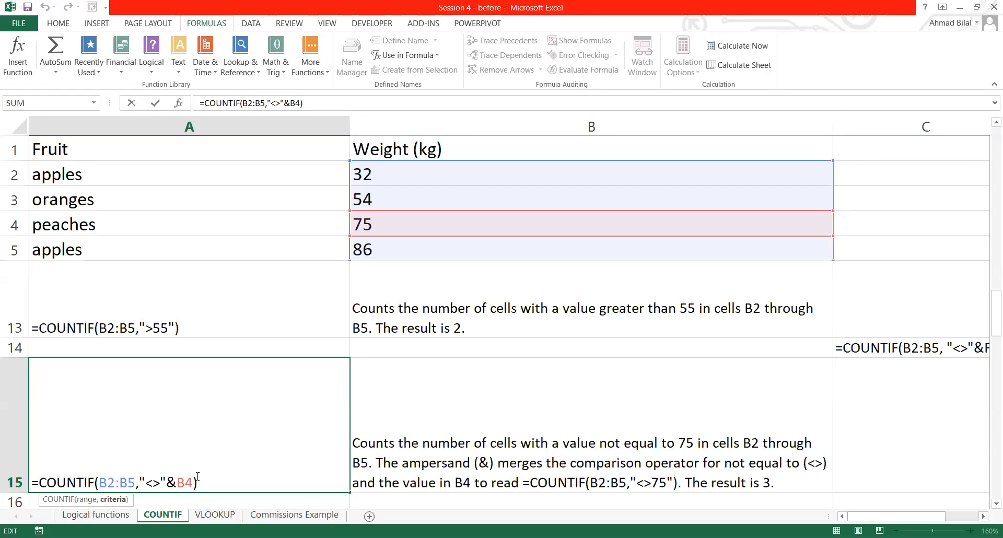
{"action": "key", "text": "Escape"}
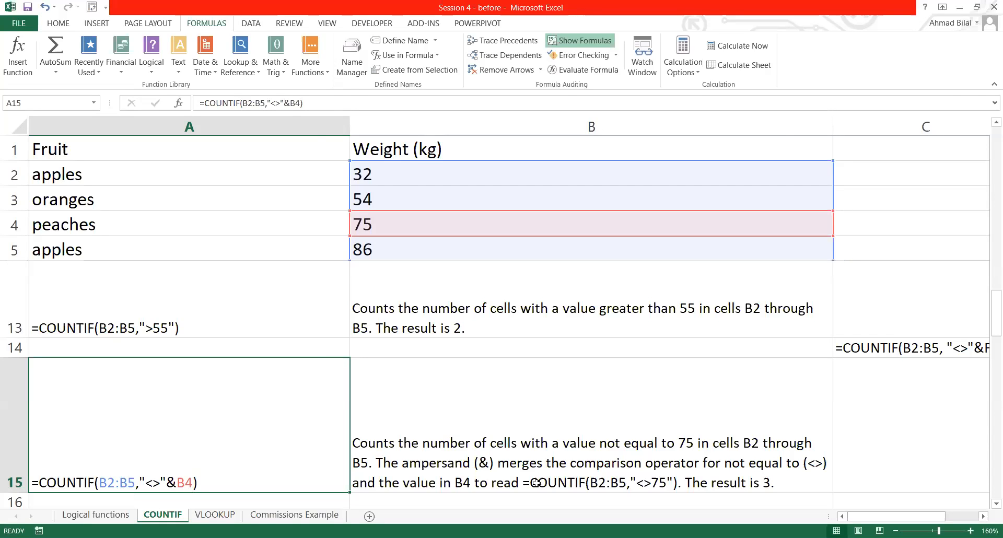
Step: Select the =COUNTIF(B2:B5,"<>75") text within B15's explanation
{"action": "left_click", "coordinate": [537, 483]}
{"action": "double_click", "coordinate": [526, 482]}
{"action": "left_click_drag", "start_coordinate": [524, 482], "coordinate": [685, 482]}
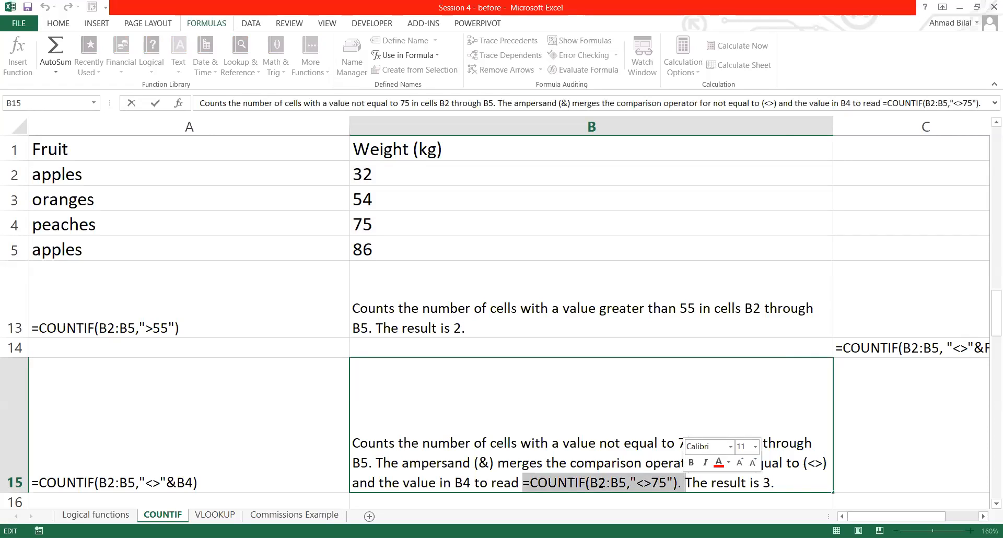
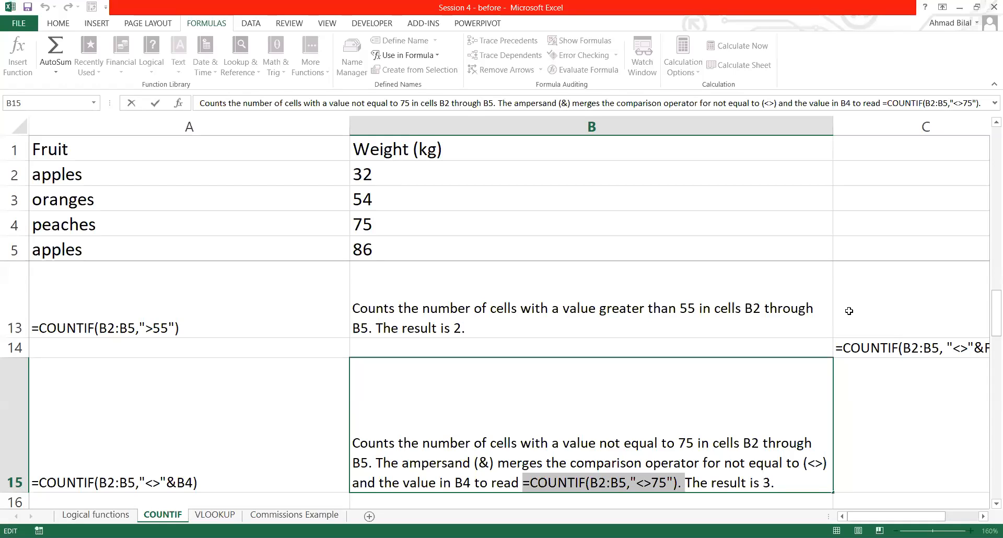
Step: Leave the row 15 description and move to the row 17 description in B17
{"action": "key", "text": "alt+Tab"}
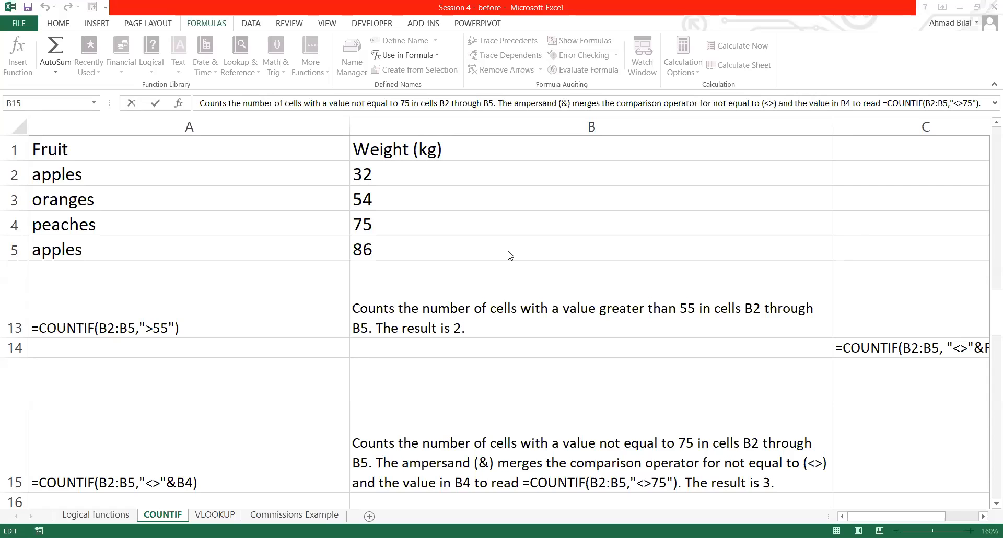
{"action": "left_click", "coordinate": [298, 410]}
{"action": "key", "text": "Down"}
{"action": "key", "text": "Down"}
{"action": "key", "text": "Down"}
{"action": "key", "text": "Down"}
{"action": "key", "text": "Up"}
{"action": "key", "text": "Up"}
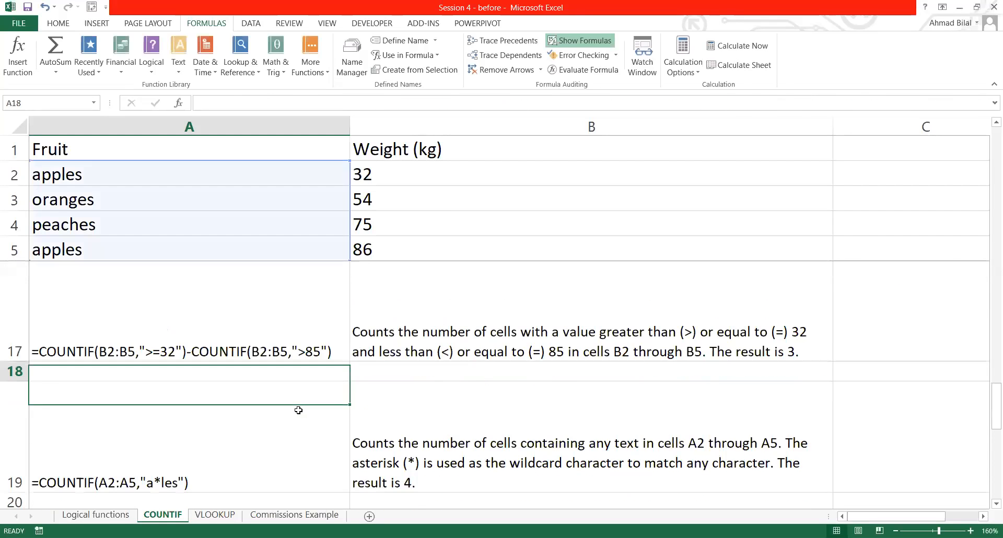
{"action": "key", "text": "Up"}
{"action": "key", "text": "Up"}
{"action": "key", "text": "Down"}
{"action": "key", "text": "Up"}
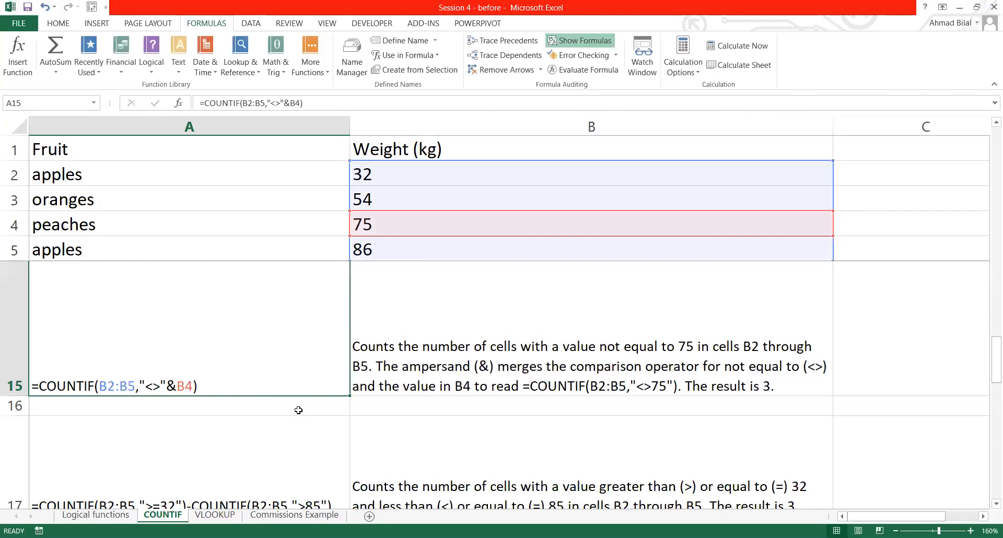
{"action": "key", "text": "Down"}
{"action": "key", "text": "Down"}
{"action": "key", "text": "Right"}
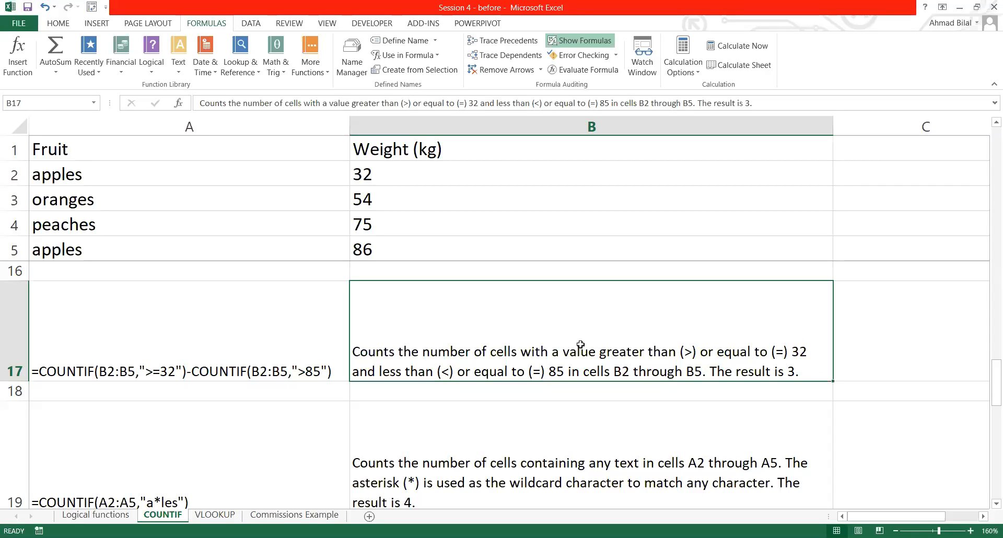
Step: In the row 17 description, highlight the lower limit 32 and the upper limit 85
{"action": "double_click", "coordinate": [570, 329]}
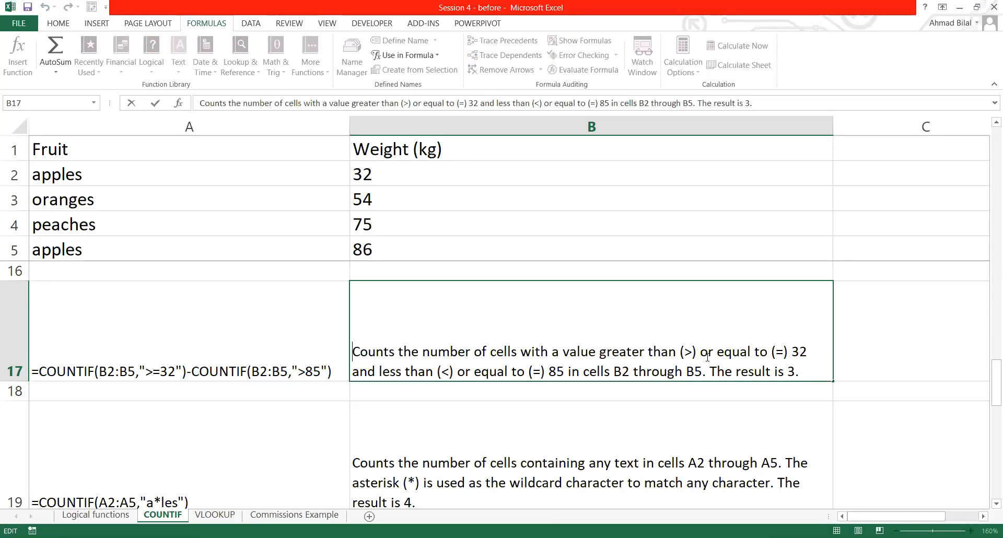
{"action": "left_click_drag", "start_coordinate": [814, 350], "coordinate": [794, 349]}
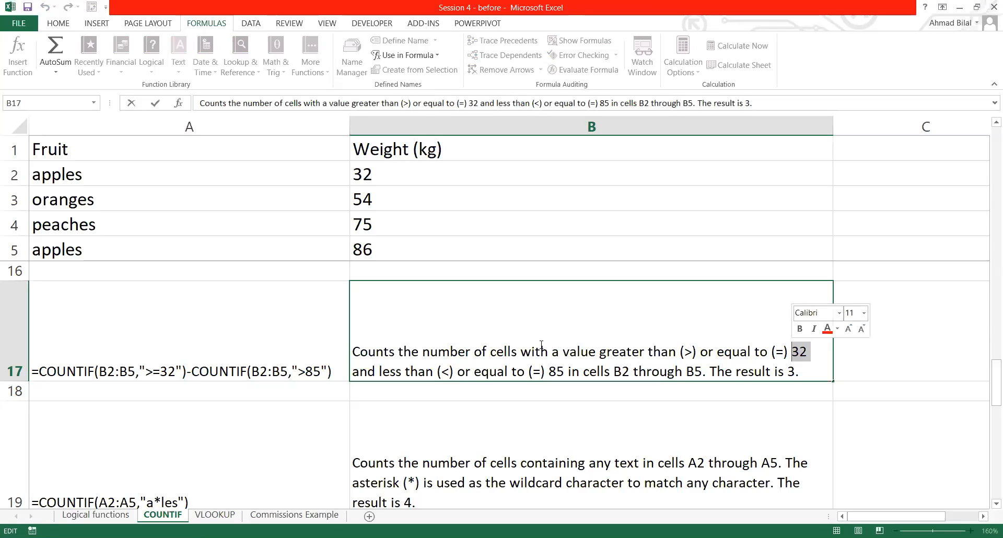
{"action": "left_click", "coordinate": [564, 371]}
{"action": "left_click_drag", "start_coordinate": [565, 371], "coordinate": [549, 371]}
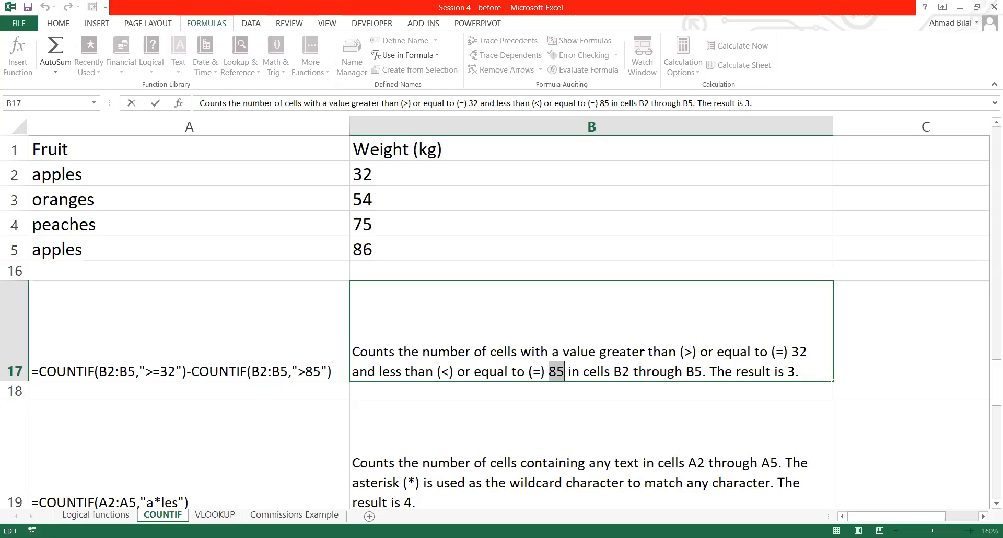
{"action": "left_click", "coordinate": [558, 373]}
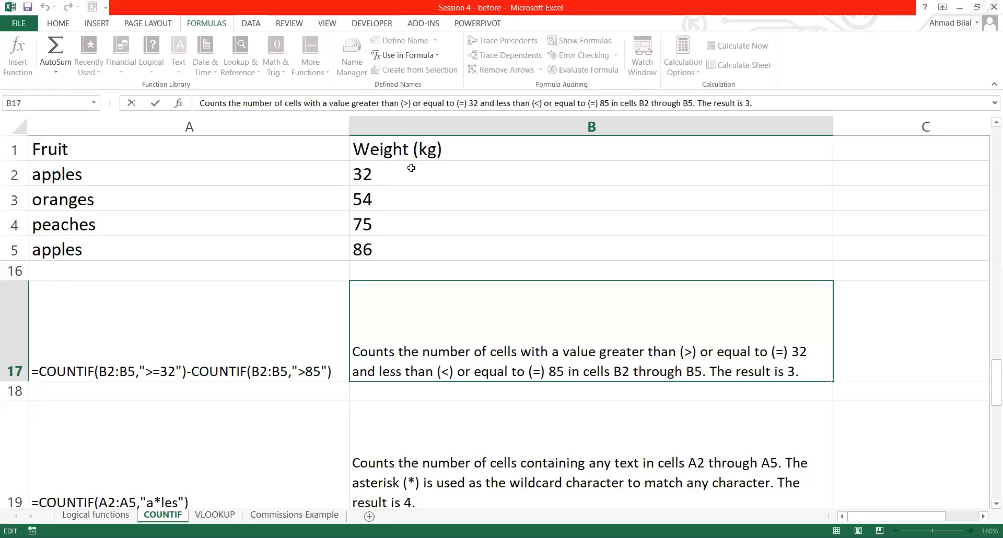
Step: Select the weights B2:B5, then B2:B4 to see their count, and show A17's COUNTIF formula
{"action": "left_click_drag", "start_coordinate": [412, 168], "coordinate": [412, 248]}
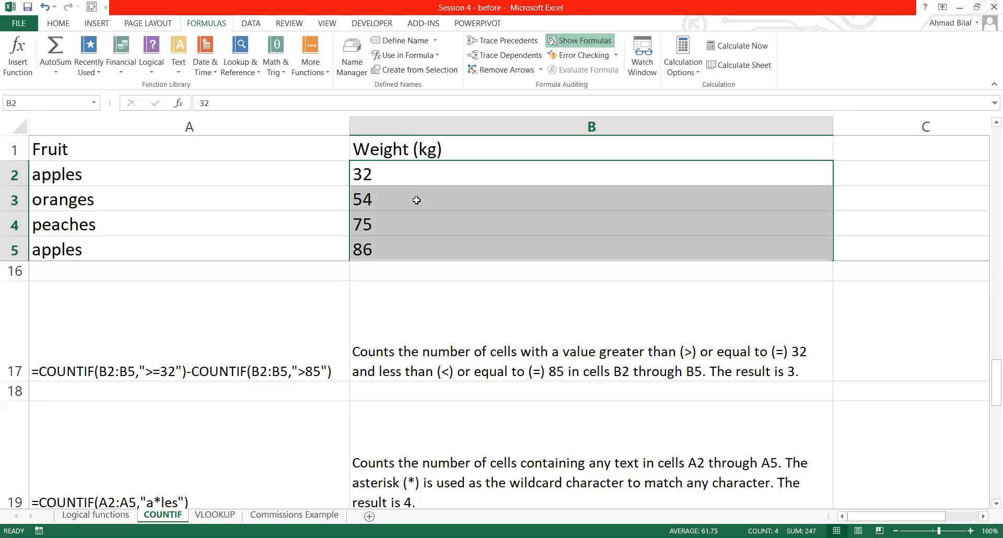
{"action": "left_click_drag", "start_coordinate": [416, 231], "coordinate": [432, 173]}
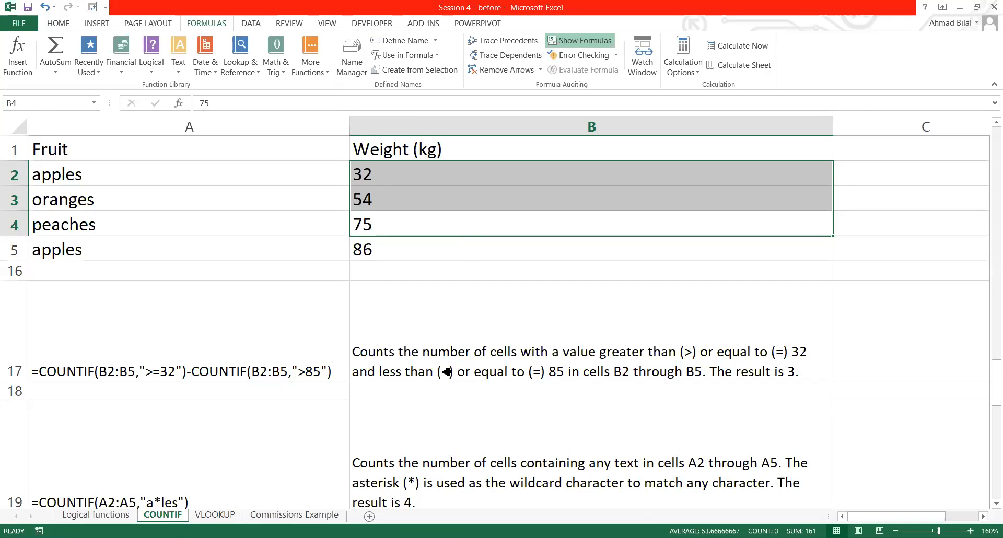
{"action": "left_click", "coordinate": [292, 349]}
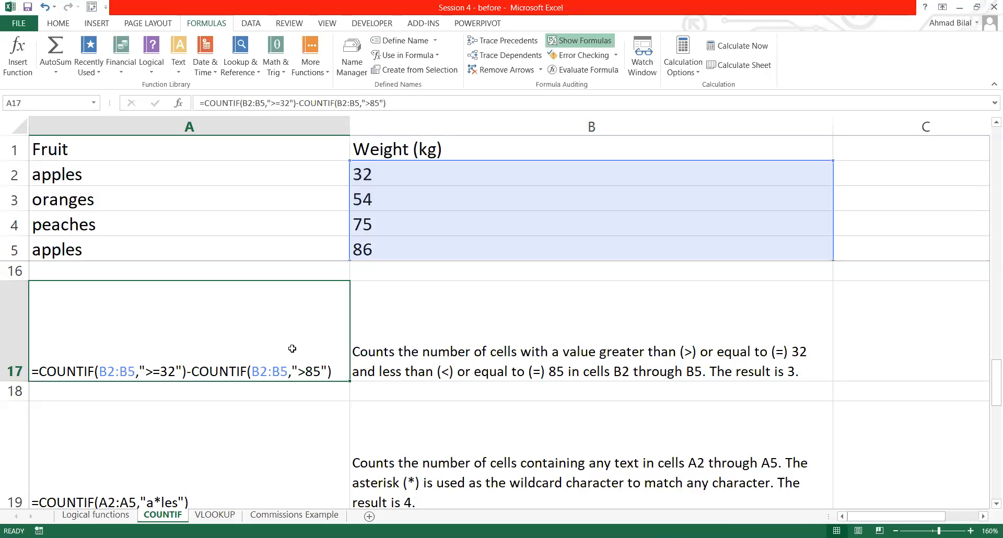
{"action": "double_click", "coordinate": [188, 371]}
{"action": "left_click_drag", "start_coordinate": [54, 373], "coordinate": [33, 373]}
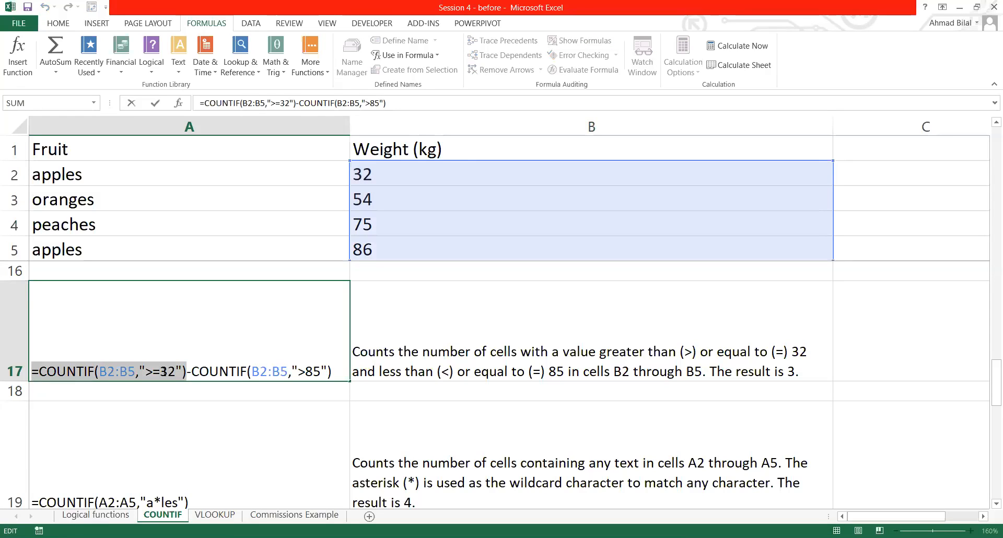
{"action": "left_click", "coordinate": [183, 372]}
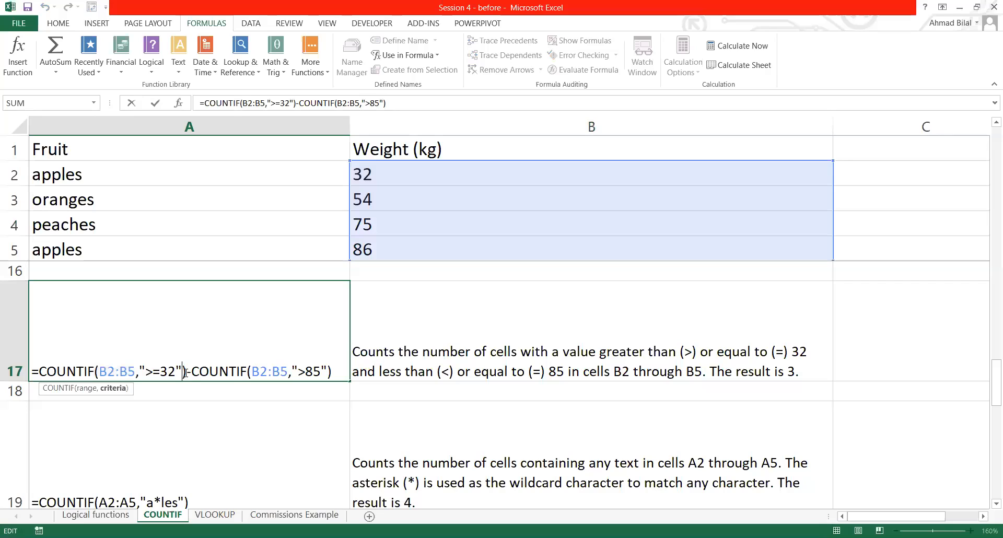
{"action": "left_click", "coordinate": [188, 371]}
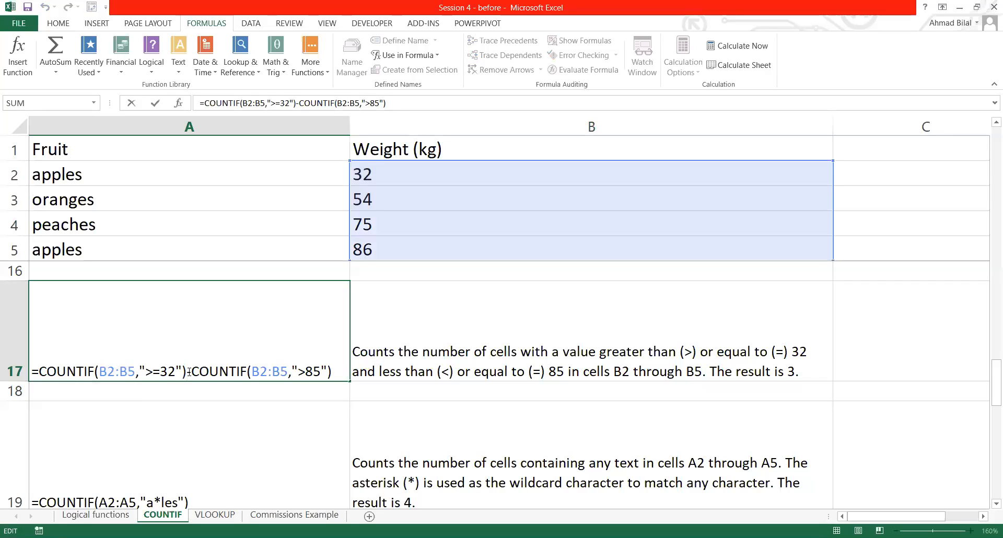
{"action": "double_click", "coordinate": [164, 365]}
{"action": "left_click", "coordinate": [182, 371]}
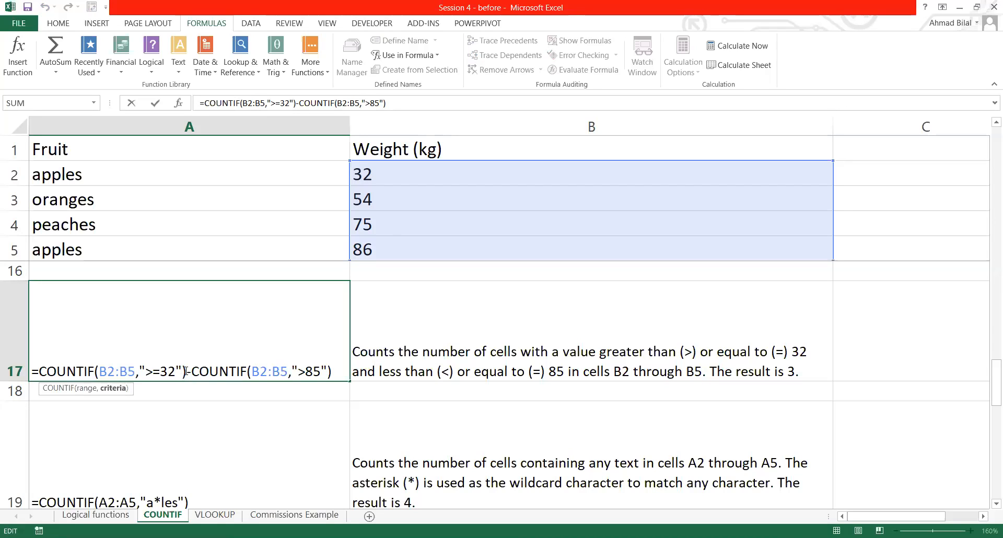
{"action": "key", "text": "ctrl+grave"}
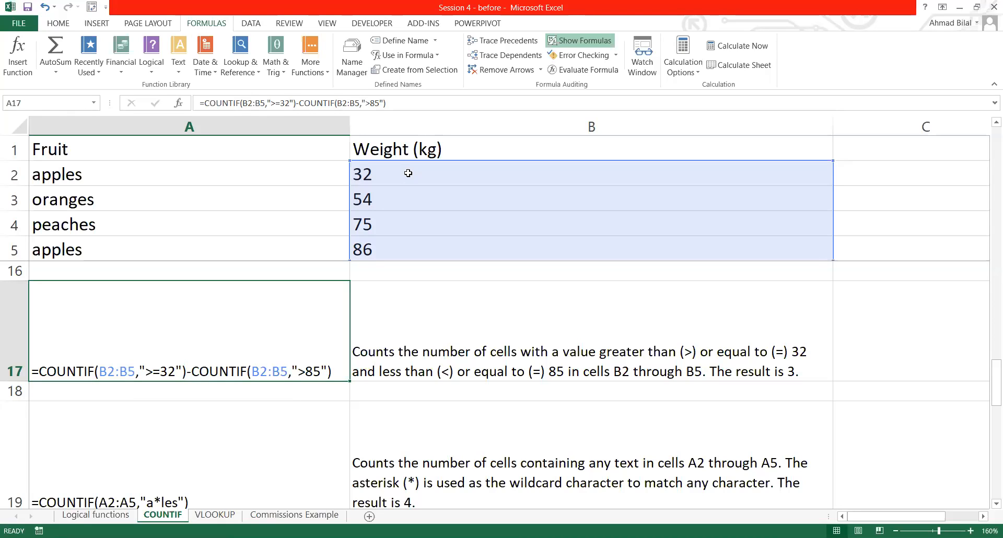
{"action": "left_click", "coordinate": [414, 171]}
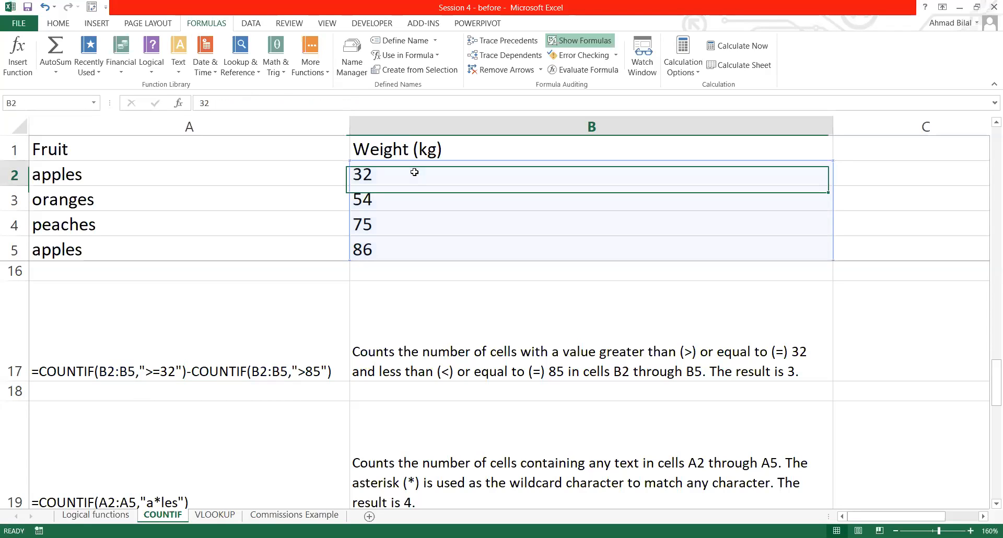
{"action": "left_click_drag", "start_coordinate": [410, 173], "coordinate": [440, 233]}
{"action": "scroll", "coordinate": [440, 232], "scroll_direction": "down", "scroll_amount": 4}
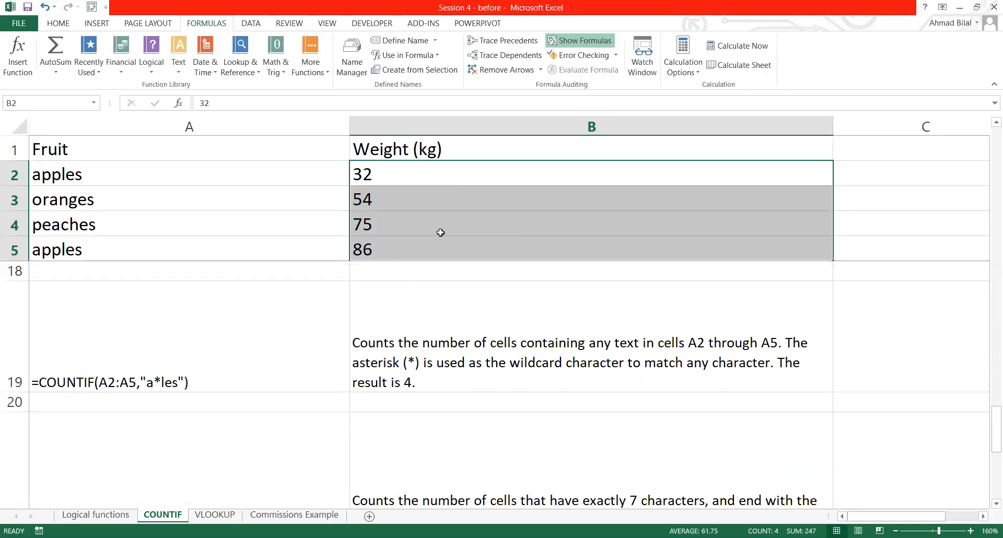
{"action": "scroll", "coordinate": [438, 288], "scroll_direction": "up", "scroll_amount": 1}
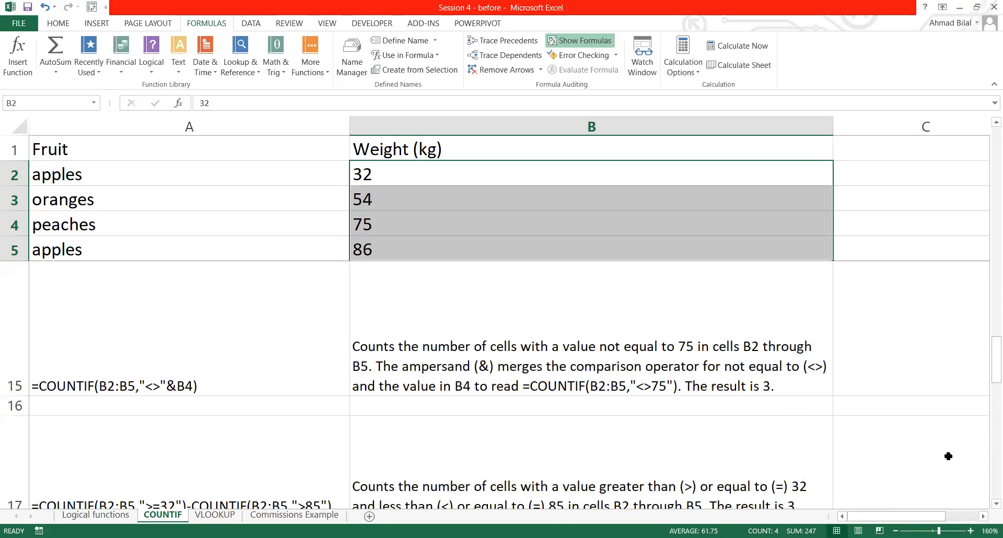
{"action": "left_click", "coordinate": [991, 503]}
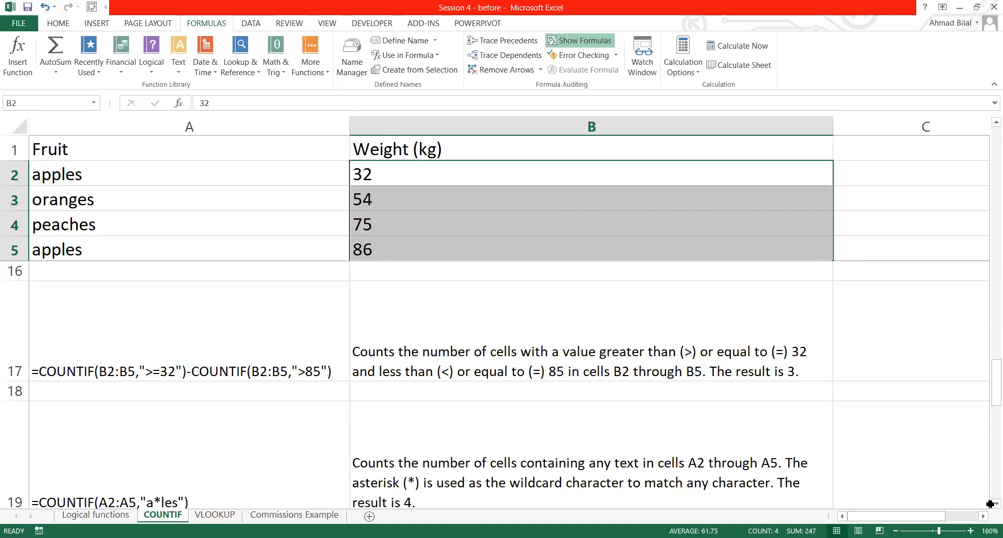
{"action": "left_click", "coordinate": [554, 215]}
{"action": "left_click_drag", "start_coordinate": [507, 175], "coordinate": [508, 242]}
{"action": "double_click", "coordinate": [191, 372]}
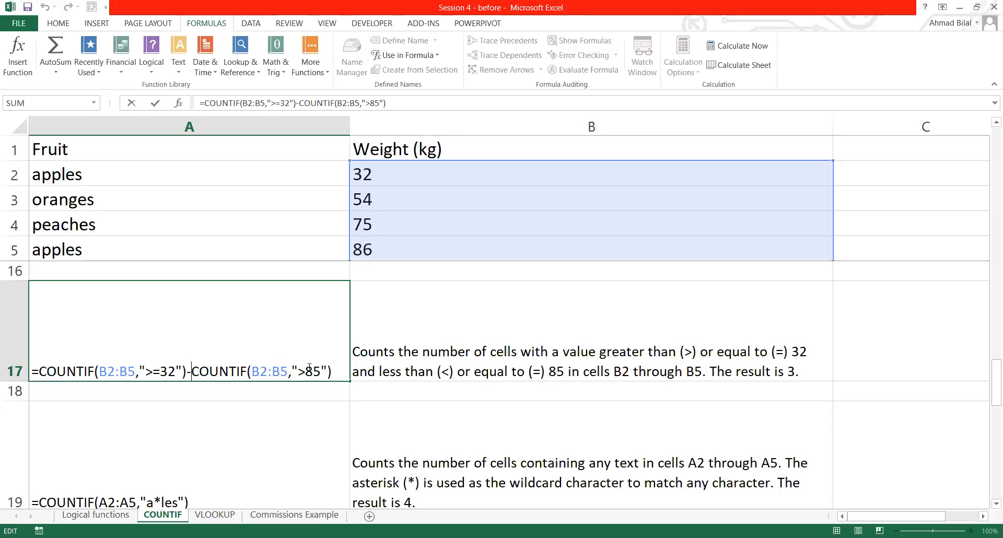
{"action": "double_click", "coordinate": [188, 370]}
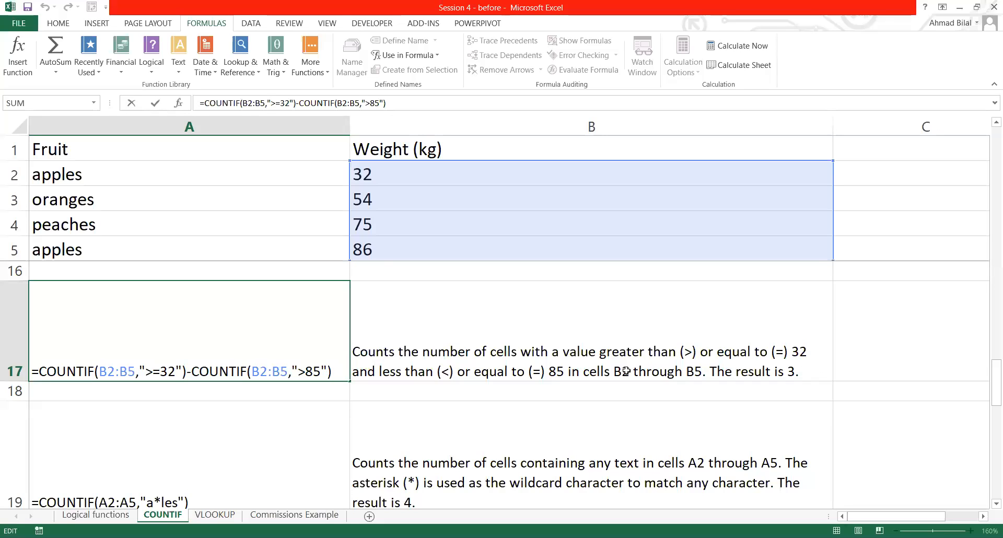
Step: Start a COUNTIFS formula in C17 with B2:B5 as the first criteria range
{"action": "left_click", "coordinate": [934, 358]}
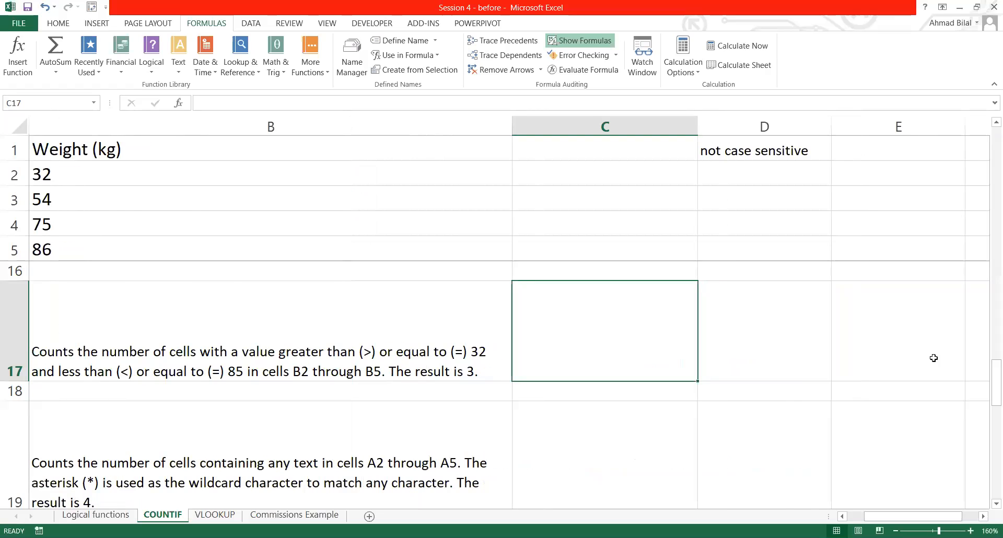
{"action": "type", "text": "="}
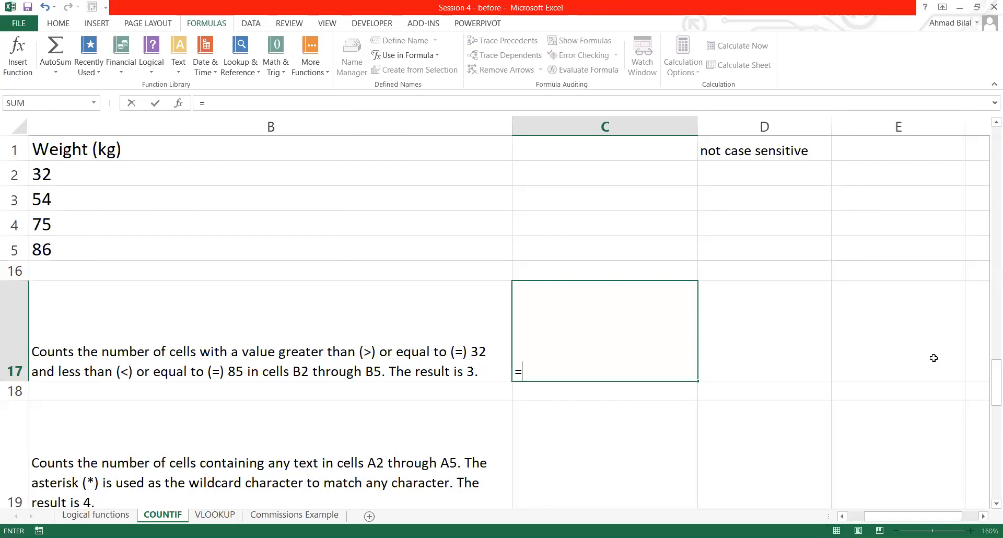
{"action": "type", "text": "count"}
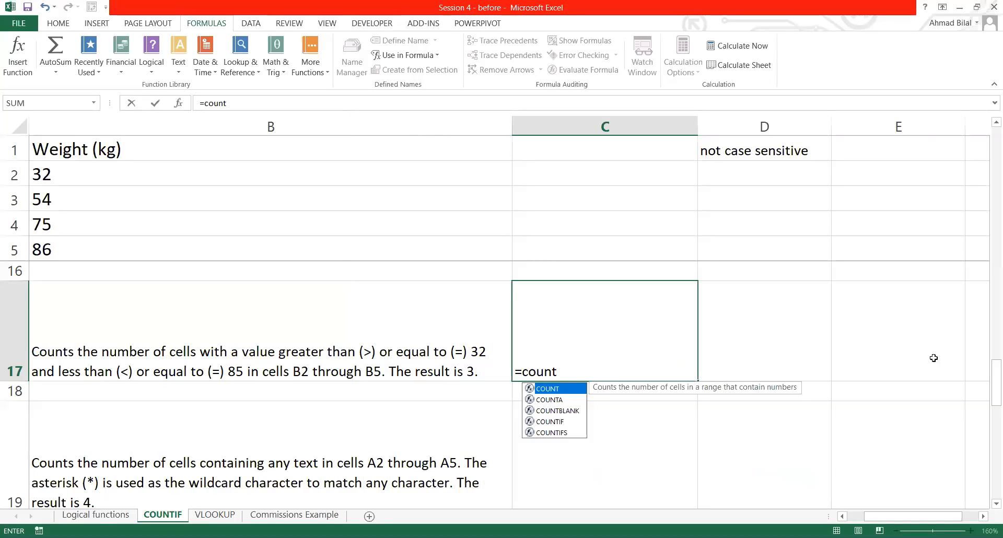
{"action": "key", "text": "Down"}
{"action": "key", "text": "Down"}
{"action": "key", "text": "Down"}
{"action": "key", "text": "Down"}
{"action": "key", "text": "Tab"}
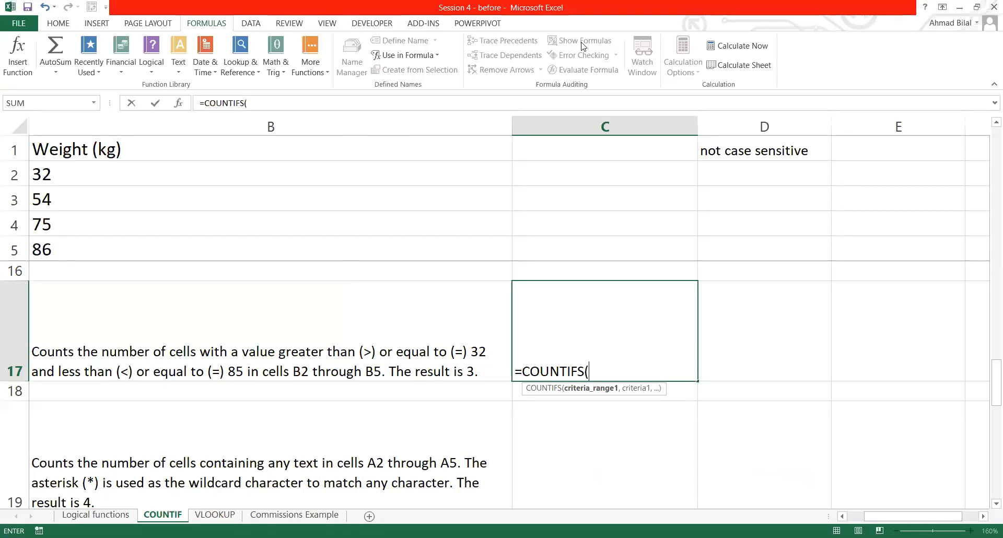
{"action": "left_click", "coordinate": [197, 180]}
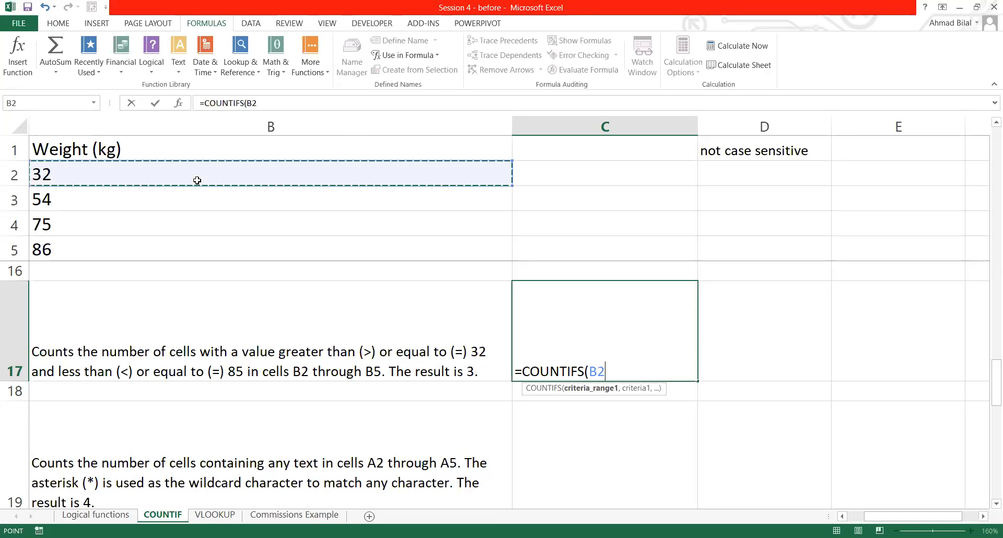
{"action": "left_click_drag", "start_coordinate": [197, 181], "coordinate": [397, 251]}
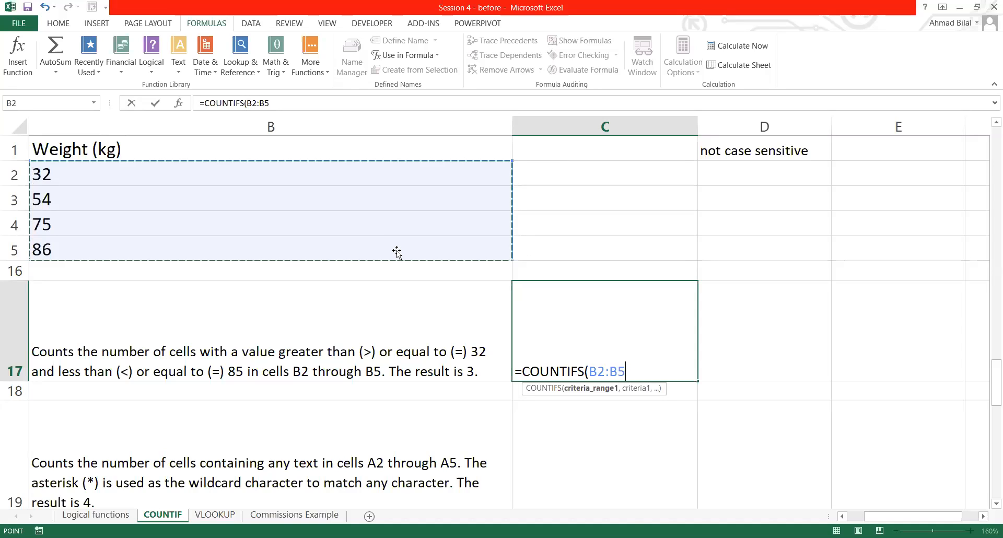
Step: Add the criterion ">=32", B2:B5 again as the second range, and "<=85"
{"action": "type", "text": ", \"<"}
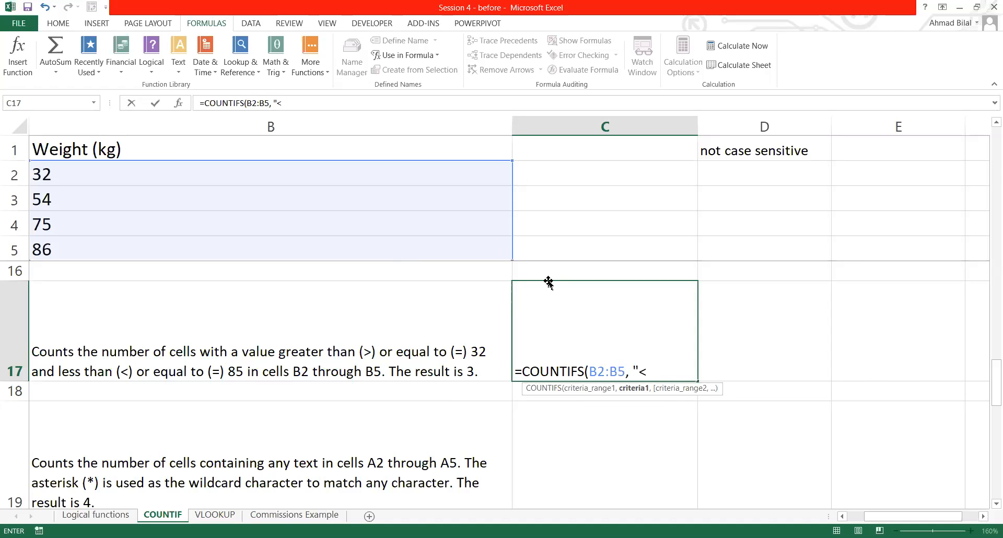
{"action": "type", "text": ">=32"}
{"action": "key", "text": "BackSpace"}
{"action": "key", "text": "BackSpace"}
{"action": "key", "text": "BackSpace"}
{"action": "key", "text": "BackSpace"}
{"action": "key", "text": "BackSpace"}
{"action": "type", "text": ">=32\","}
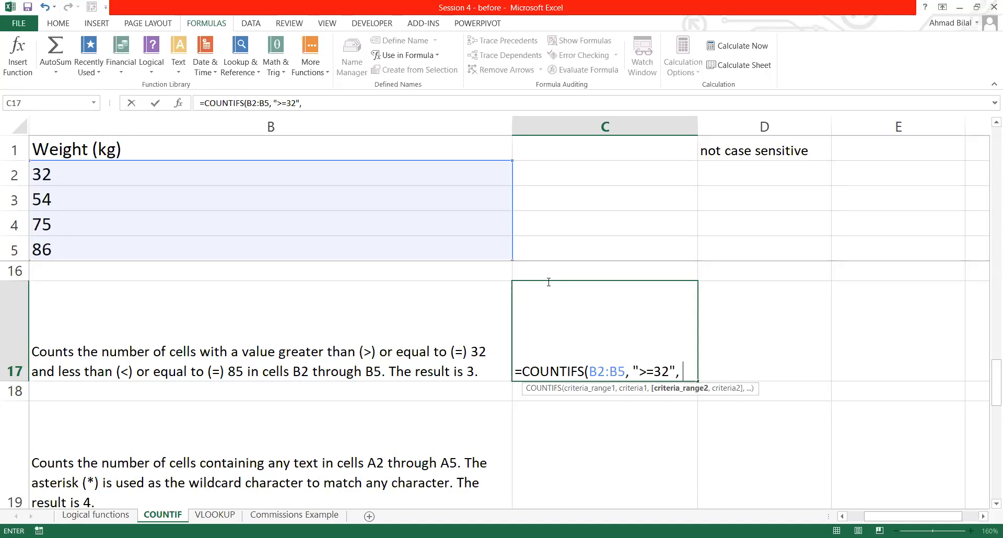
{"action": "left_click", "coordinate": [240, 176]}
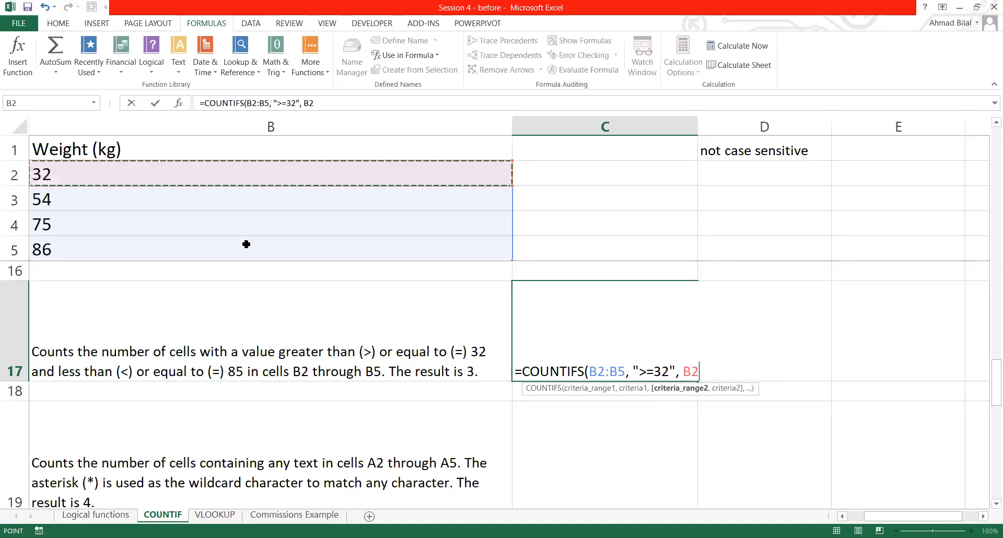
{"action": "left_click_drag", "start_coordinate": [246, 244], "coordinate": [246, 244]}
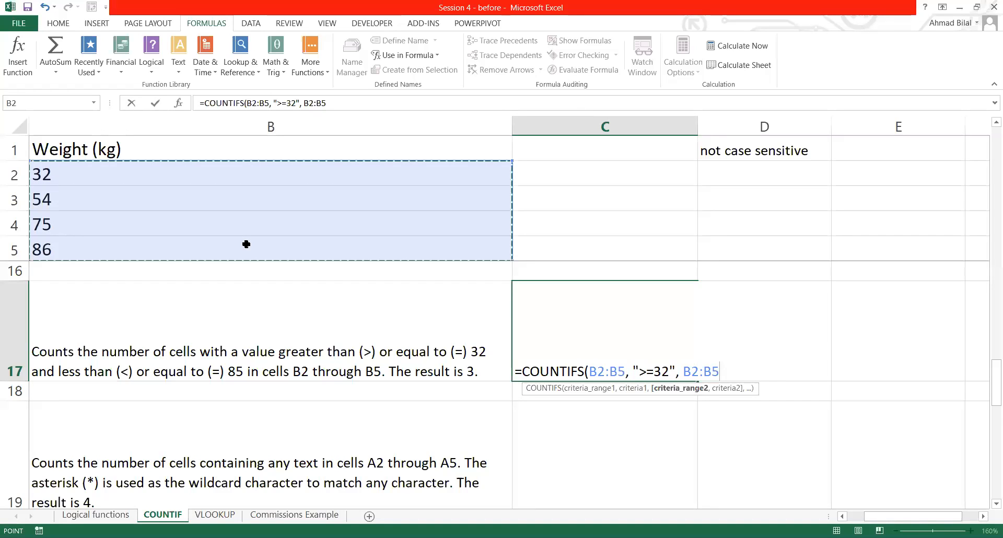
{"action": "type", "text": ", \""}
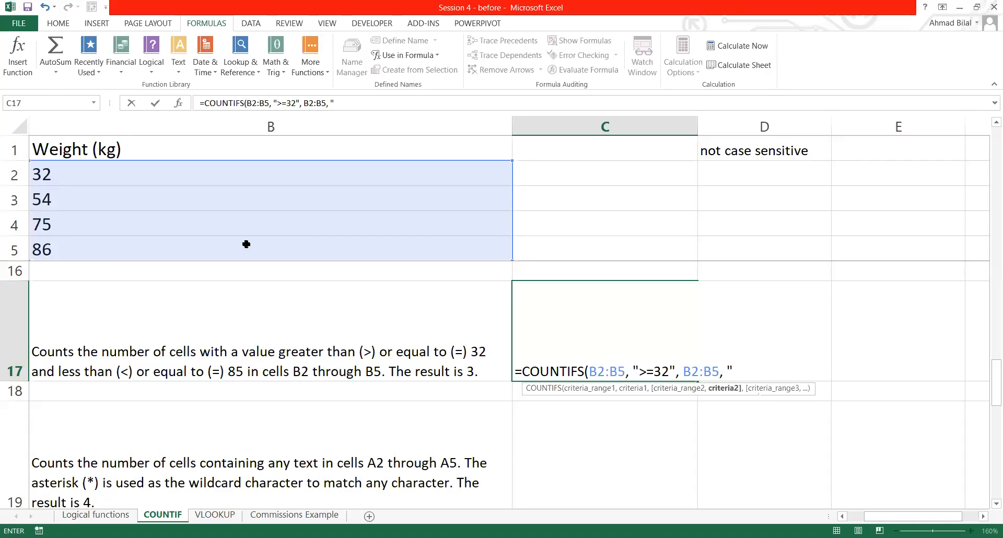
{"action": "type", "text": "<=85\""}
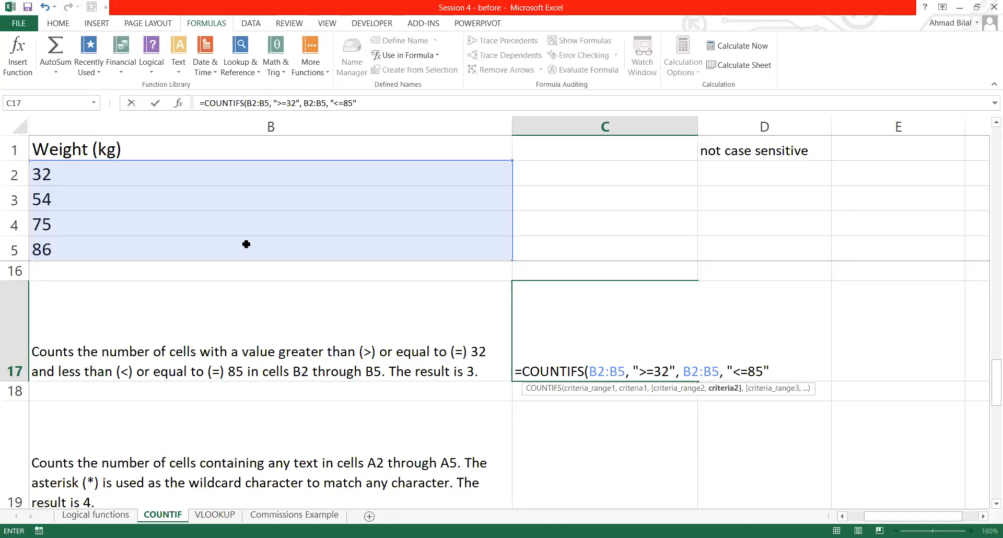
{"action": "type", "text": ")"}
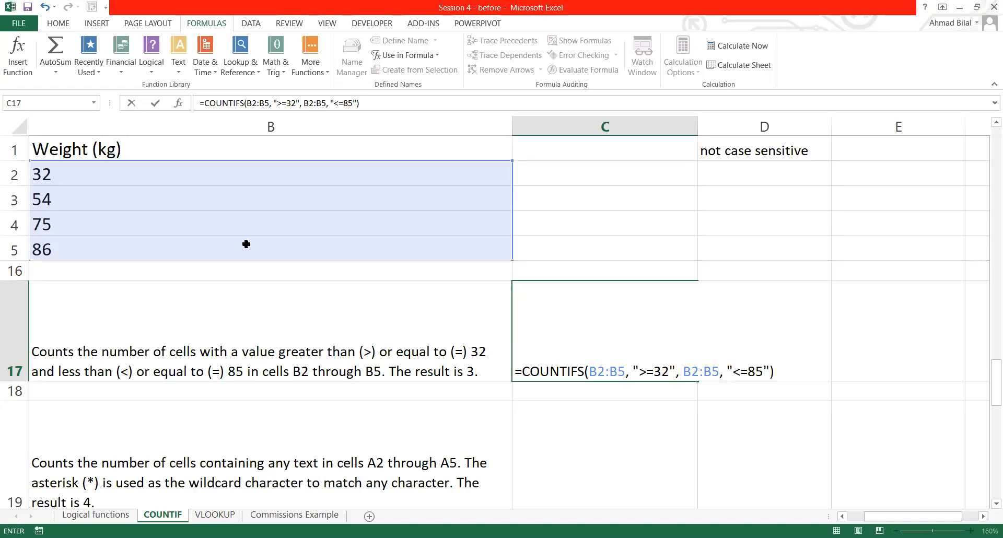
Step: Enter the C17 COUNTIFS formula and toggle Show Formulas on and off
{"action": "key", "text": "Return"}
{"action": "key", "text": "ctrl+grave"}
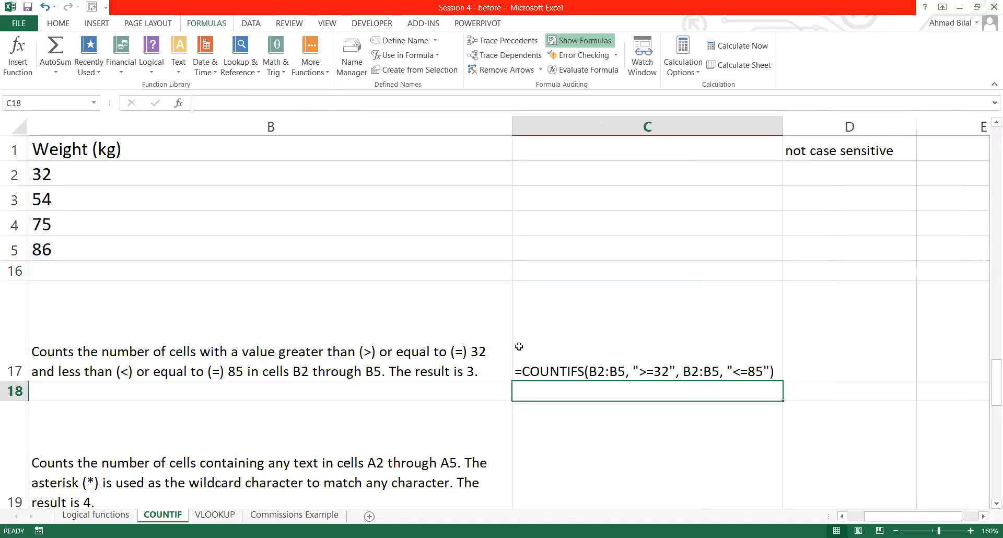
{"action": "left_click", "coordinate": [598, 327]}
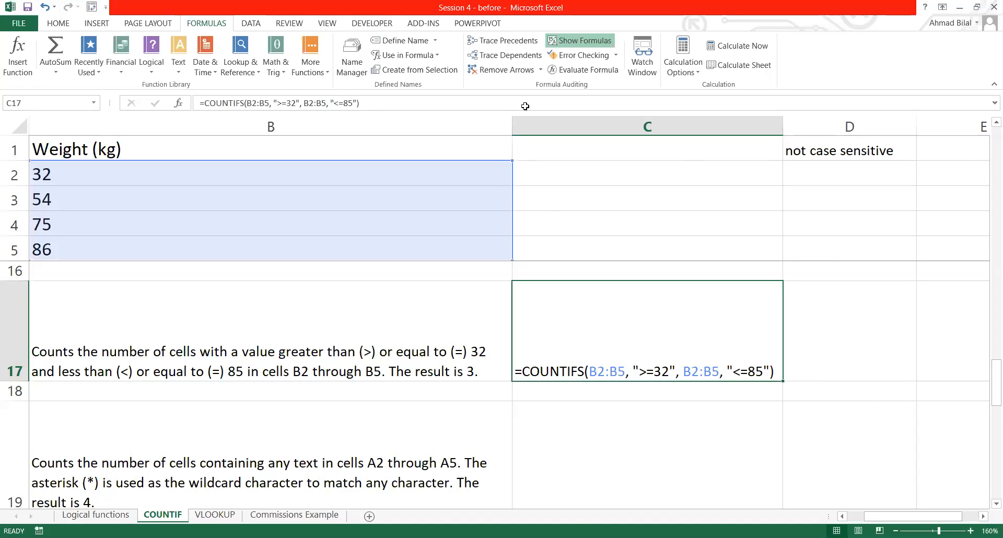
{"action": "key", "text": "ctrl+grave"}
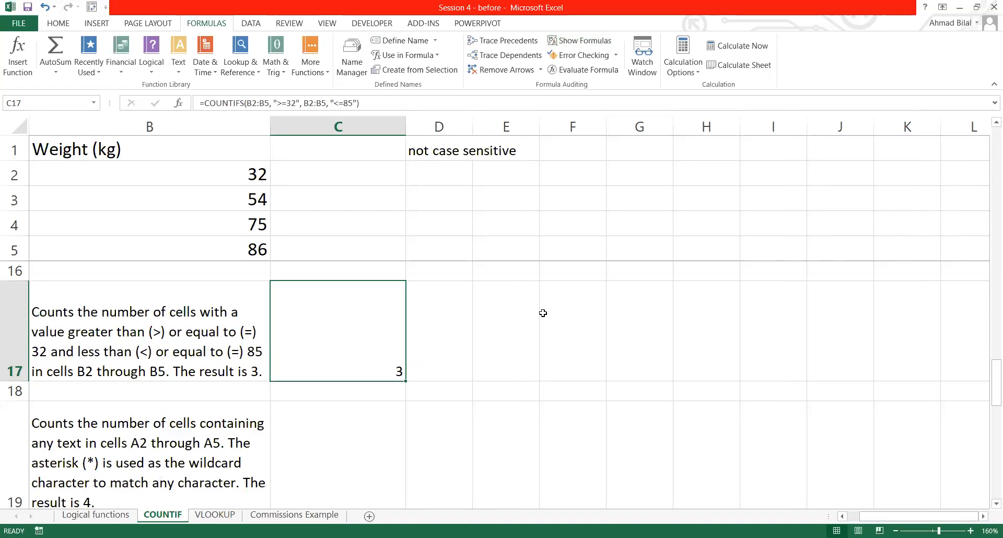
Step: Compare C17's COUNTIFS formula with A17's COUNTIF formula, leaving both unchanged
{"action": "scroll", "coordinate": [543, 313], "scroll_direction": "left", "scroll_amount": 1}
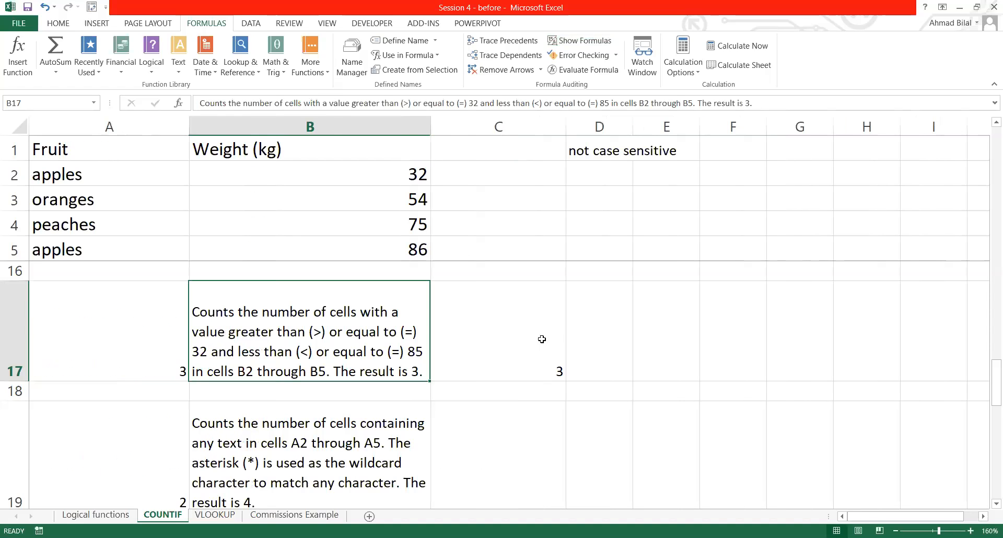
{"action": "double_click", "coordinate": [565, 357]}
{"action": "key", "text": "Escape"}
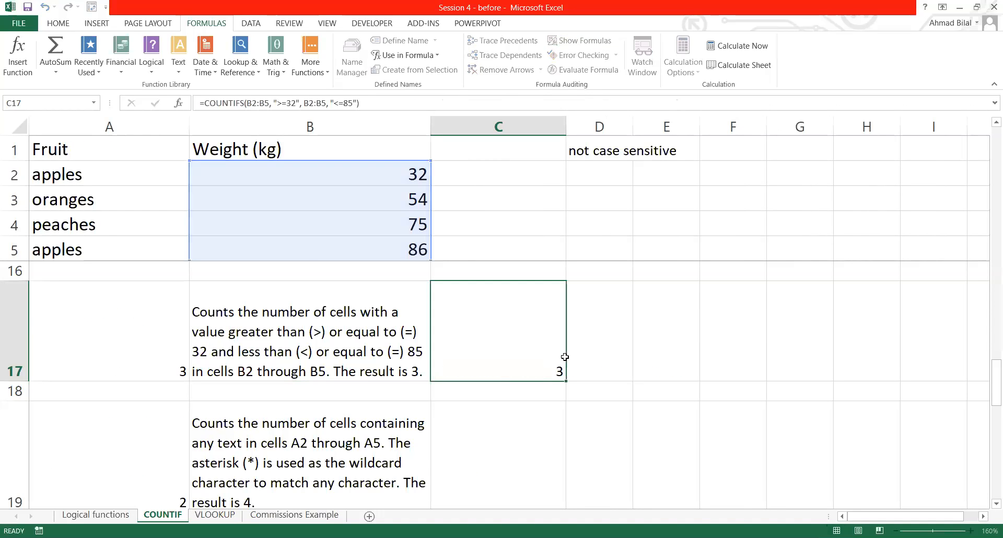
{"action": "left_click", "coordinate": [80, 308]}
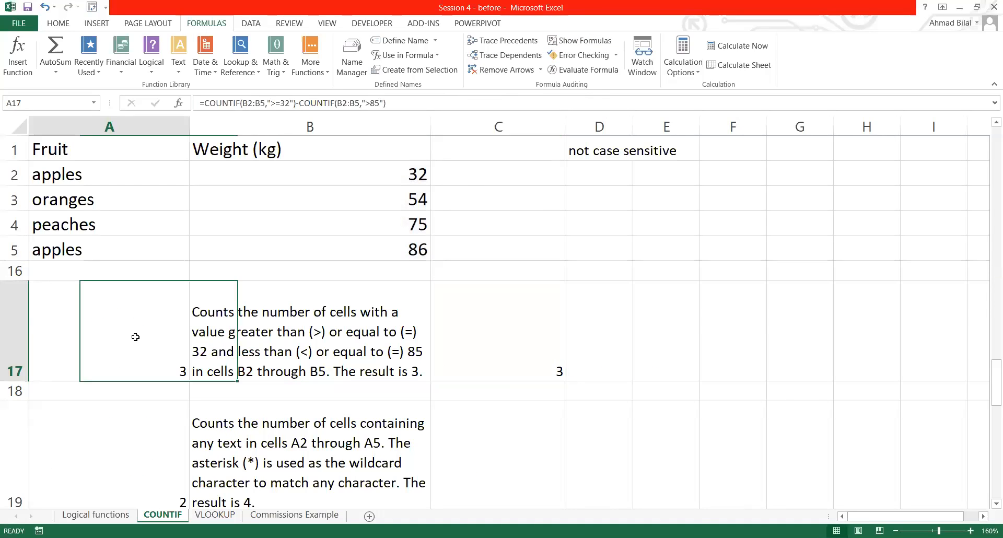
{"action": "double_click", "coordinate": [181, 356]}
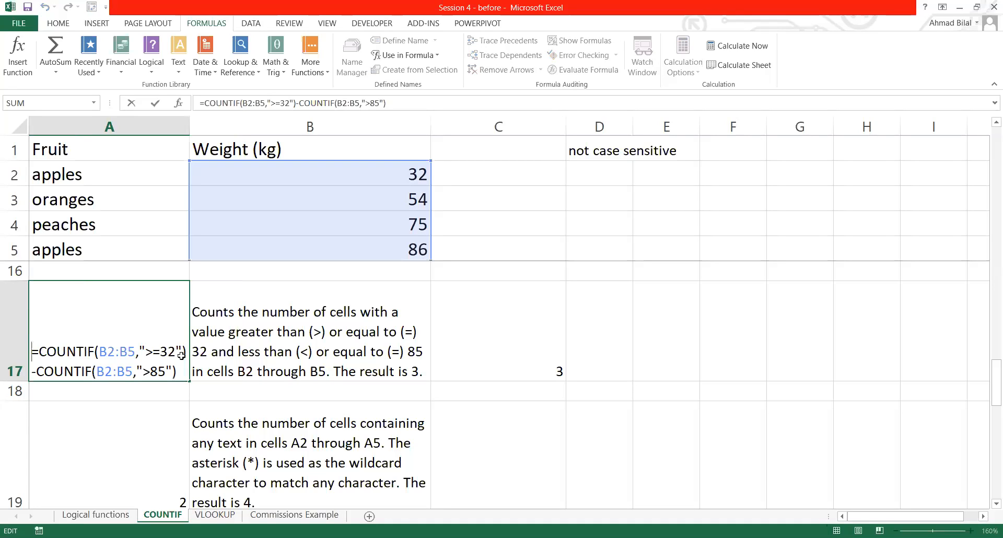
{"action": "key", "text": "Escape"}
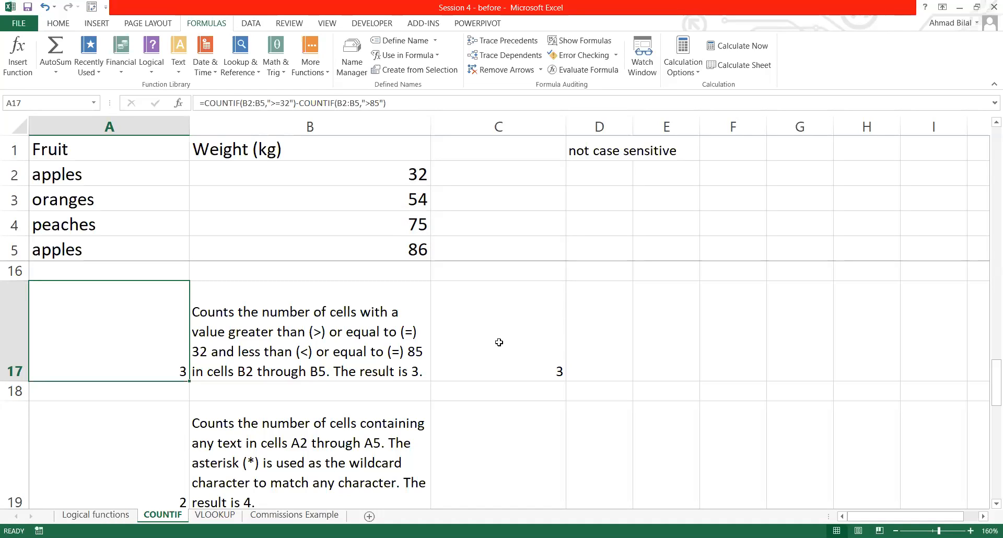
{"action": "left_click", "coordinate": [528, 354]}
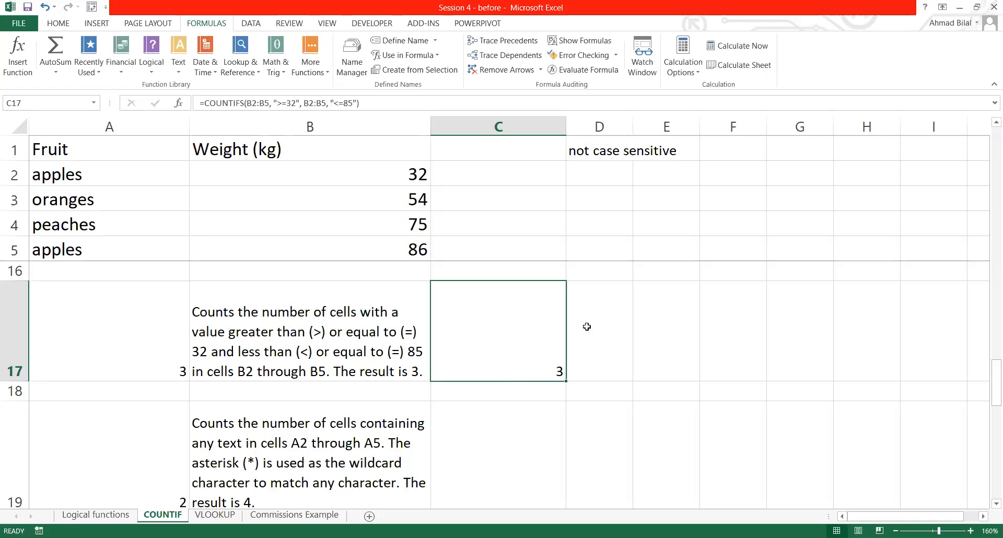
{"action": "left_click", "coordinate": [374, 349]}
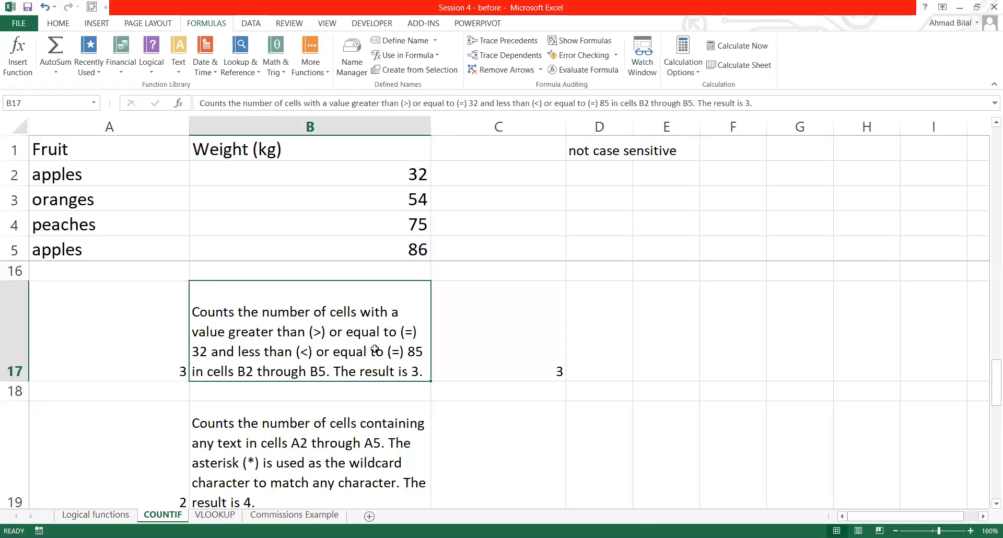
{"action": "key", "text": "Left"}
{"action": "key", "text": "Down"}
{"action": "key", "text": "Down"}
{"action": "key", "text": "Down"}
{"action": "key", "text": "Down"}
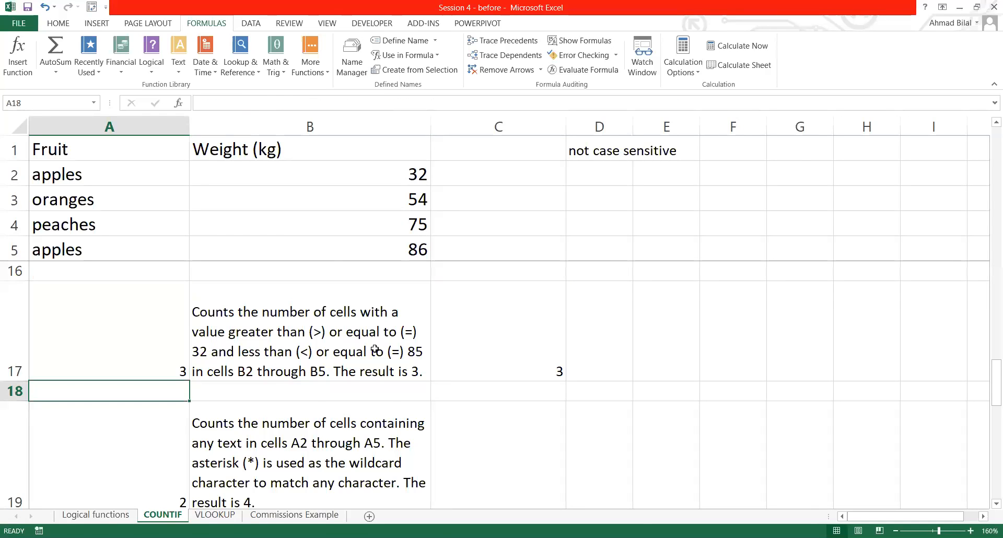
{"action": "key", "text": "Up"}
{"action": "key", "text": "Up"}
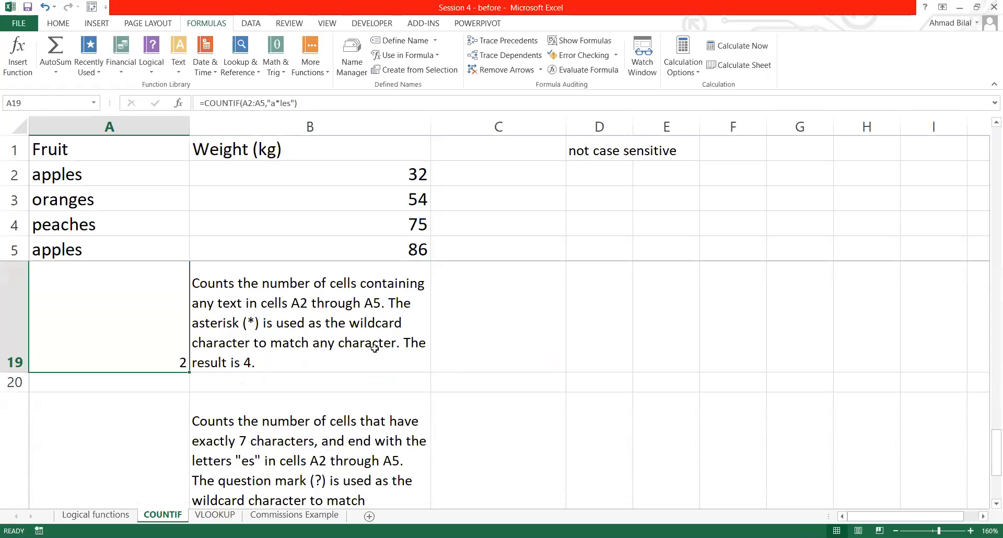
{"action": "key", "text": "Down"}
{"action": "key", "text": "Down"}
{"action": "key", "text": "Down"}
{"action": "key", "text": "Up"}
{"action": "key", "text": "Up"}
{"action": "key", "text": "Up"}
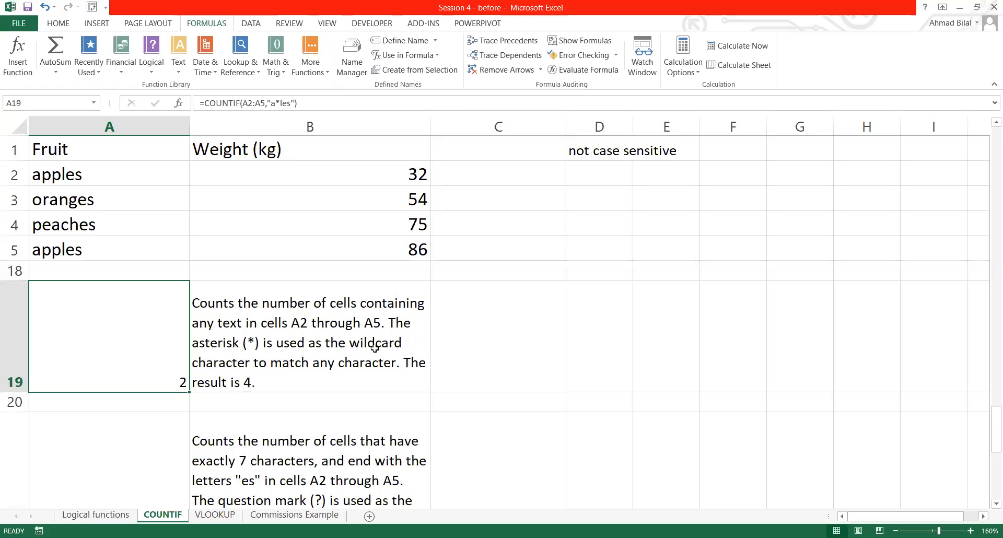
{"action": "key", "text": "Up"}
{"action": "key", "text": "Up"}
{"action": "key", "text": "Down"}
{"action": "key", "text": "Down"}
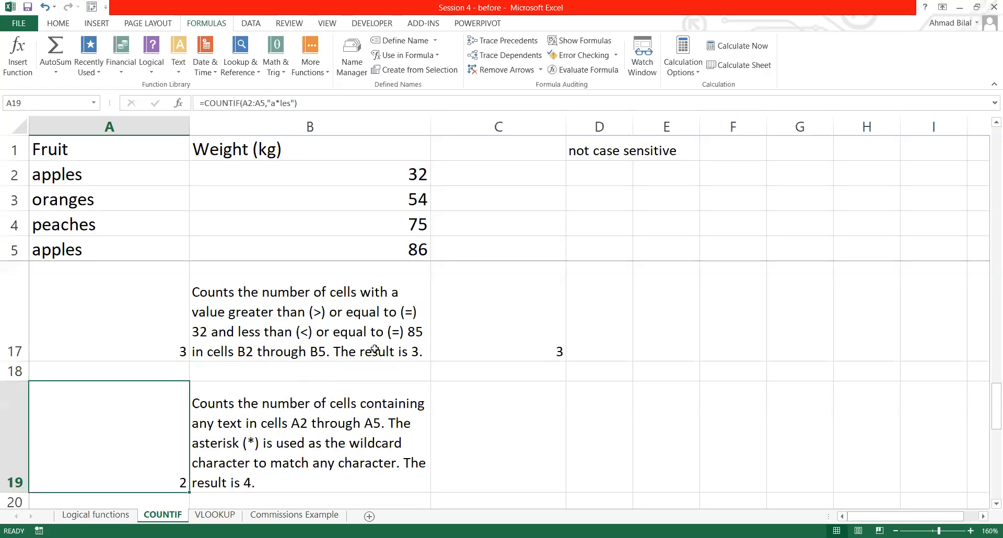
{"action": "key", "text": "Down"}
{"action": "key", "text": "Up"}
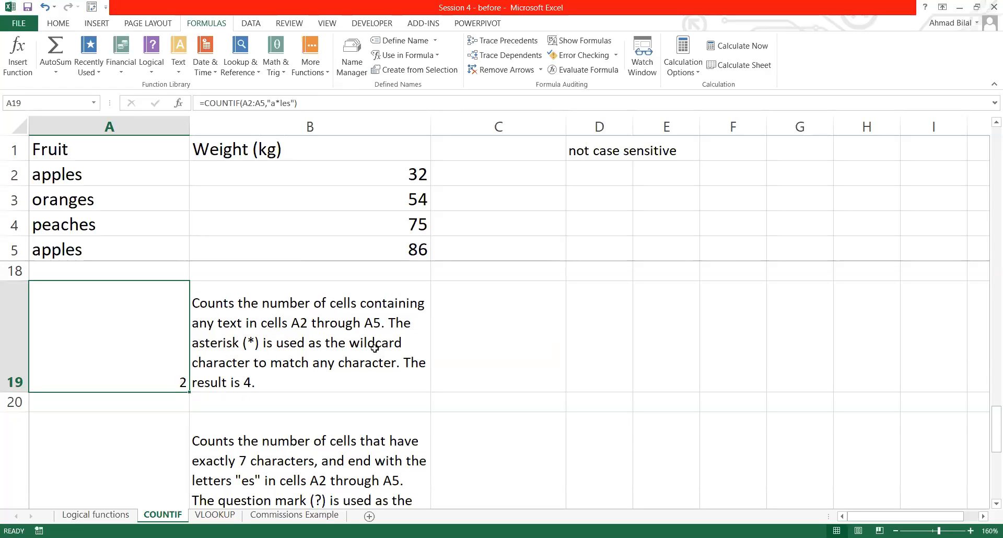
{"action": "key", "text": "Right"}
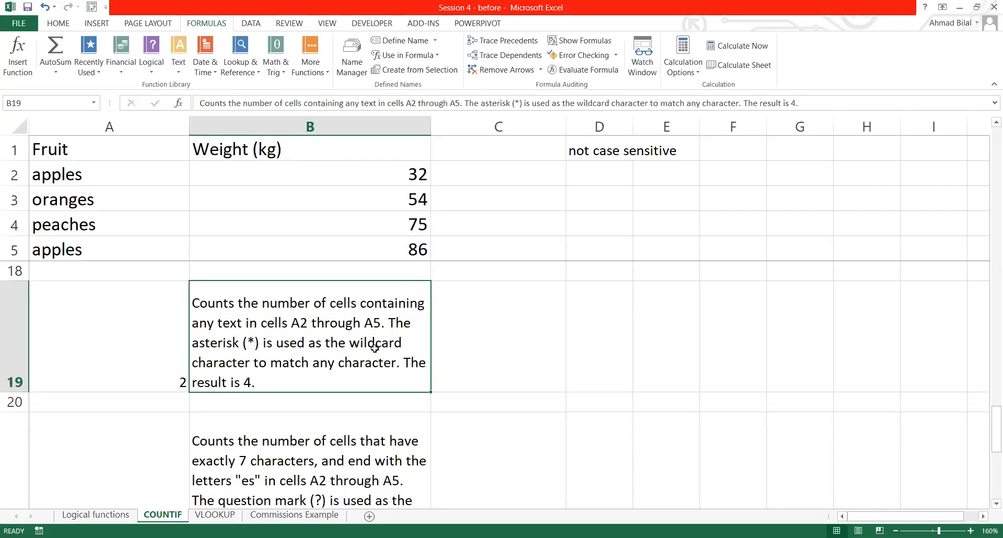
Step: Enter the sample codes BSMT3213 and BSMT213 in D19 and D20
{"action": "left_click", "coordinate": [628, 326]}
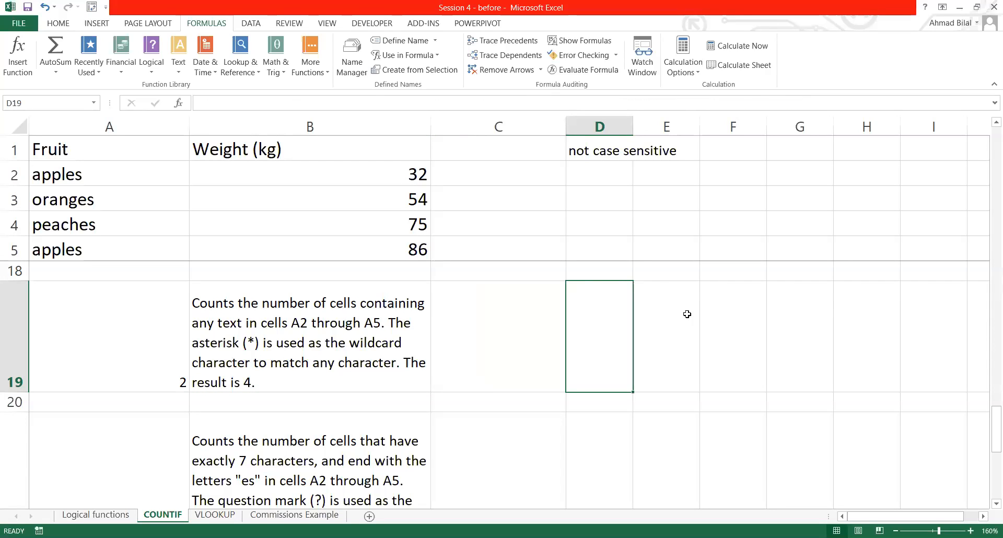
{"action": "type", "text": "BSMT"}
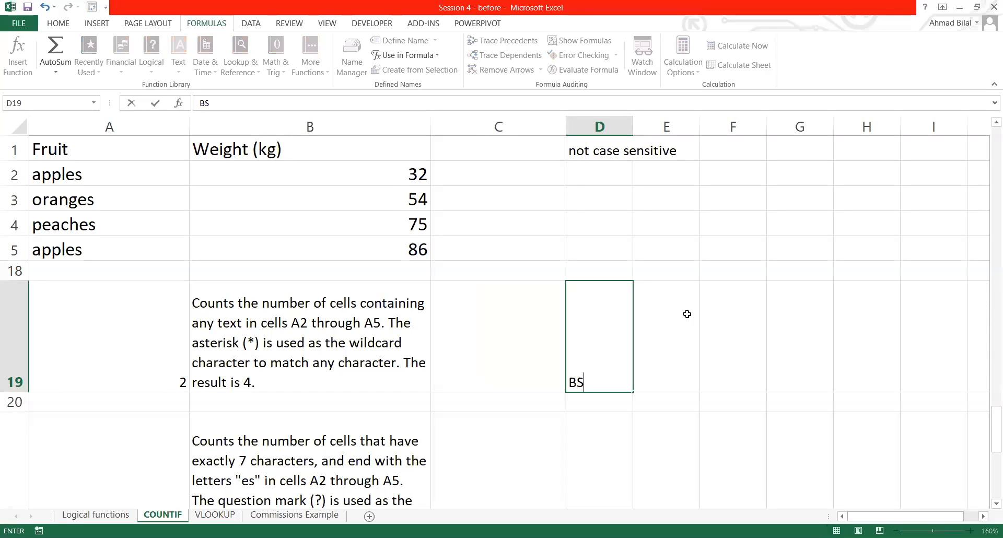
{"action": "key", "text": "BackSpace"}
{"action": "key", "text": "BackSpace"}
{"action": "key", "text": "BackSpace"}
{"action": "key", "text": "BackSpace"}
{"action": "key", "text": "Escape"}
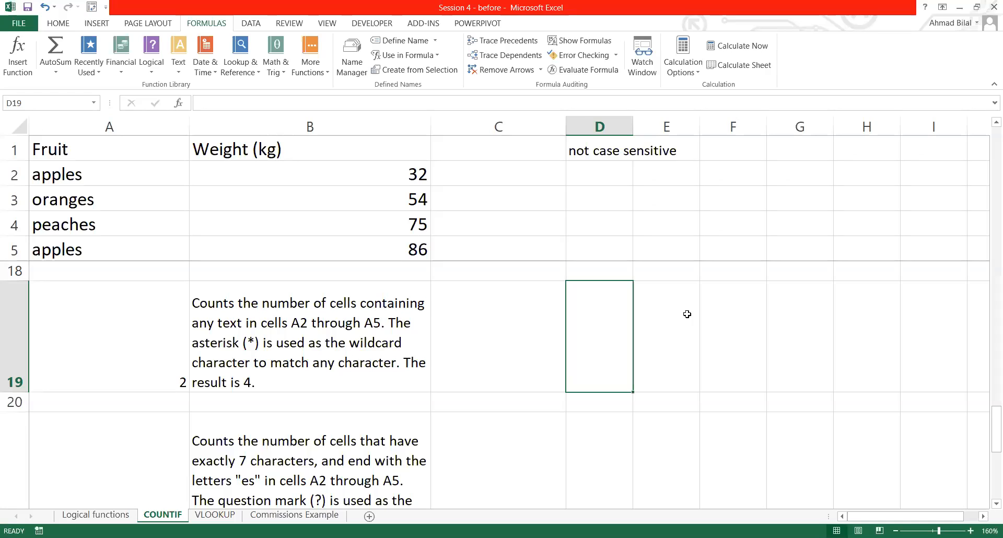
{"action": "type", "text": "BSMT"}
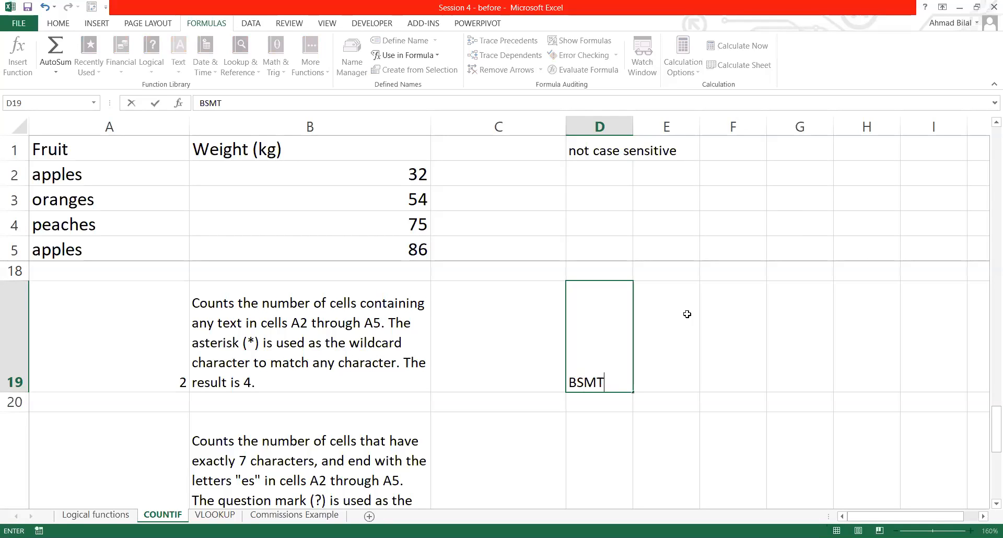
{"action": "type", "text": "3213"}
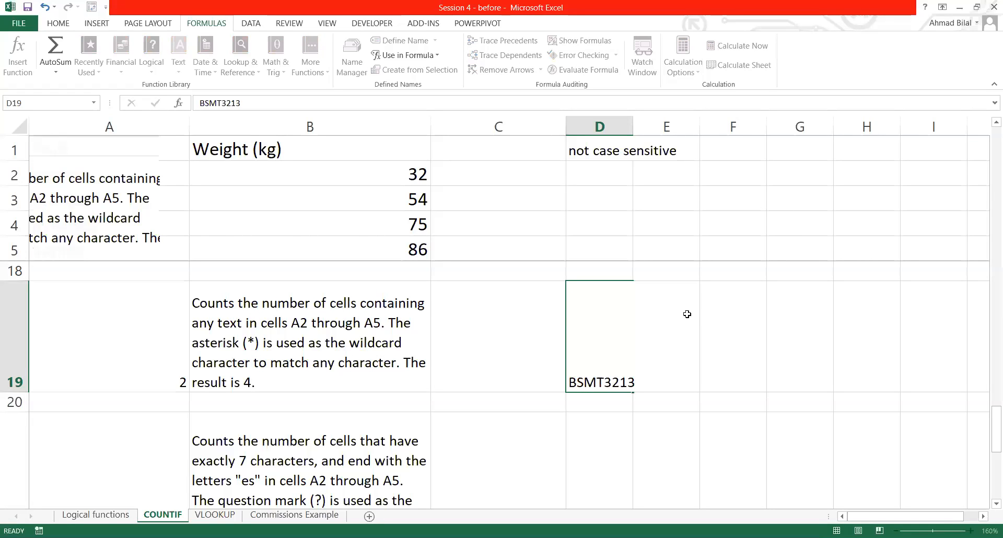
{"action": "key", "text": "Return"}
{"action": "type", "text": "BSMT213"}
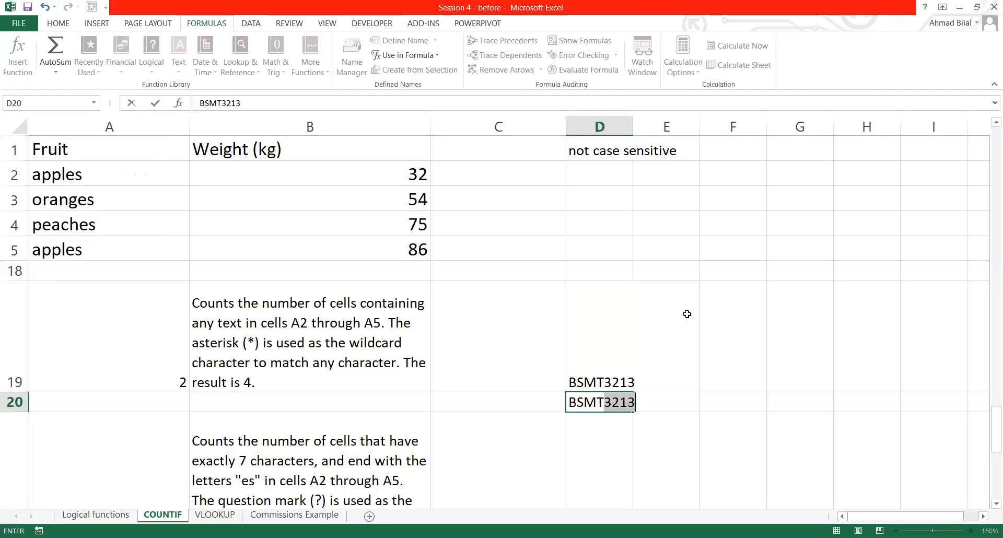
{"action": "key", "text": "Return"}
Step: Copy the two BSMT codes from D19:D20 into A23:A24
{"action": "key", "text": "Up"}
{"action": "key", "text": "Up"}
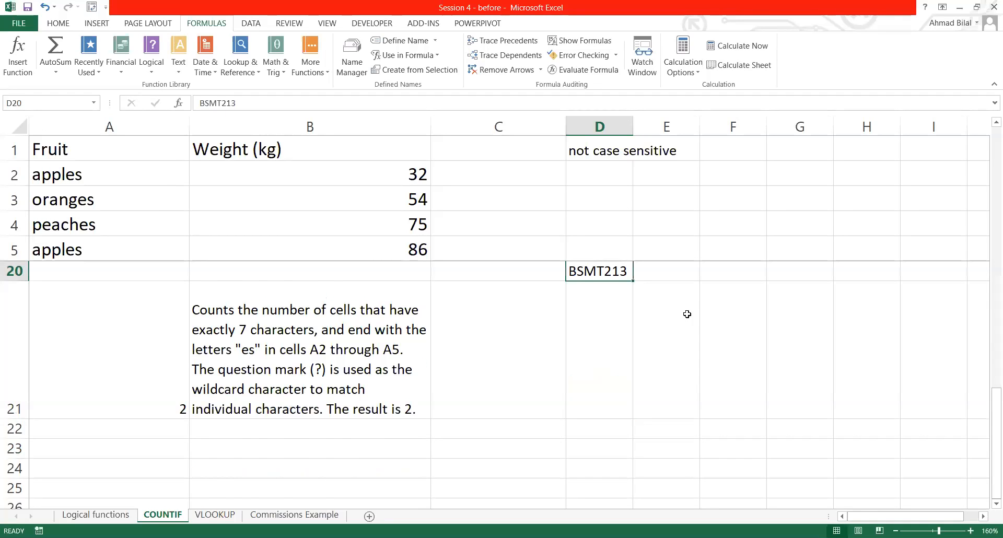
{"action": "key", "text": "Down"}
{"action": "key", "text": "Up"}
{"action": "key", "text": "shift+Down"}
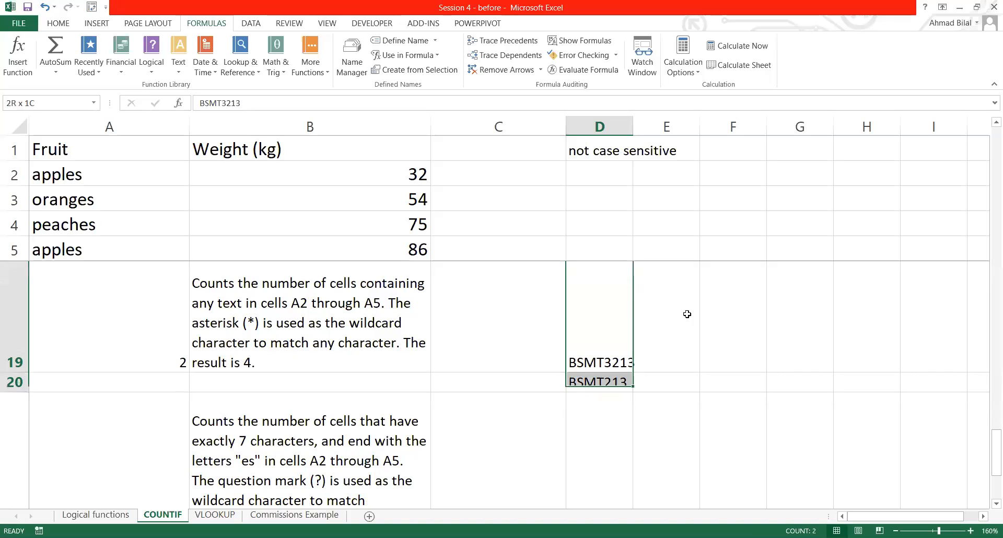
{"action": "key", "text": "ctrl+c"}
{"action": "key", "text": "Left"}
{"action": "key", "text": "Left"}
{"action": "key", "text": "Left"}
{"action": "key", "text": "Down"}
{"action": "key", "text": "Down"}
{"action": "key", "text": "Down"}
{"action": "key", "text": "Down"}
{"action": "key", "text": "Down"}
{"action": "key", "text": "Down"}
{"action": "key", "text": "Down"}
{"action": "key", "text": "Down"}
{"action": "key", "text": "Down"}
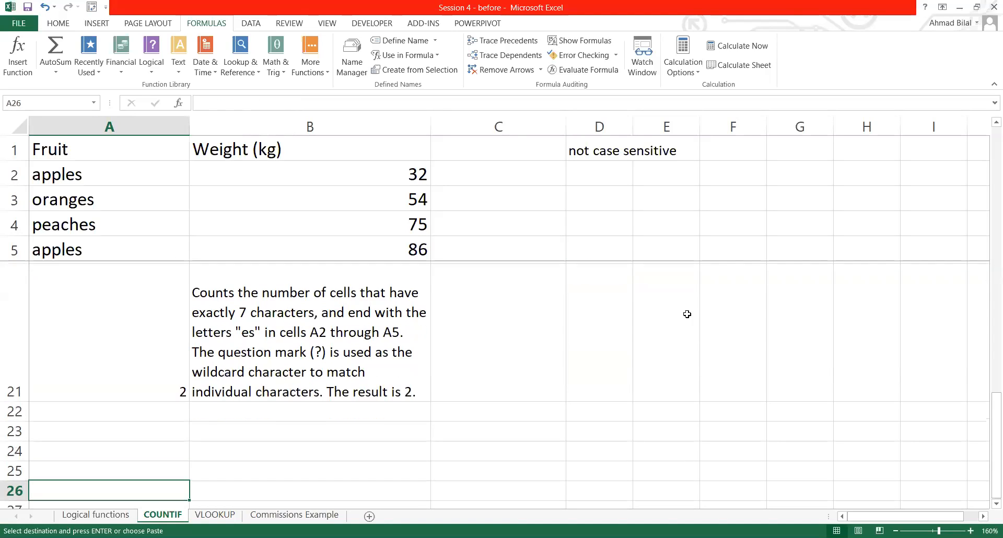
{"action": "key", "text": "Up"}
{"action": "key", "text": "Up"}
{"action": "key", "text": "Up"}
{"action": "key", "text": "Up"}
{"action": "key", "text": "Up"}
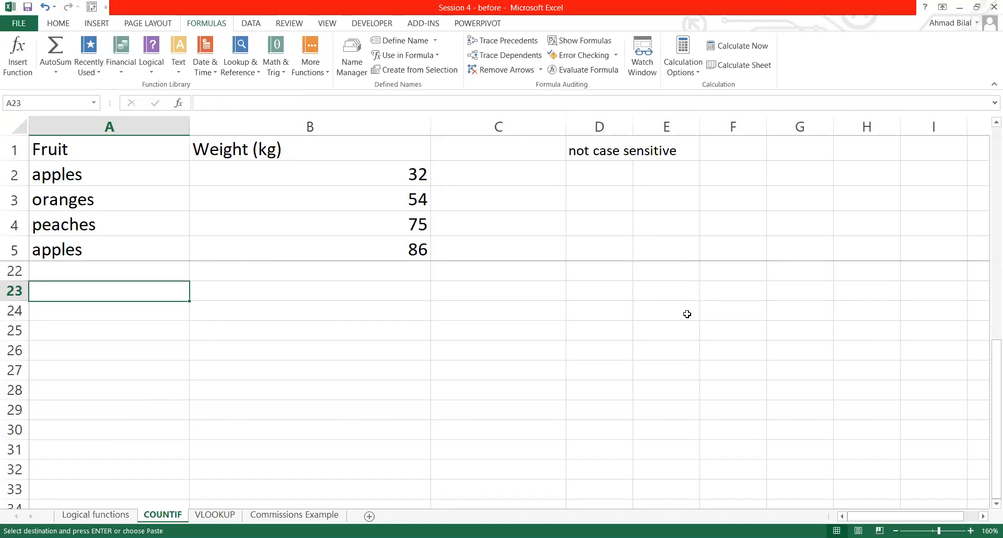
{"action": "key", "text": "Return"}
{"action": "key", "text": "Down"}
{"action": "key", "text": "Down"}
{"action": "key", "text": "Up"}
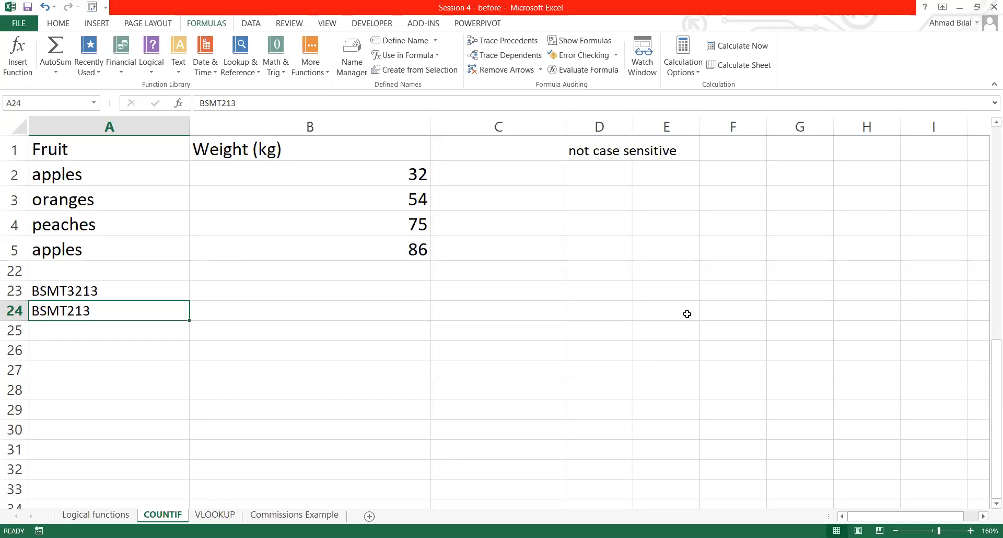
{"action": "key", "text": "Down"}
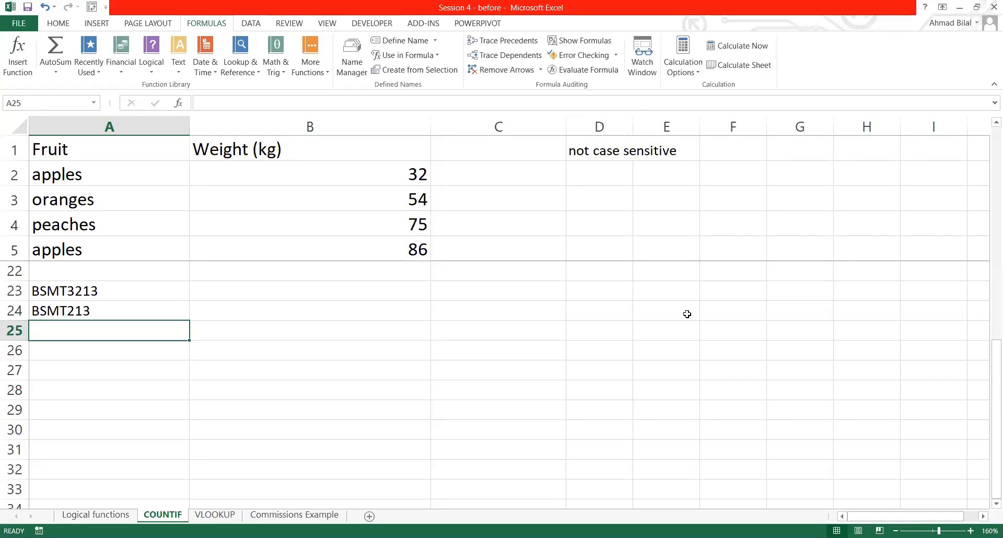
Step: Add the codes BSCS323, BSCS2132 and BSCS12312 in A25:A27
{"action": "type", "text": "BSCS"}
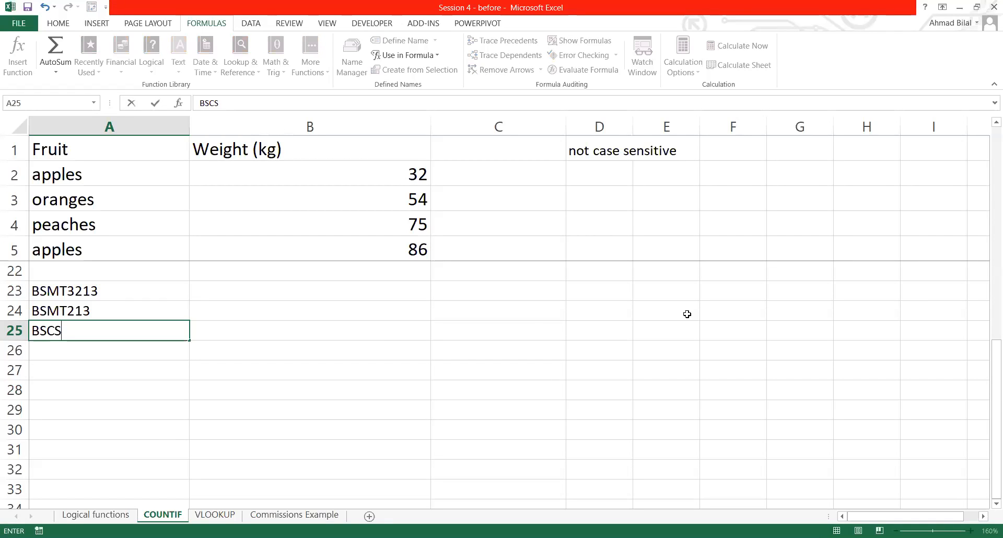
{"action": "type", "text": "323"}
{"action": "key", "text": "Return"}
{"action": "type", "text": "BSCS2132"}
{"action": "key", "text": "Return"}
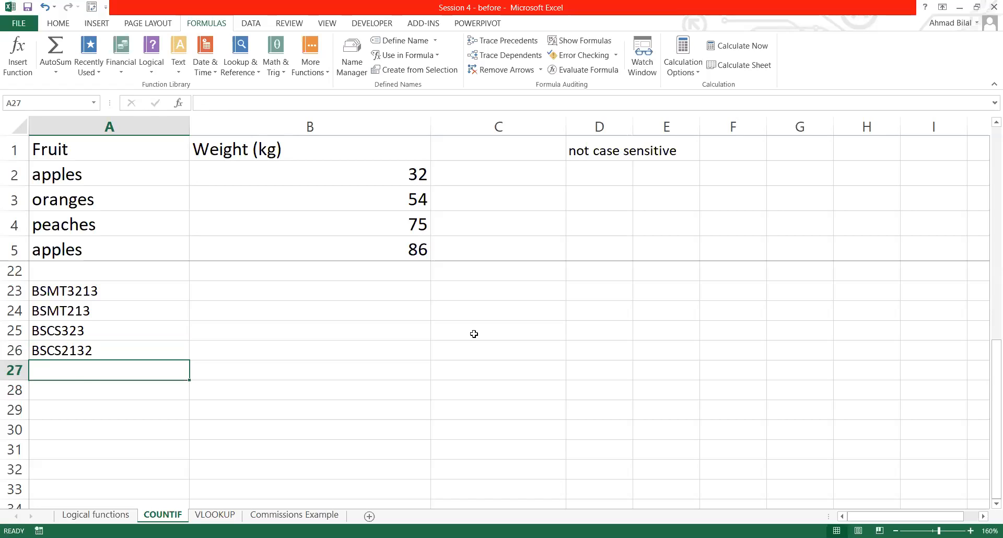
{"action": "left_click", "coordinate": [66, 291]}
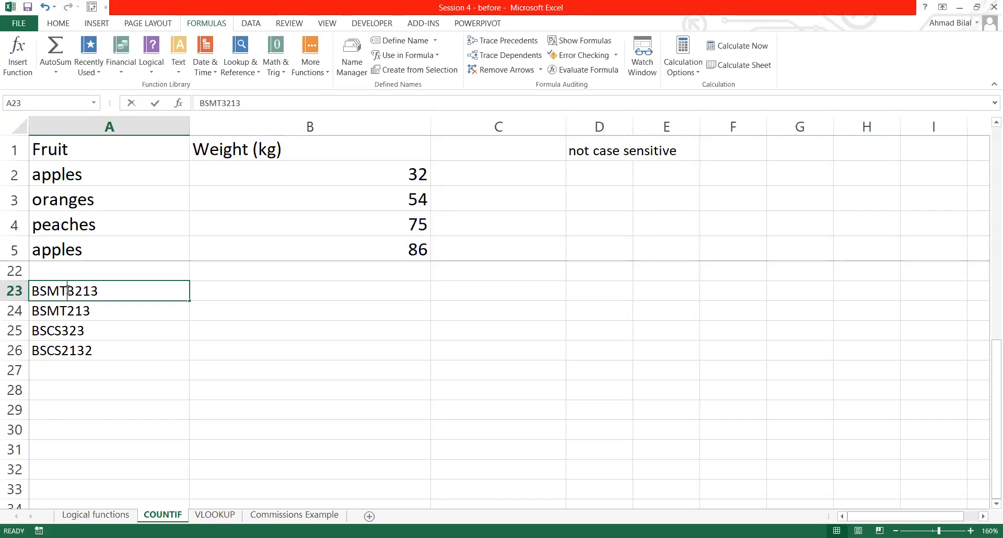
{"action": "key", "text": "Down"}
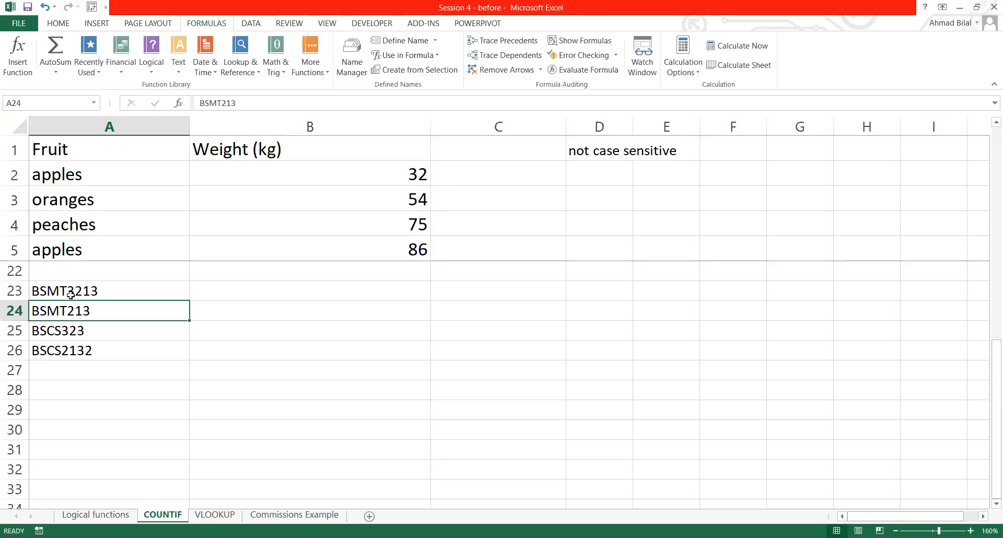
{"action": "key", "text": "Down"}
{"action": "key", "text": "Down"}
{"action": "key", "text": "Down"}
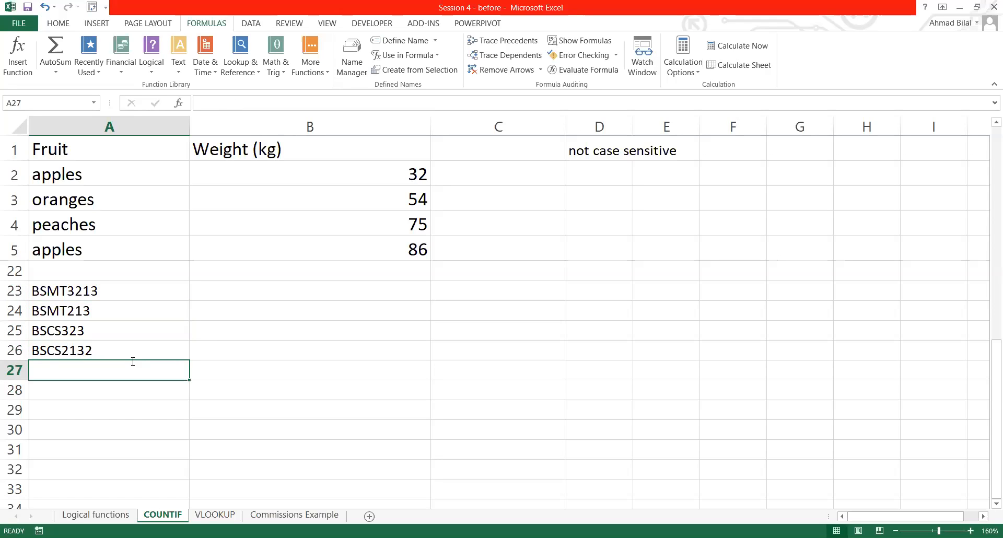
{"action": "type", "text": "BSCS12312"}
{"action": "key", "text": "Return"}
{"action": "left_click", "coordinate": [234, 299]}
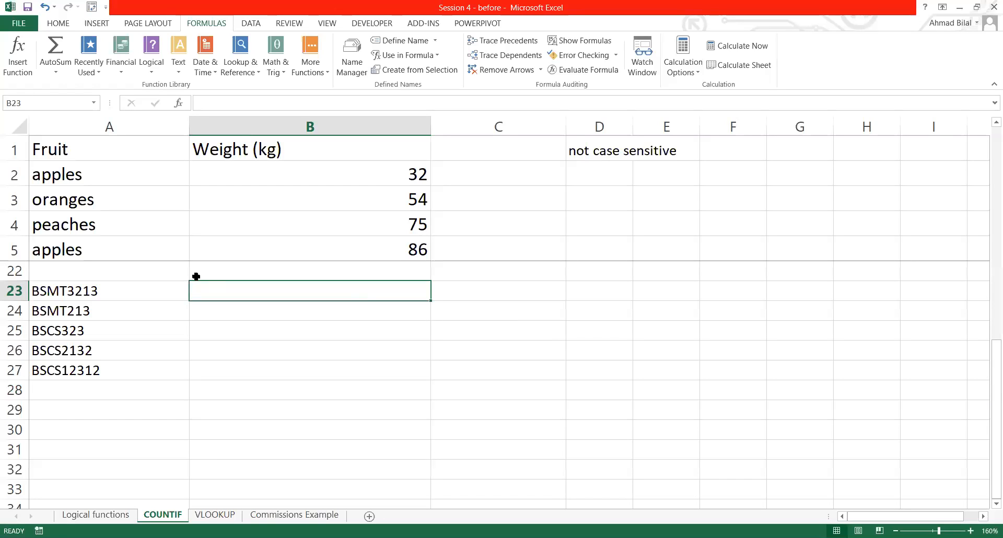
Step: Start a =count( formula in B23, then cancel it
{"action": "left_click_drag", "start_coordinate": [100, 333], "coordinate": [118, 373]}
{"action": "left_click", "coordinate": [298, 291]}
{"action": "type", "text": "="}
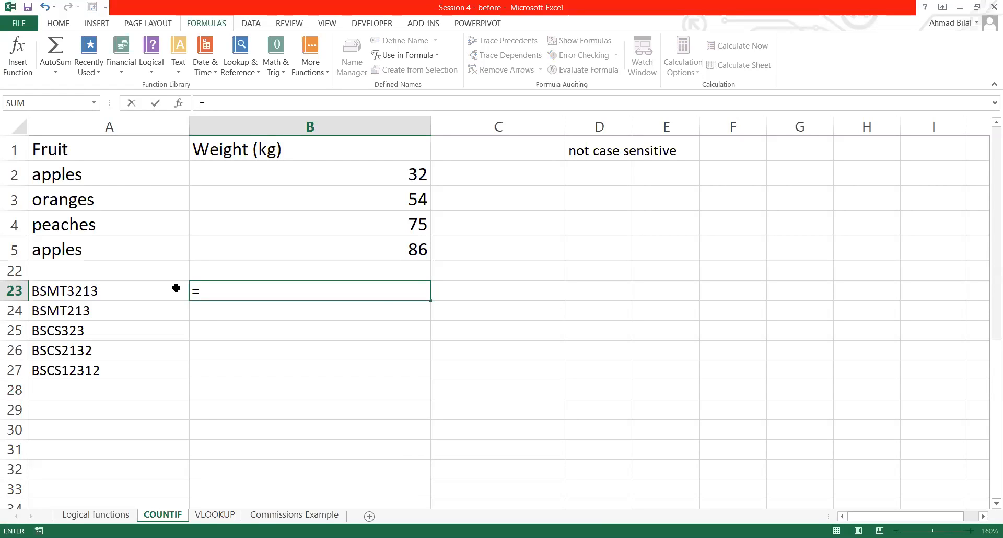
{"action": "type", "text": "coubt"}
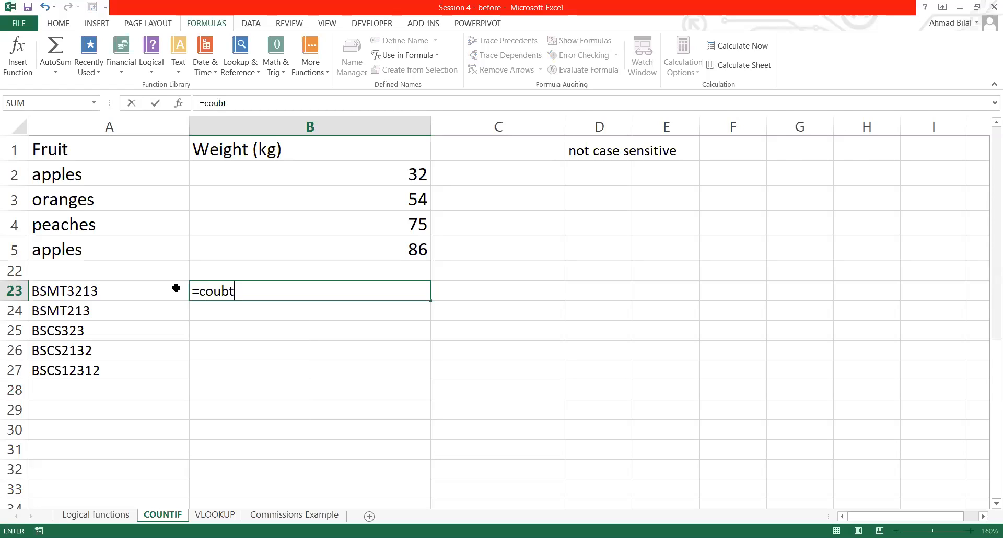
{"action": "key", "text": "BackSpace"}
{"action": "key", "text": "BackSpace"}
{"action": "type", "text": "nt"}
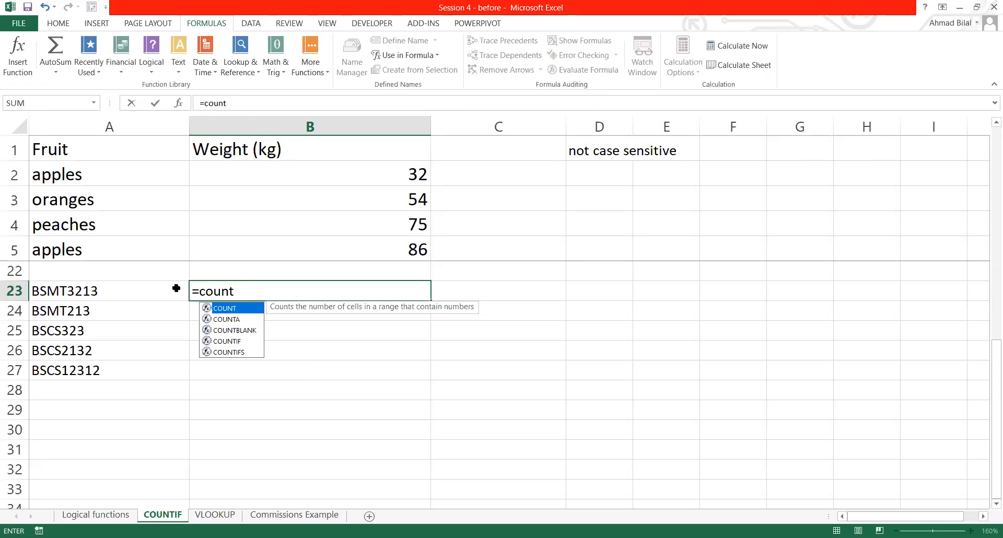
{"action": "type", "text": "("}
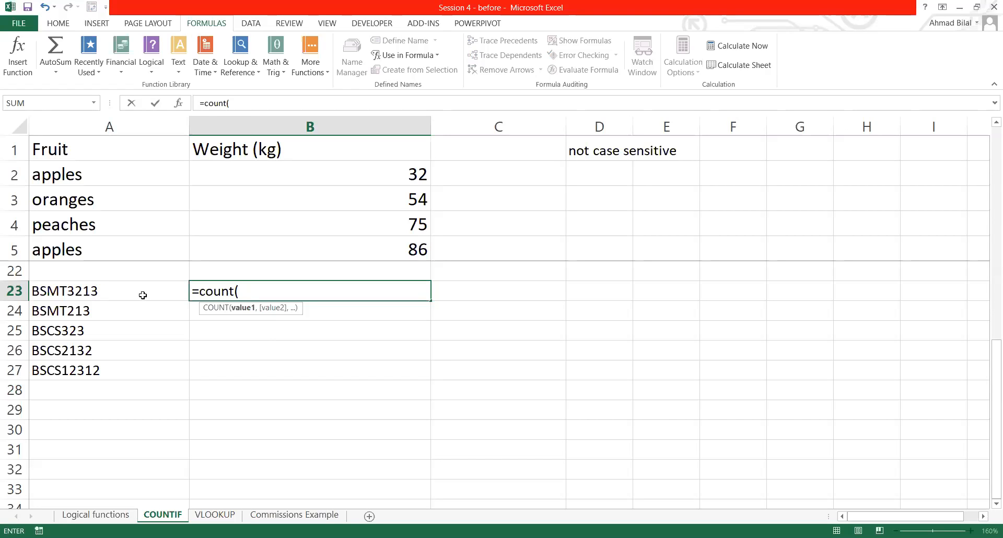
{"action": "key", "text": "Escape"}
Step: Type the labels BSMT in C23 and BSCS in C24
{"action": "key", "text": "Right"}
{"action": "type", "text": "BSMT"}
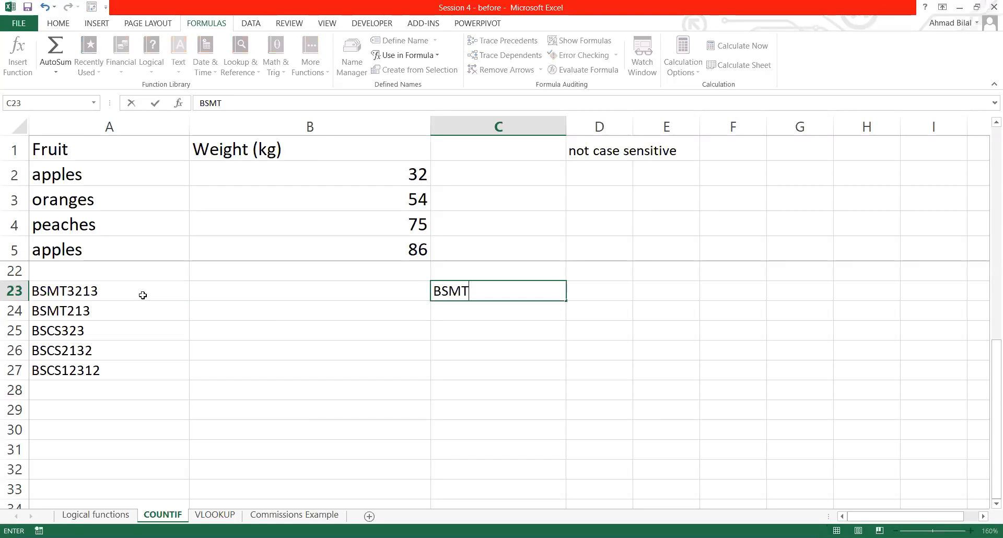
{"action": "key", "text": "Return"}
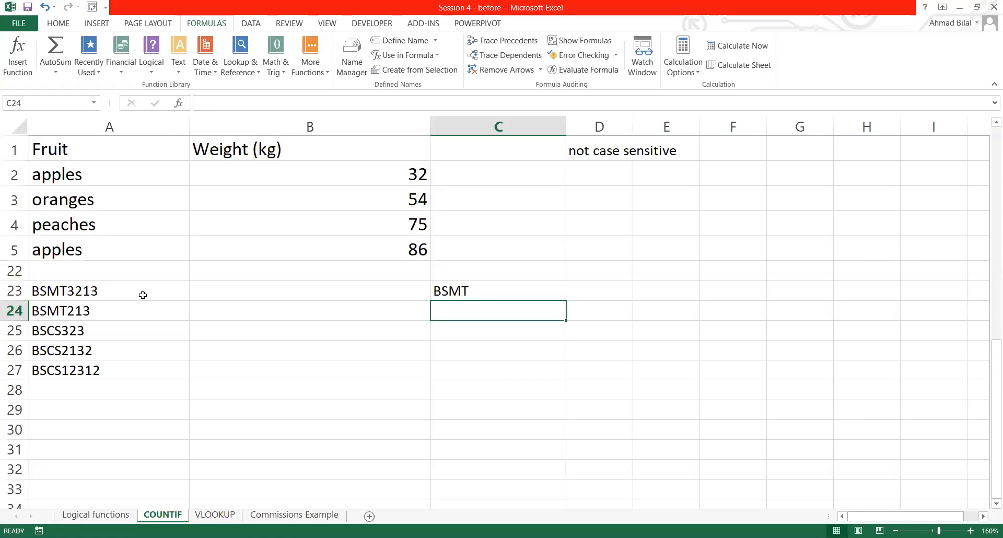
{"action": "type", "text": "BSCS"}
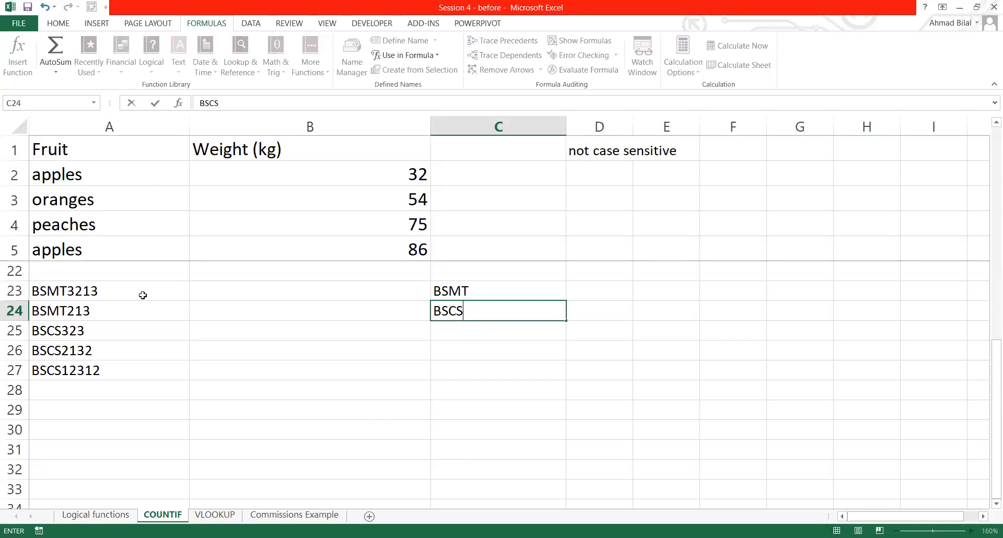
{"action": "key", "text": "Return"}
{"action": "key", "text": "Right"}
{"action": "key", "text": "Up"}
{"action": "key", "text": "Up"}
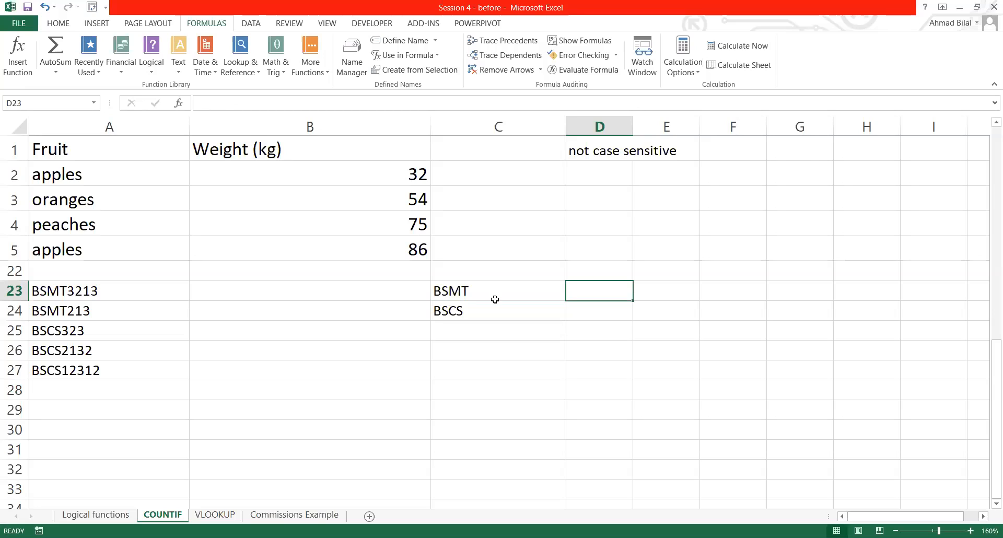
{"action": "left_click", "coordinate": [541, 312]}
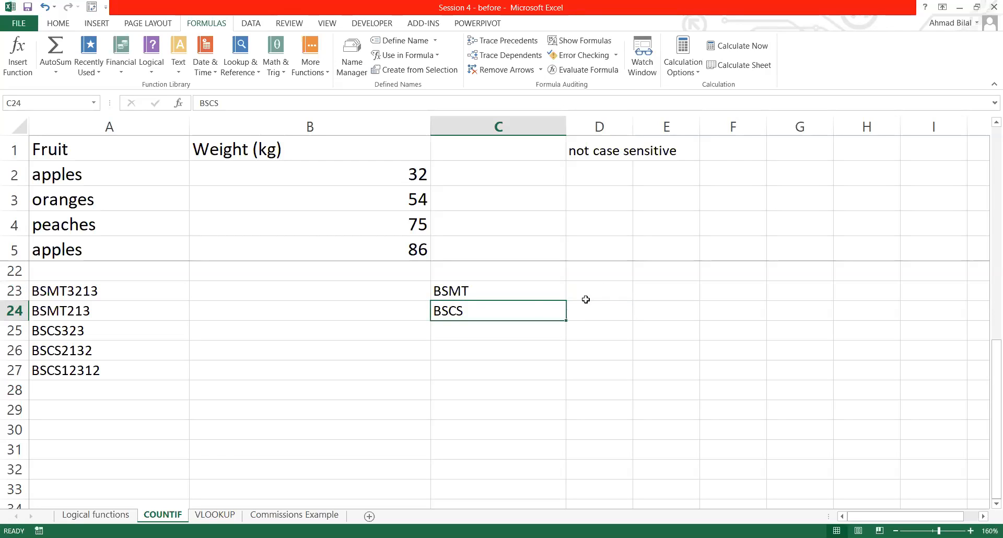
{"action": "left_click", "coordinate": [612, 286]}
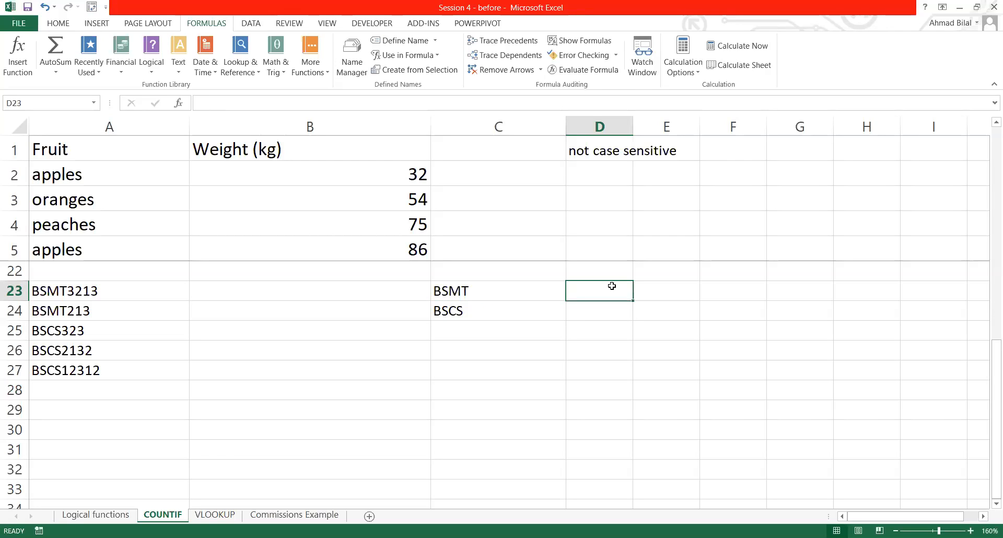
Step: Start a COUNTIF in D23 over A23:A27, locking the range end as $A$27
{"action": "type", "text": "="}
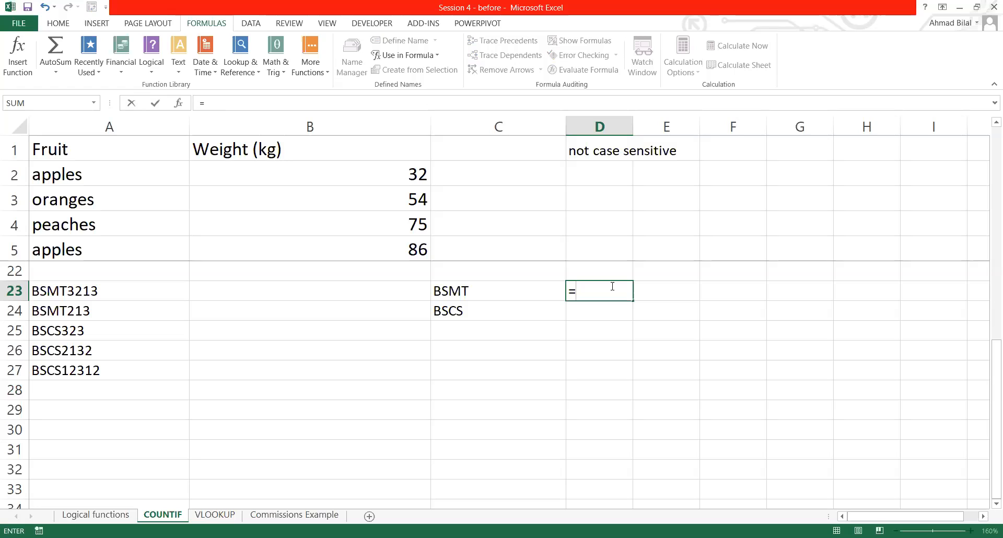
{"action": "type", "text": "countif("}
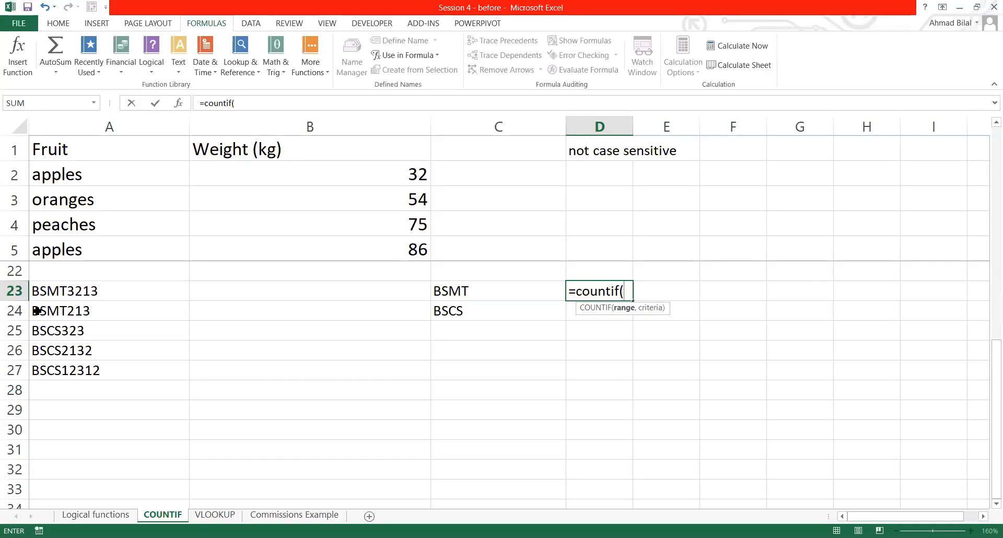
{"action": "left_click", "coordinate": [95, 291]}
{"action": "left_click_drag", "start_coordinate": [133, 389], "coordinate": [130, 300]}
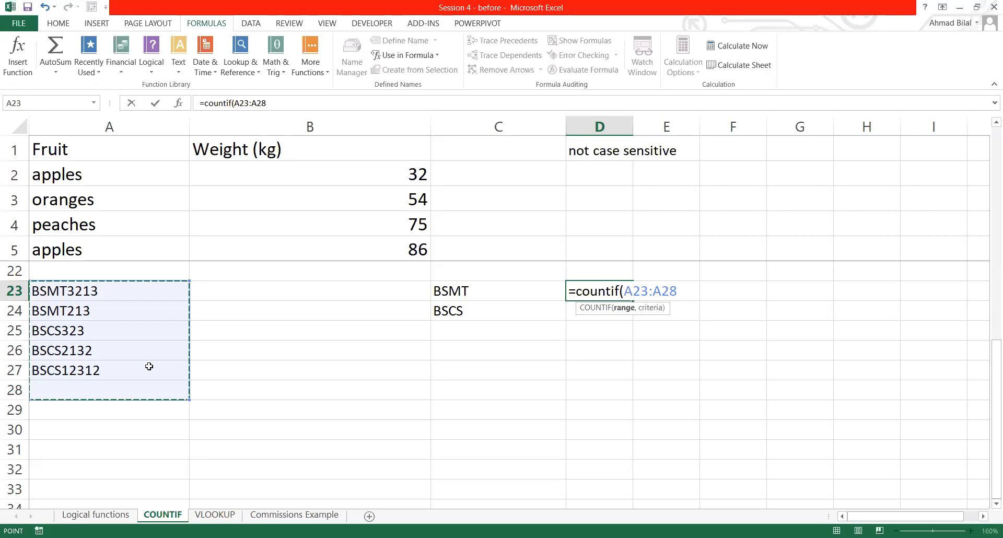
{"action": "key", "text": "BackSpace"}
{"action": "type", "text": "7"}
{"action": "key", "text": "F4"}
{"action": "type", "text": "+A23"}
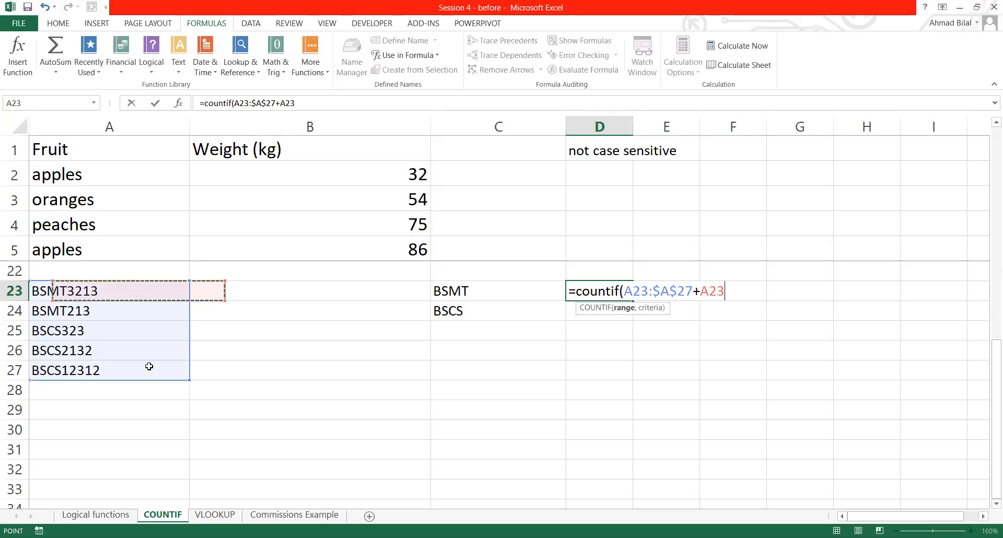
{"action": "key", "text": "BackSpace"}
{"action": "key", "text": "BackSpace"}
{"action": "key", "text": "BackSpace"}
{"action": "key", "text": "BackSpace"}
Step: Lock the range start as $A$23, add the criterion "BSMT", and enter the formula
{"action": "left_click", "coordinate": [642, 290]}
{"action": "key", "text": "F4"}
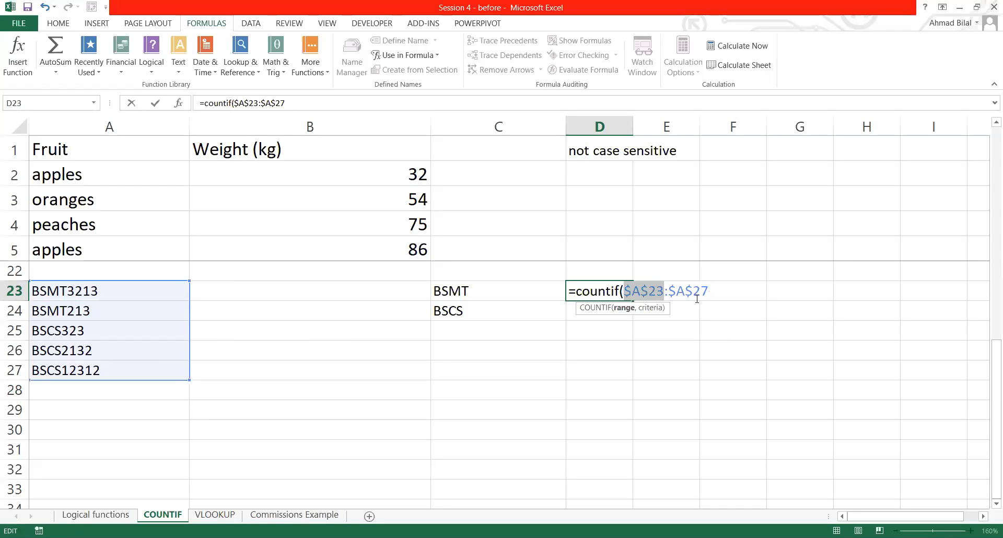
{"action": "left_click", "coordinate": [711, 292]}
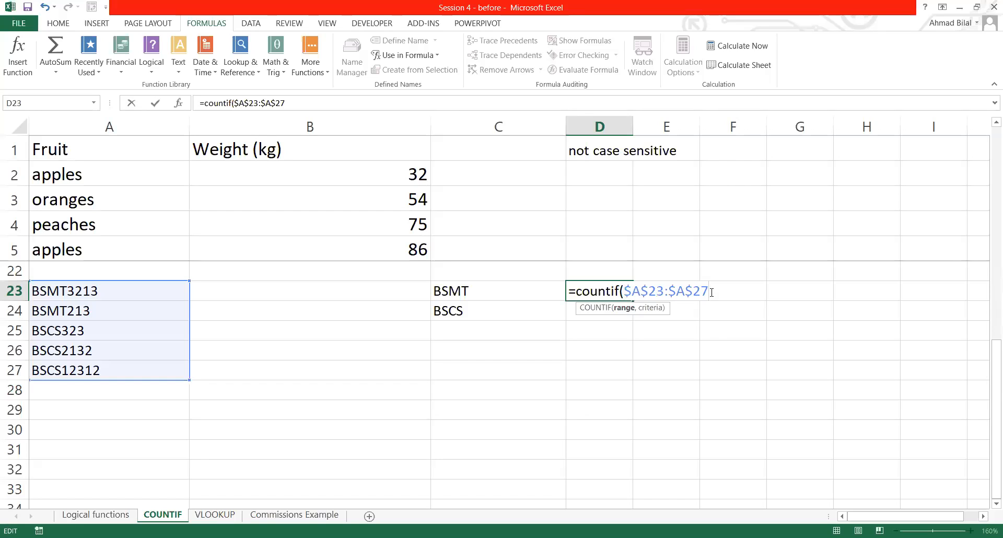
{"action": "type", "text": ", \"BSMT\""}
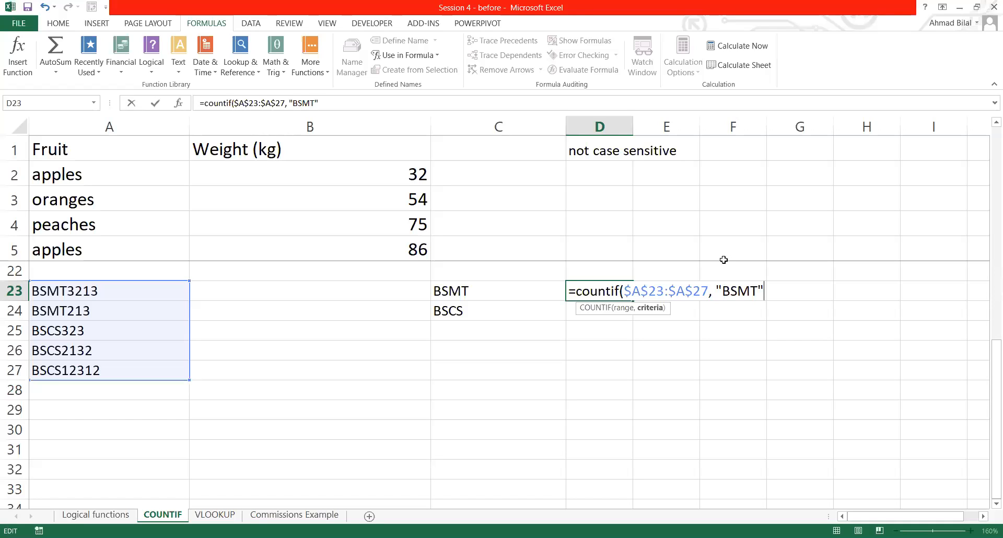
{"action": "type", "text": ")"}
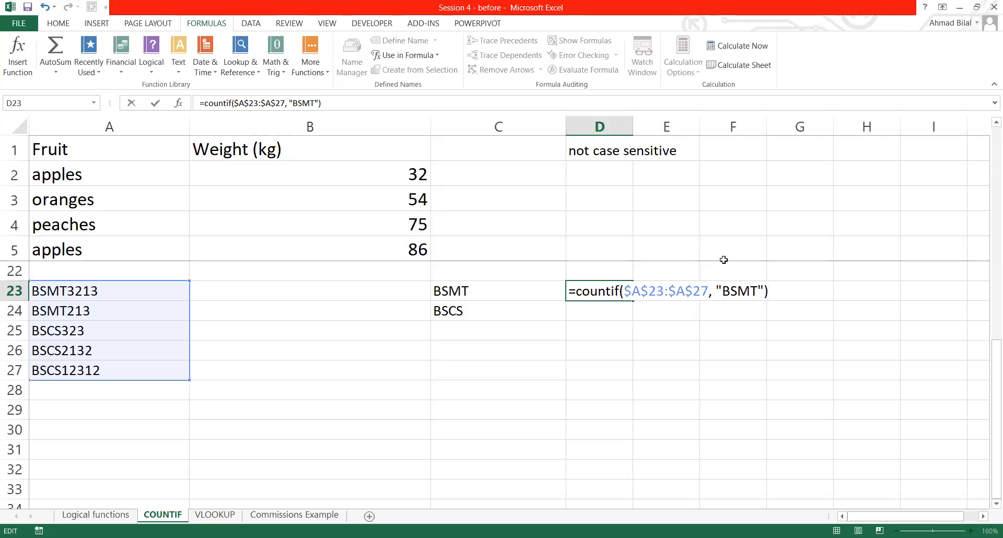
{"action": "key", "text": "Return"}
Step: Review the D23 formula's BSMT criterion and commit it unchanged, returning 0
{"action": "key", "text": "Up"}
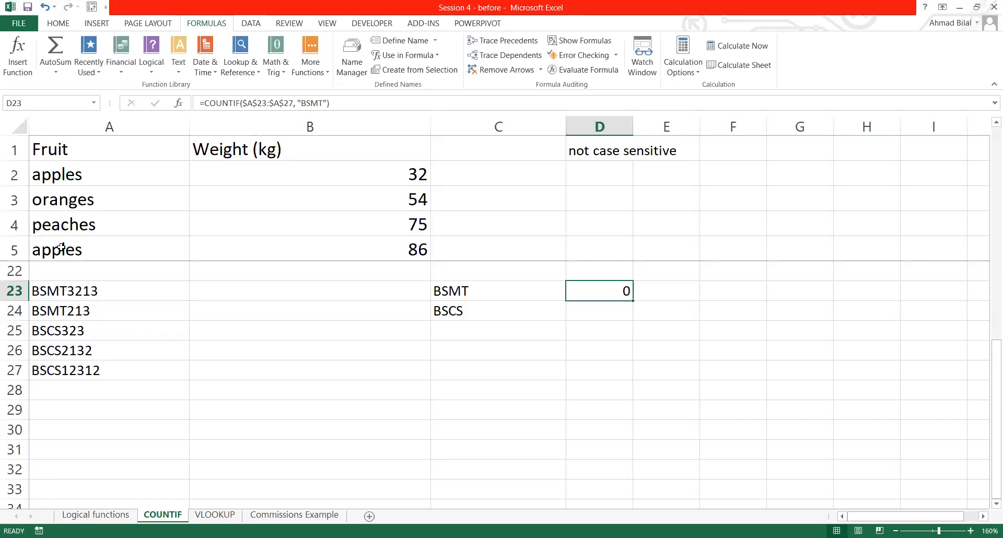
{"action": "key", "text": "F2"}
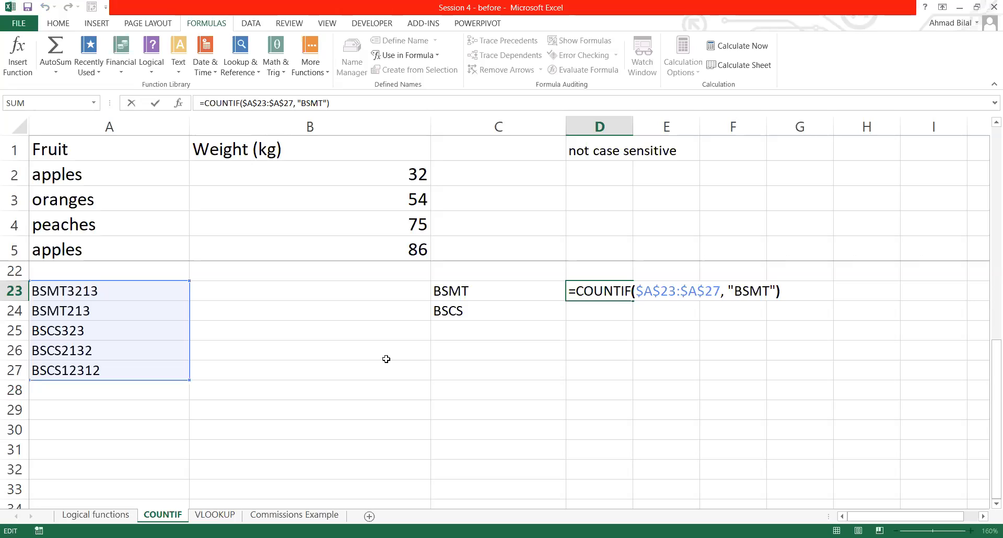
{"action": "key", "text": "Left"}
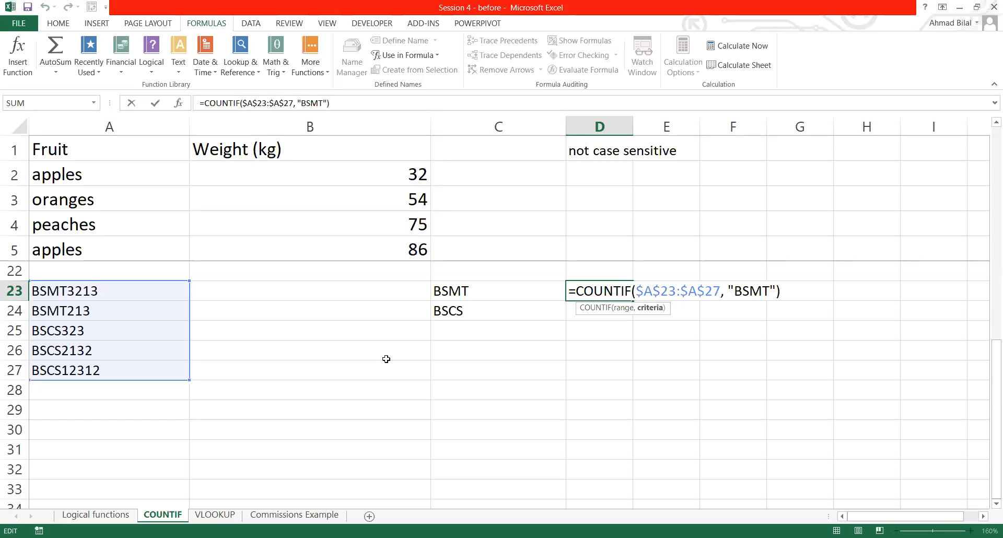
{"action": "key", "text": "Left"}
{"action": "key", "text": "Return"}
Step: Type the note 'wildcard characters' in F26
{"action": "key", "text": "Down"}
{"action": "key", "text": "Down"}
{"action": "key", "text": "Right"}
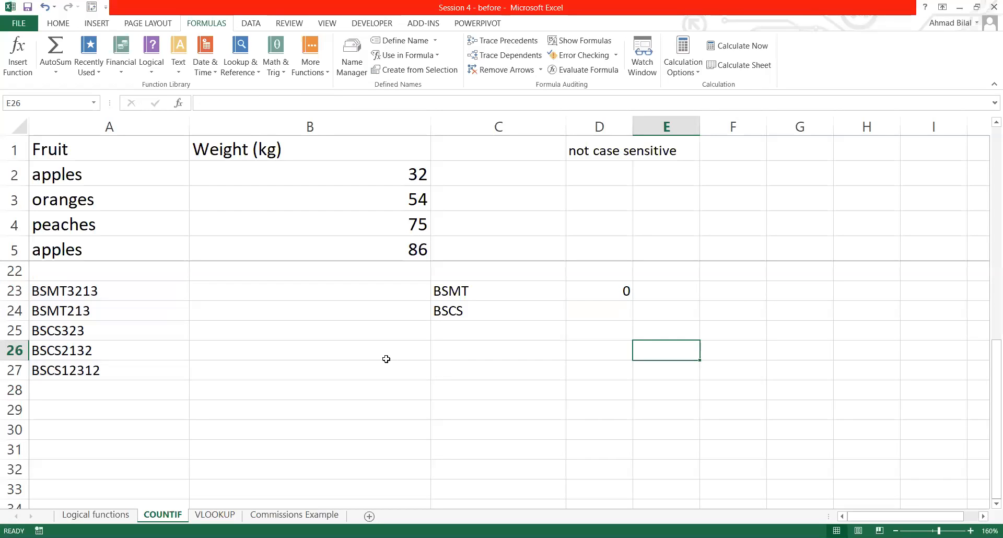
{"action": "key", "text": "Right"}
{"action": "type", "text": "wildcard characters"}
{"action": "key", "text": "Return"}
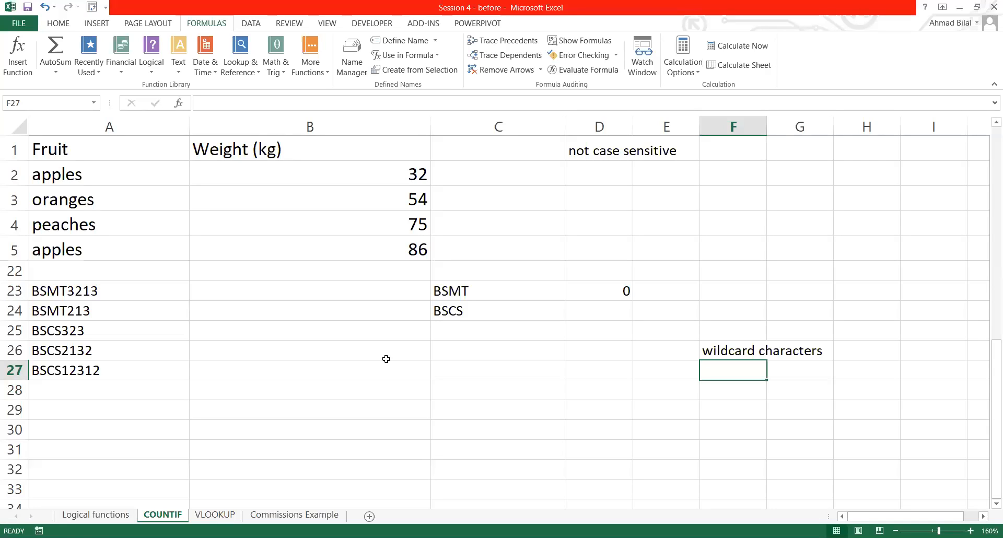
Step: Return to D23 and recommit the BSMT COUNTIF formula
{"action": "key", "text": "Up"}
{"action": "key", "text": "Up"}
{"action": "key", "text": "Up"}
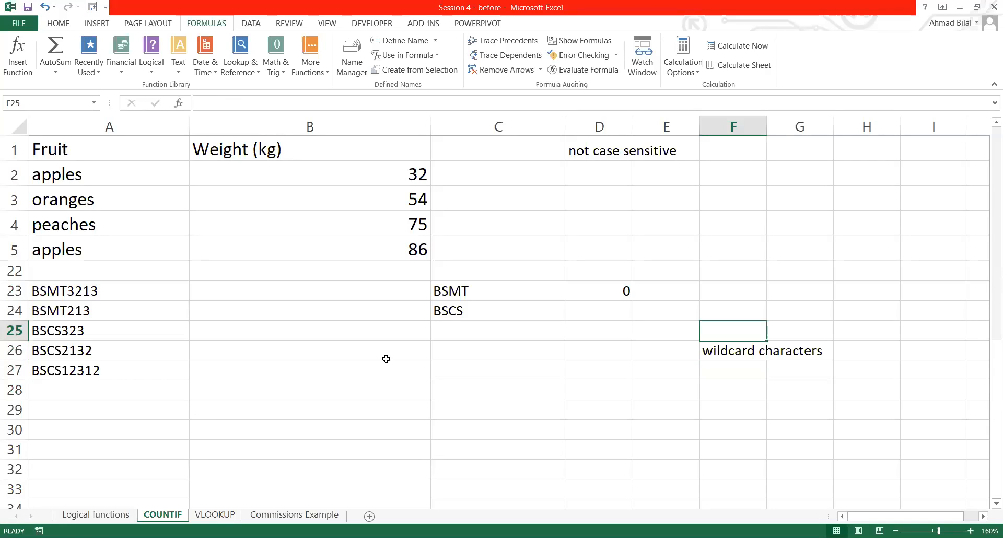
{"action": "key", "text": "Left"}
{"action": "key", "text": "Left"}
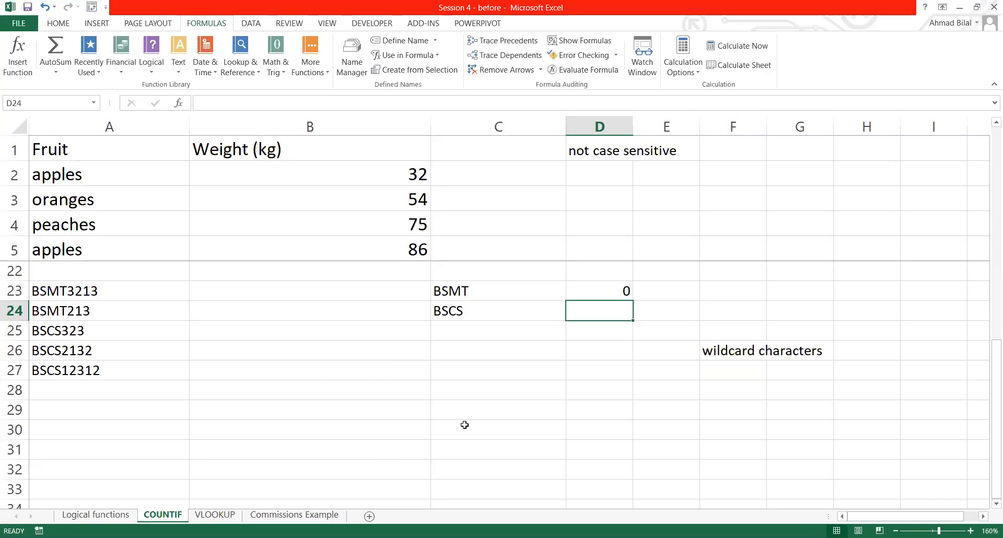
{"action": "key", "text": "Up"}
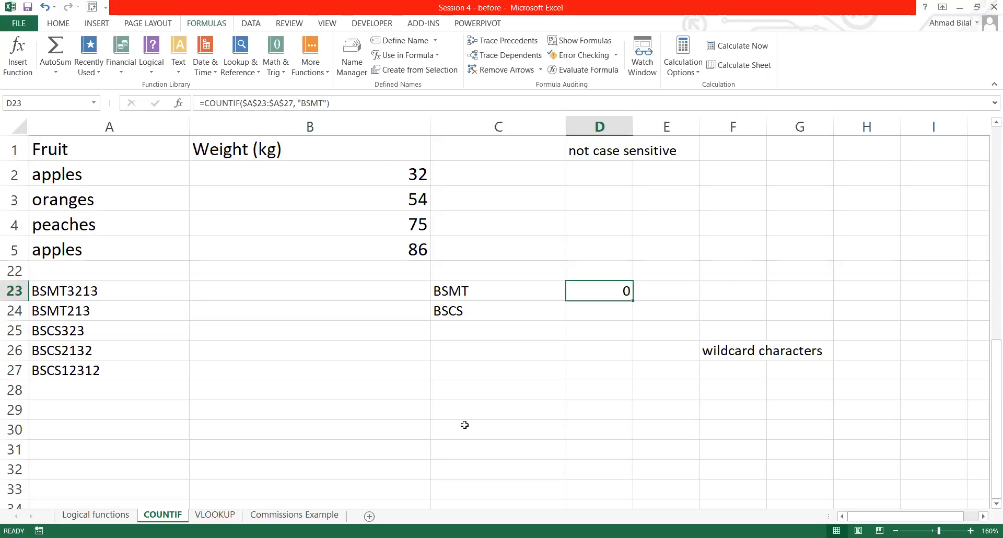
{"action": "key", "text": "F2"}
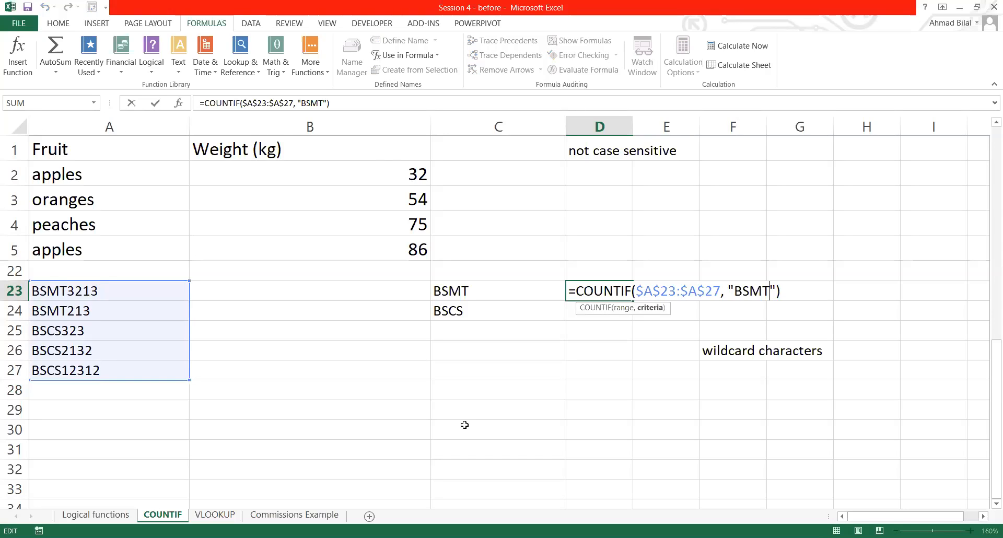
{"action": "key", "text": "Return"}
Step: Enter * in F27 and ? in F28 under the wildcard heading
{"action": "key", "text": "Down"}
{"action": "key", "text": "Down"}
{"action": "key", "text": "Down"}
{"action": "key", "text": "Right"}
{"action": "key", "text": "Right"}
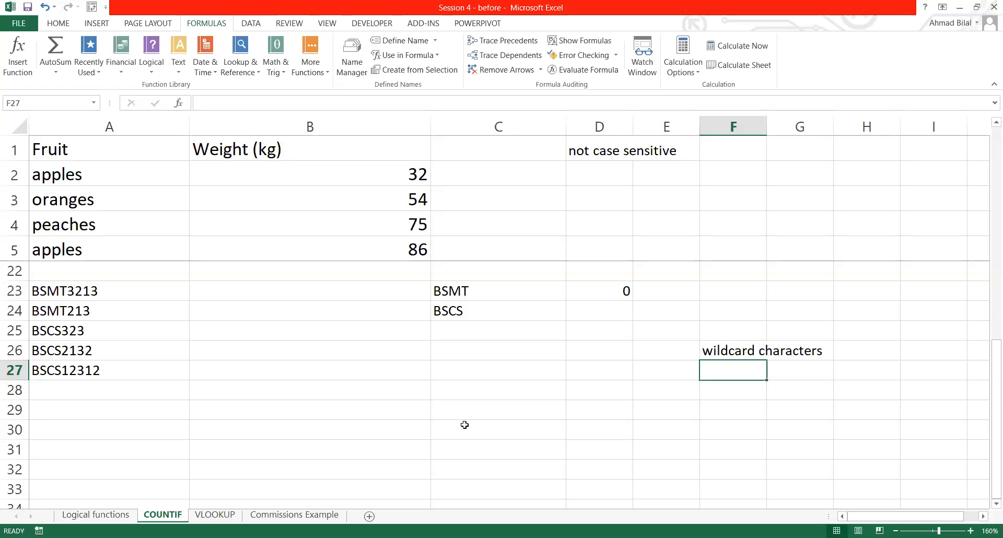
{"action": "type", "text": "*"}
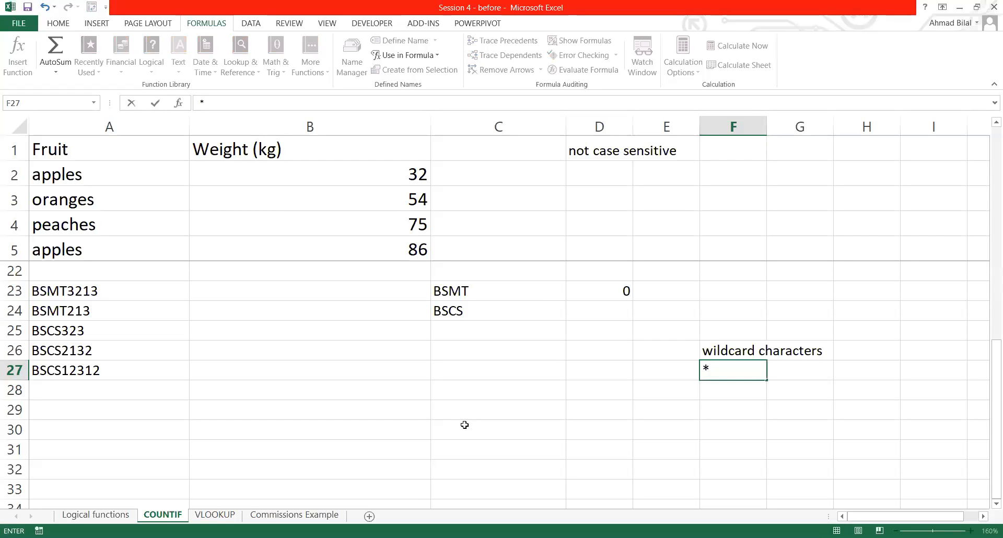
{"action": "key", "text": "Return"}
{"action": "type", "text": "?"}
{"action": "key", "text": "Return"}
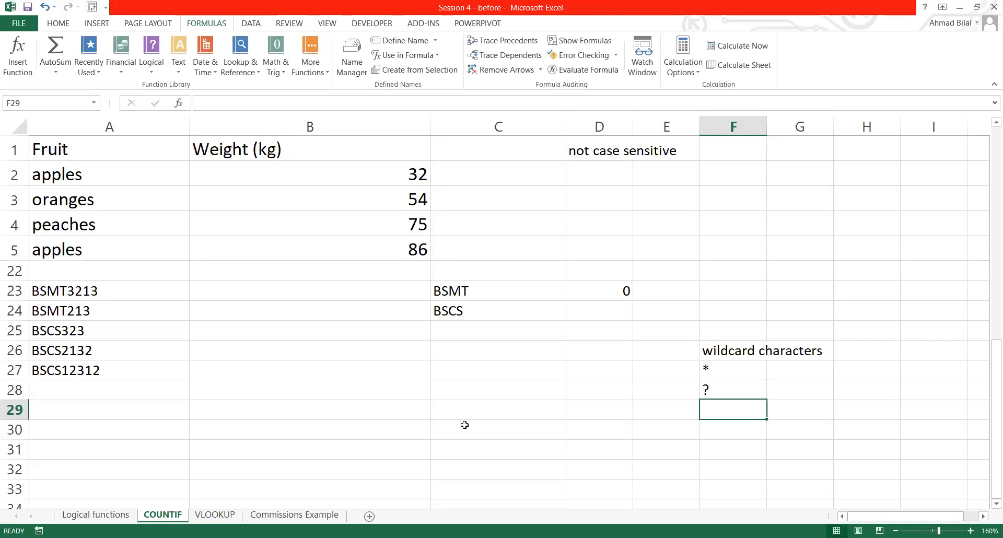
Step: Label them 'asterik' in G27 and 'question mark' in G28
{"action": "key", "text": "Up"}
{"action": "key", "text": "Up"}
{"action": "key", "text": "Right"}
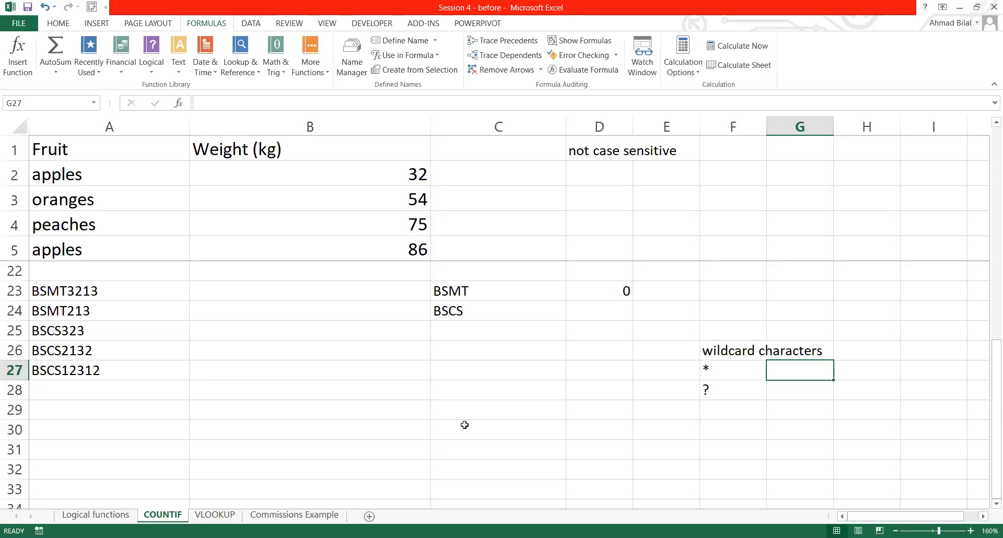
{"action": "type", "text": "asterik"}
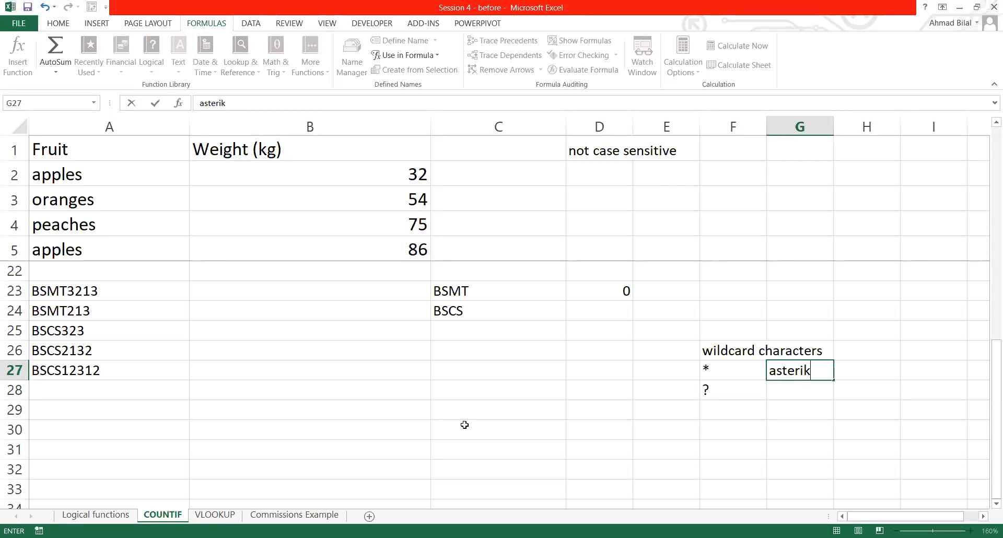
{"action": "key", "text": "Return"}
{"action": "type", "text": "qust"}
{"action": "key", "text": "BackSpace"}
{"action": "key", "text": "BackSpace"}
{"action": "type", "text": "estion mark"}
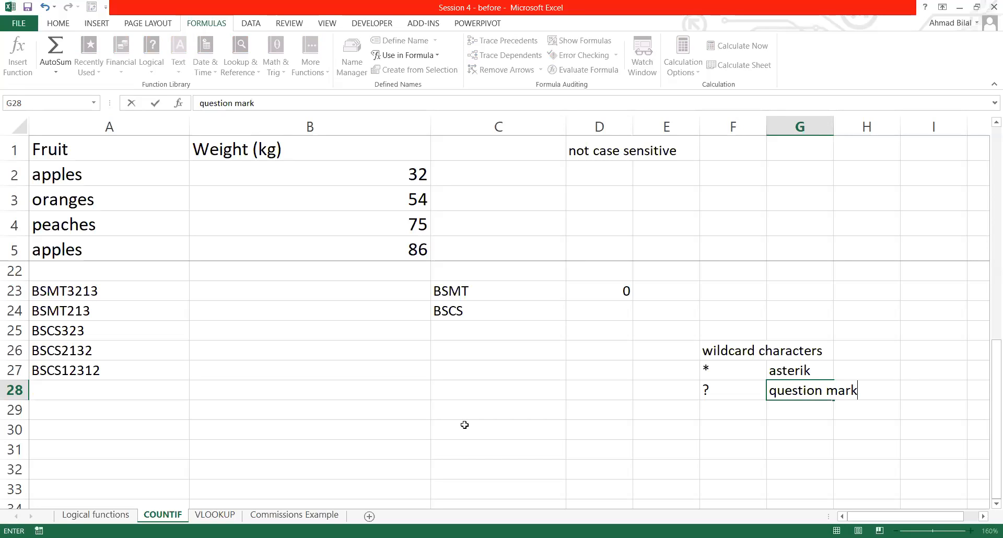
{"action": "key", "text": "Return"}
Step: Go back to D23 and open its BSMT count formula for editing
{"action": "key", "text": "Up"}
{"action": "key", "text": "Left"}
{"action": "key", "text": "Up"}
{"action": "key", "text": "Left"}
{"action": "key", "text": "Up"}
{"action": "key", "text": "Up"}
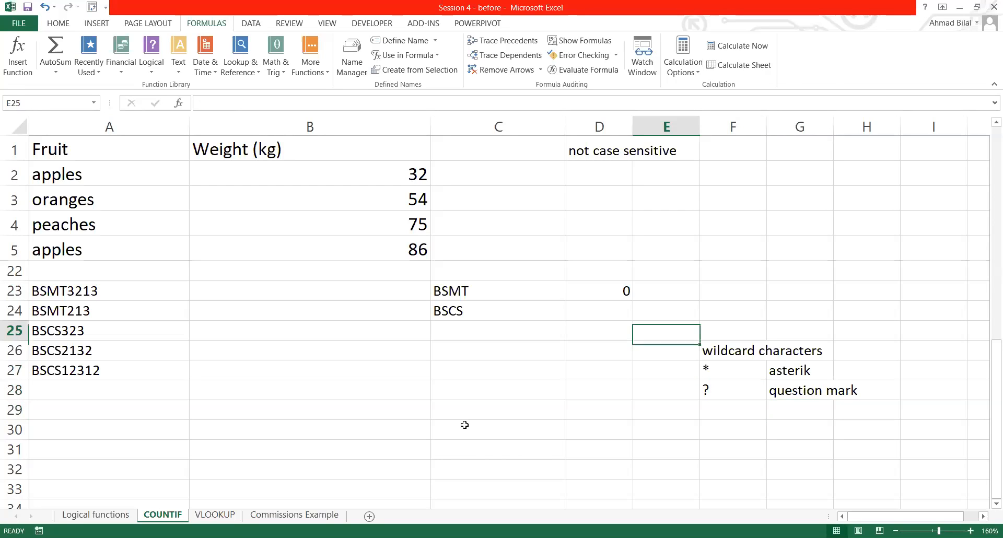
{"action": "key", "text": "Left"}
{"action": "key", "text": "Up"}
{"action": "key", "text": "Up"}
{"action": "key", "text": "F2"}
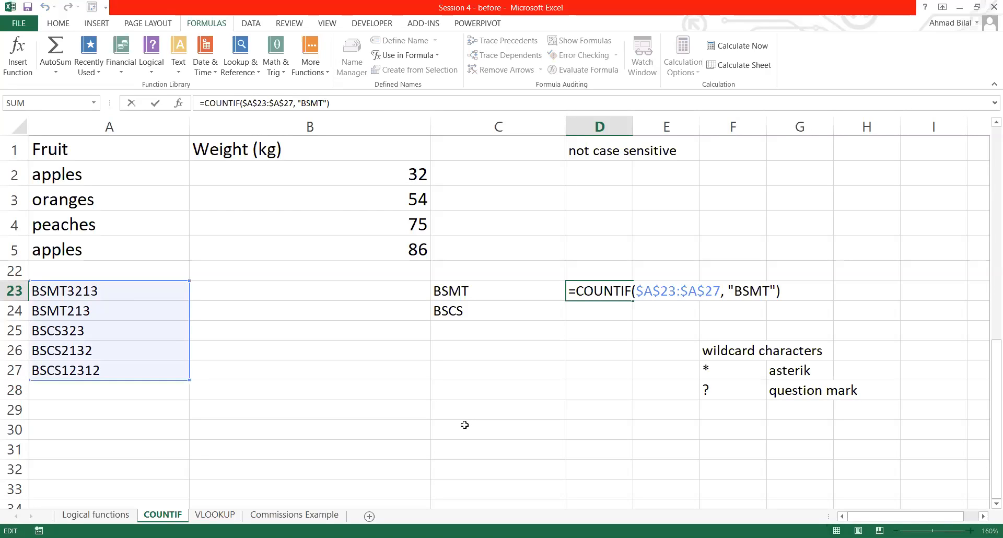
Step: Change D23's criteria to "BSMT*" so it counts the two BSMT codes
{"action": "key", "text": "Left"}
{"action": "key", "text": "Left"}
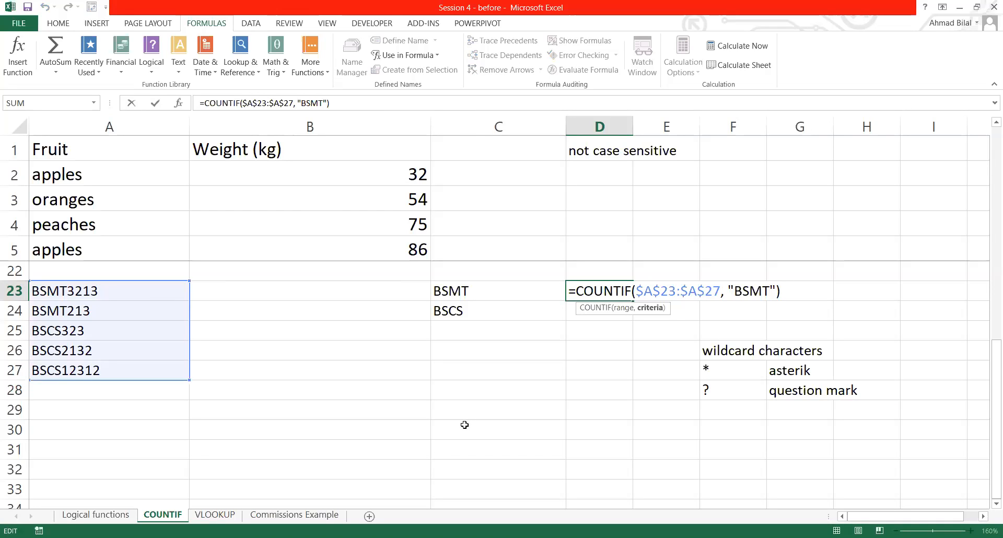
{"action": "type", "text": "*"}
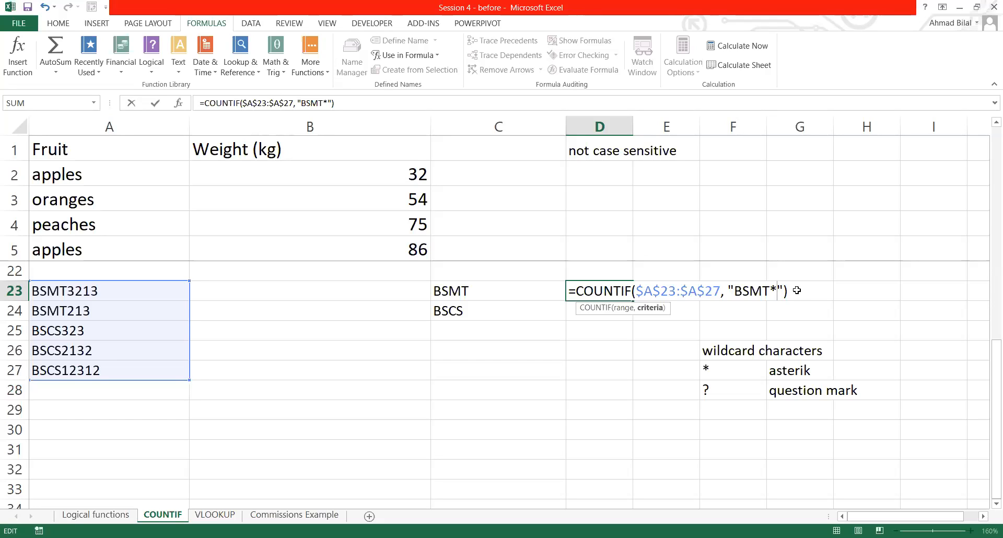
{"action": "key", "text": "Return"}
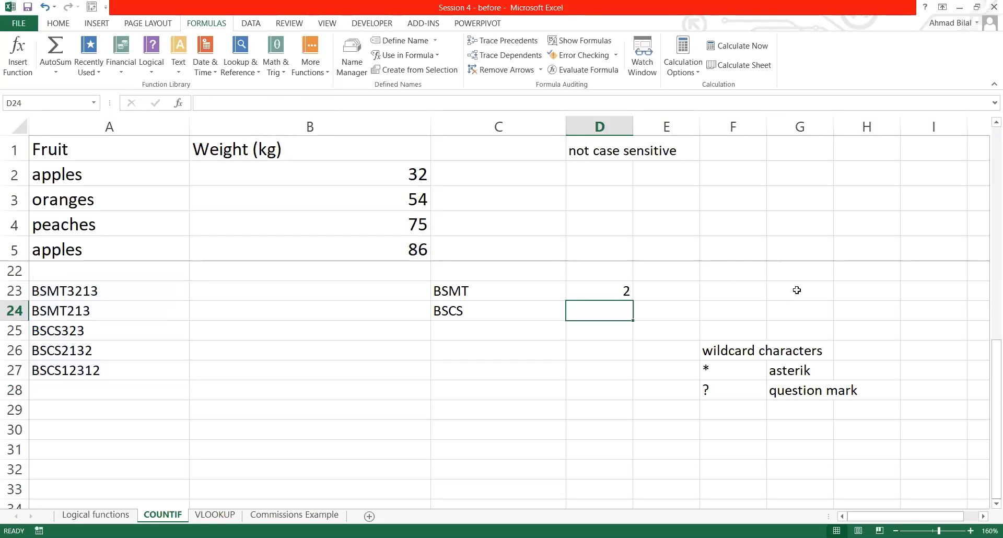
{"action": "double_click", "coordinate": [614, 291]}
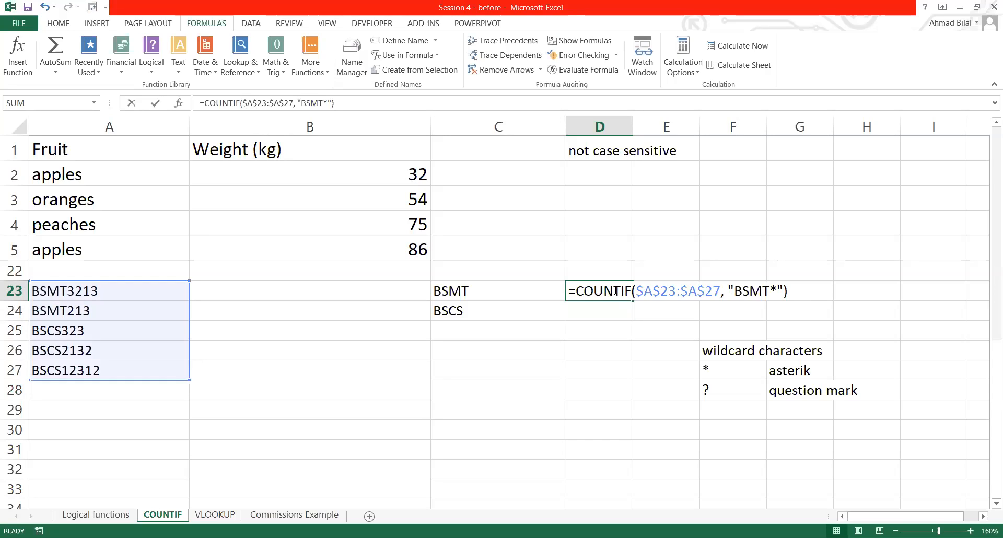
{"action": "left_click", "coordinate": [771, 291]}
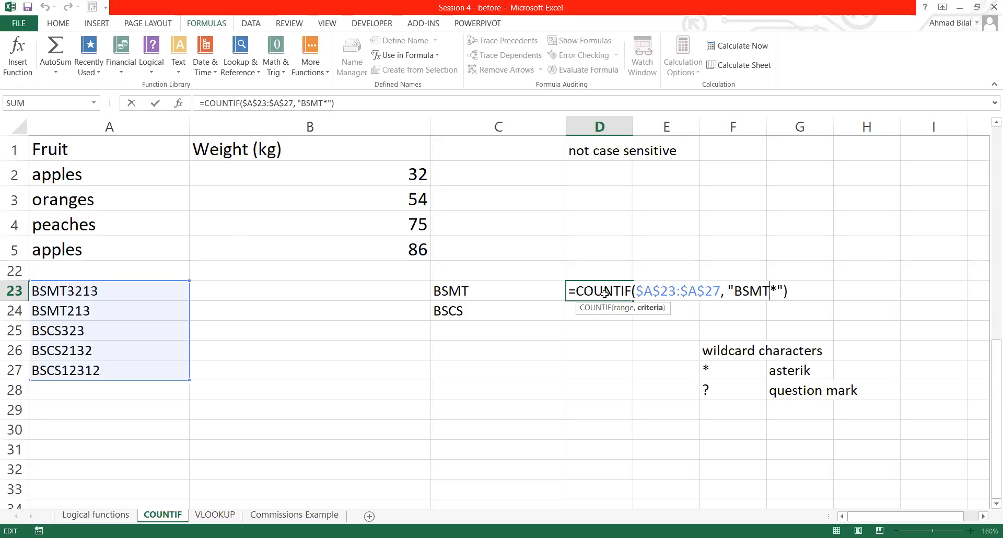
{"action": "key", "text": "ctrl+Return"}
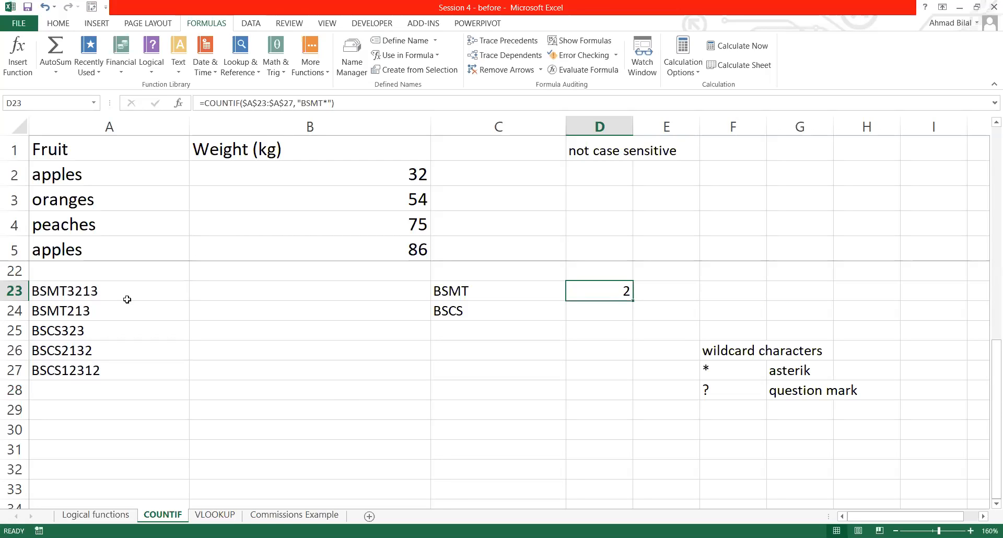
{"action": "left_click_drag", "start_coordinate": [128, 297], "coordinate": [124, 312]}
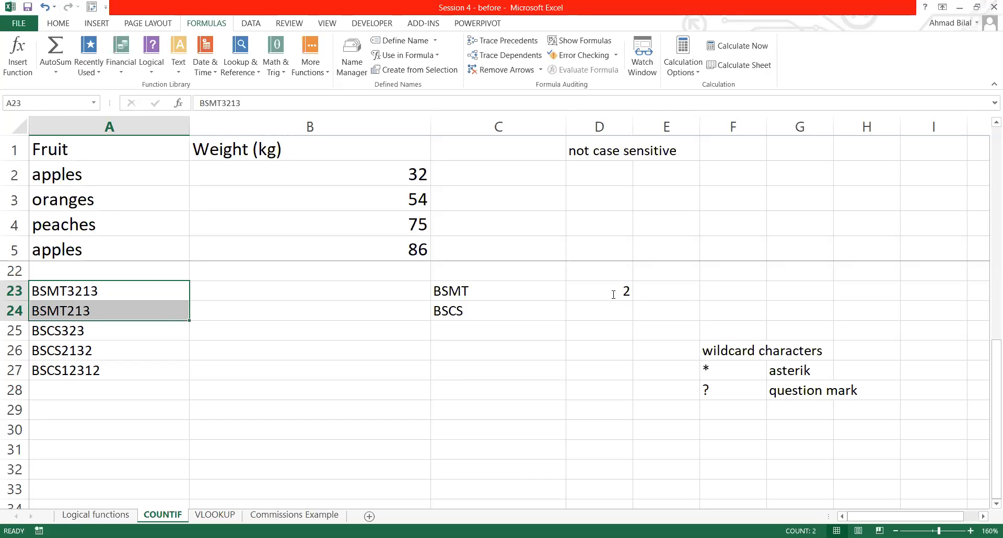
{"action": "double_click", "coordinate": [613, 294]}
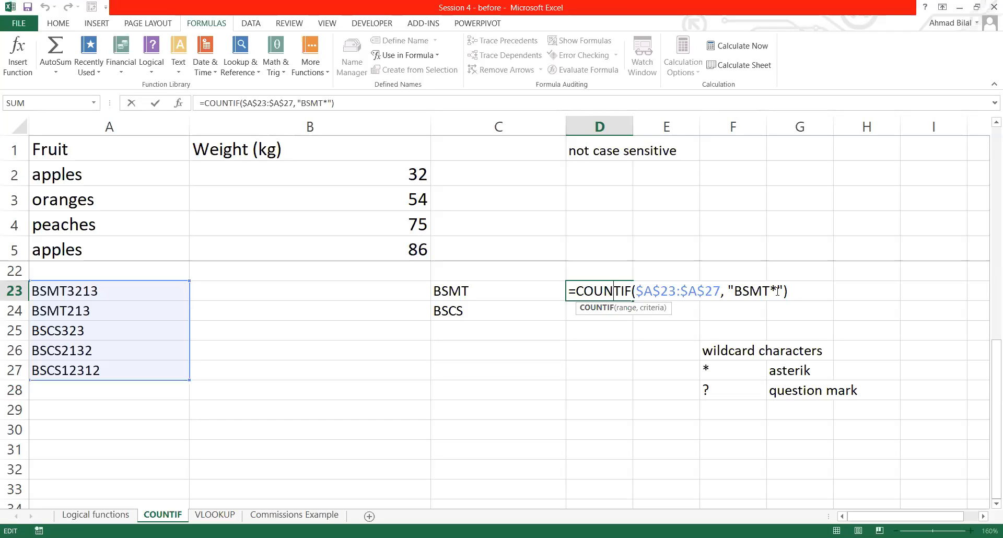
{"action": "key", "text": "Return"}
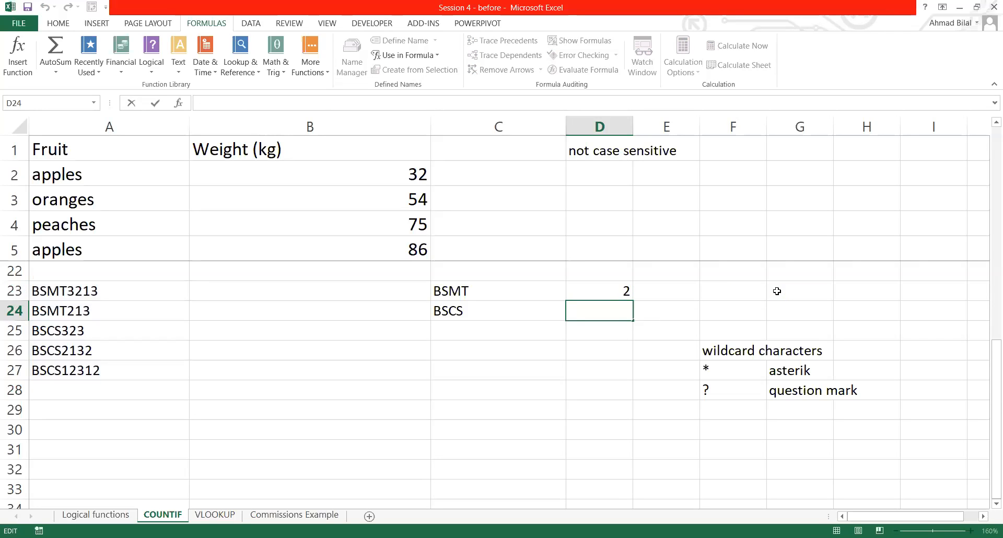
{"action": "key", "text": "Up"}
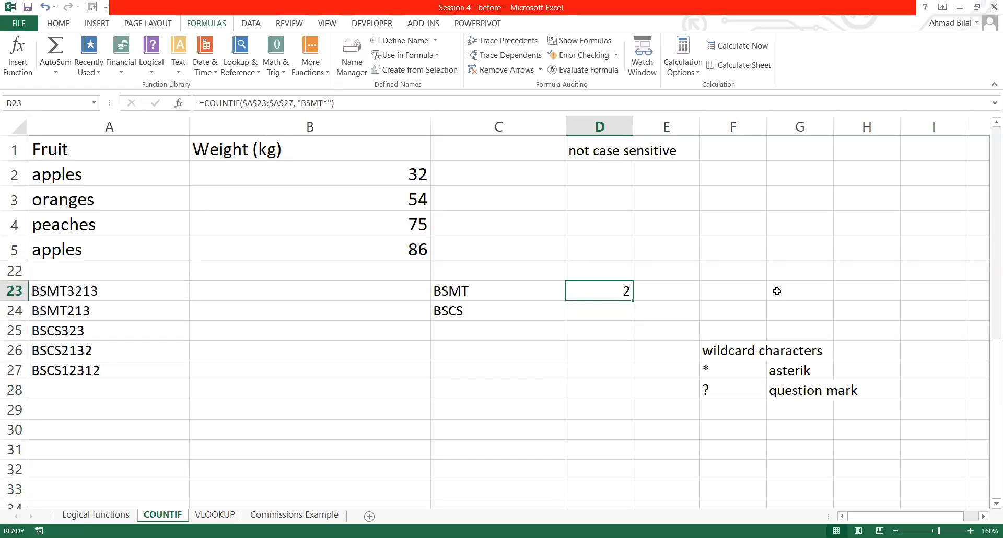
Step: Copy the count into D24 and change its criteria to "BSCS*", returning 3
{"action": "left_click_drag", "start_coordinate": [629, 298], "coordinate": [629, 313]}
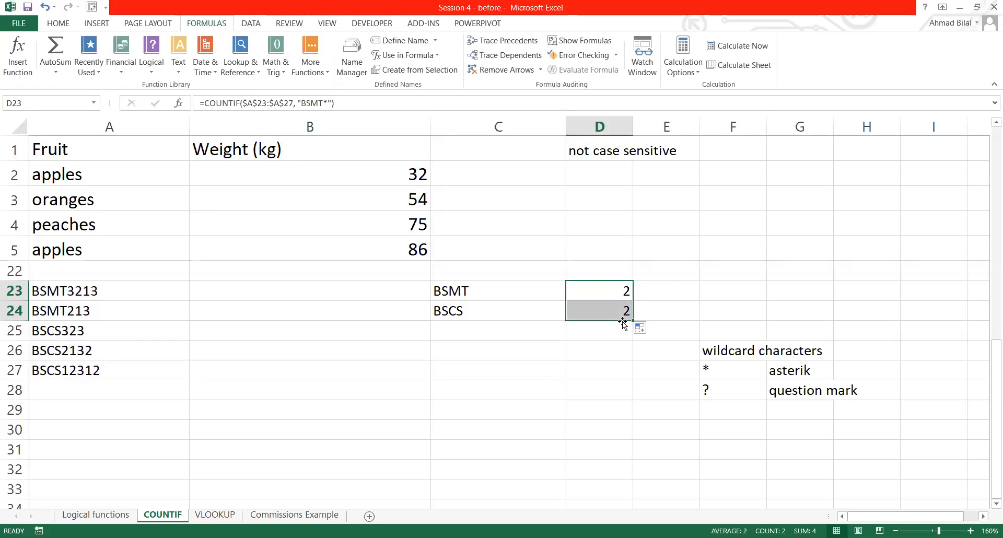
{"action": "left_click", "coordinate": [621, 310]}
{"action": "double_click", "coordinate": [621, 311]}
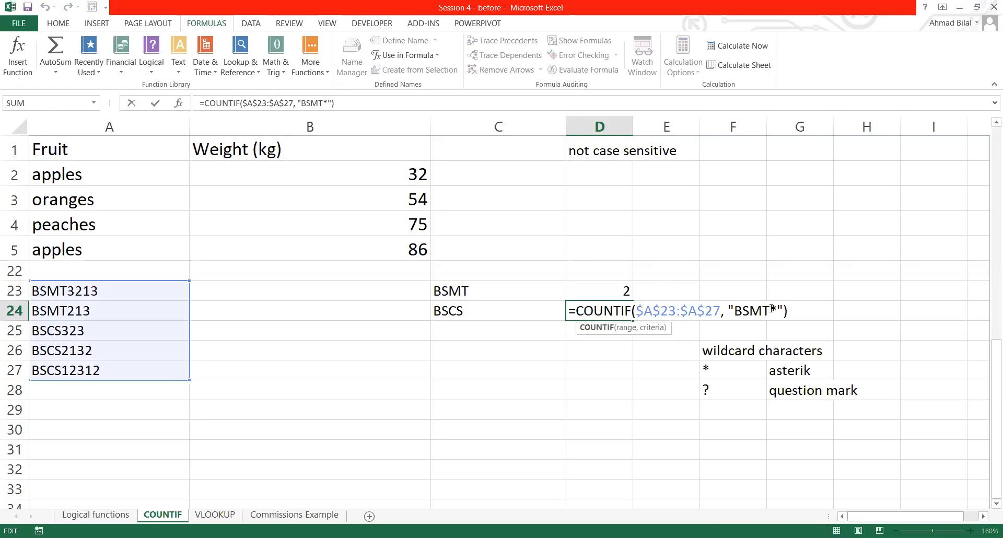
{"action": "key", "text": "ctrl+shift+Left"}
{"action": "type", "text": "BSCS"}
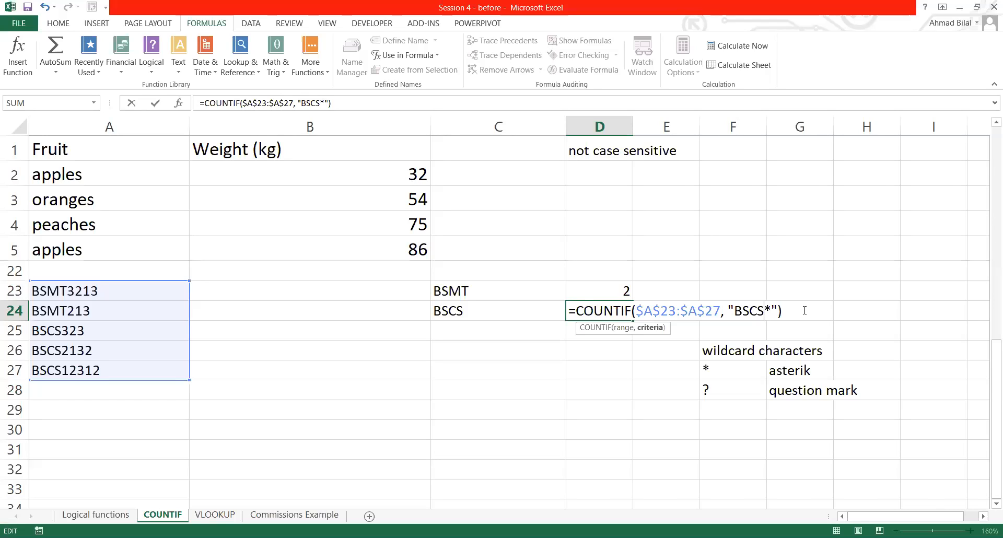
{"action": "key", "text": "Return"}
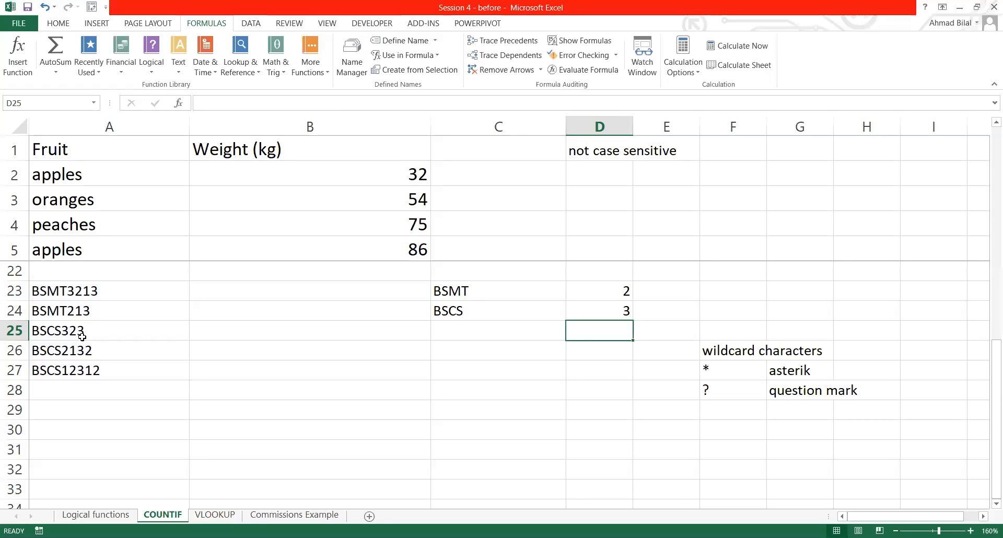
Step: Move the COUNTIF example block from A23 down so it starts at A27
{"action": "left_click", "coordinate": [104, 291]}
{"action": "key", "text": "shift+Right"}
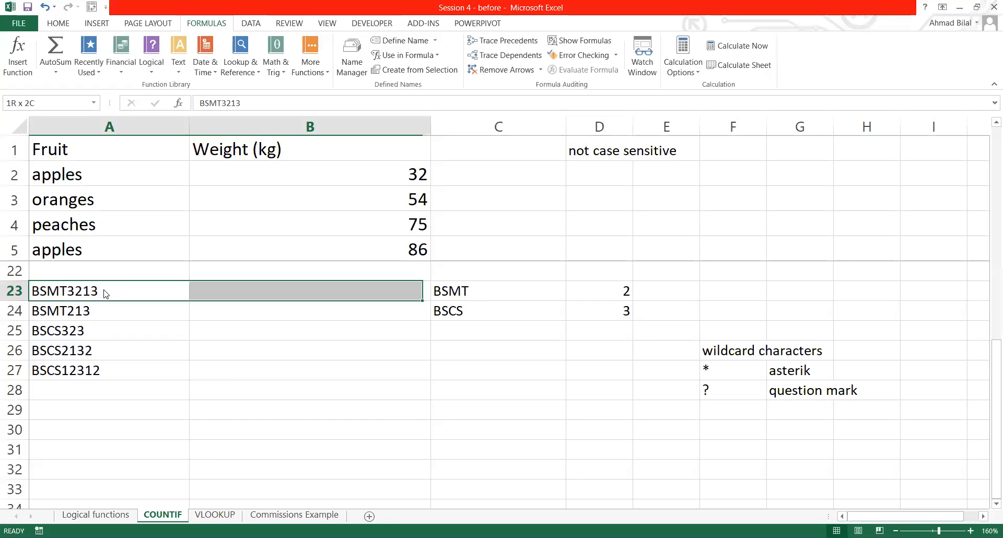
{"action": "key", "text": "shift+Down"}
{"action": "key", "text": "shift+Down"}
{"action": "key", "text": "shift+Right"}
{"action": "key", "text": "shift+Right"}
{"action": "key", "text": "shift+Right"}
{"action": "key", "text": "shift+Down"}
{"action": "key", "text": "shift+Down"}
{"action": "key", "text": "ctrl+shift+End"}
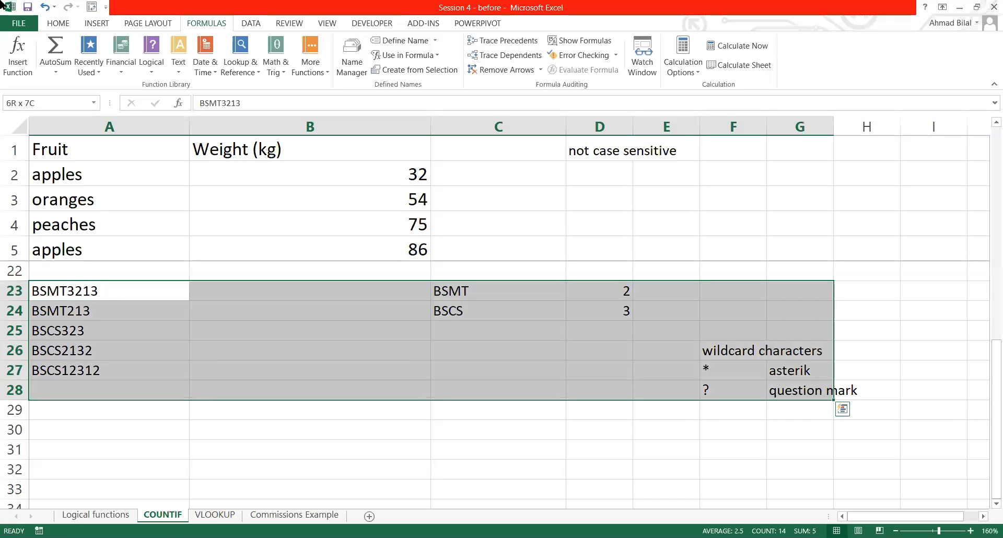
{"action": "key", "text": "ctrl+x"}
{"action": "key", "text": "Down"}
{"action": "key", "text": "Down"}
{"action": "key", "text": "Down"}
{"action": "key", "text": "Down"}
{"action": "key", "text": "ctrl+v"}
{"action": "key", "text": "Right"}
Step: Move the wildcard characters notes block to F27
{"action": "key", "text": "Right"}
{"action": "key", "text": "Right"}
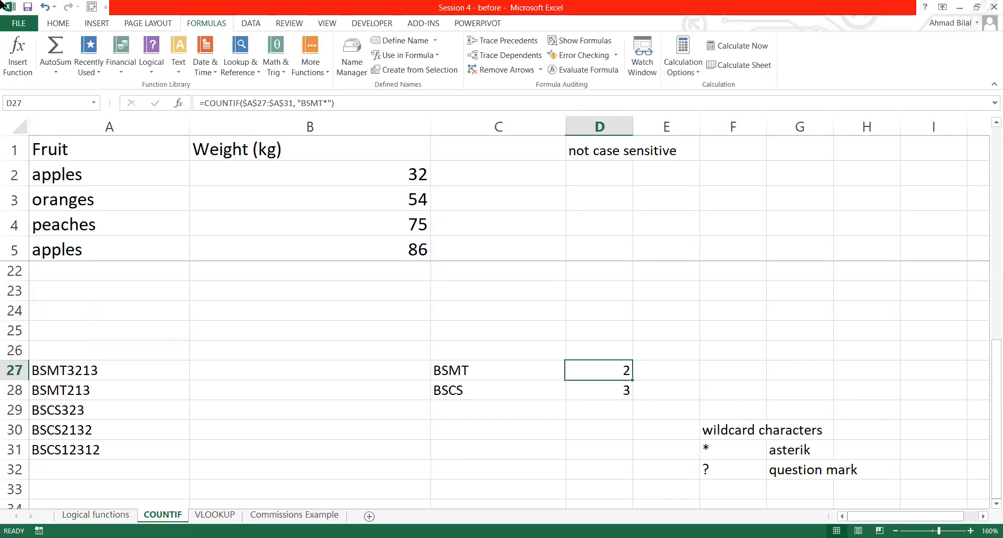
{"action": "key", "text": "Right"}
{"action": "key", "text": "Right"}
{"action": "key", "text": "Down"}
{"action": "key", "text": "Down"}
{"action": "key", "text": "Down"}
{"action": "key", "text": "shift+Right"}
{"action": "key", "text": "shift+Down"}
{"action": "key", "text": "shift+Down"}
{"action": "key", "text": "ctrl+x"}
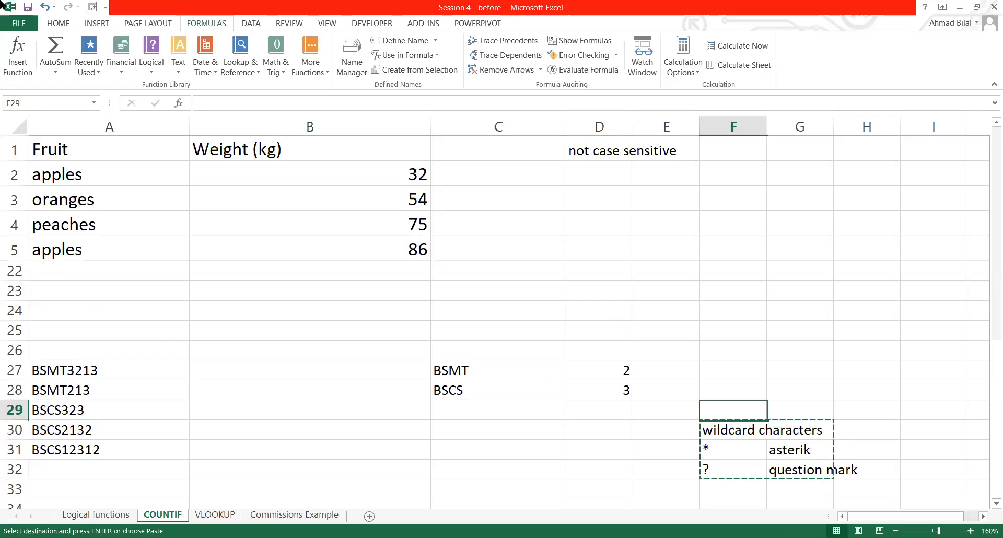
{"action": "key", "text": "Up"}
{"action": "key", "text": "Up"}
{"action": "key", "text": "Up"}
{"action": "key", "text": "ctrl+v"}
Step: Check the moved D27 formula's updated range, then open it for editing
{"action": "key", "text": "Left"}
{"action": "key", "text": "Left"}
{"action": "key", "text": "Left"}
{"action": "key", "text": "Left"}
{"action": "key", "text": "Right"}
{"action": "key", "text": "Left"}
{"action": "key", "text": "Left"}
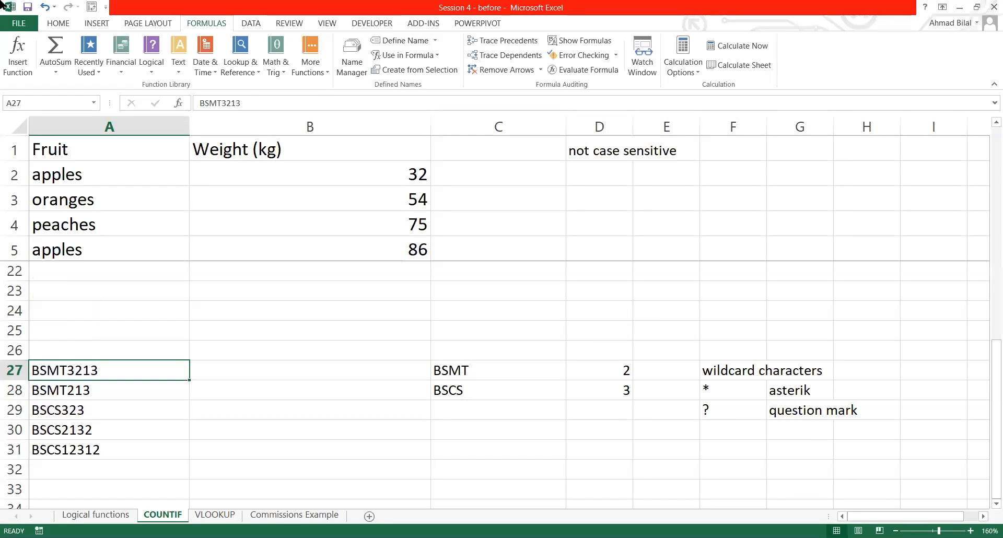
{"action": "key", "text": "Right"}
{"action": "key", "text": "Right"}
{"action": "key", "text": "Right"}
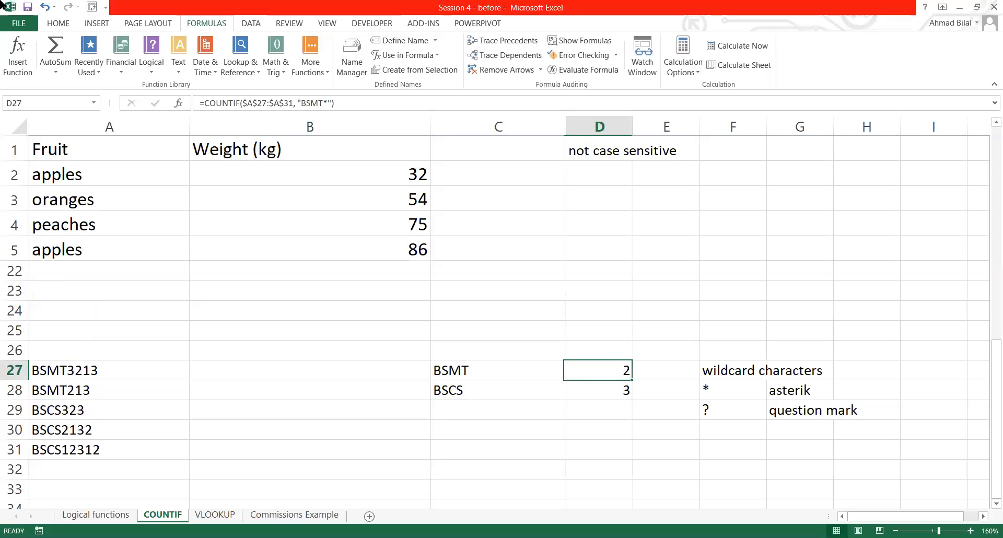
{"action": "key", "text": "F2"}
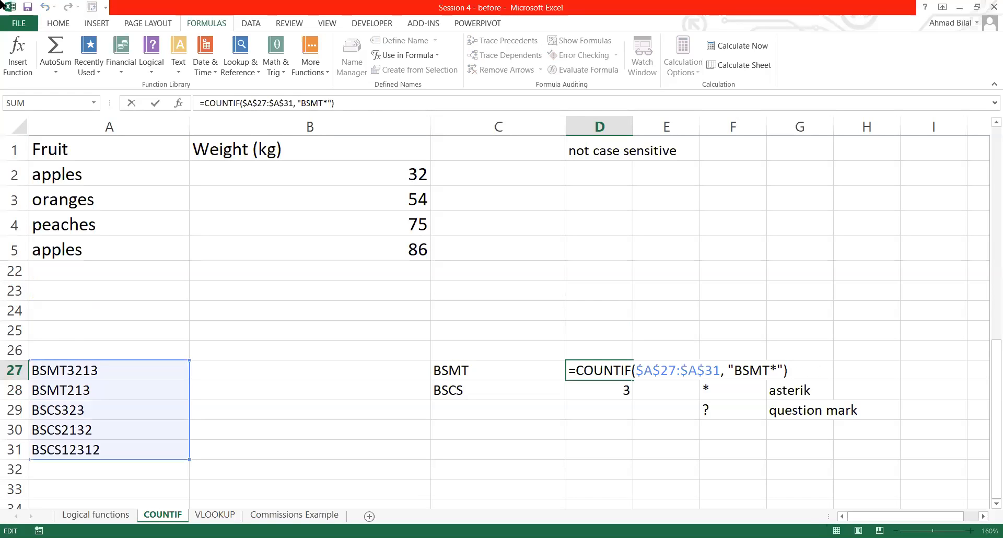
{"action": "key", "text": "Escape"}
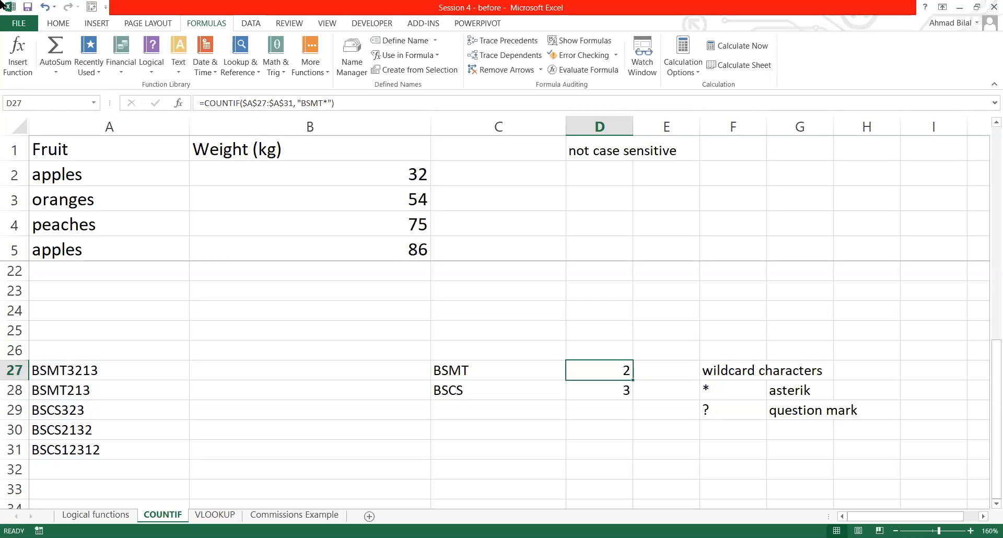
{"action": "key", "text": "Right"}
{"action": "key", "text": "Right"}
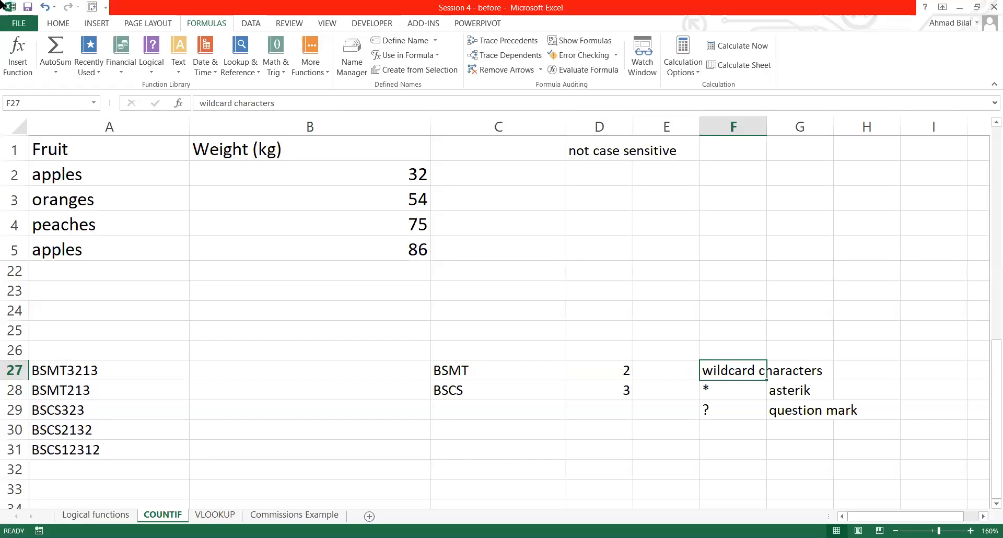
{"action": "key", "text": "Down"}
{"action": "key", "text": "Down"}
{"action": "key", "text": "Up"}
{"action": "key", "text": "Up"}
{"action": "key", "text": "Up"}
{"action": "key", "text": "Left"}
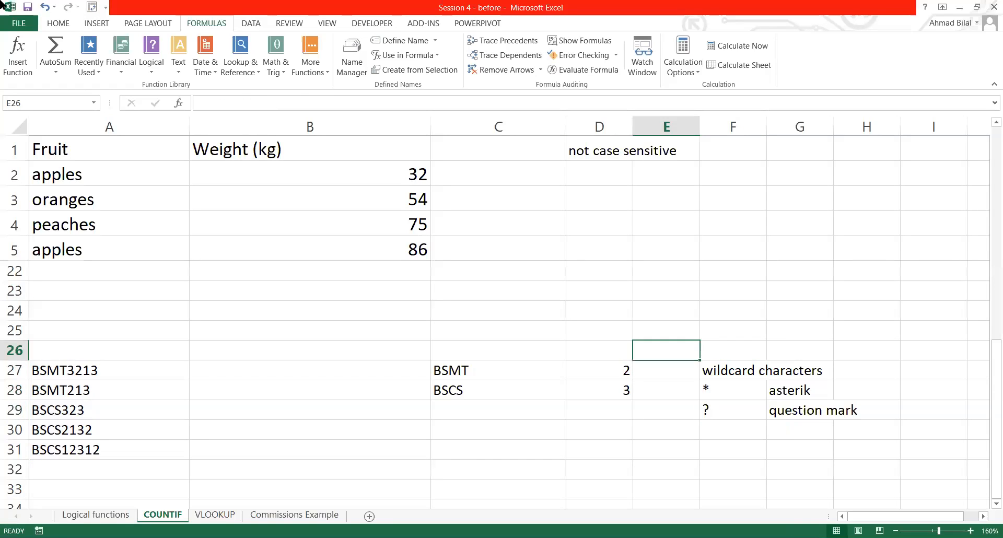
{"action": "key", "text": "Left"}
{"action": "key", "text": "Down"}
{"action": "key", "text": "F2"}
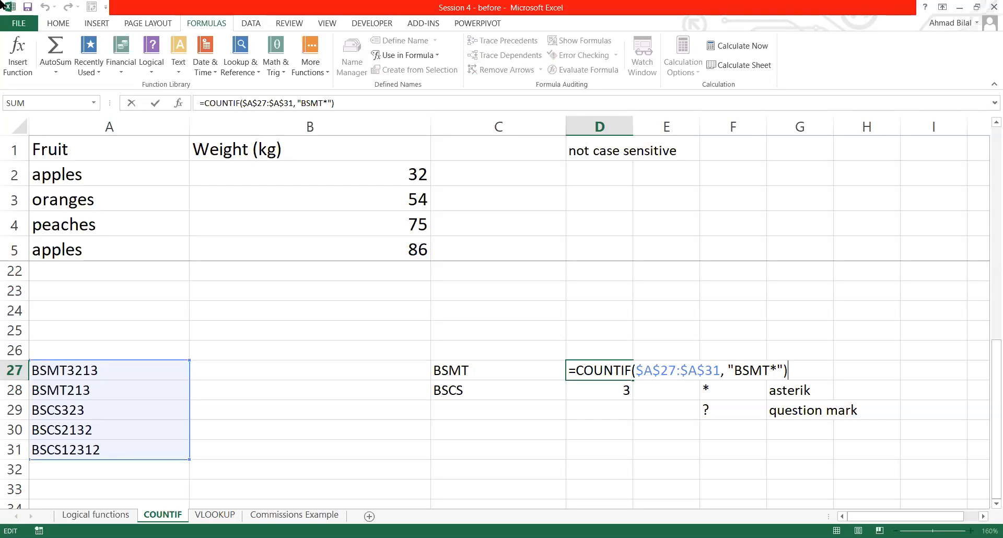
Step: Replace "BSMT*" in D27 with C27&"*" so the prefix comes from the label
{"action": "key", "text": "Left"}
{"action": "key", "text": "Left"}
{"action": "key", "text": "Left"}
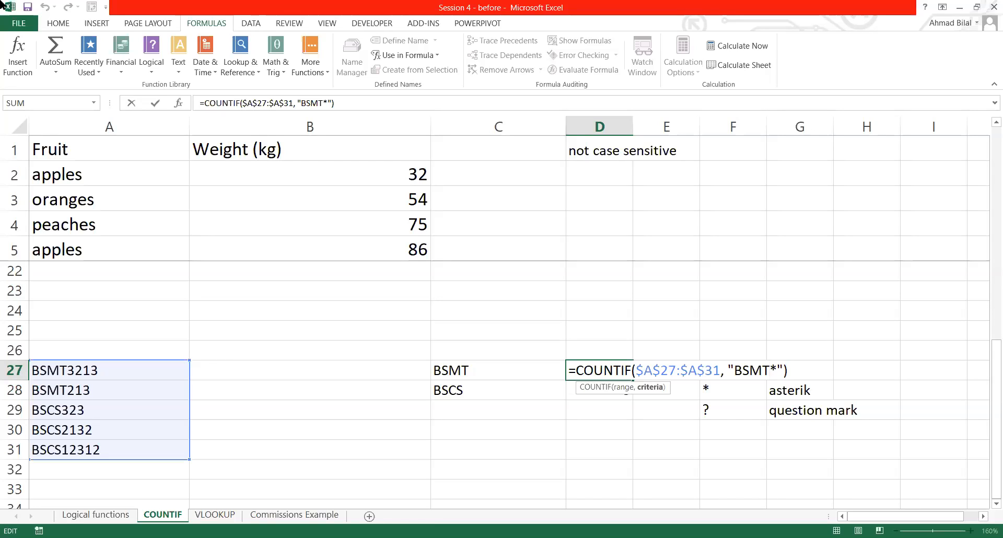
{"action": "key", "text": "BackSpace"}
{"action": "key", "text": "BackSpace"}
{"action": "key", "text": "BackSpace"}
{"action": "key", "text": "BackSpace"}
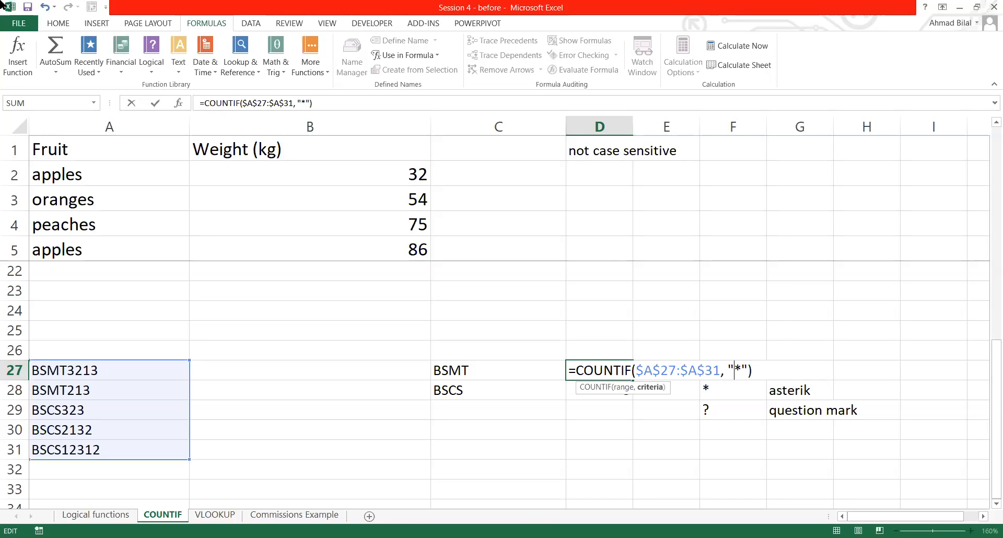
{"action": "key", "text": "BackSpace"}
{"action": "type", "text": "\""}
{"action": "key", "text": "F2"}
{"action": "key", "text": "Left"}
{"action": "key", "text": "F2"}
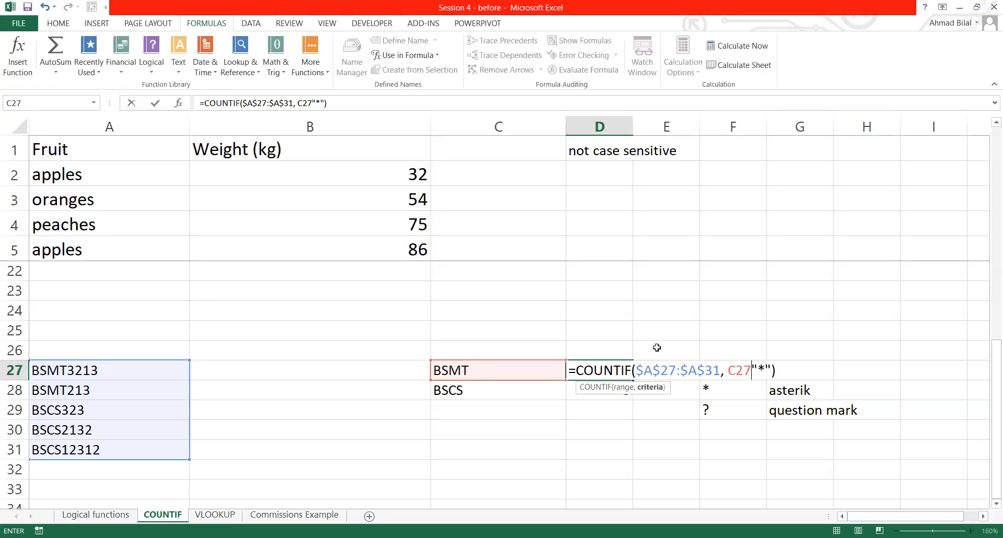
{"action": "type", "text": "#"}
{"action": "key", "text": "BackSpace"}
{"action": "type", "text": "@"}
{"action": "key", "text": "BackSpace"}
{"action": "type", "text": "&"}
{"action": "key", "text": "Return"}
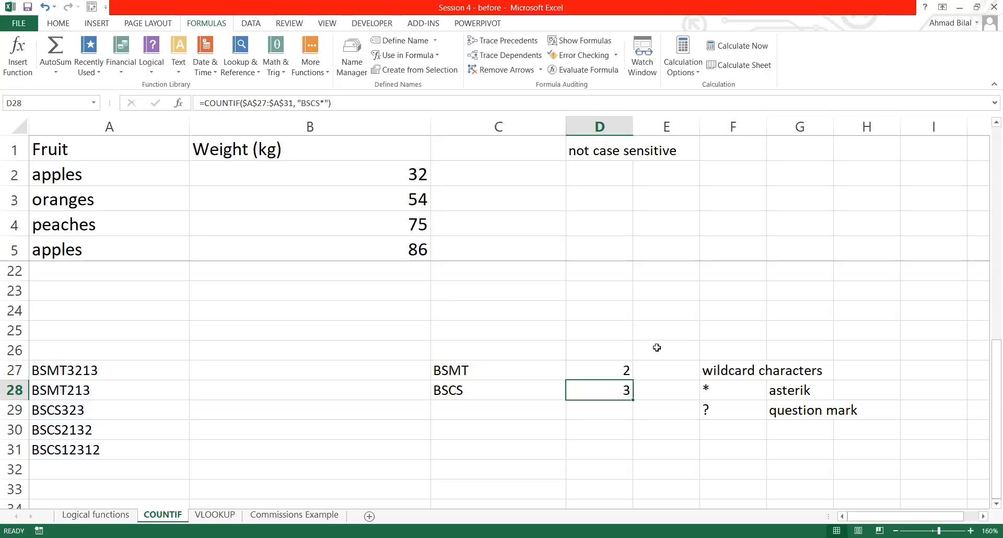
Step: Review D27's new formula, then move to C32 for a new example
{"action": "key", "text": "Up"}
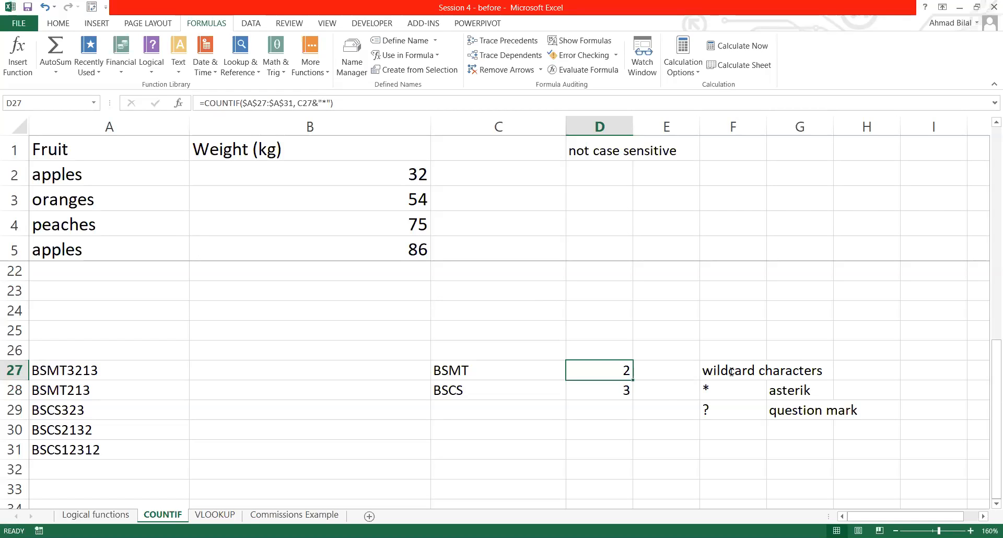
{"action": "key", "text": "F2"}
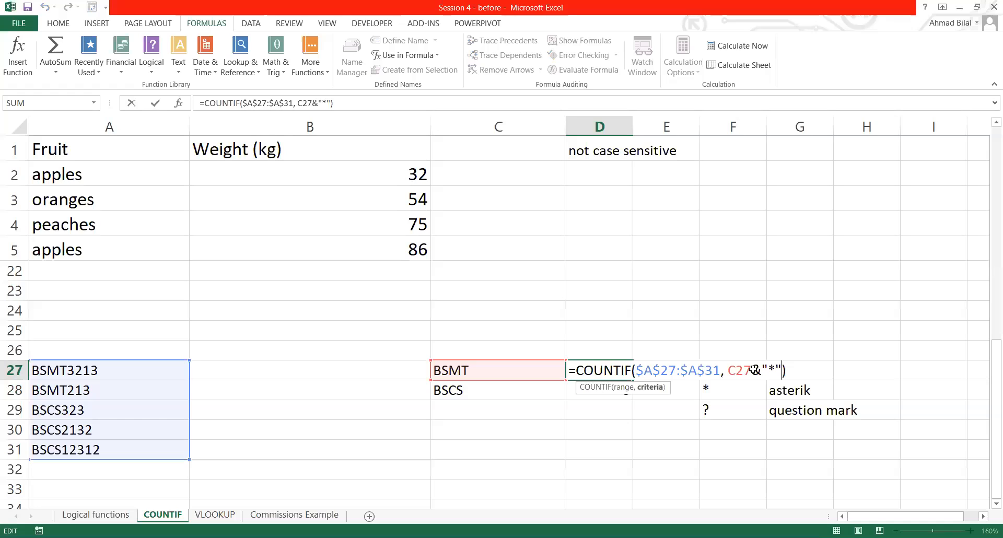
{"action": "key", "text": "Escape"}
{"action": "left_click", "coordinate": [808, 305]}
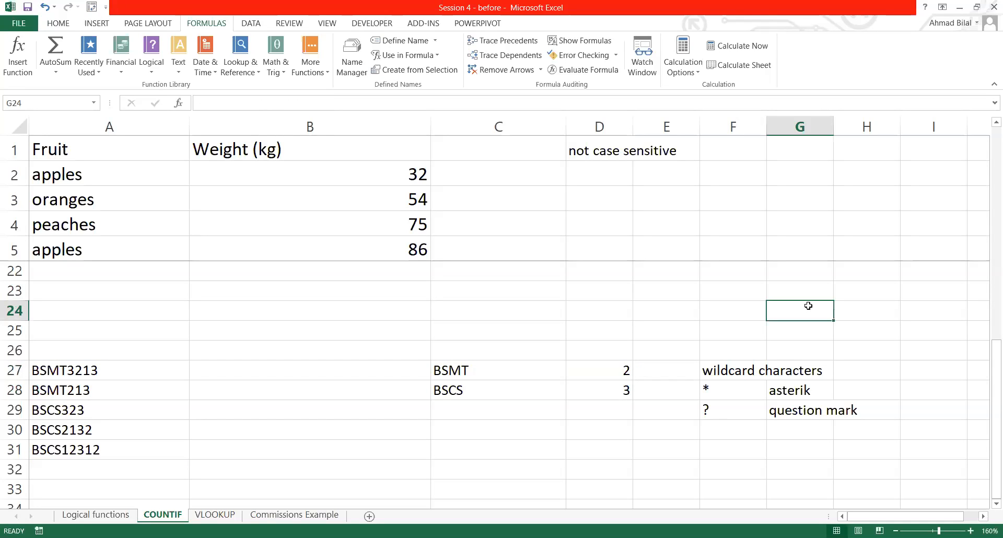
{"action": "key", "text": "Down"}
{"action": "key", "text": "Down"}
{"action": "key", "text": "Left"}
{"action": "key", "text": "Left"}
{"action": "key", "text": "Down"}
{"action": "key", "text": "Down"}
{"action": "key", "text": "Down"}
{"action": "key", "text": "Down"}
{"action": "key", "text": "Down"}
{"action": "key", "text": "Down"}
{"action": "key", "text": "Left"}
{"action": "key", "text": "Left"}
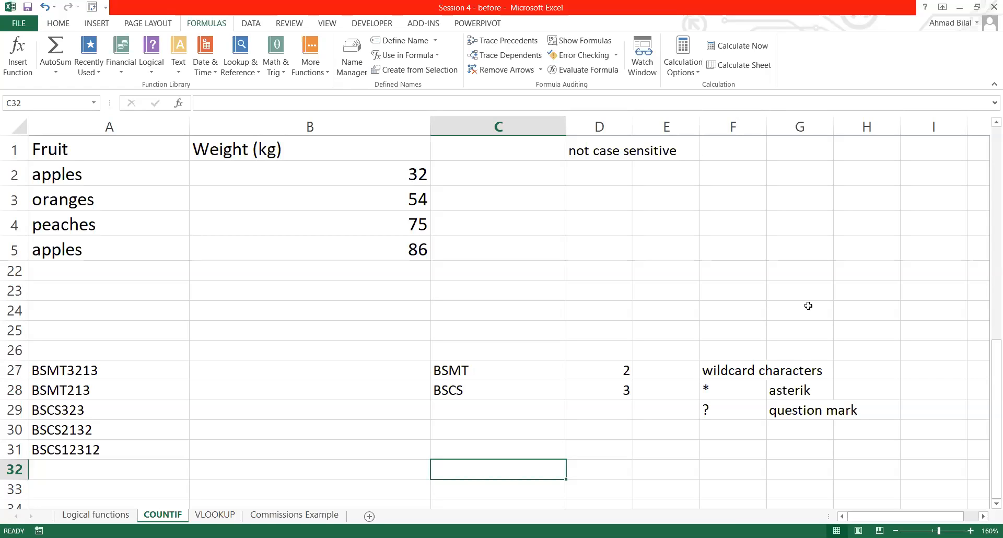
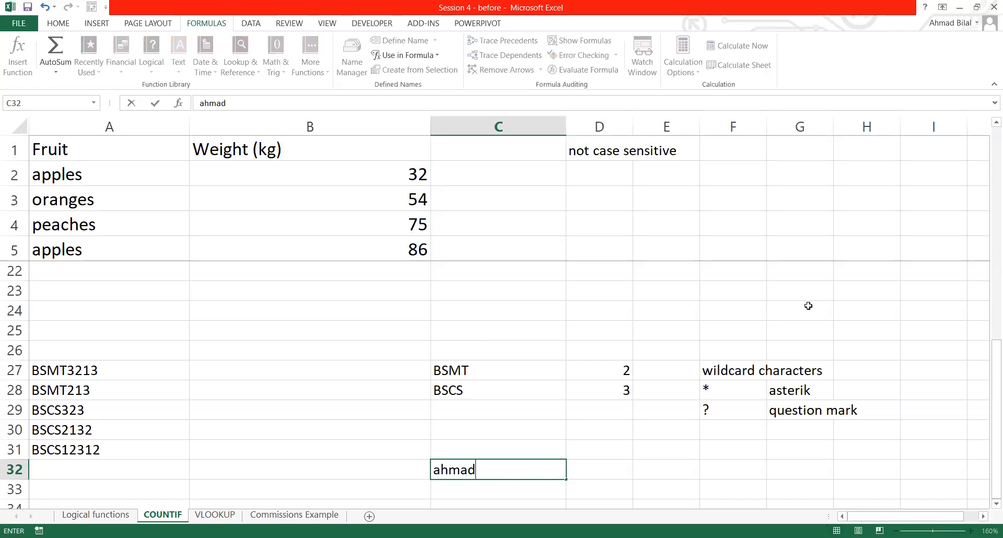
Step: Enter a sample first name in C32 and a surname in D32
{"action": "key", "text": "Return"}
{"action": "key", "text": "Up"}
{"action": "key", "text": "Right"}
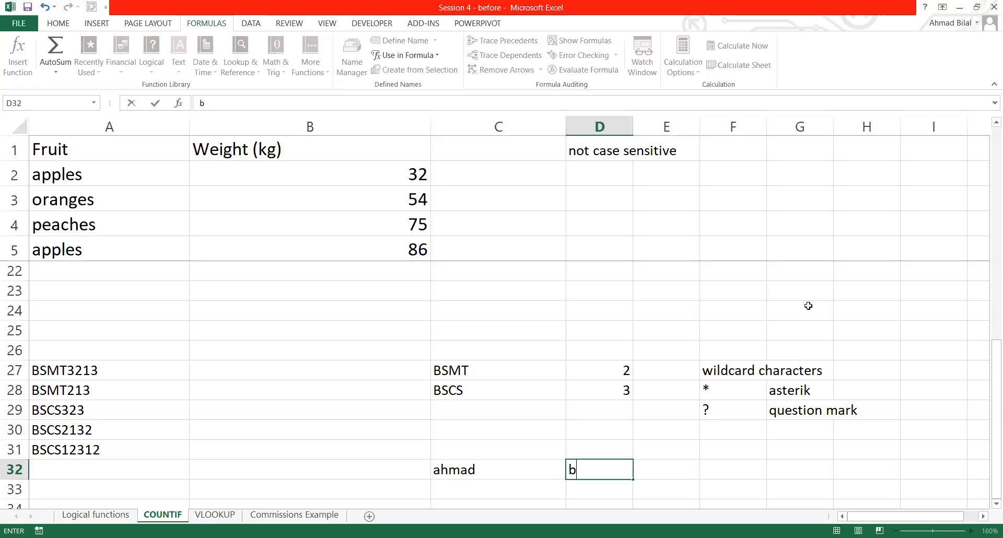
{"action": "key", "text": "Right"}
{"action": "key", "text": "Right"}
Step: Join the two names in F32 with =C32&D32
{"action": "type", "text": "="}
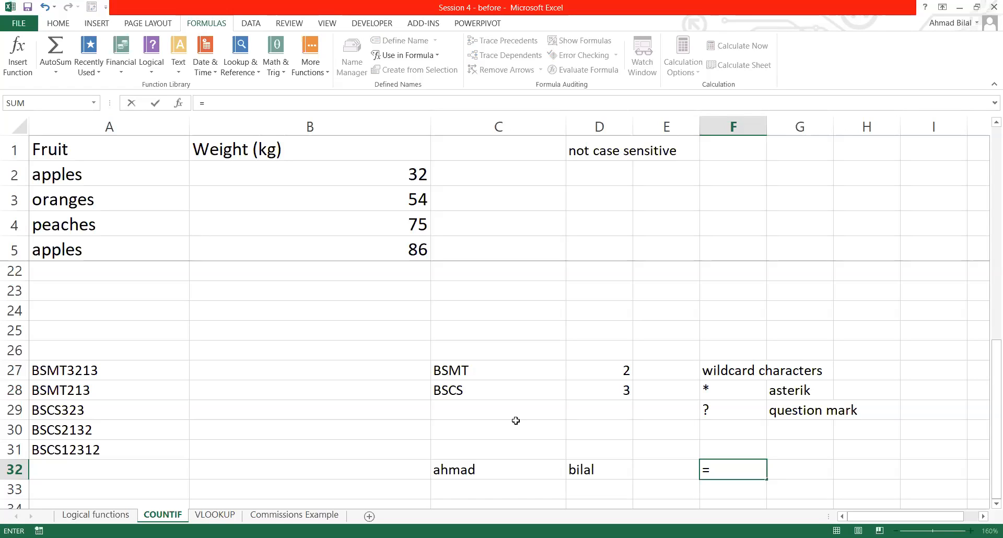
{"action": "left_click", "coordinate": [548, 478]}
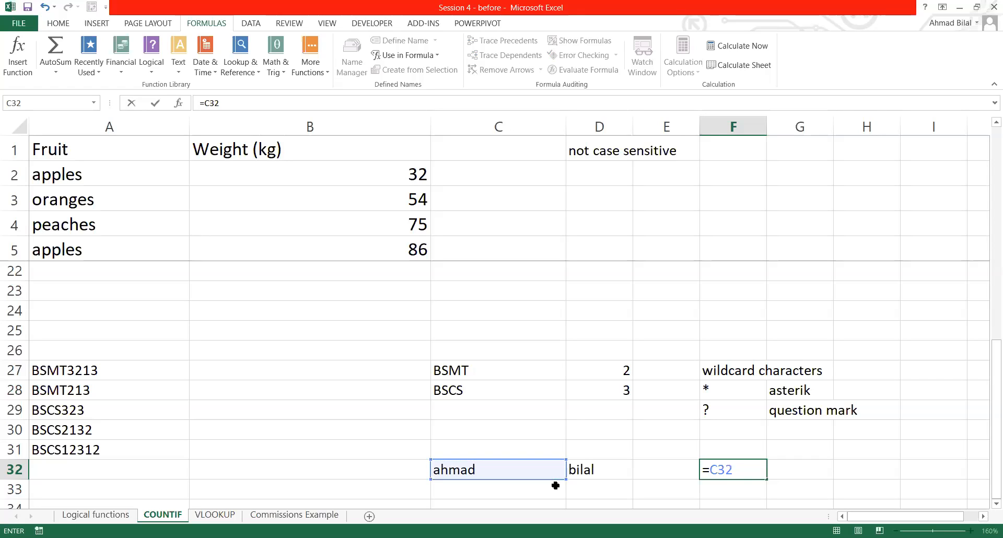
{"action": "type", "text": "&"}
{"action": "key", "text": "Left"}
{"action": "key", "text": "Left"}
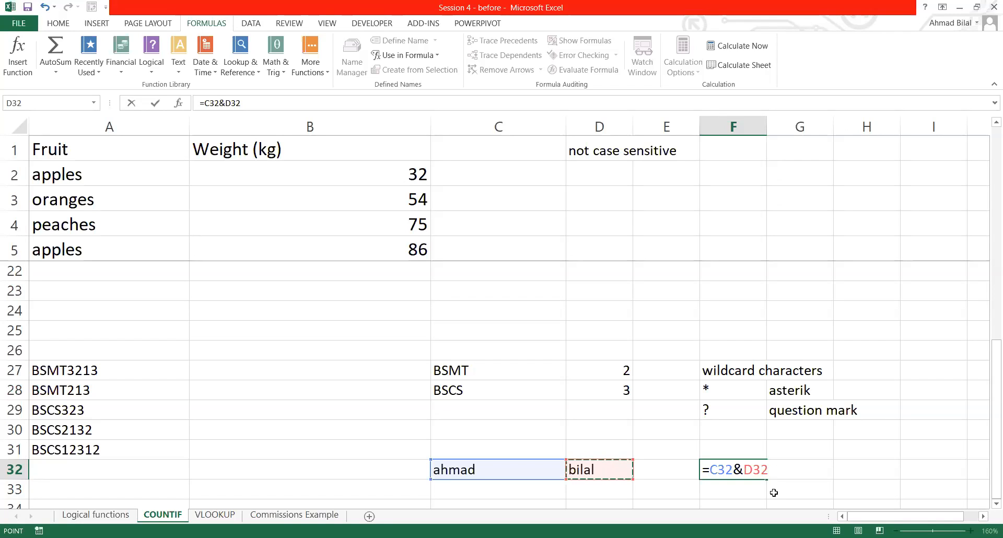
{"action": "key", "text": "Return"}
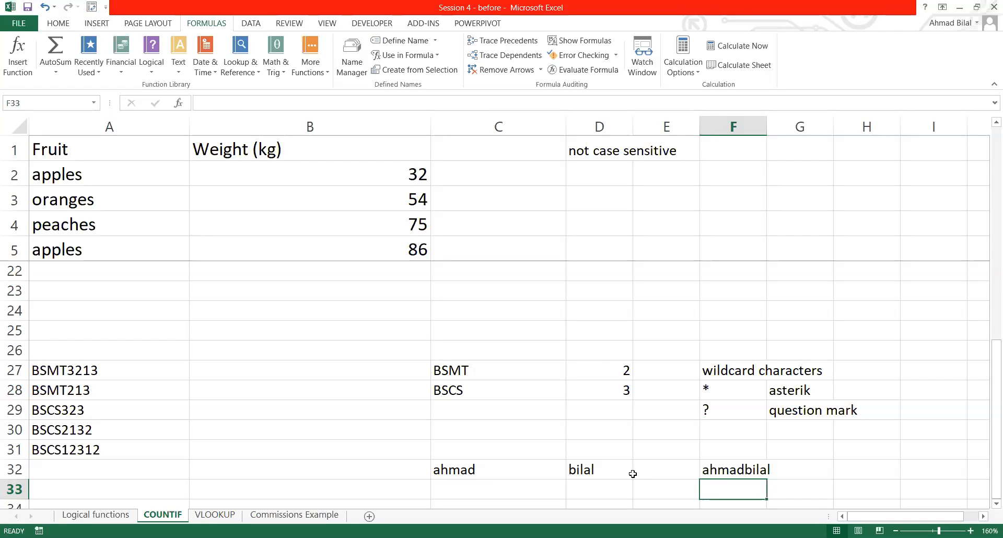
Step: Change F32 to =C32&" "&D32 so a space separates the names
{"action": "double_click", "coordinate": [744, 469]}
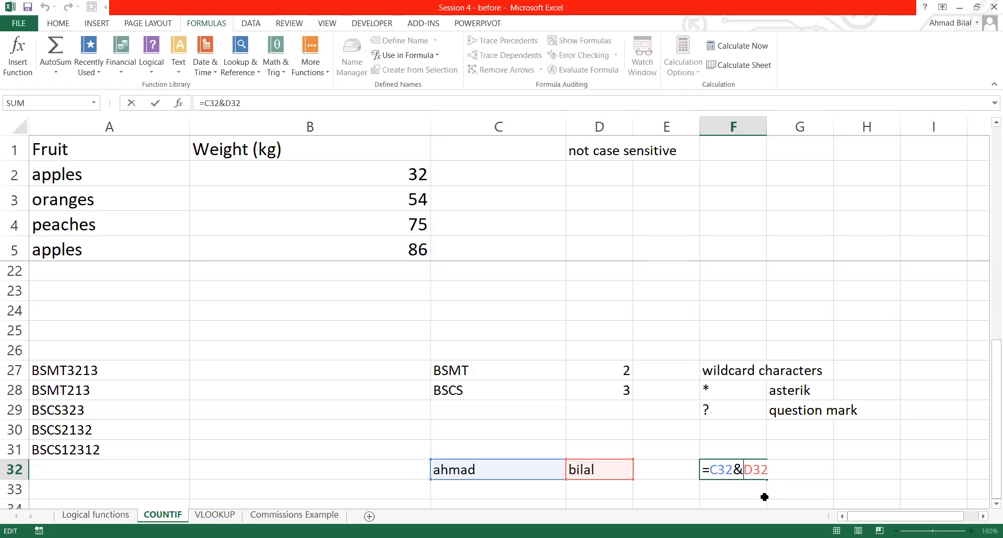
{"action": "type", "text": "\""}
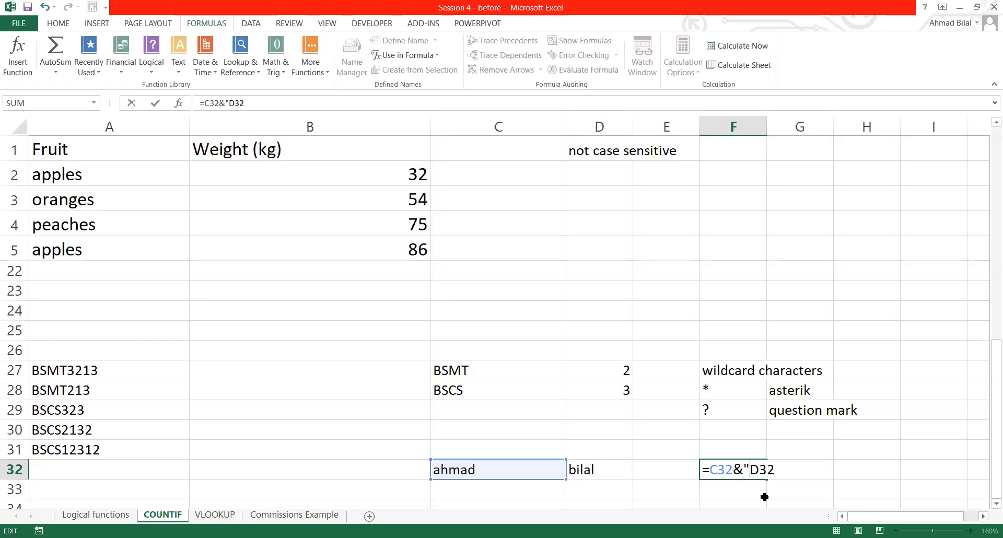
{"action": "type", "text": " \""}
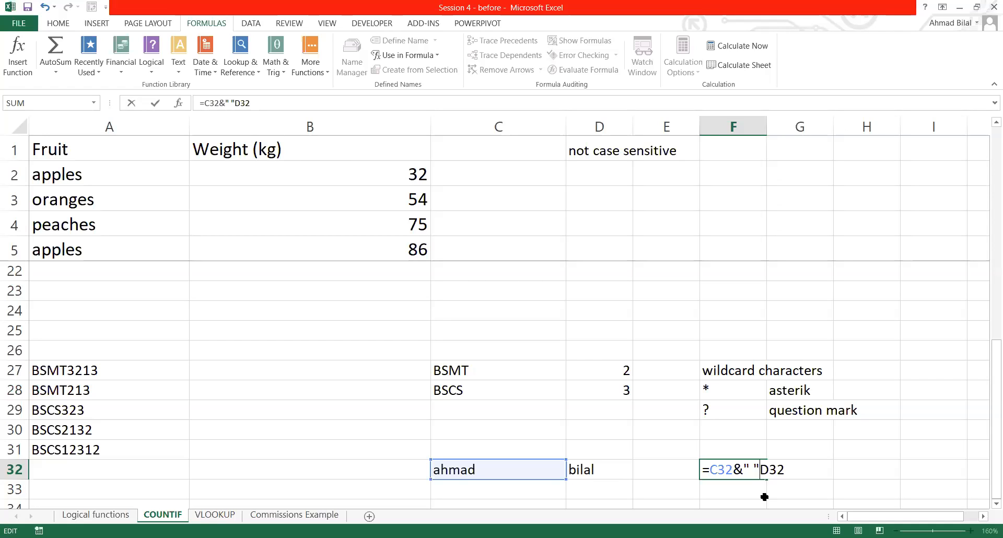
{"action": "type", "text": "*"}
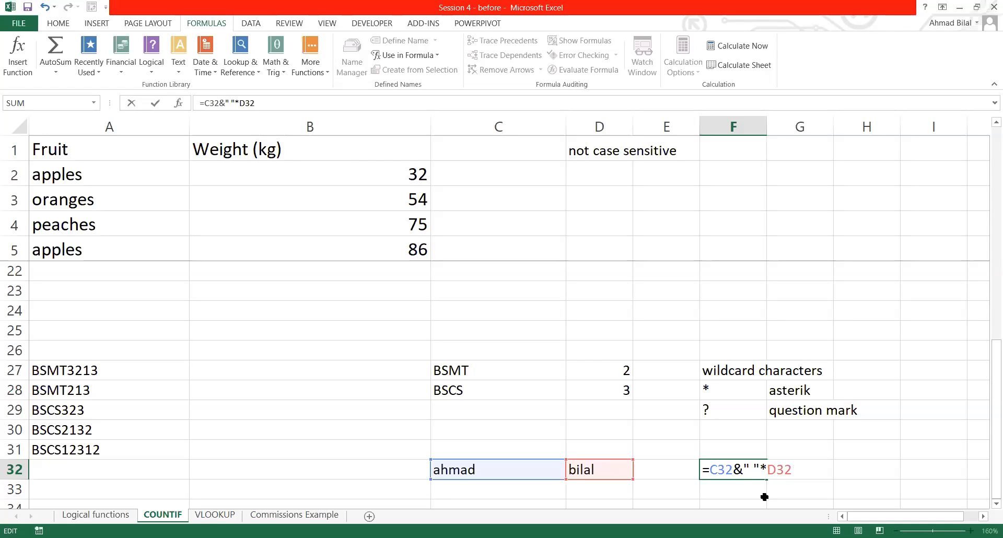
{"action": "key", "text": "BackSpace"}
{"action": "type", "text": "&"}
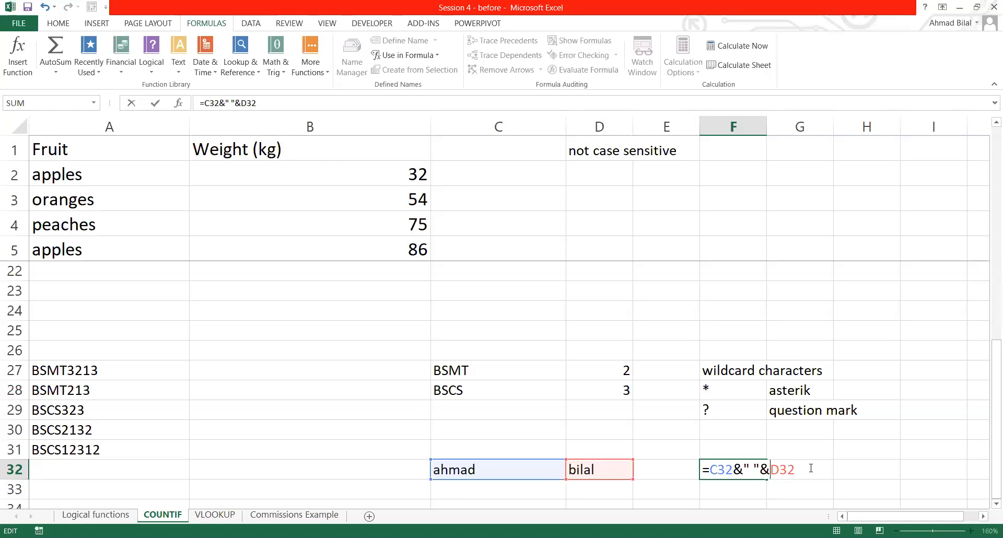
{"action": "left_click", "coordinate": [811, 467]}
{"action": "left_click_drag", "start_coordinate": [734, 467], "coordinate": [710, 468]}
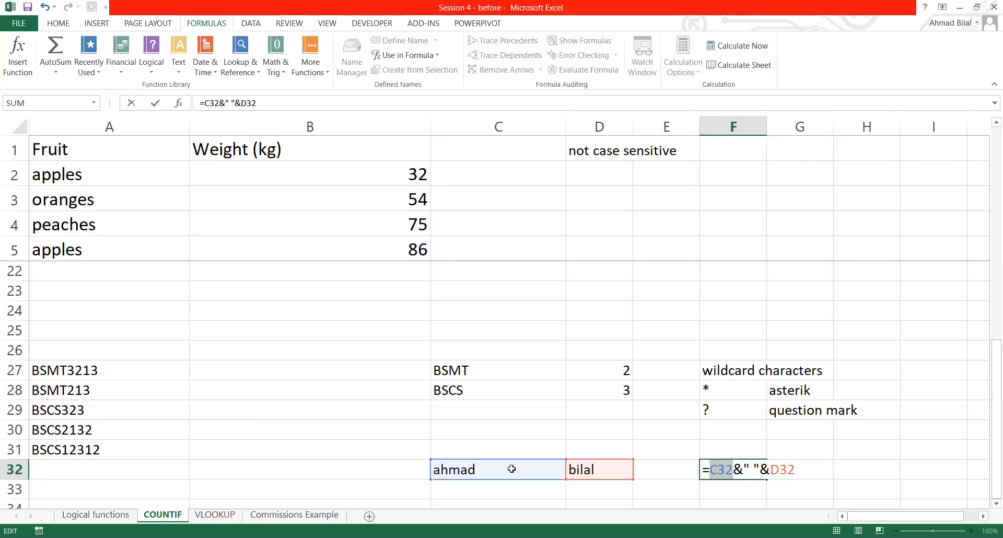
{"action": "left_click", "coordinate": [740, 473]}
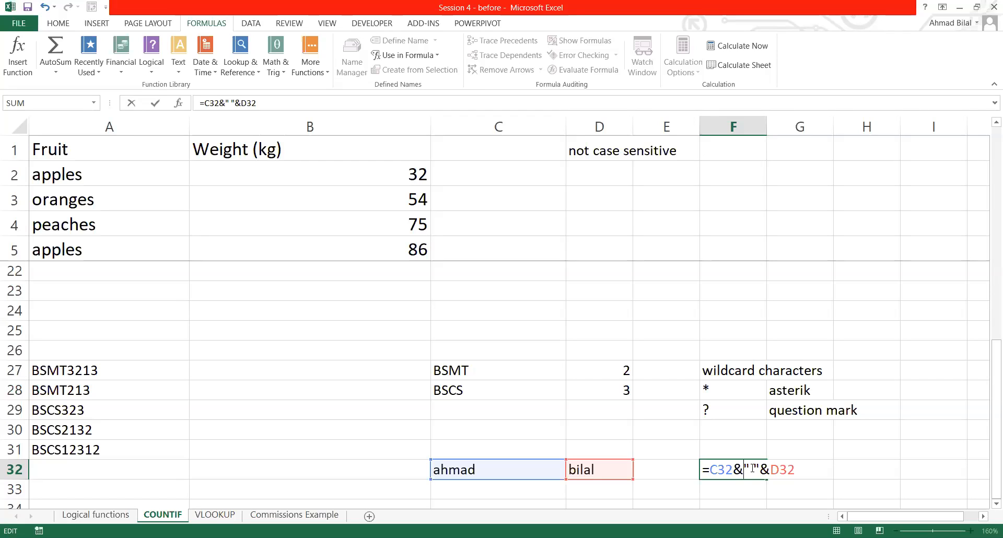
{"action": "left_click", "coordinate": [750, 469]}
{"action": "left_click", "coordinate": [757, 469]}
{"action": "key", "text": "Return"}
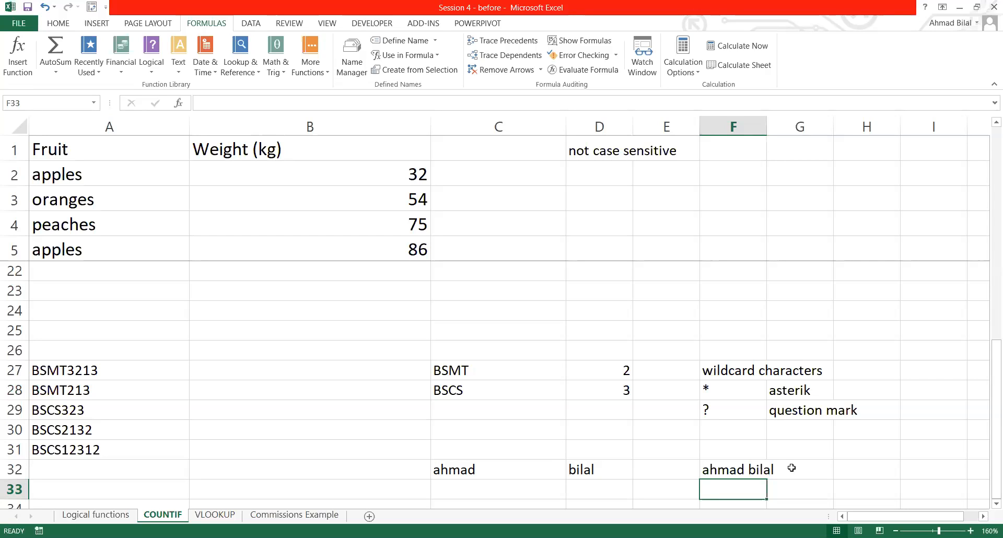
Step: Clear the name example cells C32 through F32
{"action": "key", "text": "Up"}
{"action": "key", "text": "shift+Left"}
{"action": "key", "text": "shift+Left"}
{"action": "key", "text": "shift+Left"}
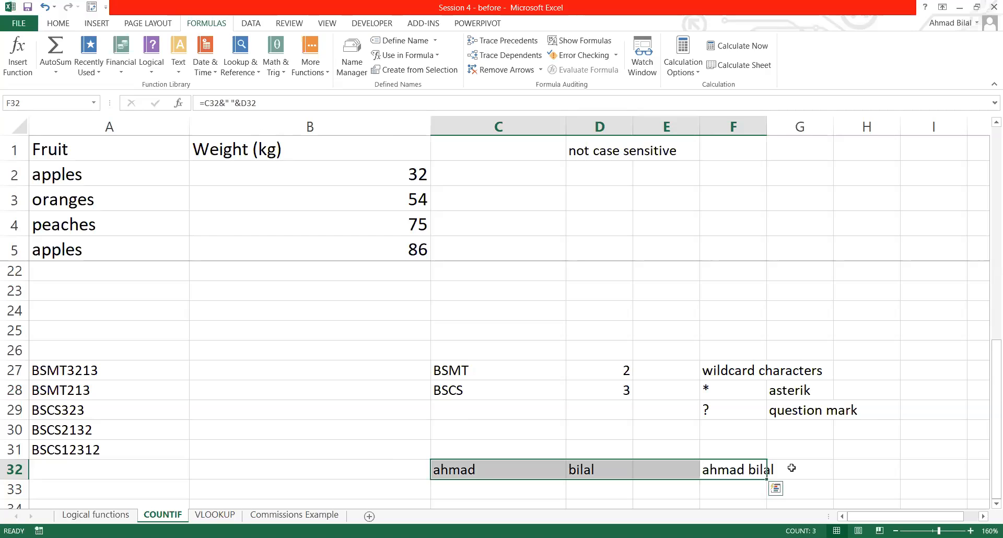
{"action": "key", "text": "Delete"}
{"action": "key", "text": "Up"}
{"action": "key", "text": "Up"}
{"action": "key", "text": "Up"}
{"action": "key", "text": "Up"}
{"action": "key", "text": "Up"}
Step: Review D27's COUNTIF formula, highlighting the C27 reference and the & join
{"action": "key", "text": "Left"}
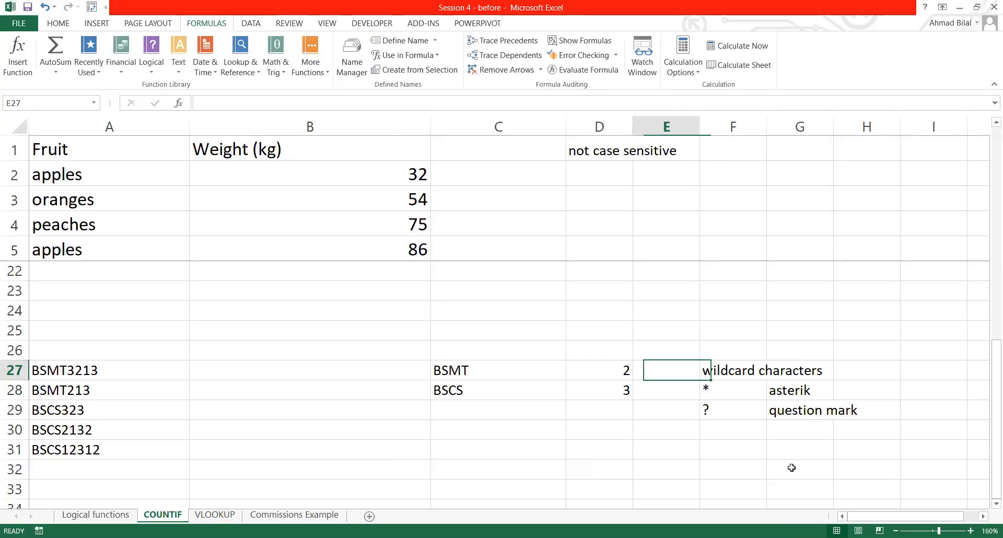
{"action": "key", "text": "Left"}
{"action": "key", "text": "F2"}
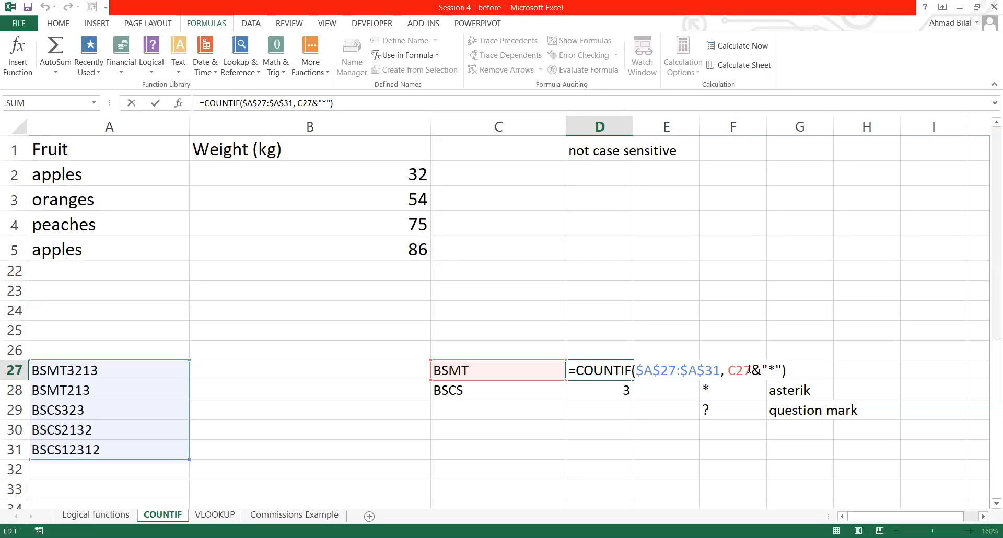
{"action": "key", "text": "Escape"}
{"action": "left_click", "coordinate": [470, 368]}
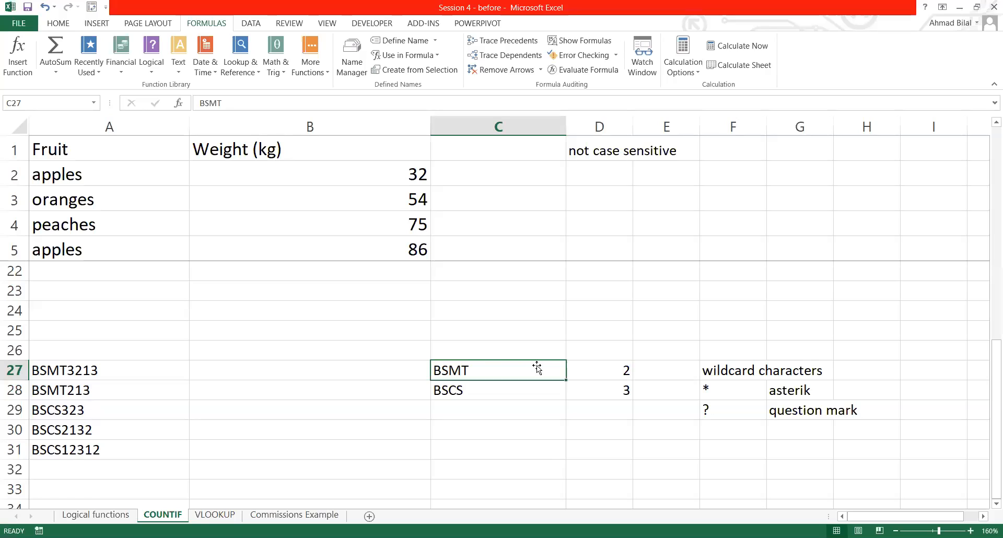
{"action": "left_click", "coordinate": [629, 369]}
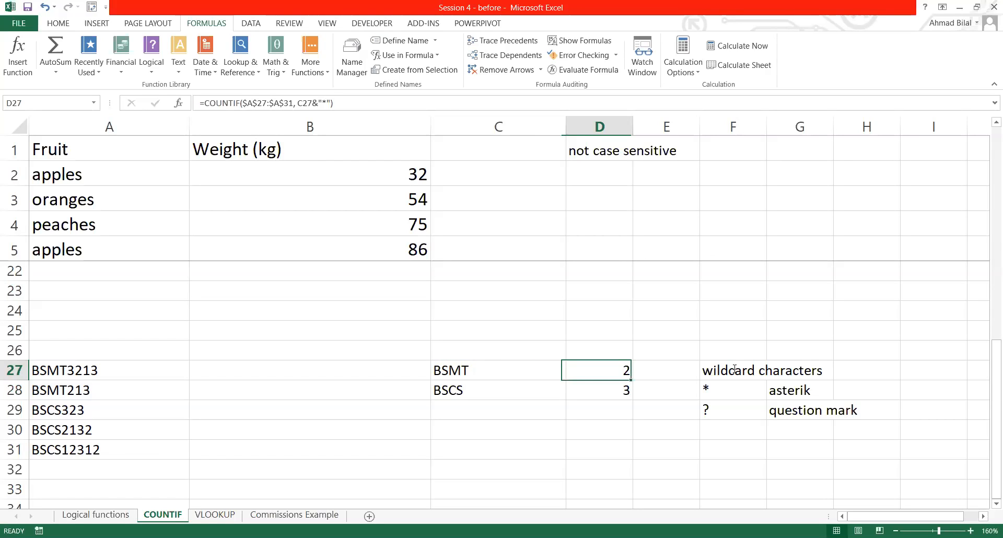
{"action": "key", "text": "F2"}
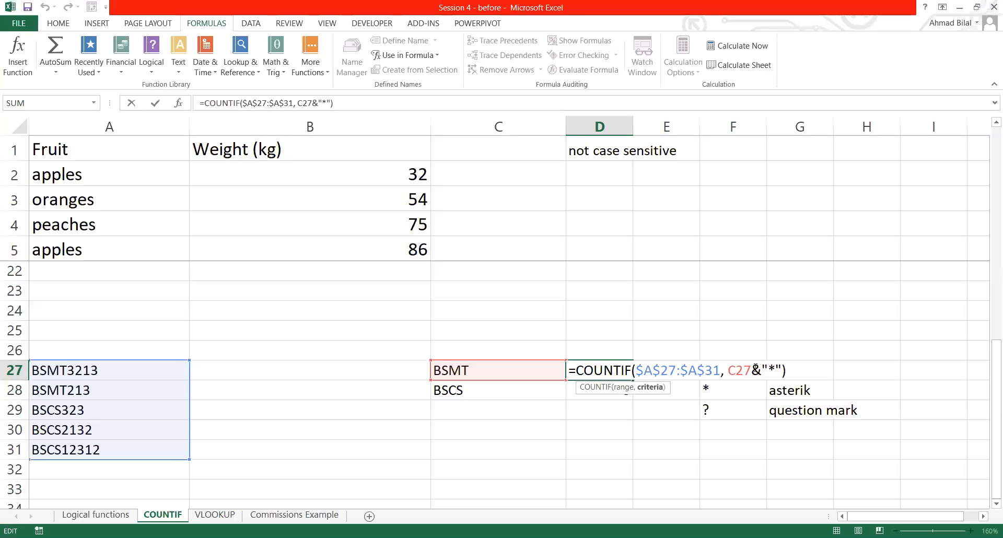
{"action": "left_click_drag", "start_coordinate": [752, 367], "coordinate": [728, 369]}
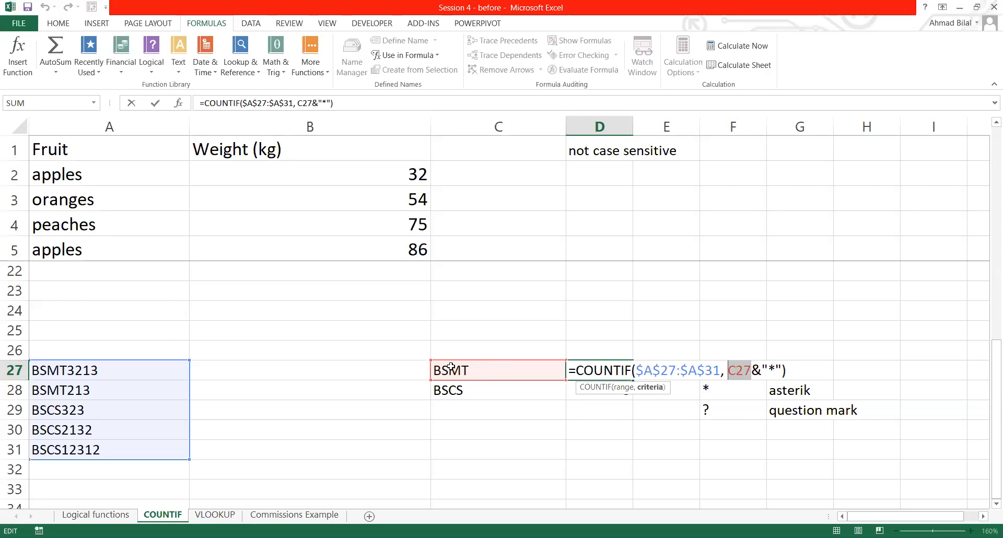
{"action": "left_click", "coordinate": [760, 373]}
{"action": "left_click_drag", "start_coordinate": [760, 372], "coordinate": [756, 373]}
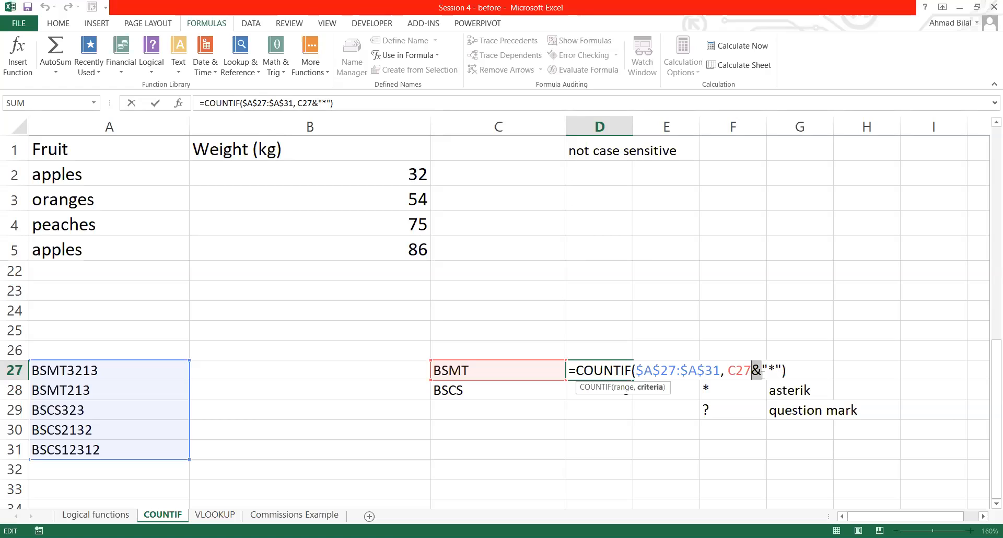
{"action": "left_click", "coordinate": [763, 370]}
{"action": "key", "text": "Return"}
Step: Fill D27's formula down to D28, counting BSCS codes via C28&"*" to return 3
{"action": "left_click", "coordinate": [624, 370]}
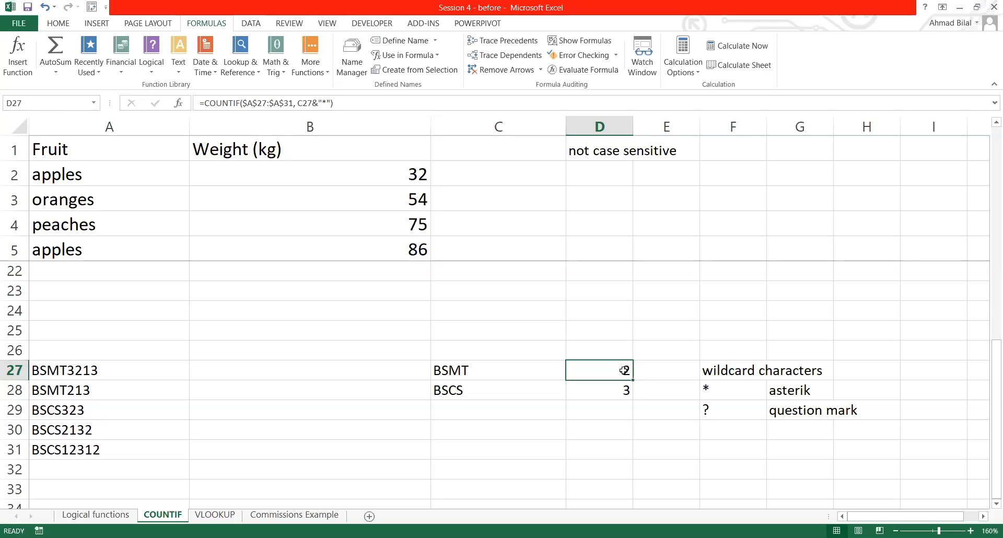
{"action": "key", "text": "F2"}
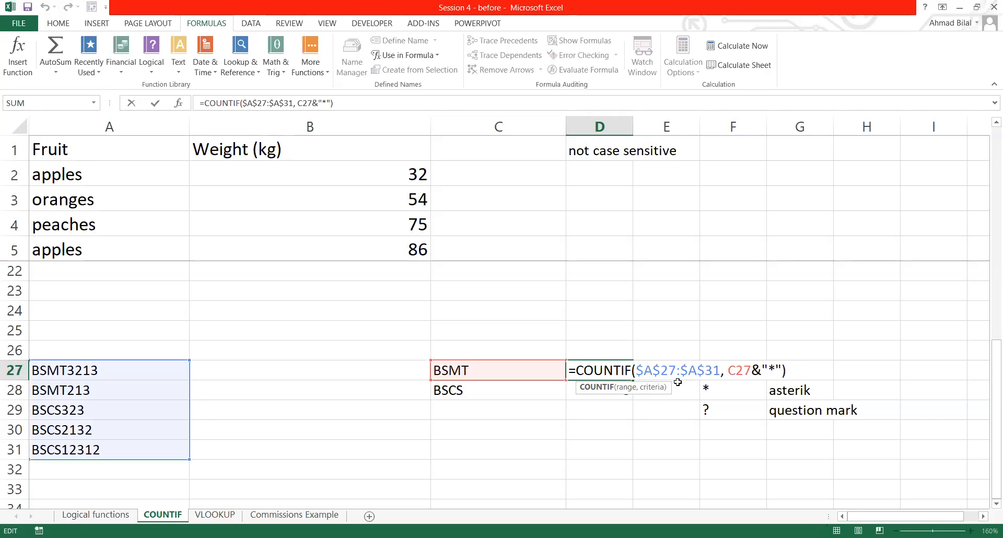
{"action": "key", "text": "Escape"}
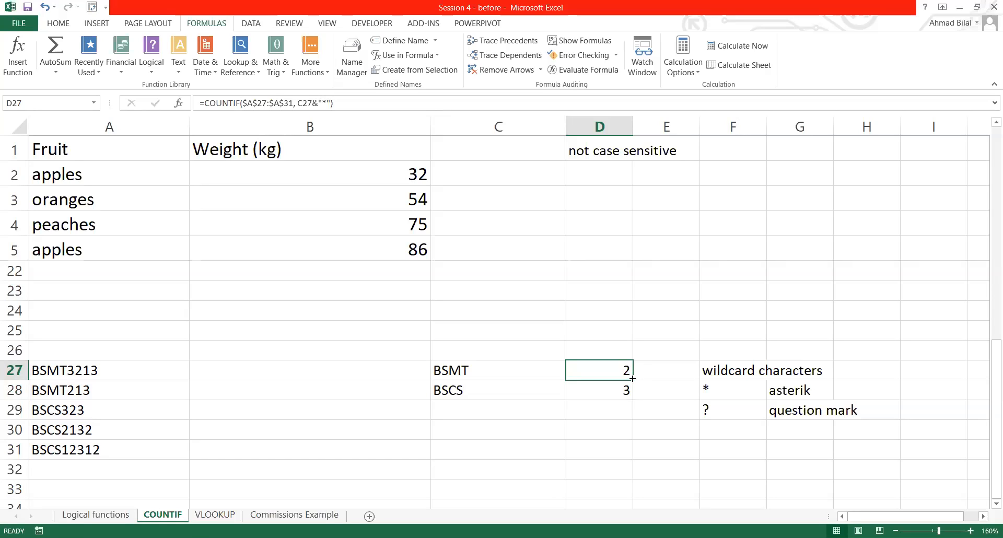
{"action": "left_click_drag", "start_coordinate": [632, 378], "coordinate": [627, 393]}
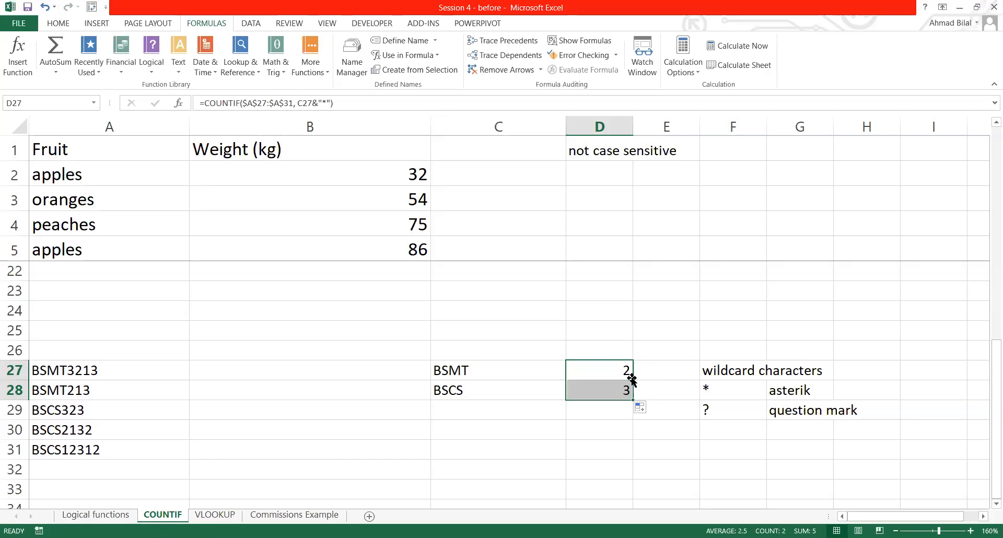
{"action": "double_click", "coordinate": [609, 390]}
{"action": "left_click", "coordinate": [749, 392]}
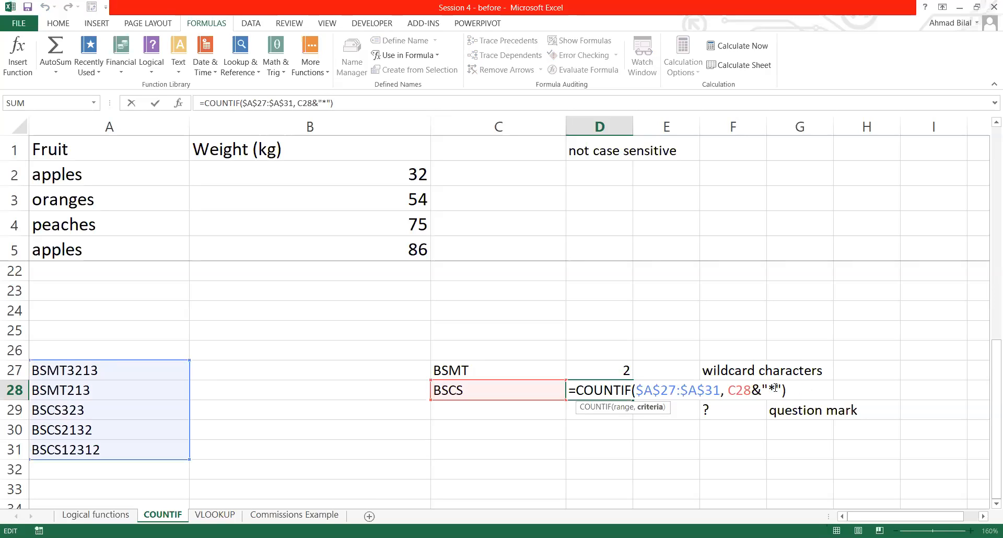
{"action": "left_click_drag", "start_coordinate": [782, 390], "coordinate": [762, 389]}
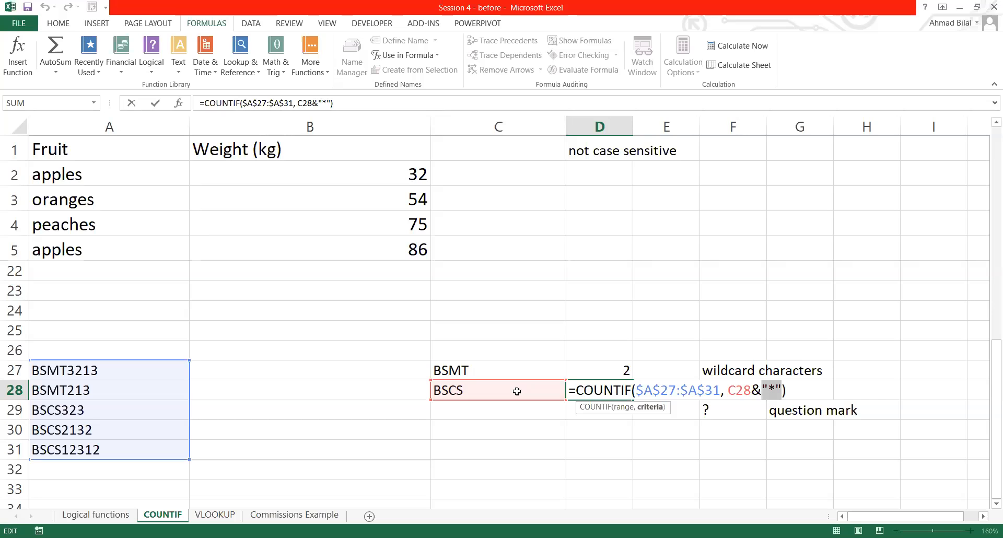
{"action": "key", "text": "ctrl+Return"}
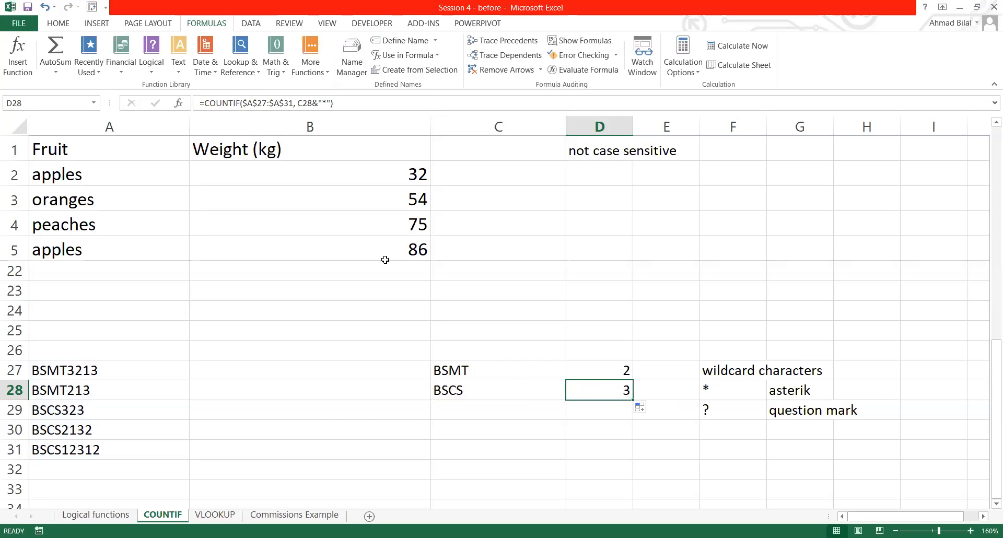
{"action": "scroll", "coordinate": [392, 303], "scroll_direction": "up", "scroll_amount": 2}
{"action": "scroll", "coordinate": [392, 303], "scroll_direction": "down", "scroll_amount": 1}
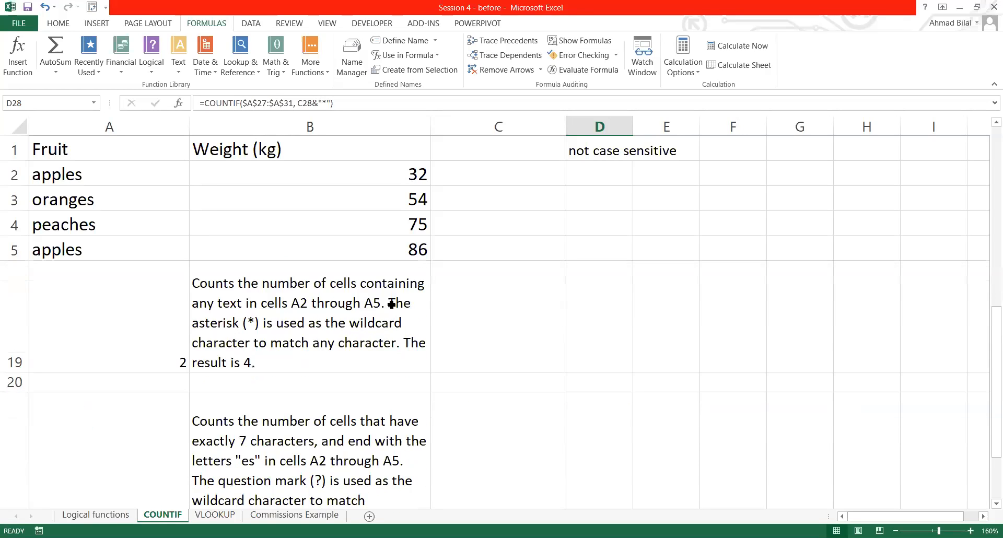
{"action": "scroll", "coordinate": [392, 304], "scroll_direction": "down", "scroll_amount": 1}
{"action": "left_click", "coordinate": [392, 305]}
{"action": "key", "text": "Up"}
{"action": "key", "text": "Up"}
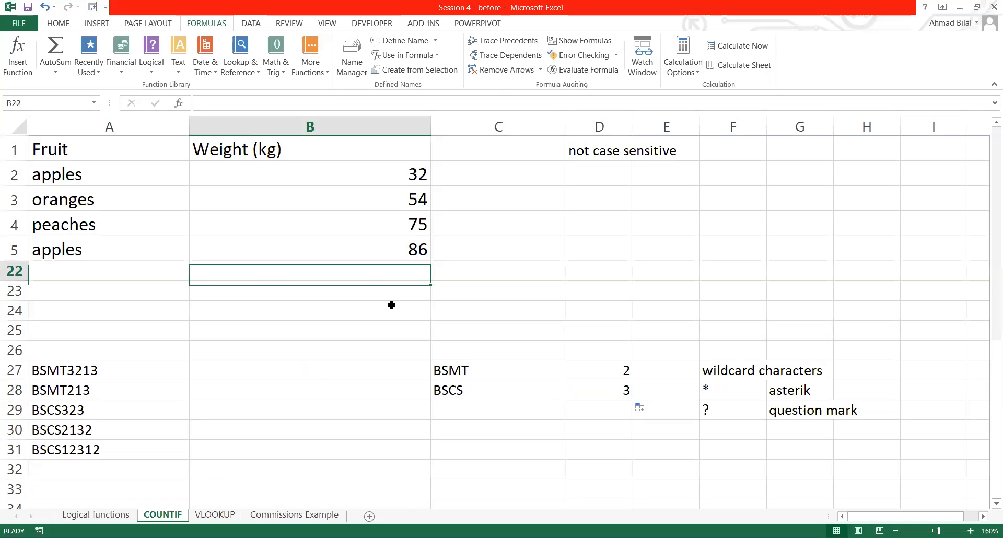
{"action": "key", "text": "Up"}
{"action": "key", "text": "Up"}
{"action": "key", "text": "Up"}
{"action": "key", "text": "Up"}
{"action": "key", "text": "Left"}
{"action": "key", "text": "Down"}
{"action": "key", "text": "Down"}
{"action": "key", "text": "Down"}
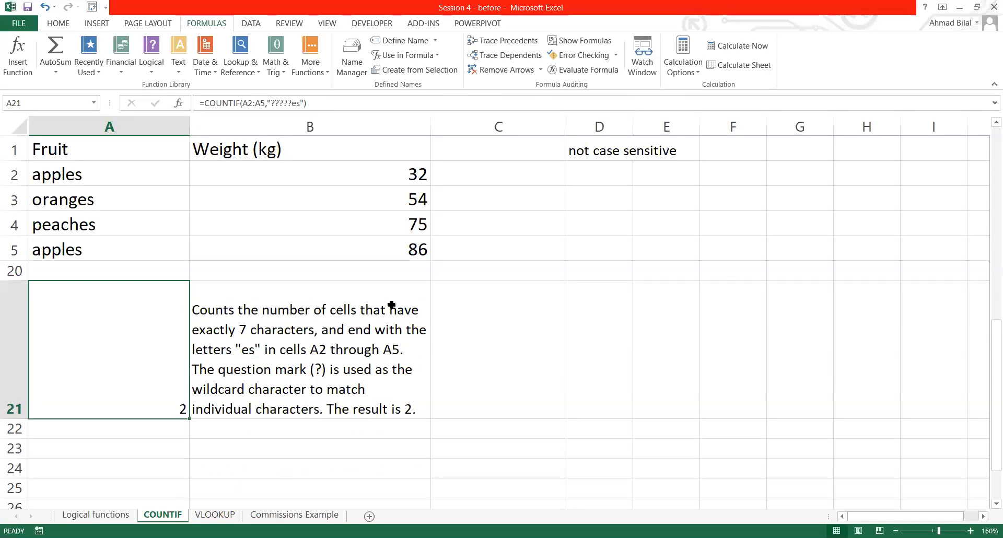
{"action": "key", "text": "Up"}
{"action": "key", "text": "Up"}
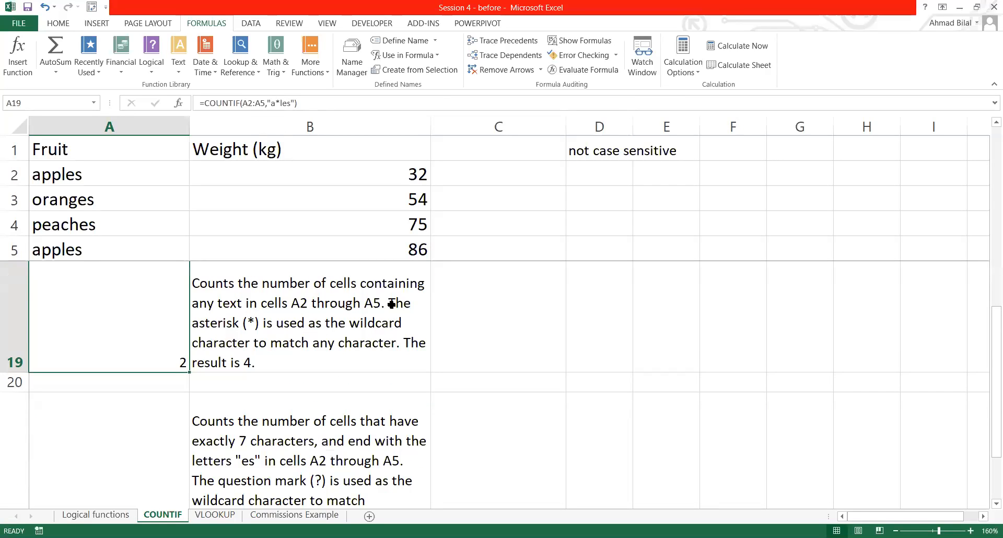
{"action": "key", "text": "Right"}
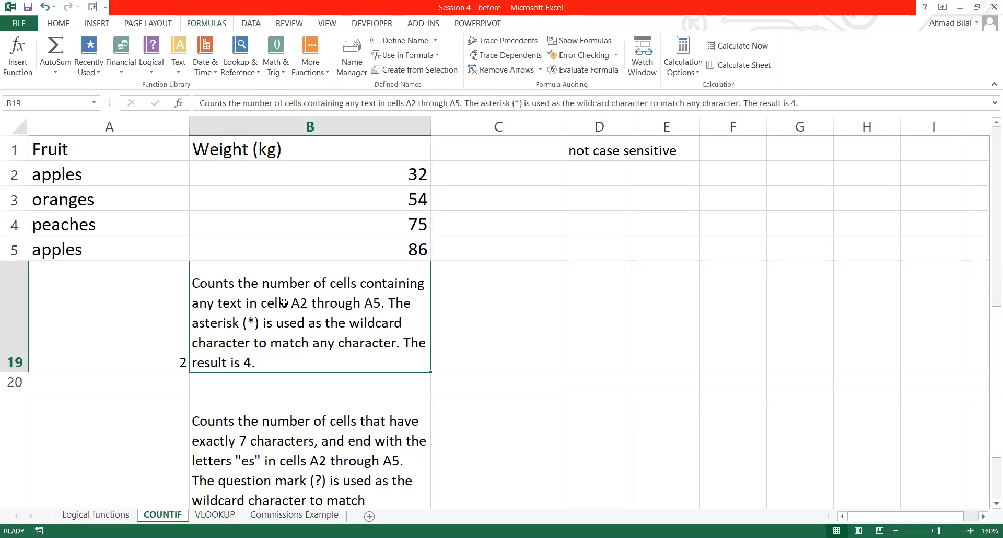
{"action": "left_click_drag", "start_coordinate": [109, 173], "coordinate": [116, 250]}
{"action": "left_click", "coordinate": [358, 315]}
Step: Change A19's criteria from "a*les" to "*" so it counts all 4 text entries
{"action": "left_click", "coordinate": [180, 324]}
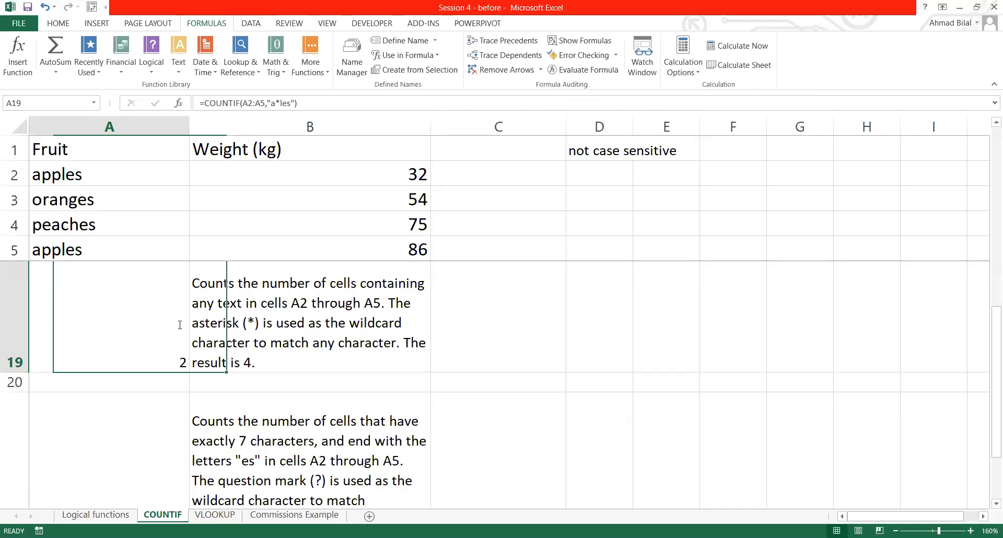
{"action": "double_click", "coordinate": [172, 363]}
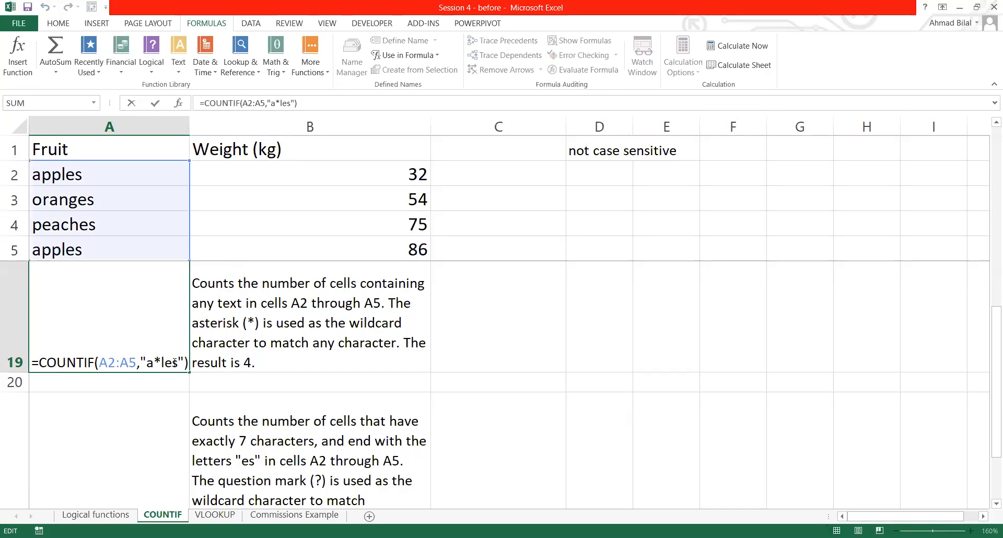
{"action": "key", "text": "Escape"}
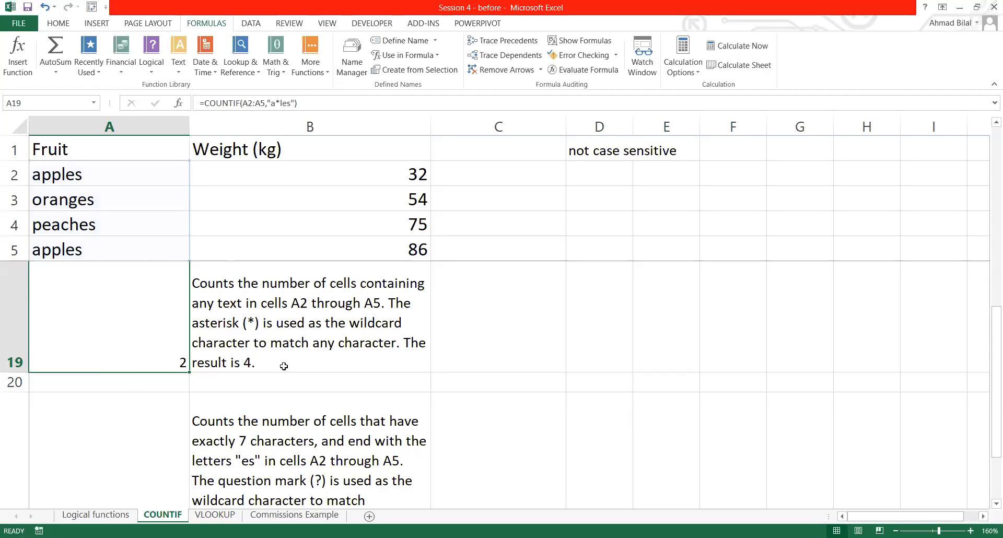
{"action": "key", "text": "F2"}
{"action": "key", "text": "Left"}
{"action": "key", "text": "Left"}
{"action": "key", "text": "BackSpace"}
{"action": "key", "text": "BackSpace"}
{"action": "key", "text": "BackSpace"}
{"action": "key", "text": "BackSpace"}
{"action": "key", "text": "BackSpace"}
{"action": "type", "text": "*"}
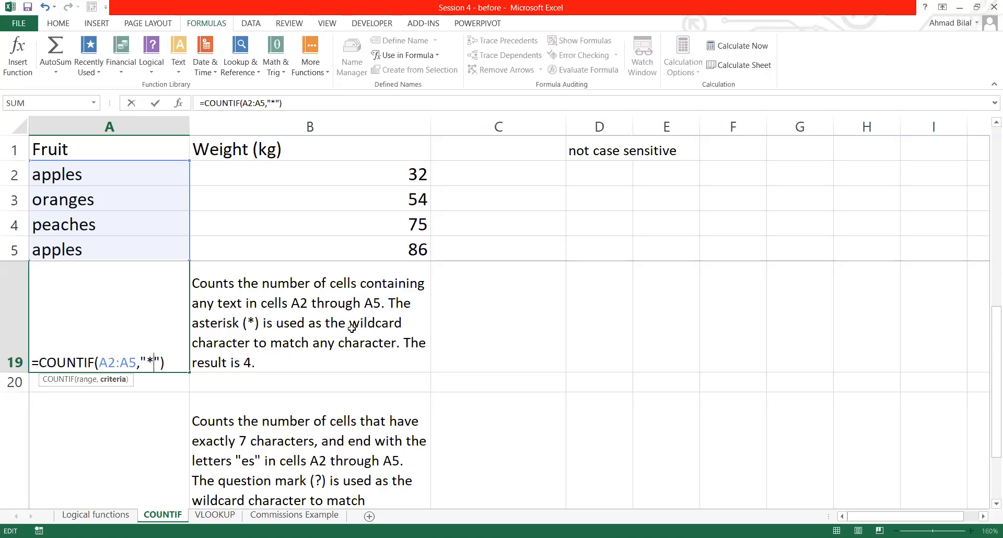
{"action": "key", "text": "Return"}
{"action": "key", "text": "Up"}
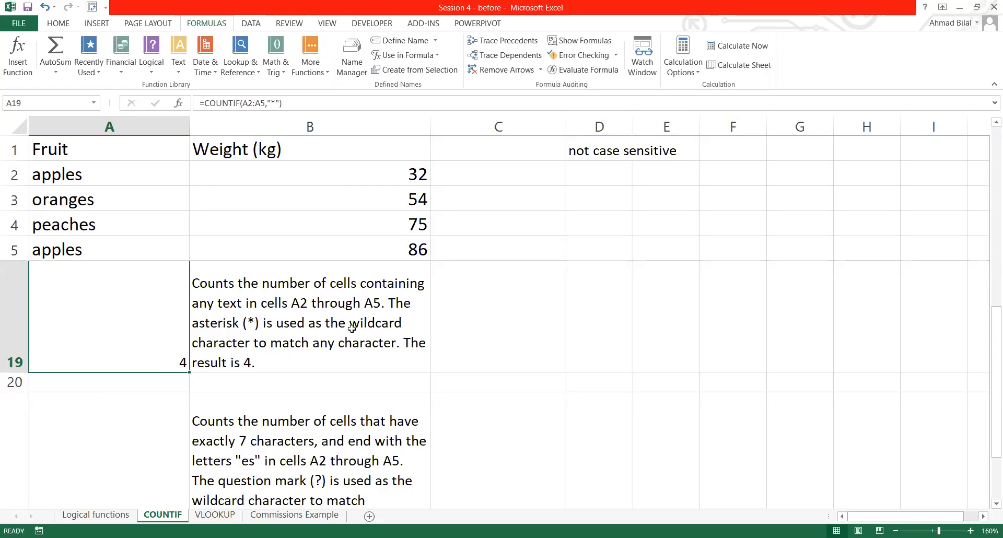
{"action": "key", "text": "Right"}
{"action": "key", "text": "Right"}
{"action": "key", "text": "Right"}
{"action": "key", "text": "Left"}
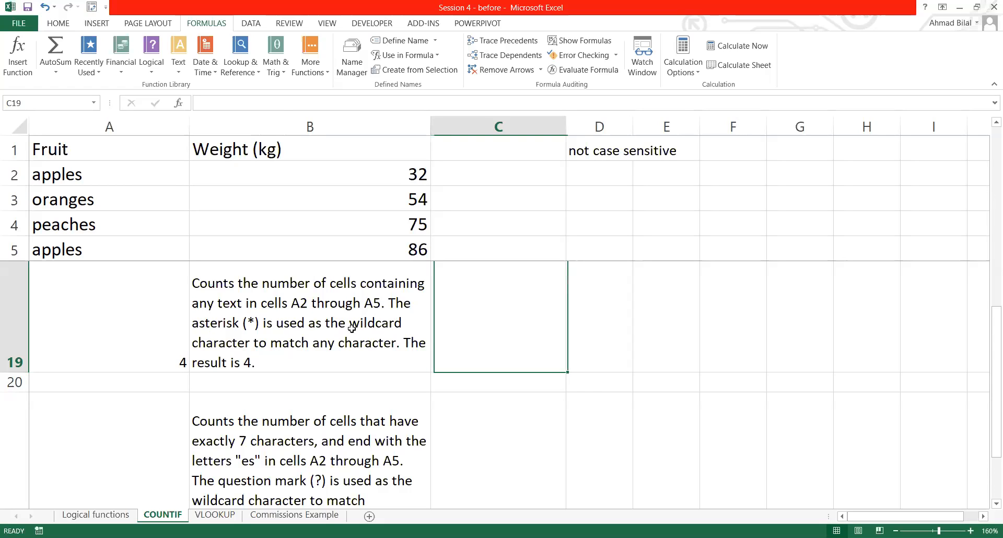
Step: Paste the COUNTIF formula into D19 and change its criteria to pp
{"action": "key", "text": "Right"}
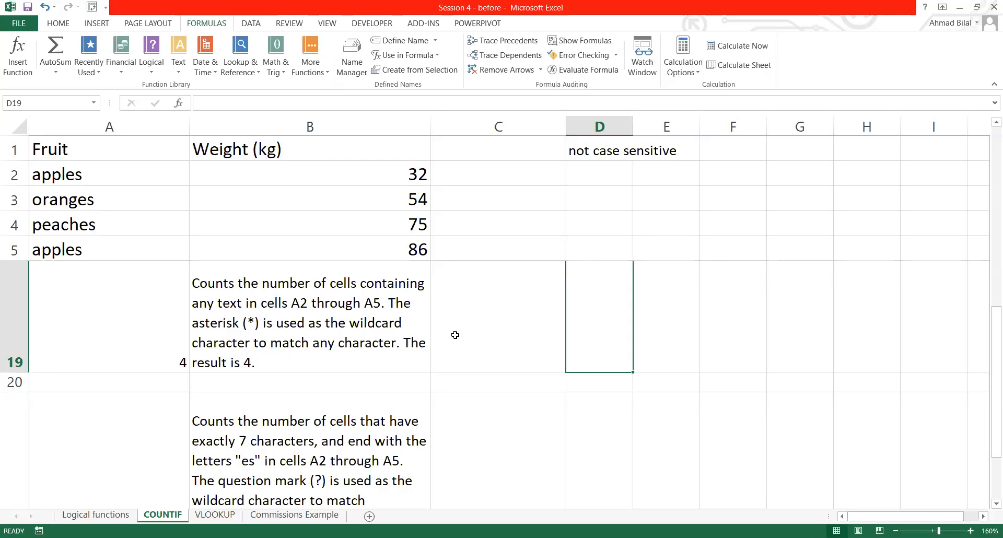
{"action": "double_click", "coordinate": [612, 344]}
{"action": "type", "text": "=COUNTIF(A2:A5,\"*\")"}
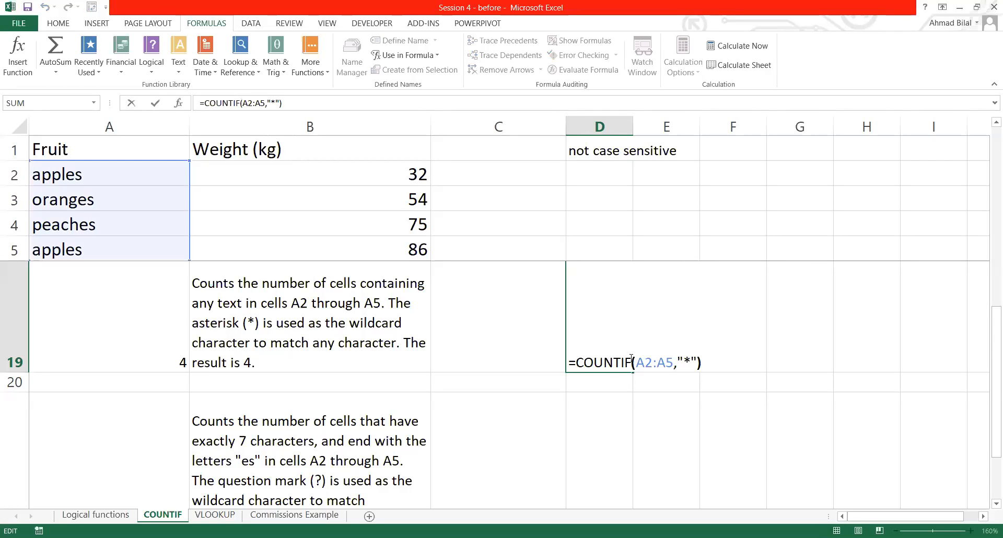
{"action": "key", "text": "Left"}
{"action": "key", "text": "Left"}
{"action": "key", "text": "Left"}
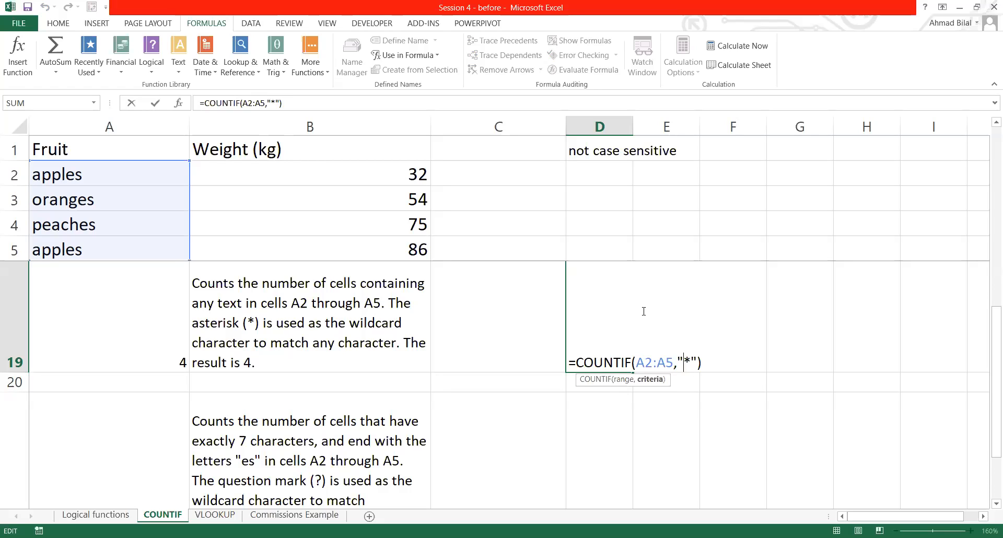
{"action": "key", "text": "Delete"}
{"action": "type", "text": "o"}
{"action": "key", "text": "BackSpace"}
{"action": "type", "text": "pp"}
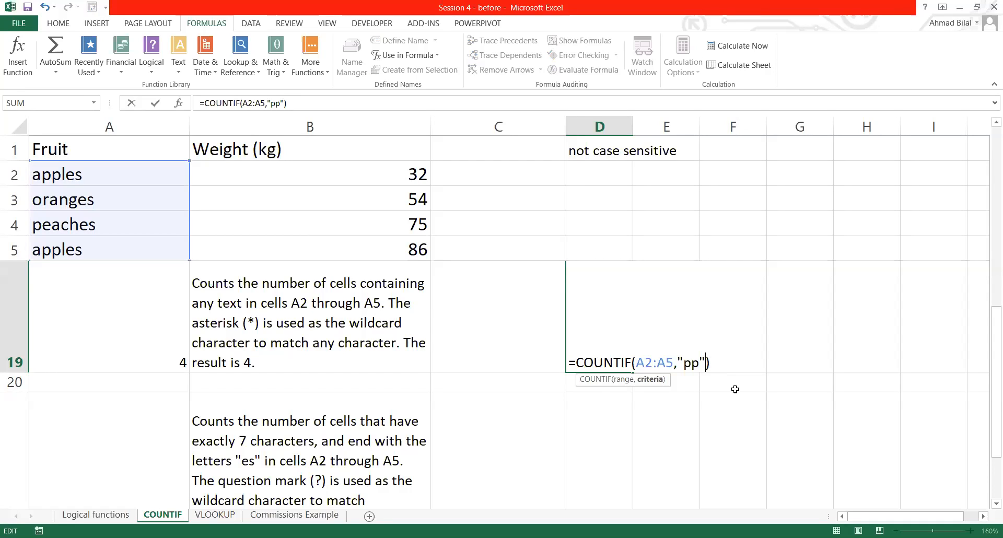
{"action": "key", "text": "Return"}
Step: Wrap pp in asterisks so D19 holds =COUNTIF(A2:A5,"*pp*"), returning 2
{"action": "key", "text": "Up"}
{"action": "key", "text": "F2"}
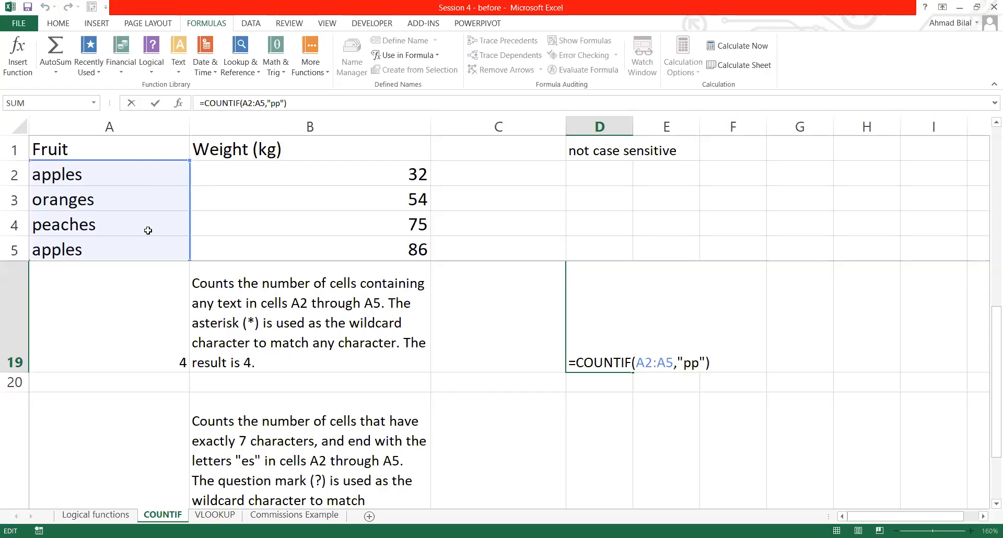
{"action": "left_click", "coordinate": [684, 362]}
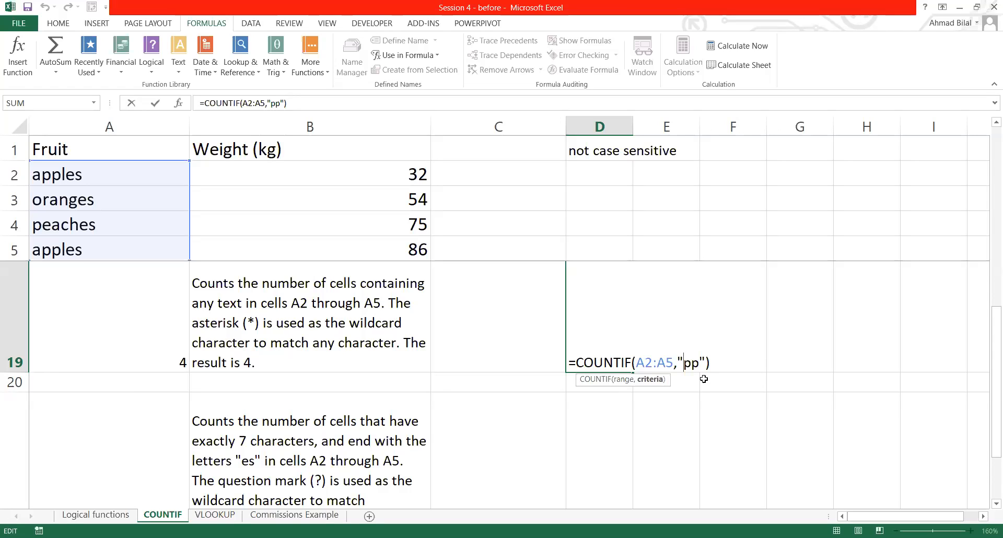
{"action": "type", "text": "*"}
{"action": "key", "text": "Right"}
{"action": "key", "text": "Right"}
{"action": "type", "text": "&"}
{"action": "key", "text": "BackSpace"}
{"action": "type", "text": "*"}
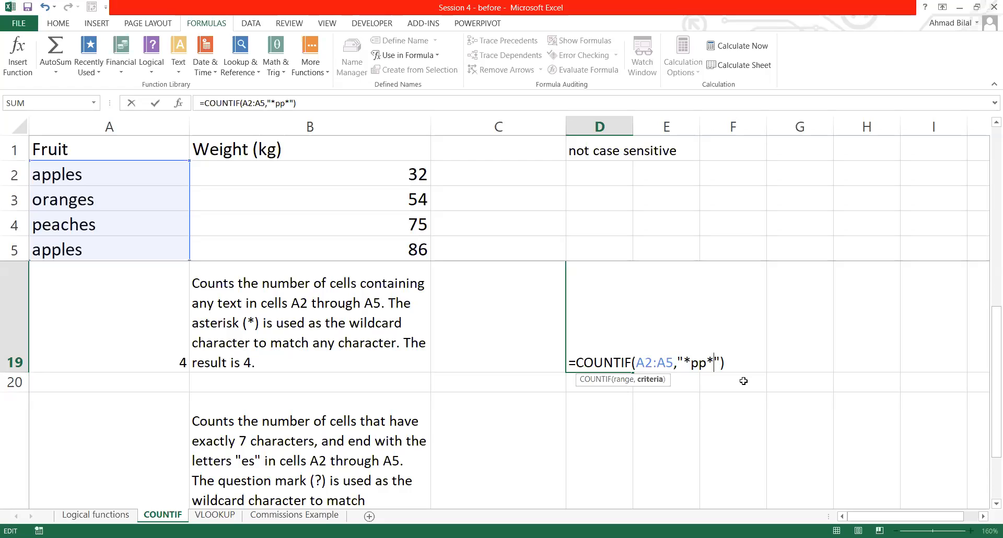
{"action": "left_click", "coordinate": [743, 363]}
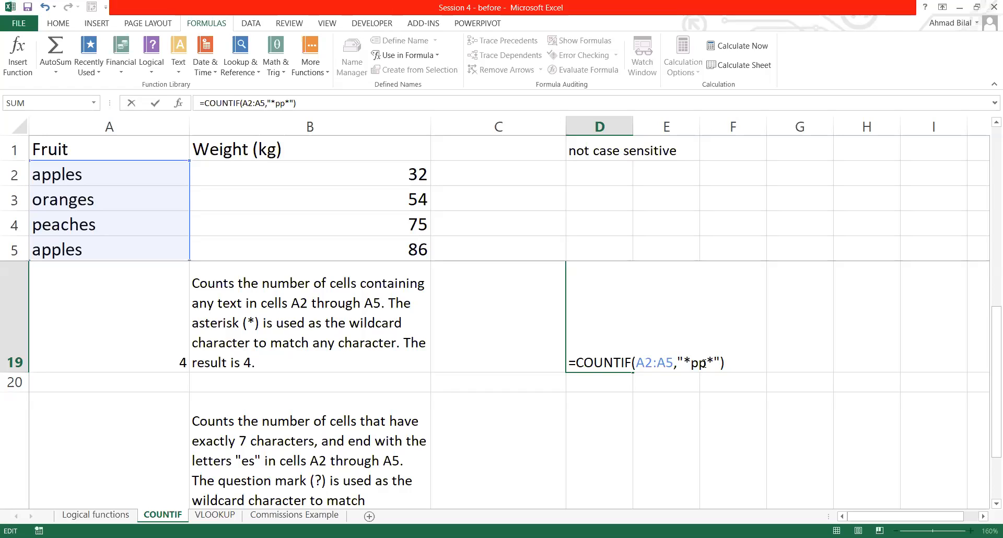
{"action": "key", "text": "Return"}
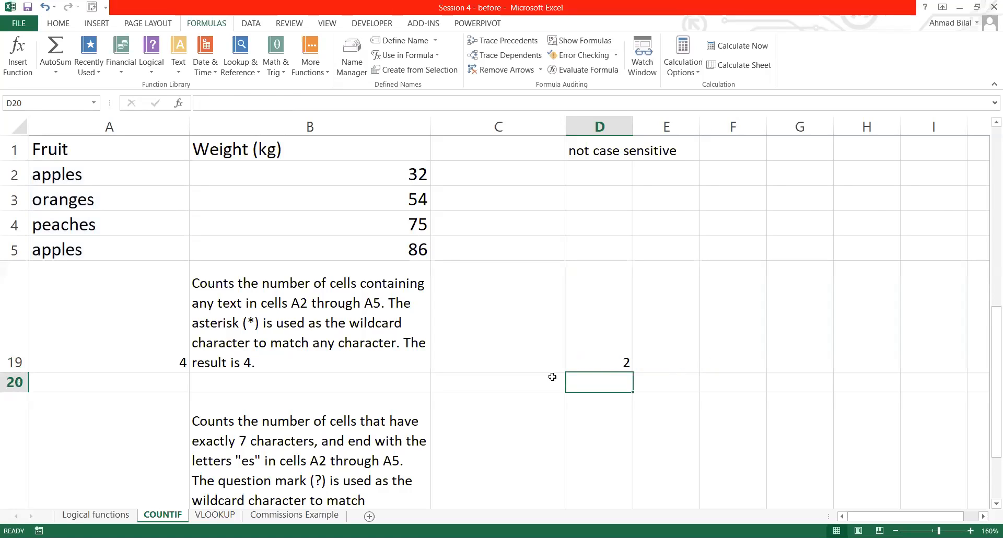
Step: Put D19's formula into E19 with the criteria changed to "*es*", returning 4
{"action": "left_click", "coordinate": [591, 360]}
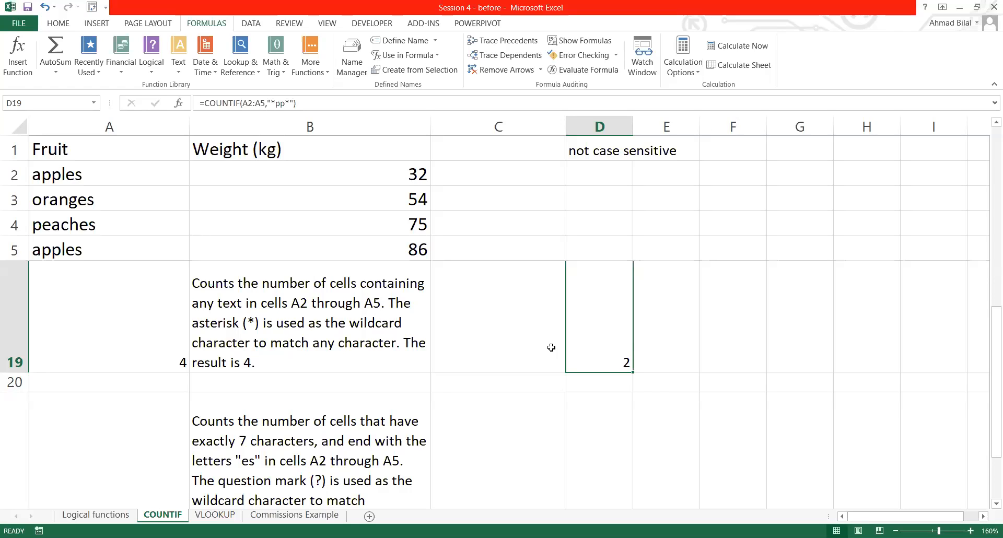
{"action": "key", "text": "F2"}
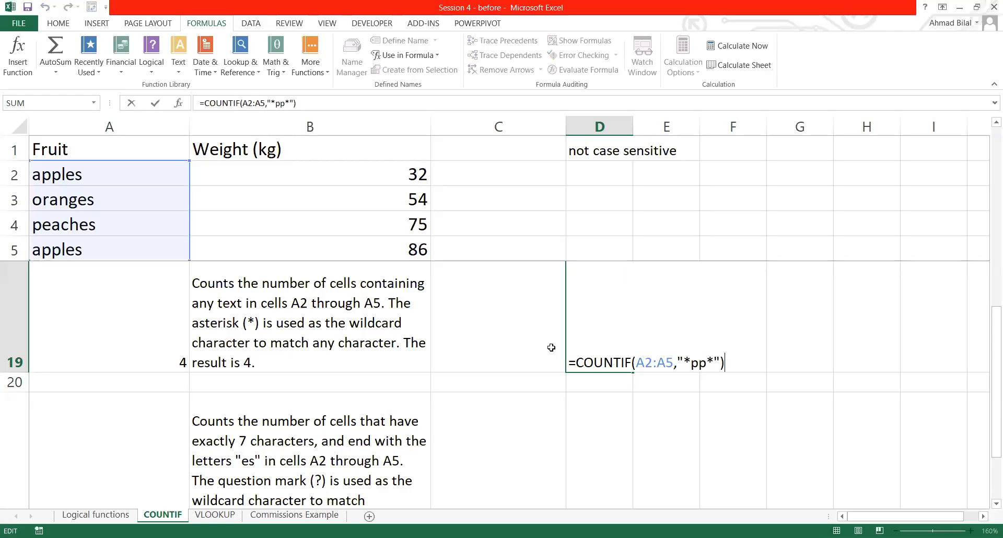
{"action": "key", "text": "Escape"}
{"action": "key", "text": "F2"}
{"action": "key", "text": "Tab"}
{"action": "type", "text": "=COUNTIF(A2:A5,\"*pp*\")"}
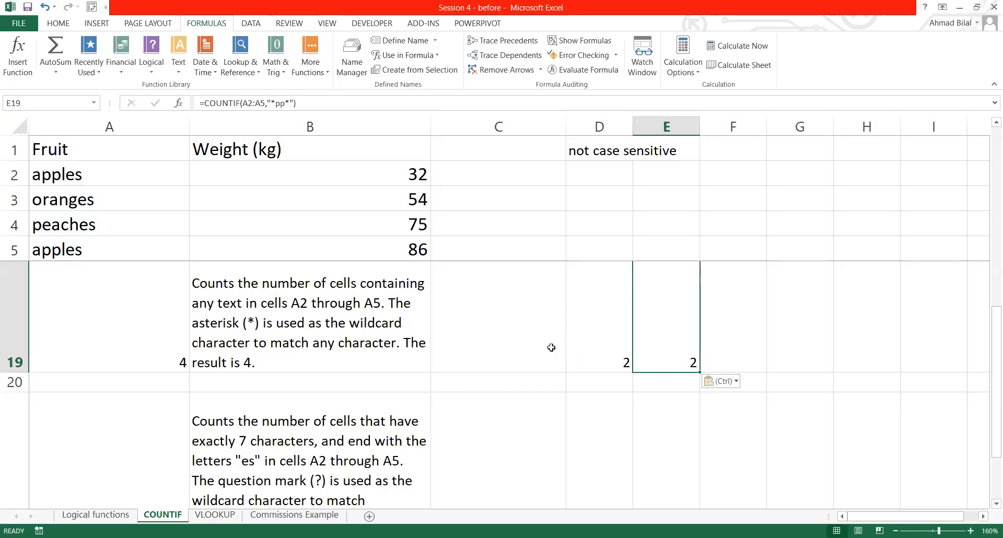
{"action": "key", "text": "F2"}
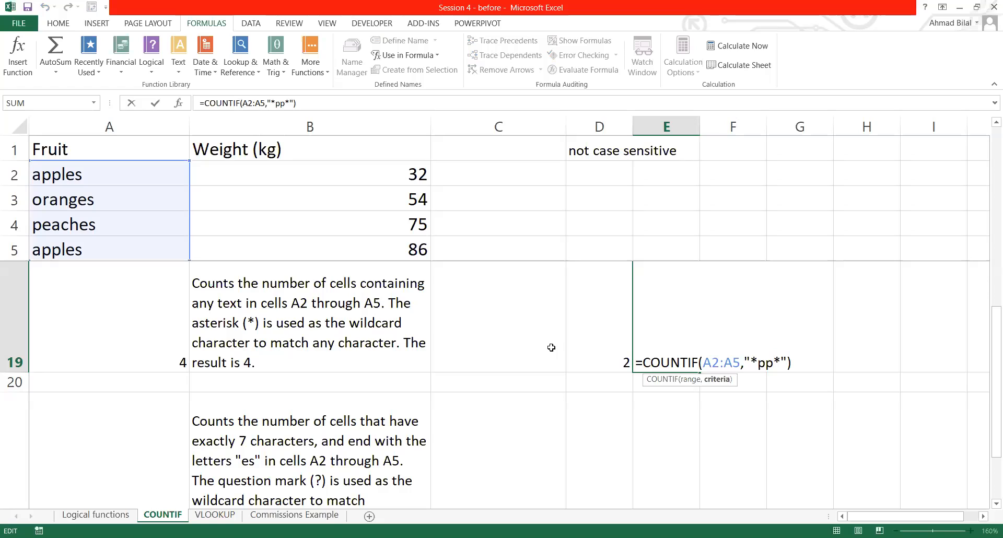
{"action": "type", "text": "es"}
{"action": "key", "text": "Right"}
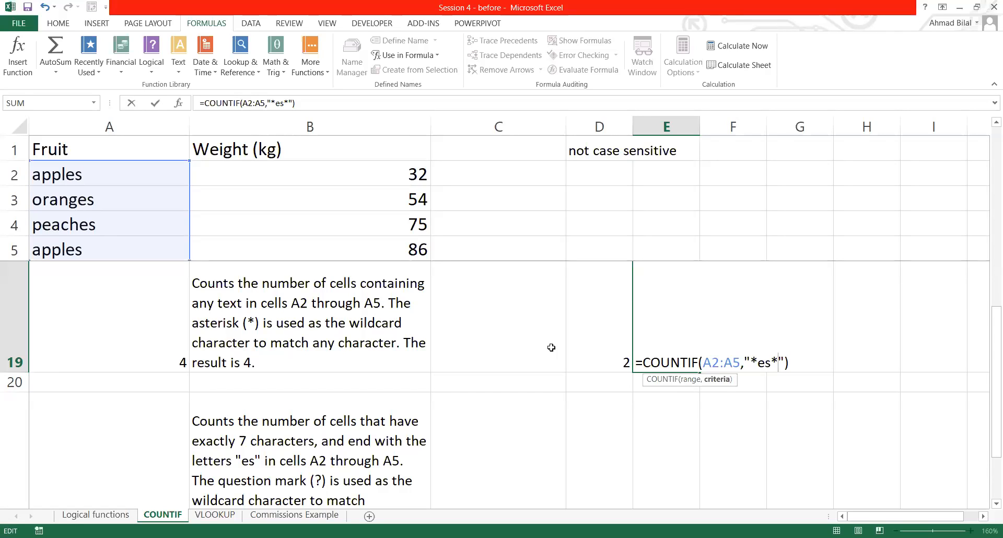
{"action": "key", "text": "Return"}
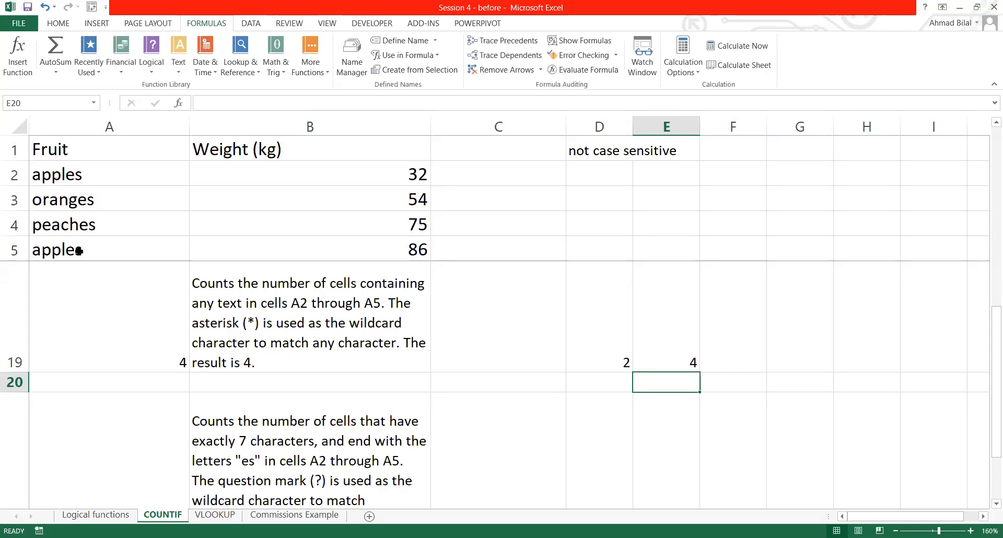
Step: Copy E19's formula into F19, where its range becomes B2:B5, and edit it
{"action": "double_click", "coordinate": [694, 329]}
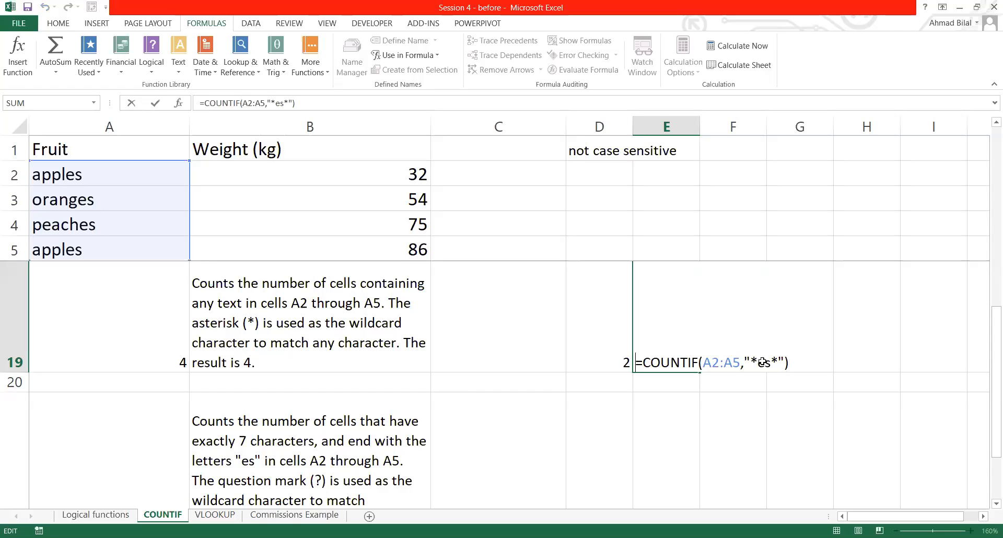
{"action": "key", "text": "Escape"}
{"action": "scroll", "coordinate": [763, 362], "scroll_direction": "up", "scroll_amount": 1}
{"action": "key", "text": "ctrl+c"}
{"action": "key", "text": "Right"}
{"action": "key", "text": "ctrl+v"}
{"action": "key", "text": "F2"}
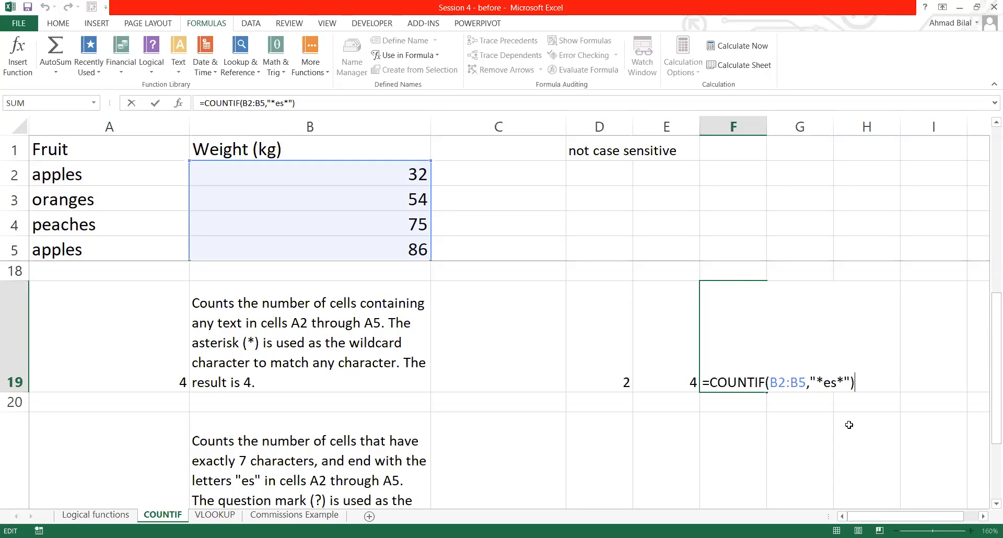
Step: Change F19's criterion to "*es" by removing the trailing asterisk after es
{"action": "key", "text": "Left"}
{"action": "key", "text": "Left"}
{"action": "key", "text": "Left"}
{"action": "key", "text": "Left"}
{"action": "key", "text": "Left"}
{"action": "key", "text": "BackSpace"}
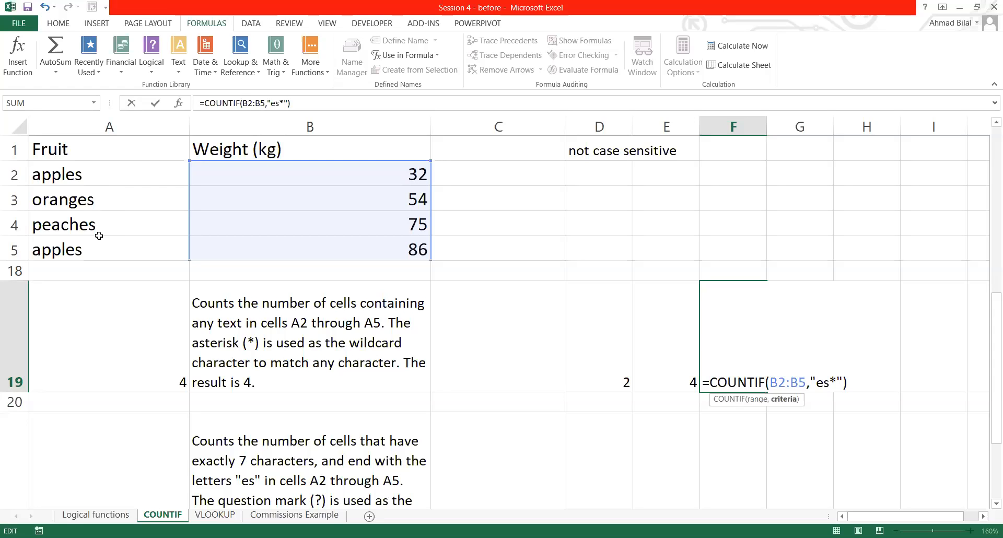
{"action": "key", "text": "ctrl+Return"}
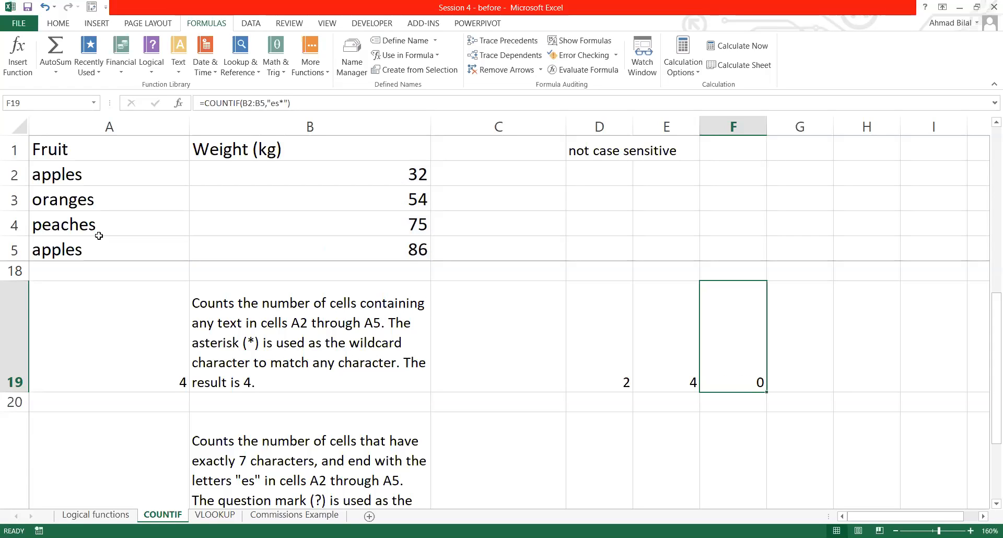
{"action": "key", "text": "F2"}
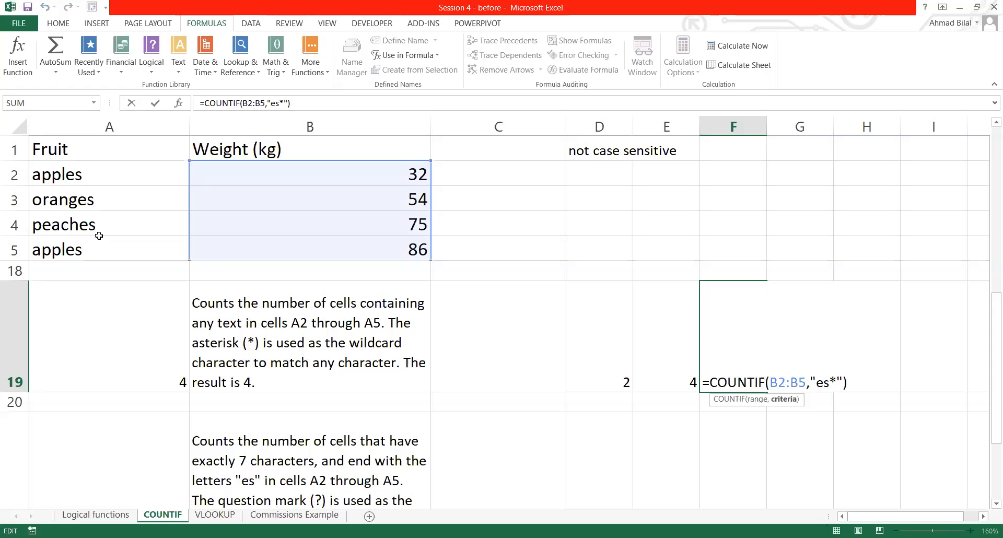
{"action": "type", "text": "("}
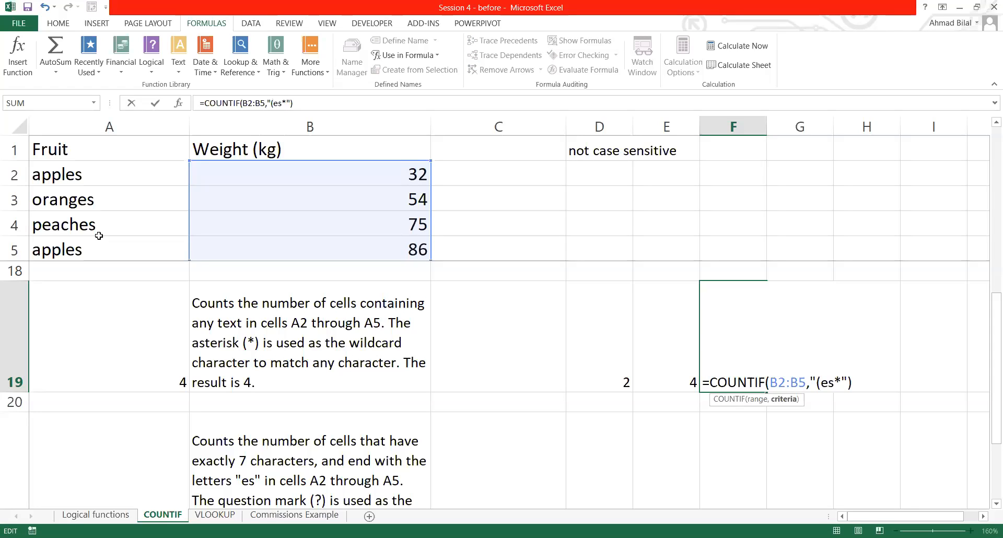
{"action": "key", "text": "BackSpace"}
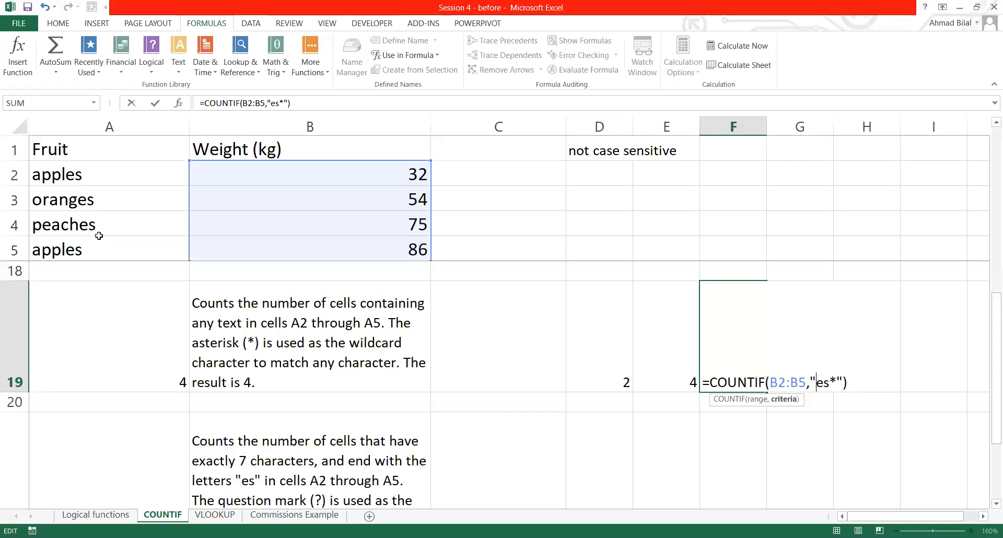
{"action": "type", "text": "*"}
{"action": "key", "text": "Right"}
{"action": "key", "text": "Right"}
{"action": "key", "text": "Right"}
{"action": "key", "text": "BackSpace"}
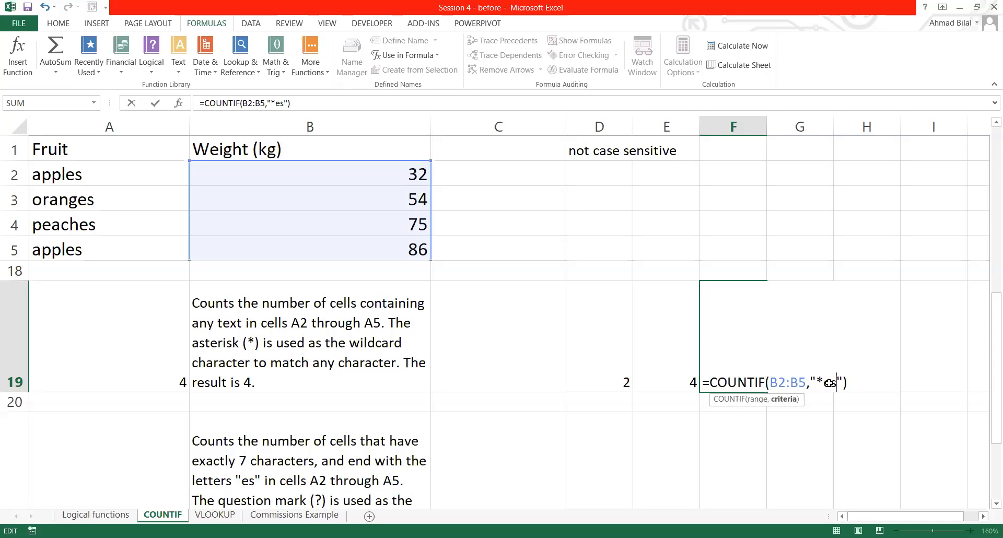
{"action": "key", "text": "Return"}
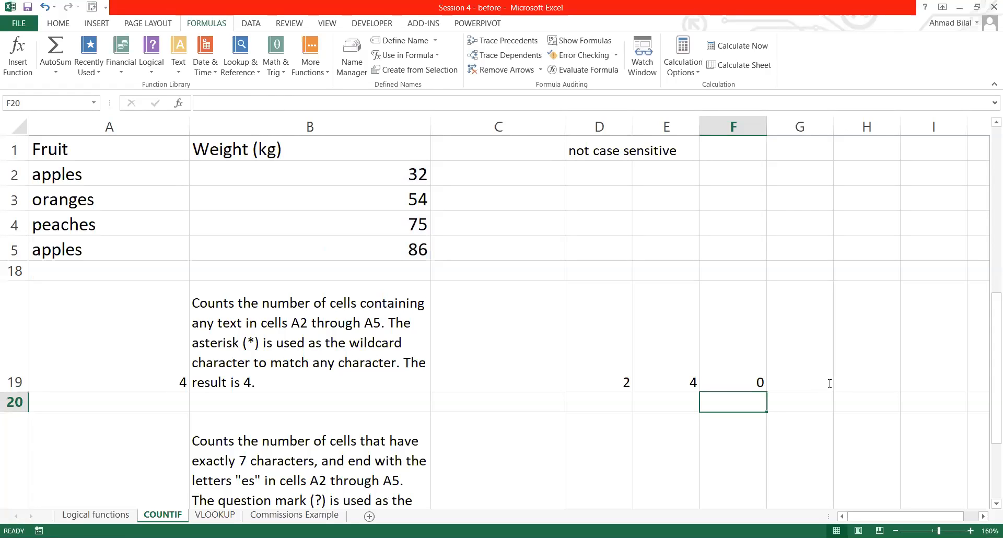
Step: Move F19's counted range from B2:B5 onto the fruit names in A2:A5
{"action": "key", "text": "Up"}
{"action": "key", "text": "F2"}
{"action": "key", "text": "Left"}
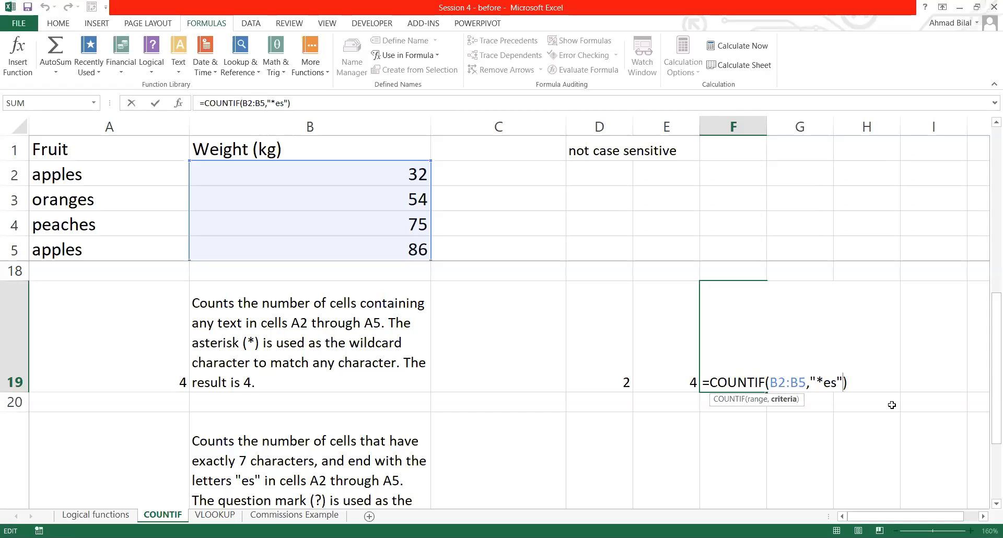
{"action": "key", "text": "Return"}
{"action": "key", "text": "Up"}
{"action": "key", "text": "F2"}
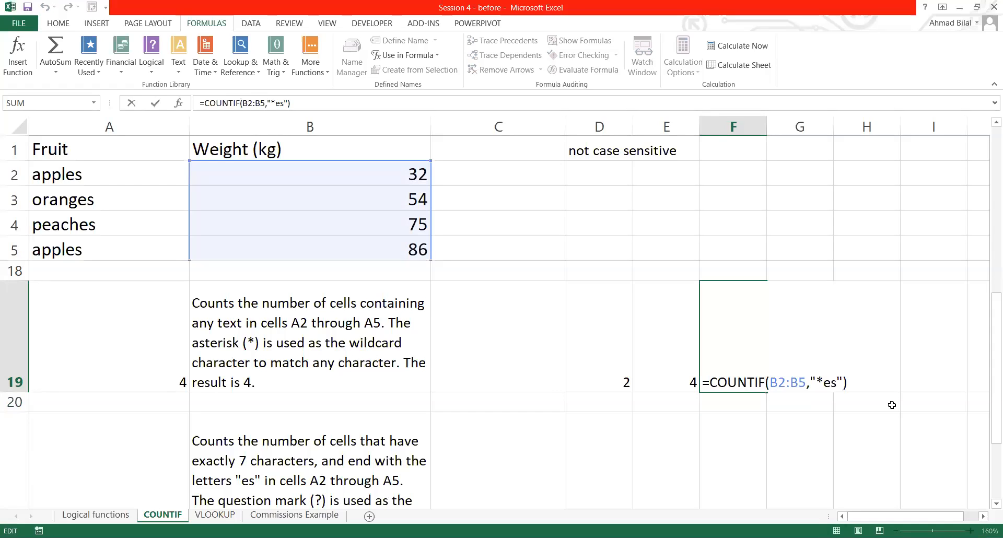
{"action": "left_click", "coordinate": [794, 380]}
{"action": "left_click_drag", "start_coordinate": [185, 163], "coordinate": [185, 159]}
{"action": "key", "text": "Return"}
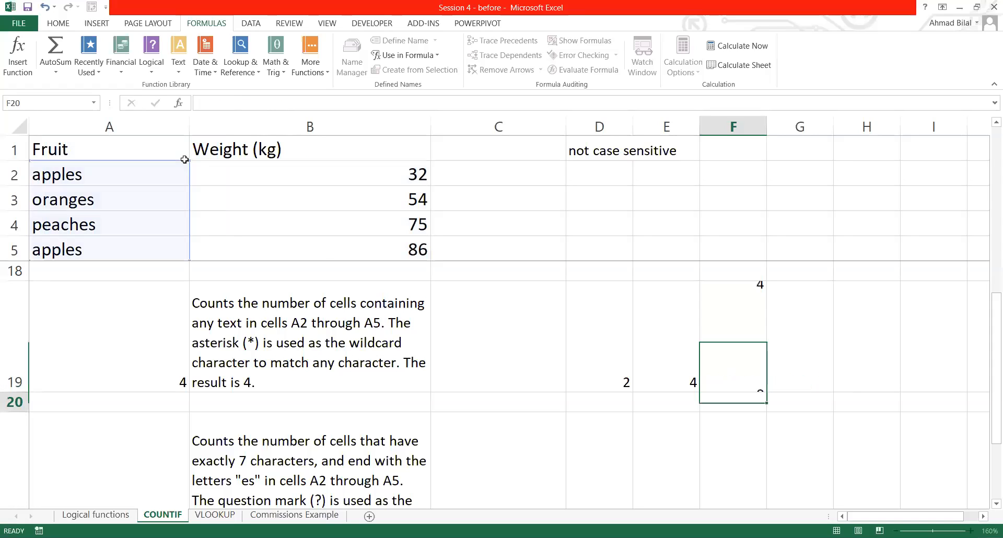
{"action": "key", "text": "Up"}
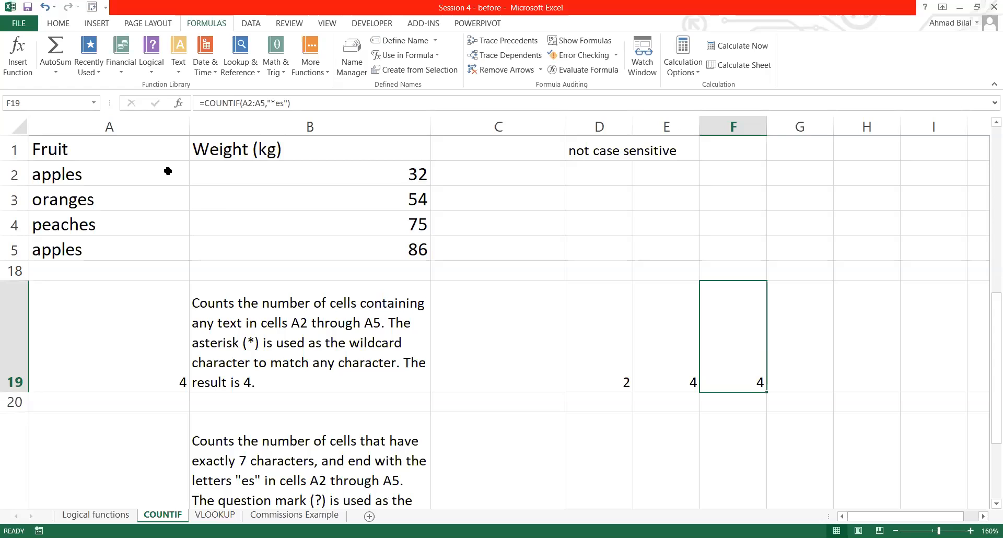
Step: Try the "es*" criterion in F19, then undo it back to "*es"
{"action": "key", "text": "F2"}
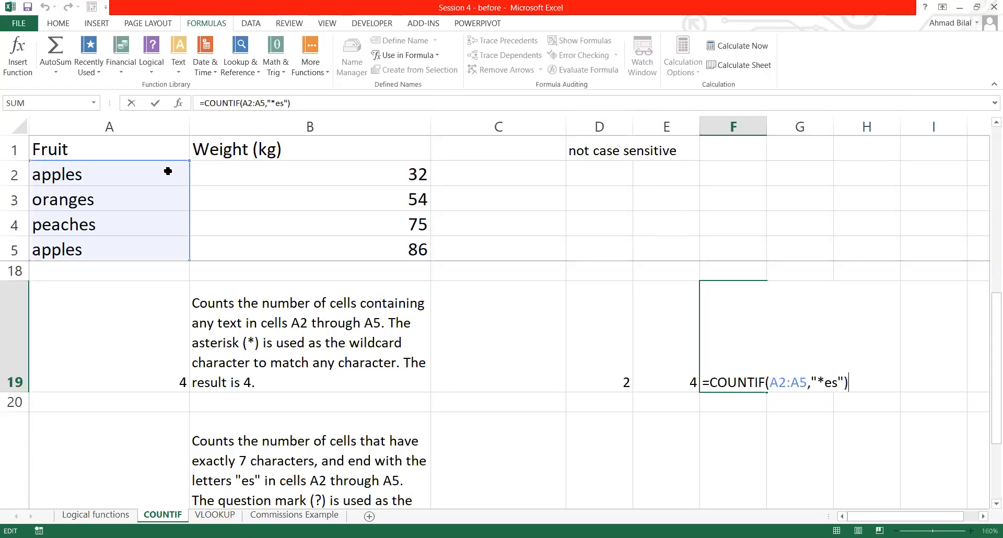
{"action": "key", "text": "Left"}
{"action": "key", "text": "Left"}
{"action": "key", "text": "Left"}
{"action": "key", "text": "Left"}
{"action": "key", "text": "BackSpace"}
{"action": "key", "text": "Right"}
{"action": "key", "text": "Right"}
{"action": "type", "text": "*"}
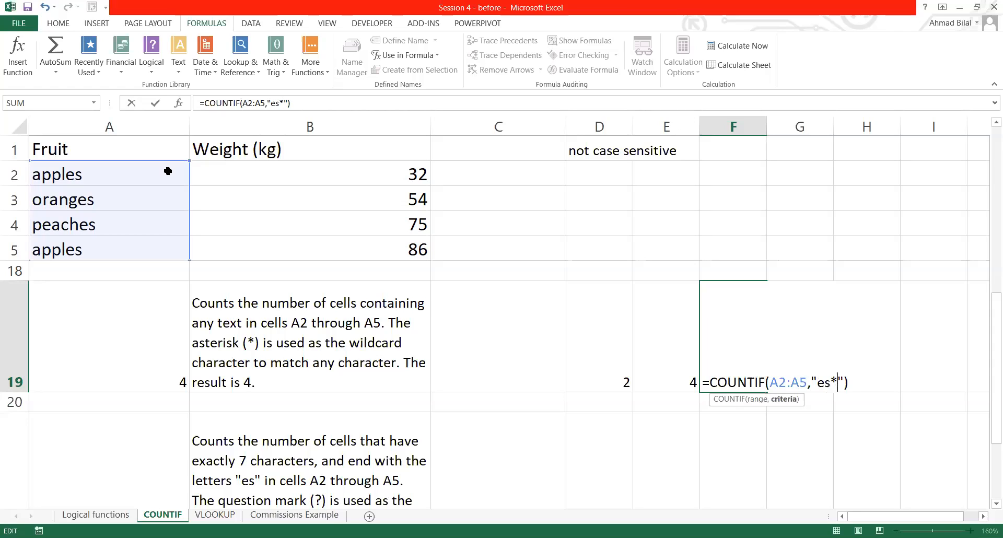
{"action": "key", "text": "Return"}
{"action": "key", "text": "Up"}
{"action": "key", "text": "F2"}
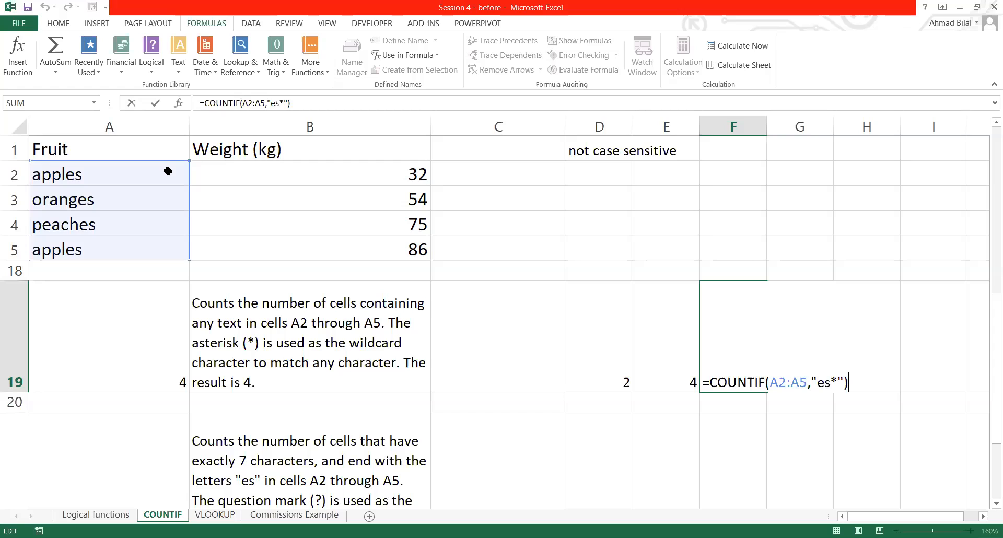
{"action": "key", "text": "Escape"}
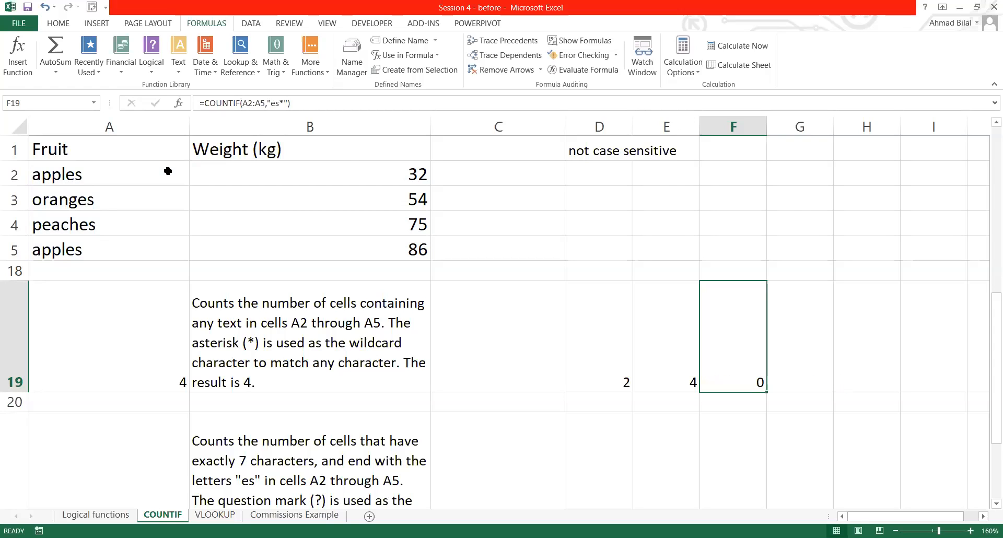
{"action": "key", "text": "ctrl+z"}
{"action": "key", "text": "Up"}
{"action": "key", "text": "Down"}
{"action": "key", "text": "F2"}
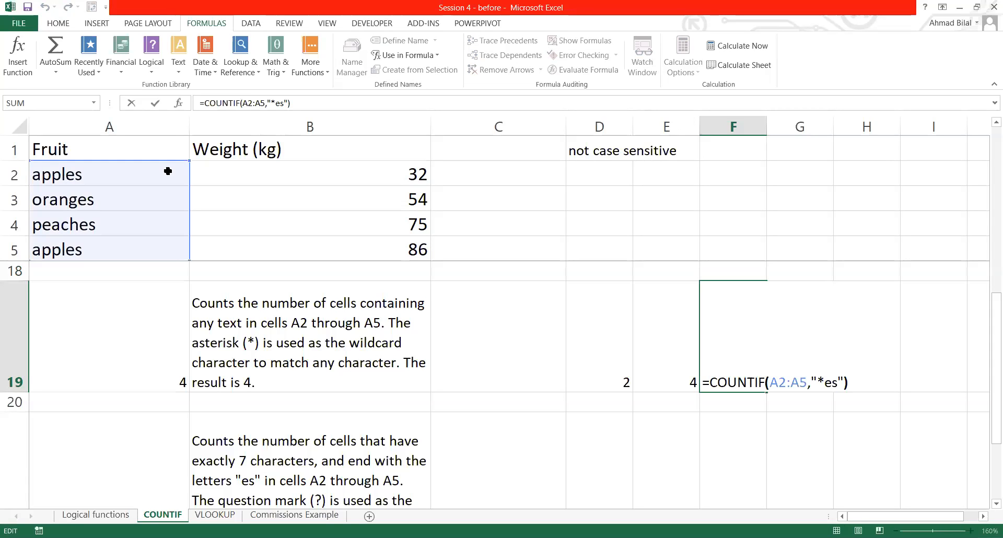
{"action": "key", "text": "Left"}
{"action": "key", "text": "Left"}
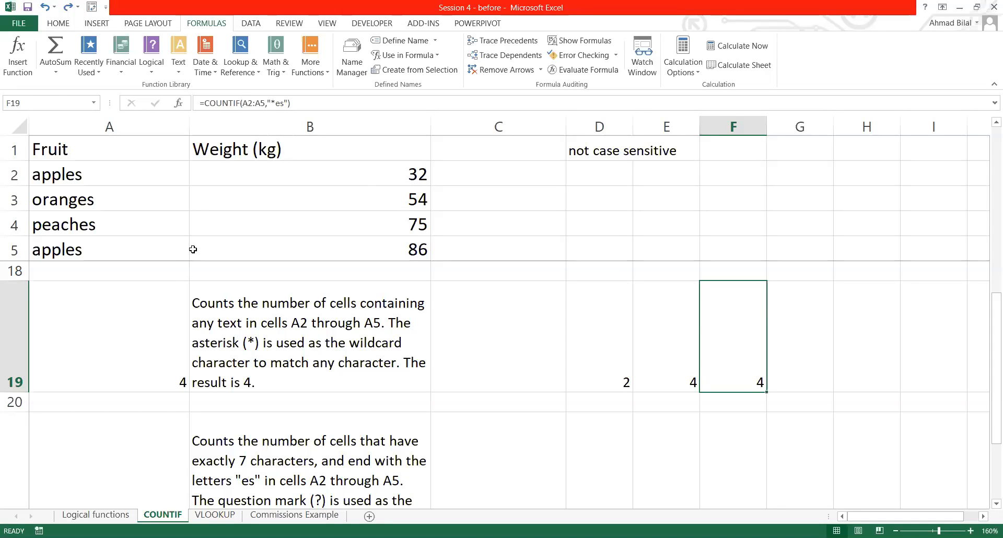
{"action": "left_click", "coordinate": [74, 226]}
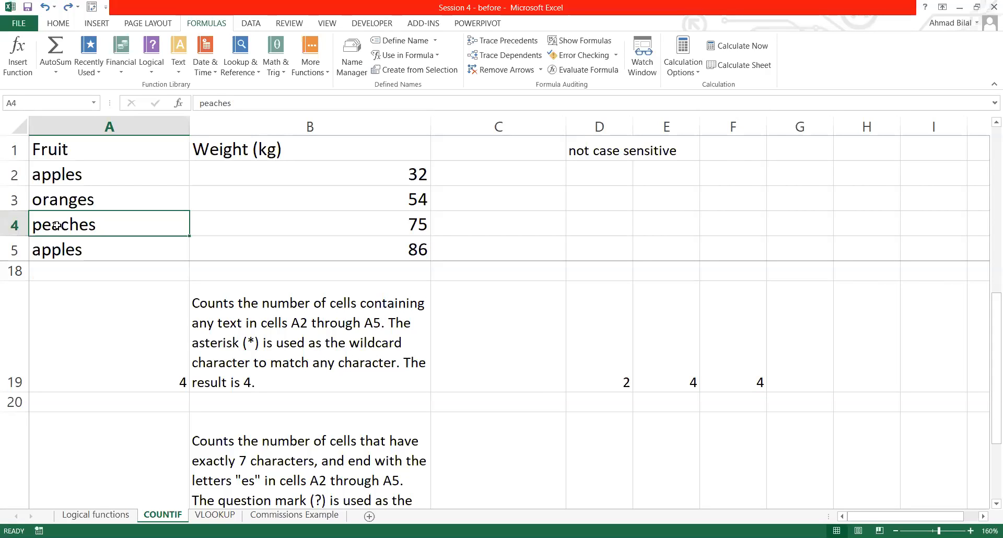
{"action": "left_click", "coordinate": [49, 253]}
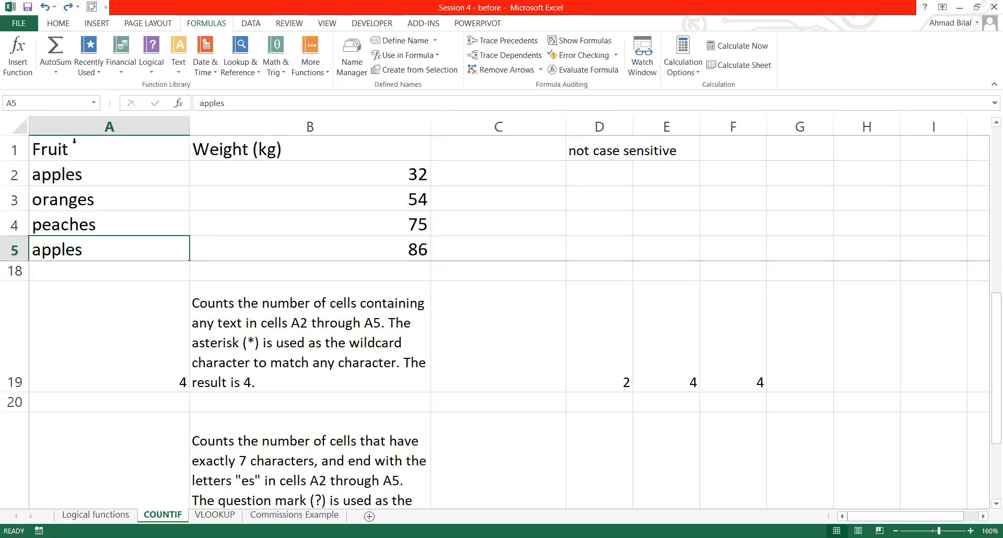
{"action": "left_click", "coordinate": [51, 176]}
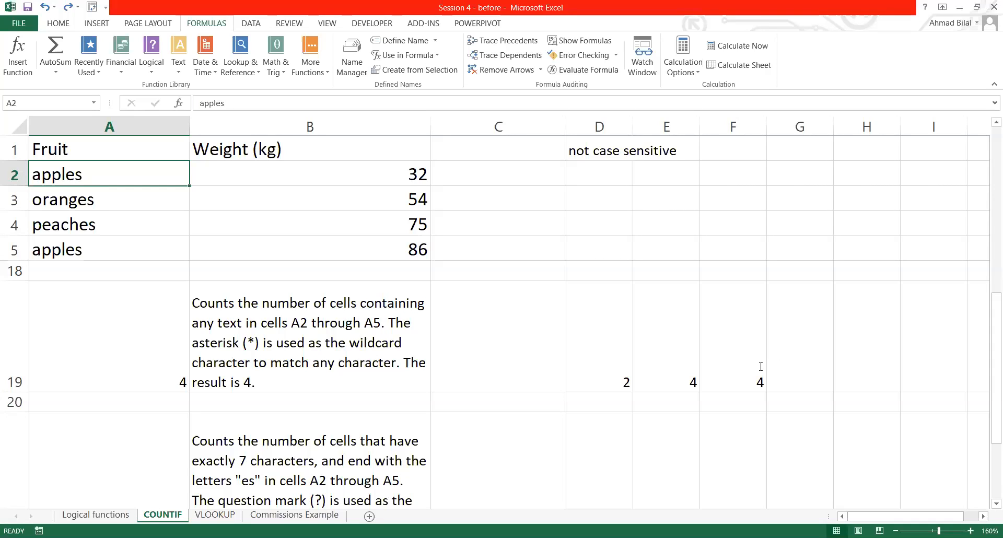
{"action": "double_click", "coordinate": [760, 366]}
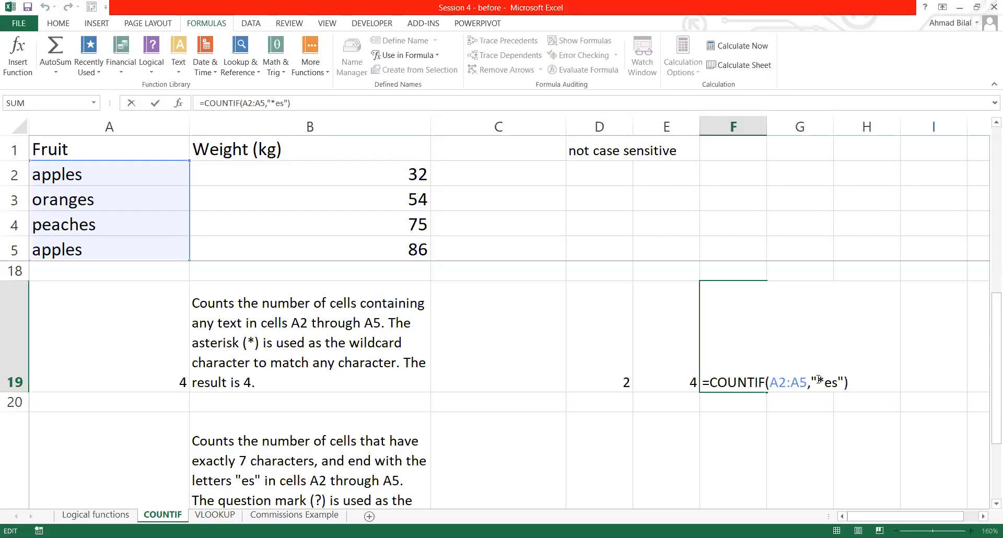
Step: Replace F19's "*es" criterion with "*ap*"
{"action": "left_click_drag", "start_coordinate": [817, 382], "coordinate": [838, 381]}
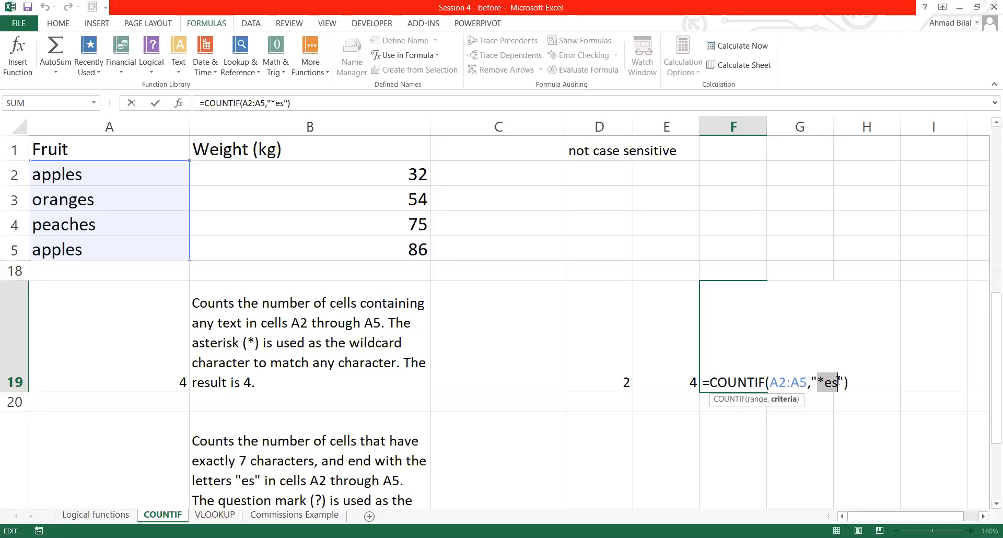
{"action": "left_click", "coordinate": [839, 381]}
{"action": "key", "text": "BackSpace"}
{"action": "key", "text": "BackSpace"}
{"action": "type", "text": "ao"}
{"action": "key", "text": "BackSpace"}
{"action": "type", "text": "p*"}
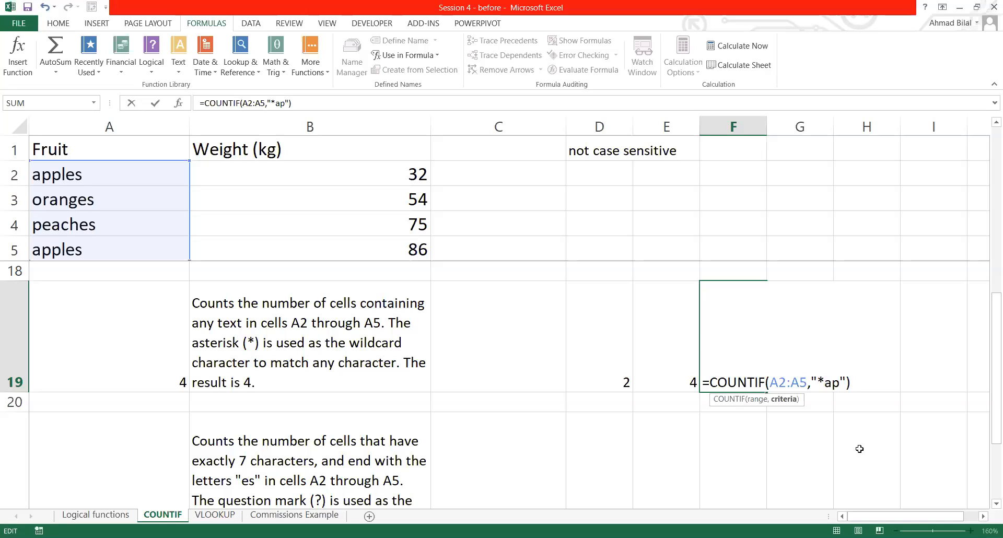
{"action": "left_click", "coordinate": [877, 383]}
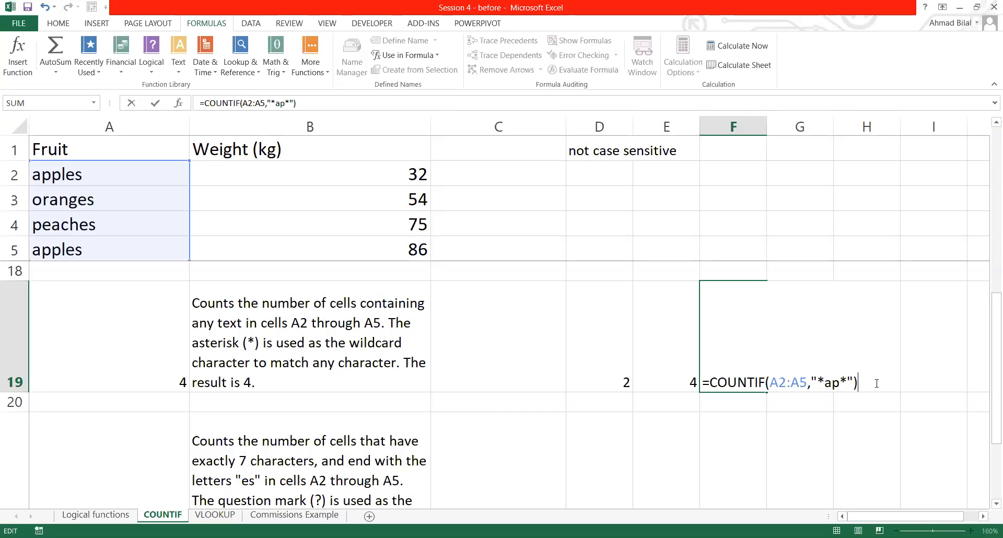
{"action": "key", "text": "Return"}
Step: Check F19's result of 2 against the fruit name peaches in A4
{"action": "left_click", "coordinate": [748, 372]}
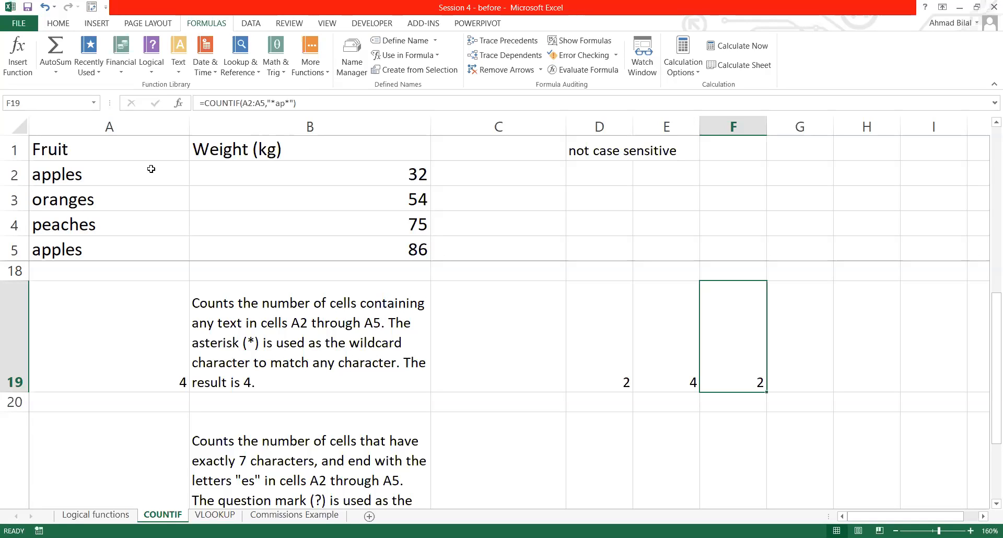
{"action": "left_click", "coordinate": [43, 230]}
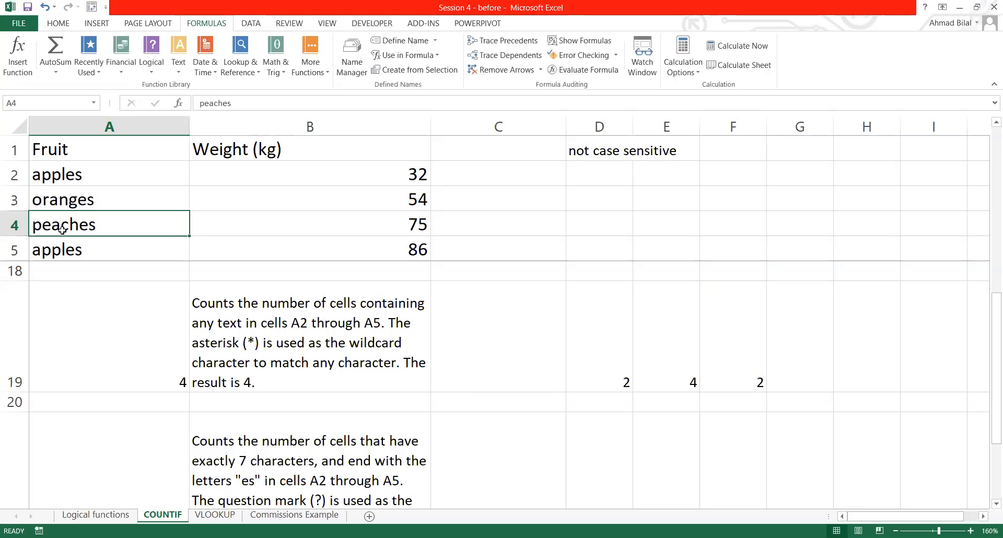
{"action": "left_click", "coordinate": [739, 365]}
{"action": "double_click", "coordinate": [738, 364]}
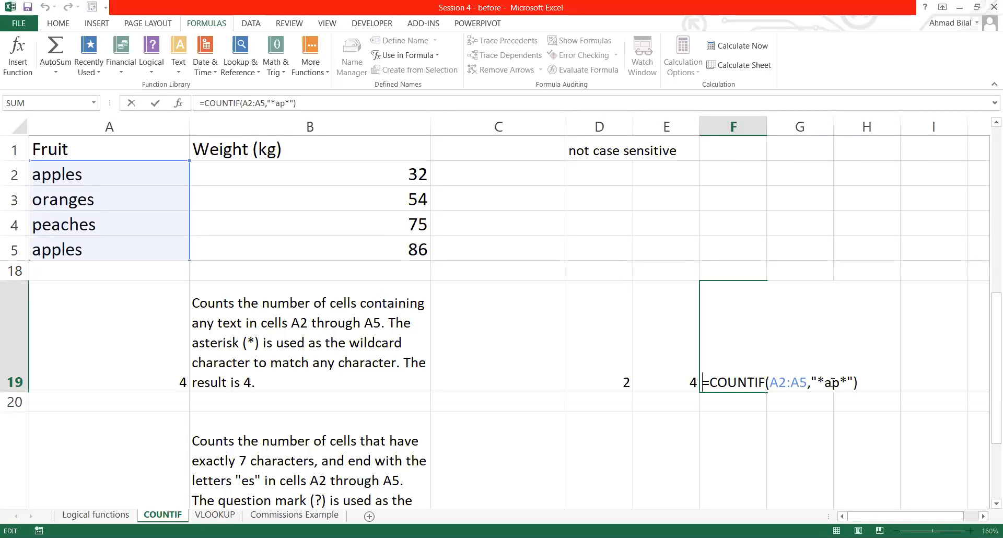
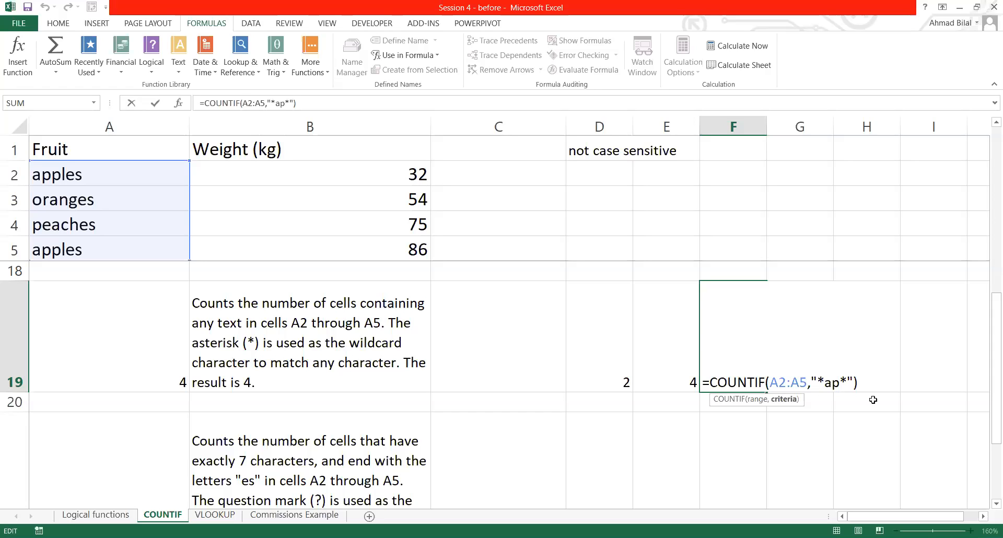
Step: Change F19's criteria to "a" and add a comma for another argument
{"action": "key", "text": "BackSpace"}
{"action": "key", "text": "BackSpace"}
{"action": "key", "text": "BackSpace"}
{"action": "key", "text": "Delete"}
{"action": "type", "text": "a"}
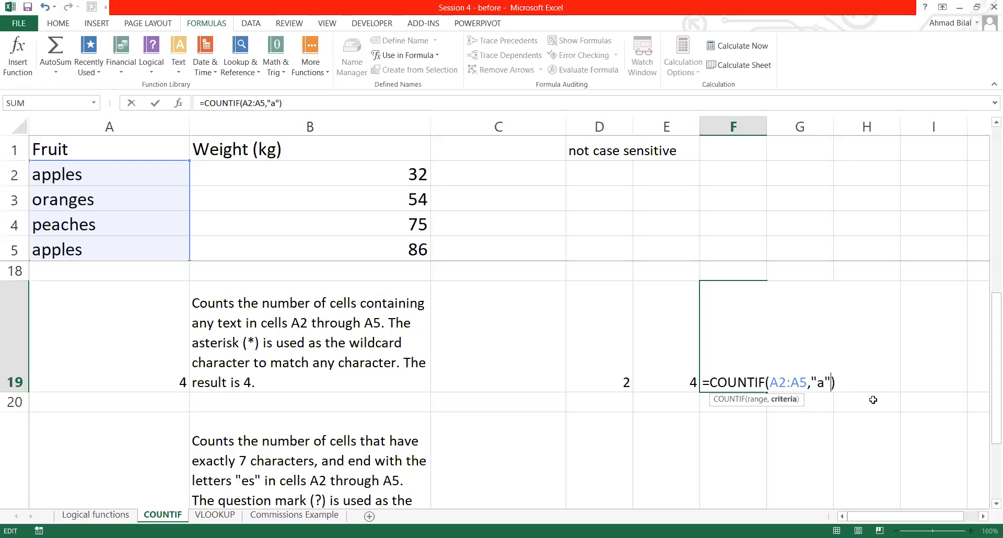
{"action": "key", "text": "Right"}
{"action": "type", "text": ","}
Step: Add "p" as a third argument and enter it, triggering the too-many-arguments alert
{"action": "left_click", "coordinate": [825, 383]}
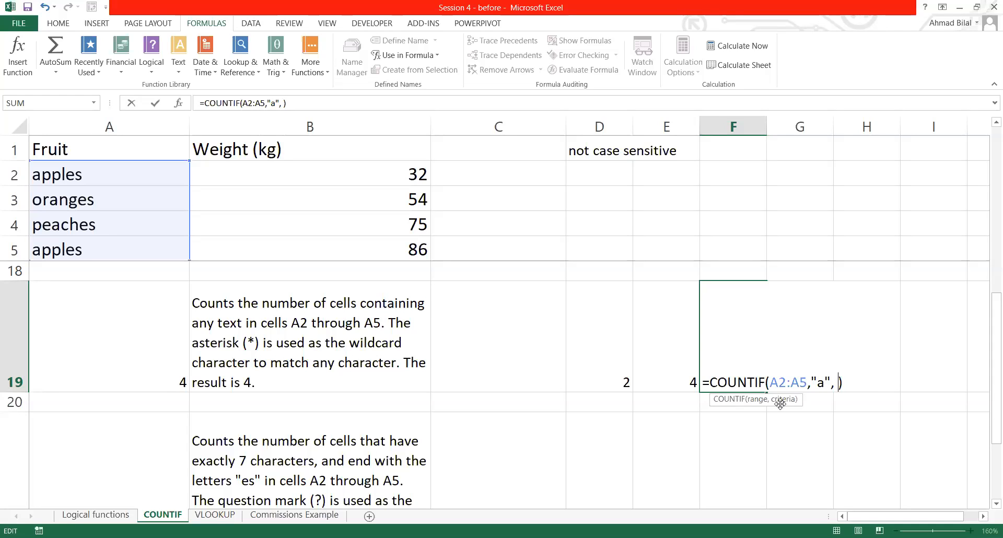
{"action": "left_click", "coordinate": [833, 384]}
{"action": "type", "text": "\"p\""}
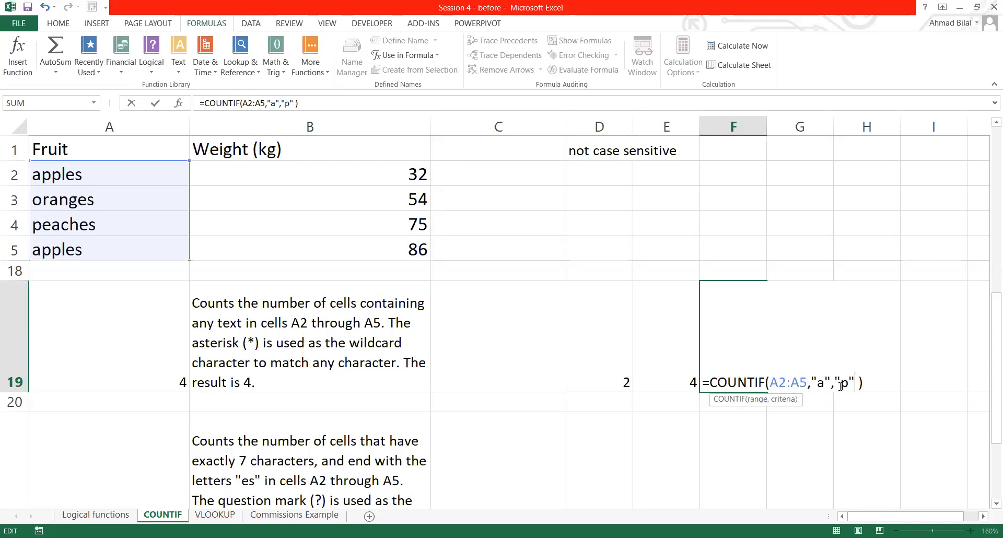
{"action": "double_click", "coordinate": [859, 386]}
{"action": "left_click", "coordinate": [859, 386]}
{"action": "left_click", "coordinate": [857, 386]}
{"action": "key", "text": "BackSpace"}
{"action": "key", "text": "Return"}
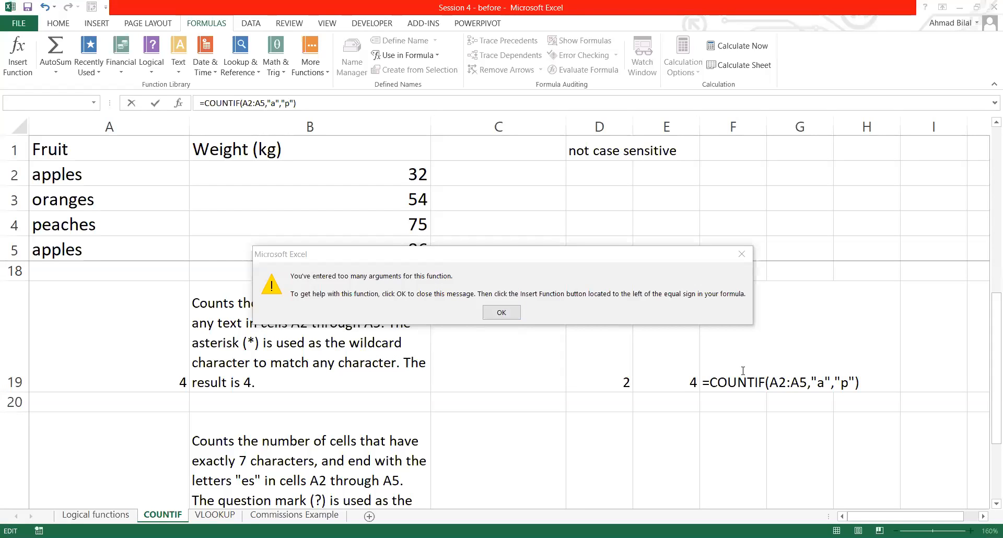
Step: Close the alert, drop the "p" argument, and rewrite F19's criteria as "*a*p*"
{"action": "left_click", "coordinate": [501, 311]}
{"action": "key", "text": "BackSpace"}
{"action": "key", "text": "BackSpace"}
{"action": "key", "text": "BackSpace"}
{"action": "key", "text": "BackSpace"}
{"action": "key", "text": "Left"}
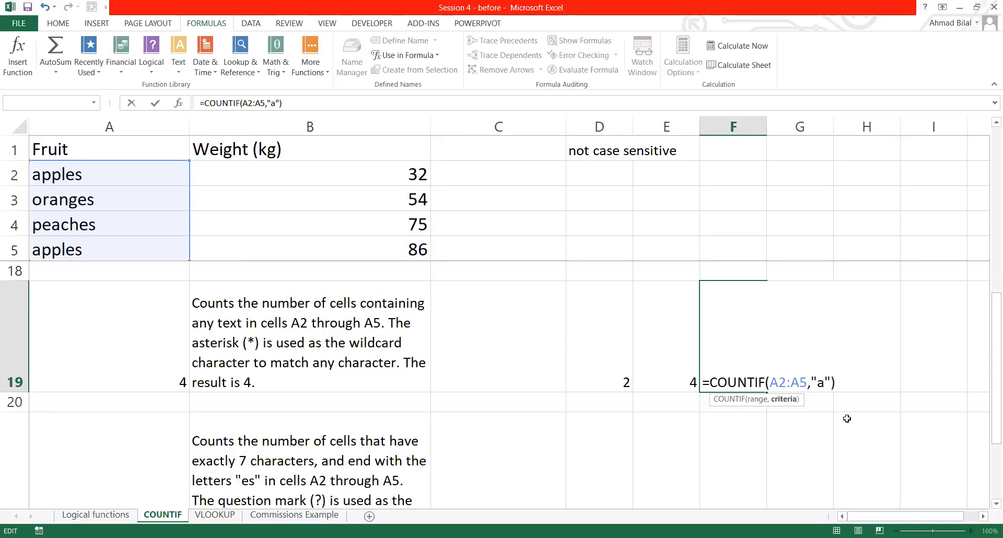
{"action": "type", "text": "*"}
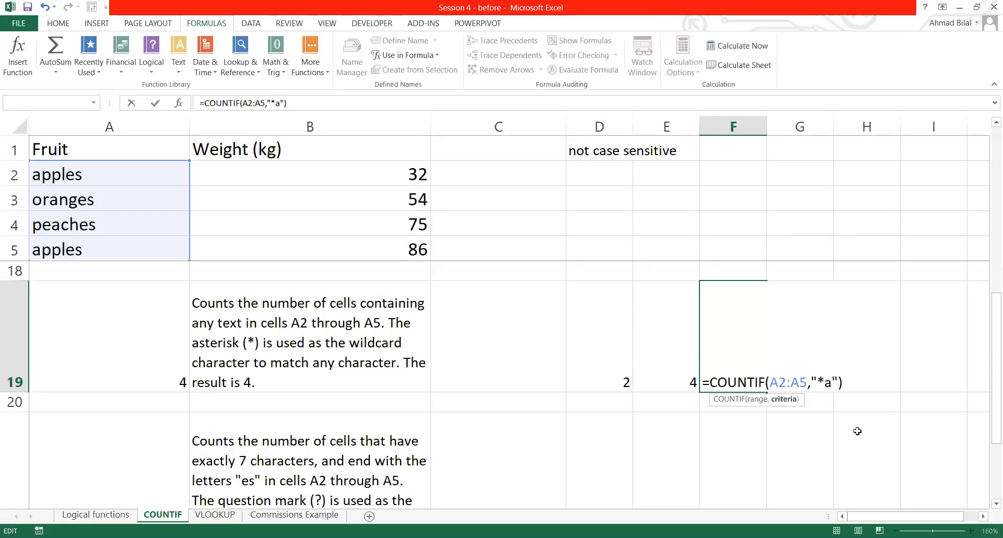
{"action": "type", "text": "*p*"}
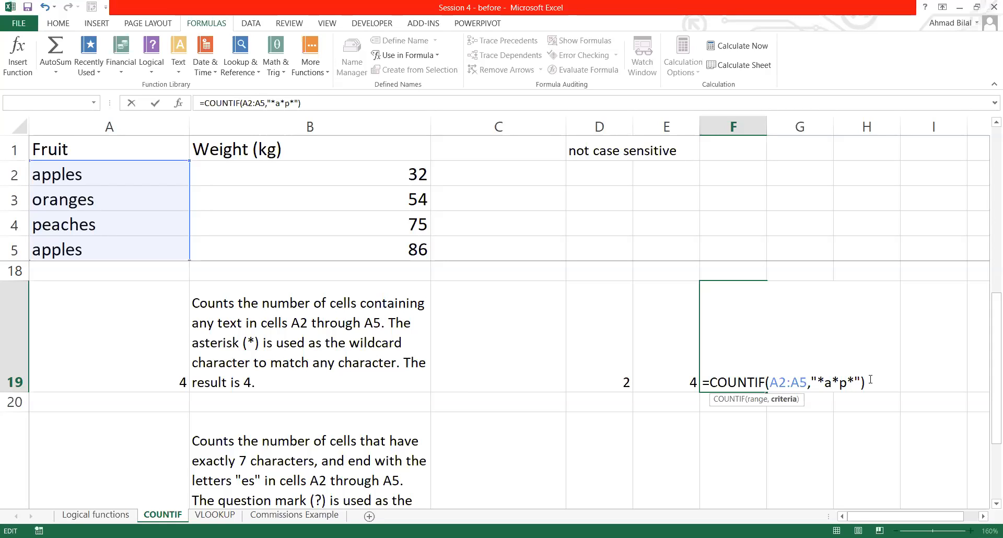
Step: Wrap F19's criteria in OR( with a second argument, then delete the OR attempt
{"action": "left_click", "coordinate": [810, 382]}
{"action": "type", "text": "OR("}
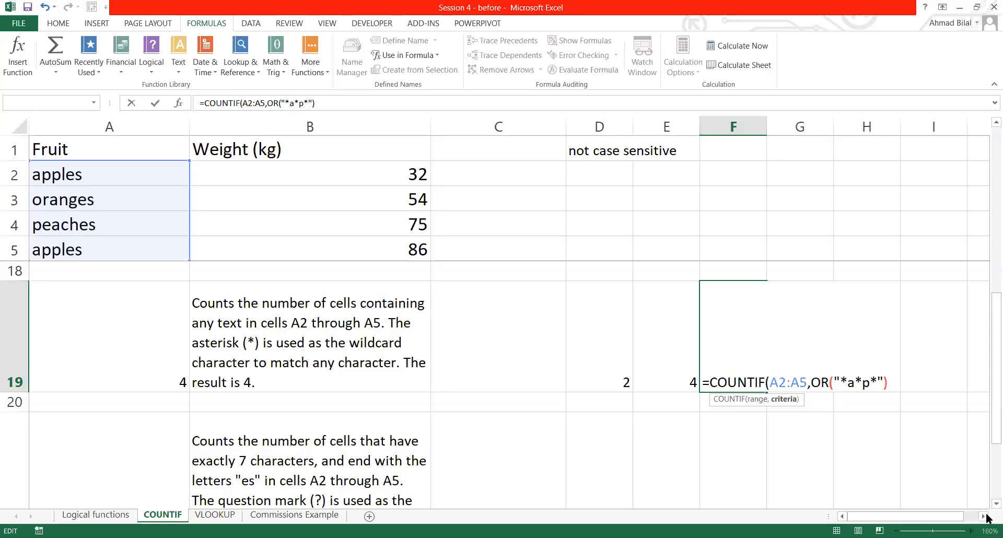
{"action": "key", "text": "Right"}
{"action": "key", "text": "Right"}
{"action": "key", "text": "Right"}
{"action": "key", "text": "Right"}
{"action": "key", "text": "Right"}
{"action": "key", "text": "Right"}
{"action": "key", "text": "Right"}
{"action": "key", "text": "Right"}
{"action": "key", "text": "Right"}
{"action": "key", "text": "Right"}
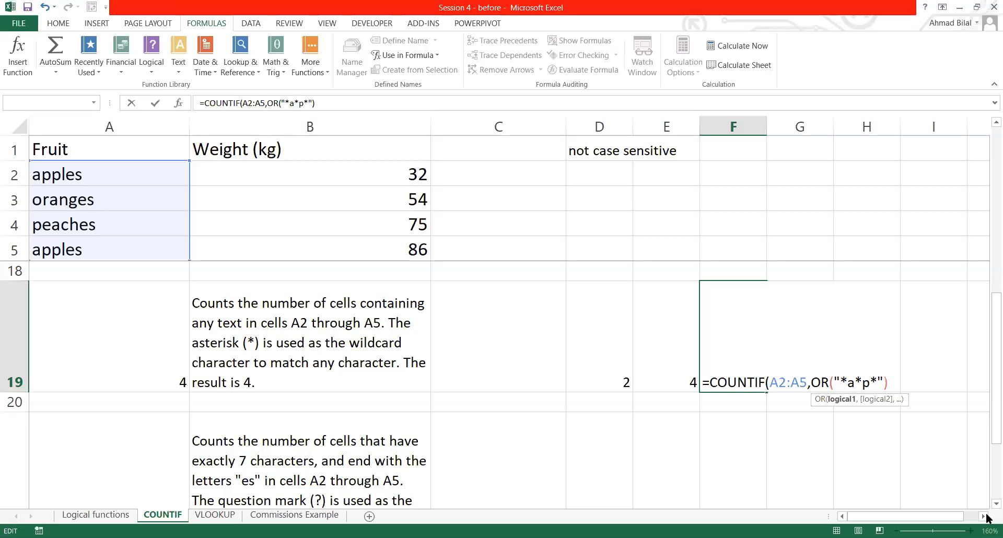
{"action": "type", "text": ", \""}
{"action": "key", "text": "BackSpace"}
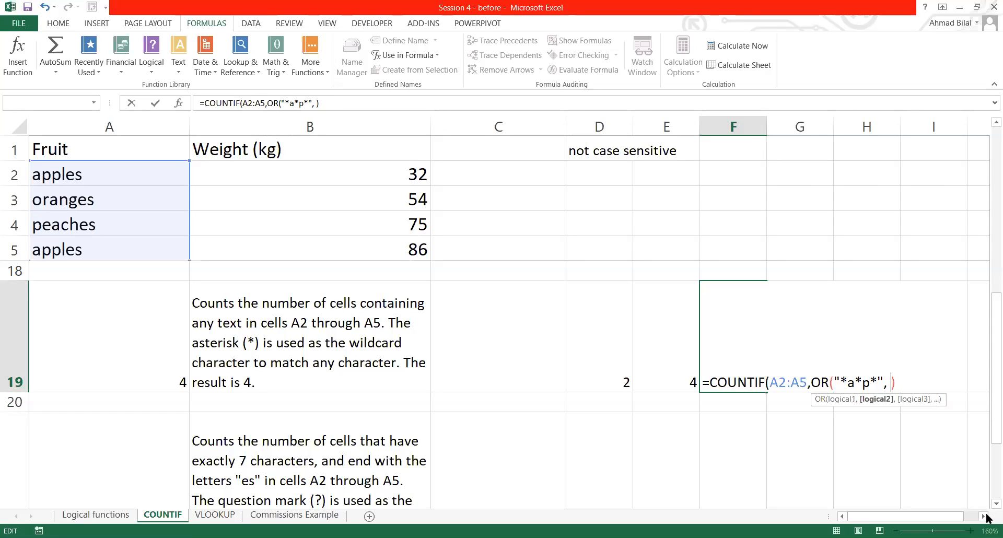
{"action": "key", "text": "BackSpace"}
{"action": "key", "text": "BackSpace"}
{"action": "key", "text": "BackSpace"}
{"action": "key", "text": "BackSpace"}
{"action": "key", "text": "BackSpace"}
{"action": "key", "text": "BackSpace"}
{"action": "key", "text": "BackSpace"}
{"action": "key", "text": "BackSpace"}
{"action": "key", "text": "BackSpace"}
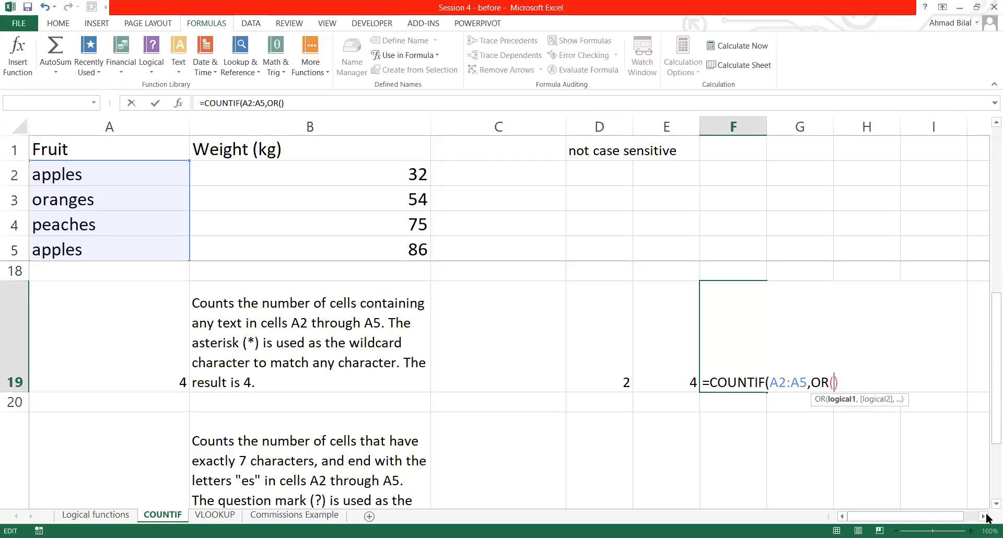
{"action": "key", "text": "BackSpace"}
{"action": "key", "text": "BackSpace"}
{"action": "key", "text": "BackSpace"}
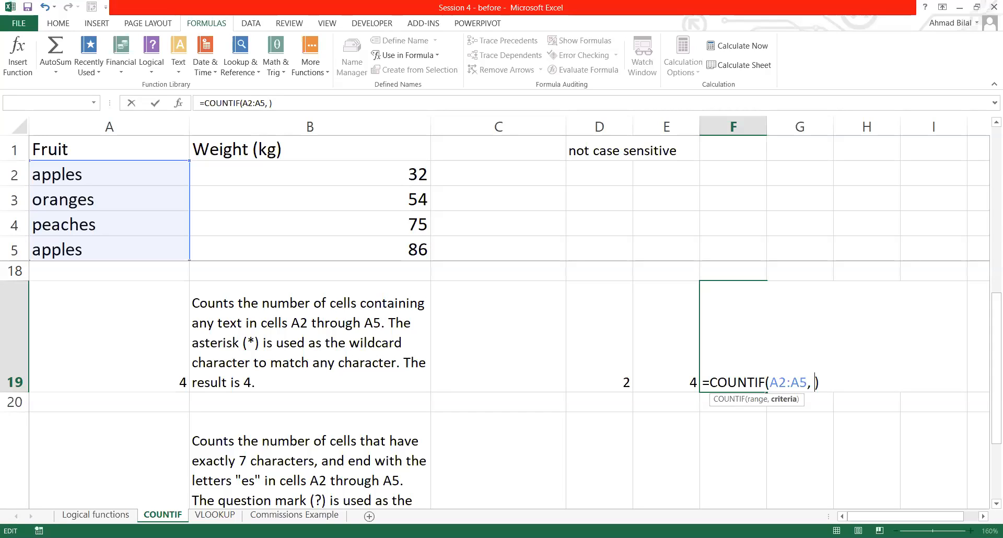
Step: Retype F19's criteria as "*a*p*", correcting stray characters along the way
{"action": "type", "text": "a\""}
{"action": "key", "text": "BackSpace"}
{"action": "key", "text": "BackSpace"}
{"action": "type", "text": "\"a*"}
{"action": "type", "text": "p\""}
{"action": "type", "text": "a"}
{"action": "key", "text": "BackSpace"}
{"action": "key", "text": "BackSpace"}
{"action": "type", "text": "*"}
{"action": "left_click", "coordinate": [821, 381]}
{"action": "type", "text": "*"}
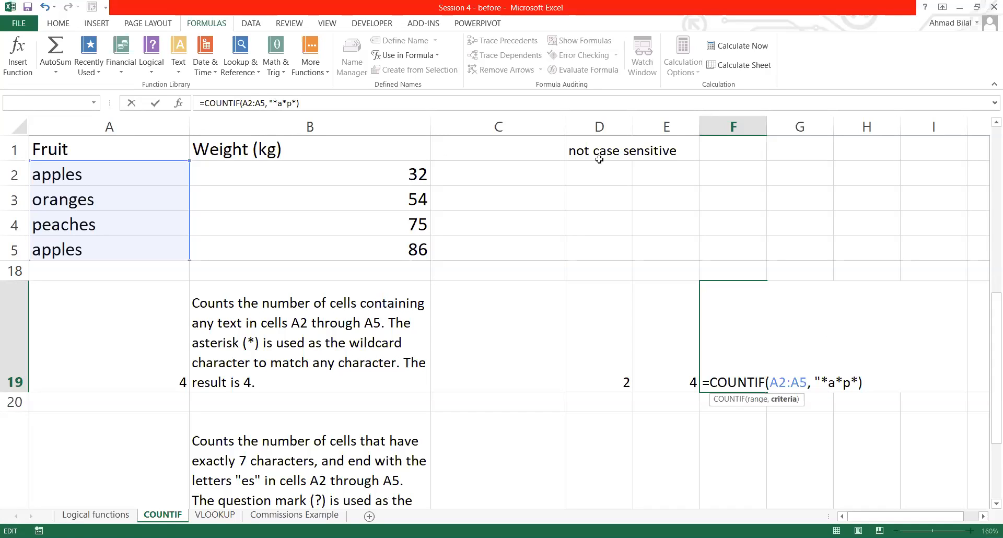
{"action": "key", "text": "Return"}
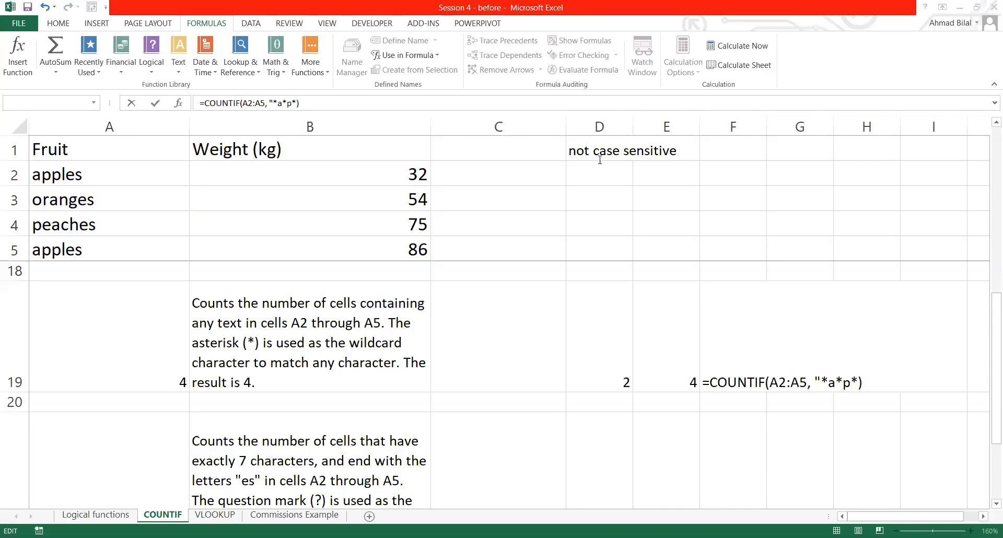
Step: Add the missing closing quote and commit =COUNTIF(A2:A5,"*a*p*"), which returns 2
{"action": "left_click", "coordinate": [857, 379]}
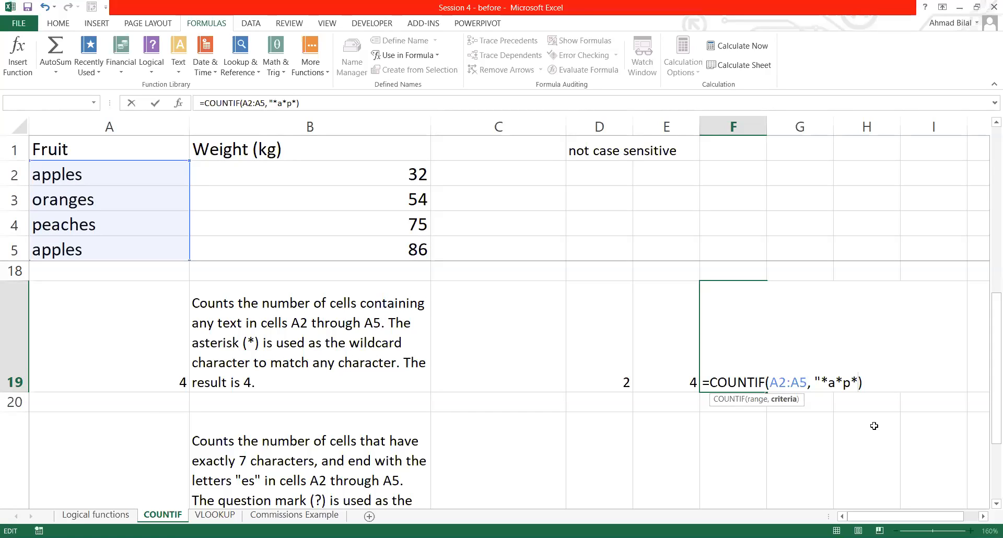
{"action": "type", "text": "\""}
{"action": "key", "text": "Return"}
{"action": "left_click", "coordinate": [729, 351]}
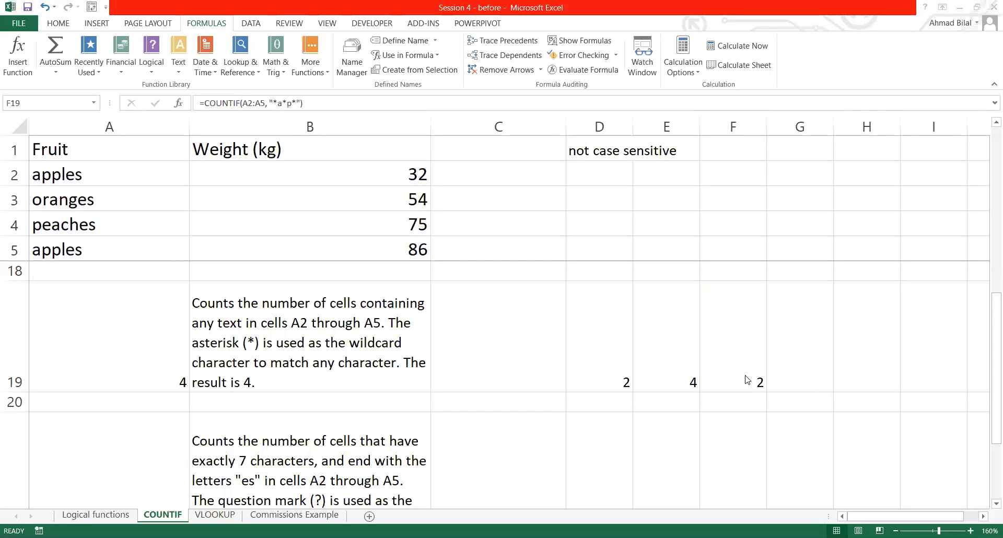
{"action": "left_click", "coordinate": [746, 379]}
Step: Clear F19, review the row 19 explanation and E19's "*es*" formula, then move to C21
{"action": "key", "text": "Delete"}
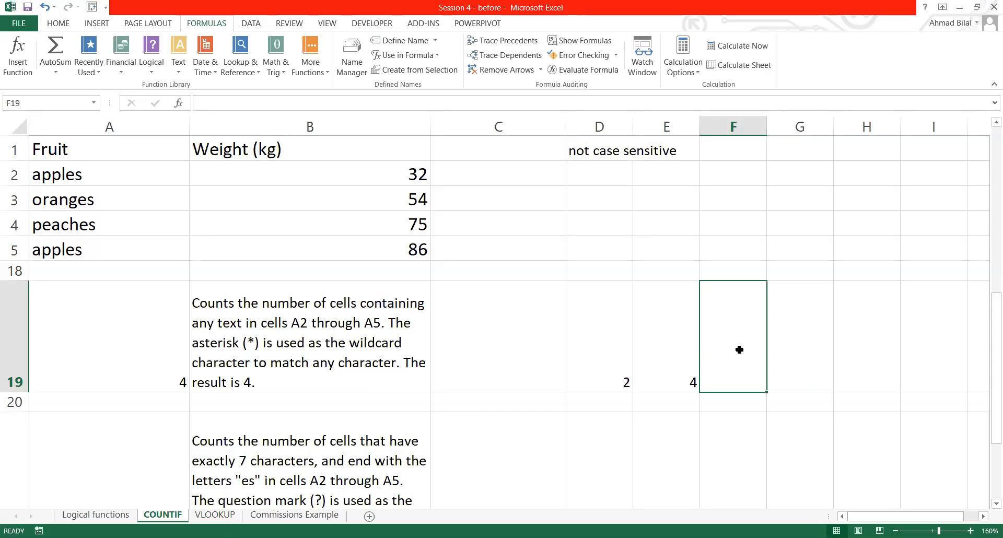
{"action": "left_click", "coordinate": [331, 376]}
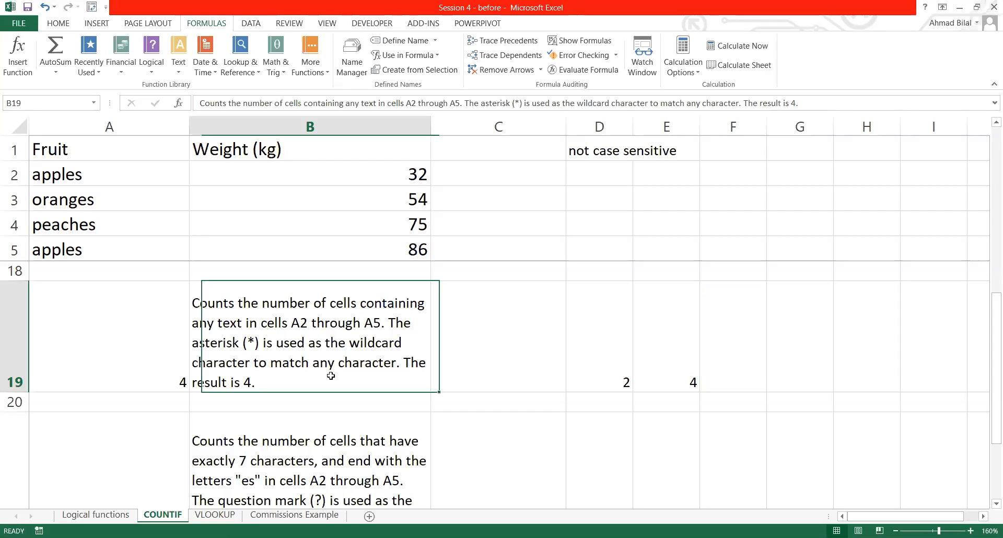
{"action": "left_click", "coordinate": [641, 362]}
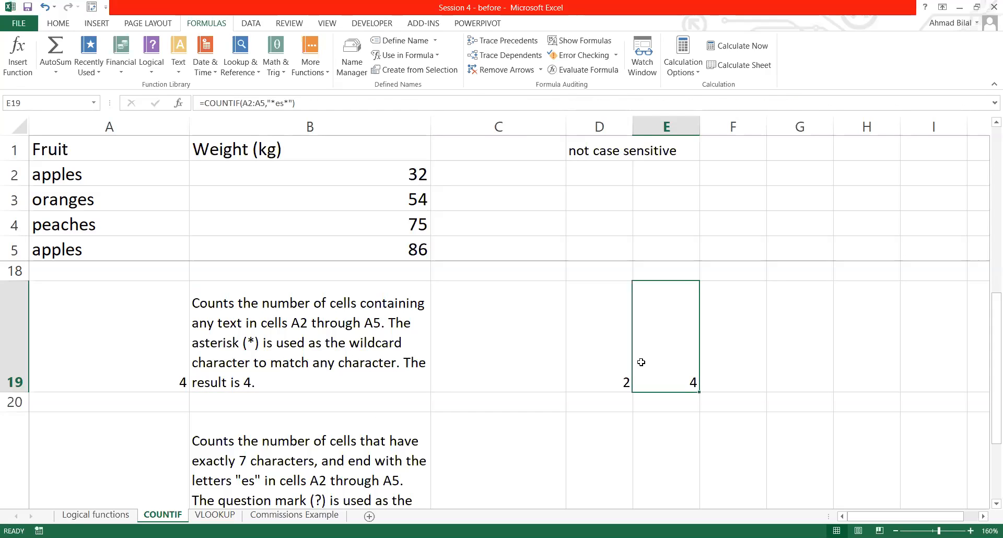
{"action": "double_click", "coordinate": [666, 365]}
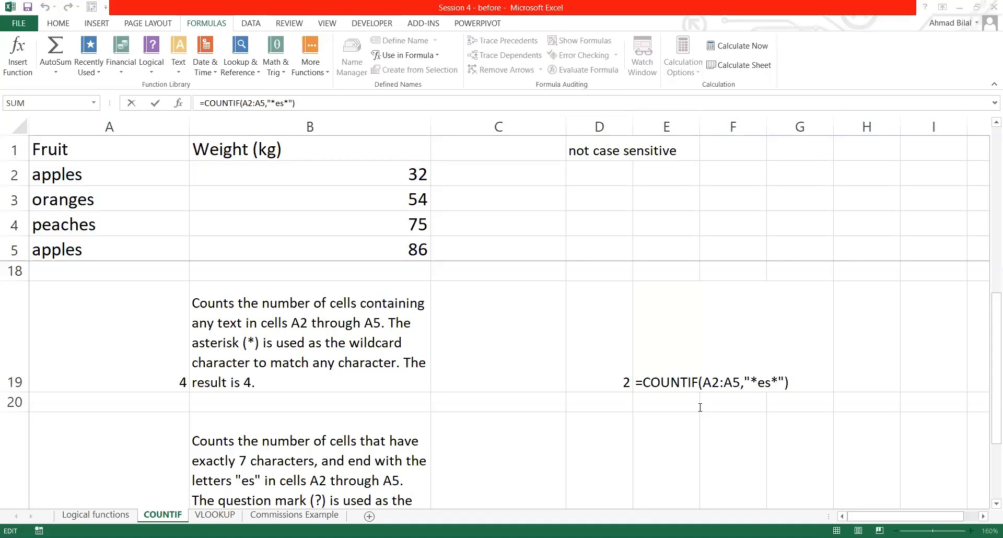
{"action": "left_click", "coordinate": [551, 429]}
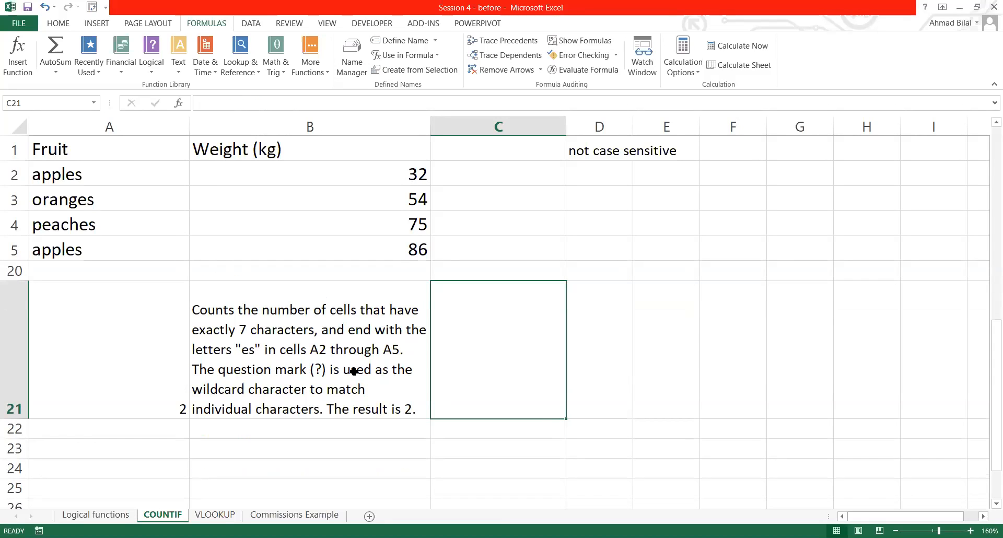
Step: Move from the row 21 example down column A to the course codes in A27–A31
{"action": "left_click", "coordinate": [319, 369]}
{"action": "left_click", "coordinate": [522, 361]}
{"action": "key", "text": "Left"}
{"action": "key", "text": "Left"}
{"action": "key", "text": "Down"}
{"action": "key", "text": "Down"}
{"action": "key", "text": "Down"}
{"action": "key", "text": "Down"}
{"action": "key", "text": "Down"}
{"action": "key", "text": "Down"}
{"action": "key", "text": "Down"}
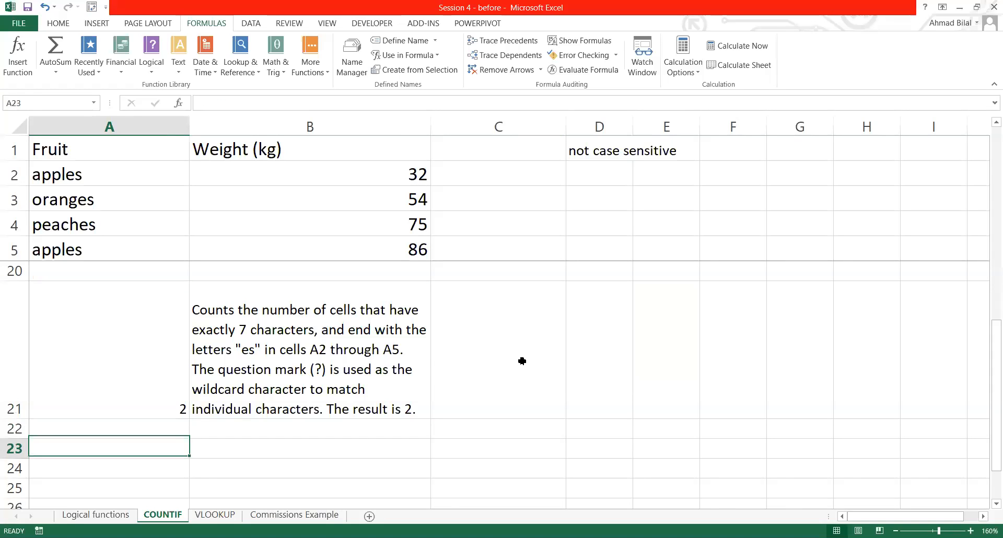
{"action": "key", "text": "Down"}
{"action": "key", "text": "Up"}
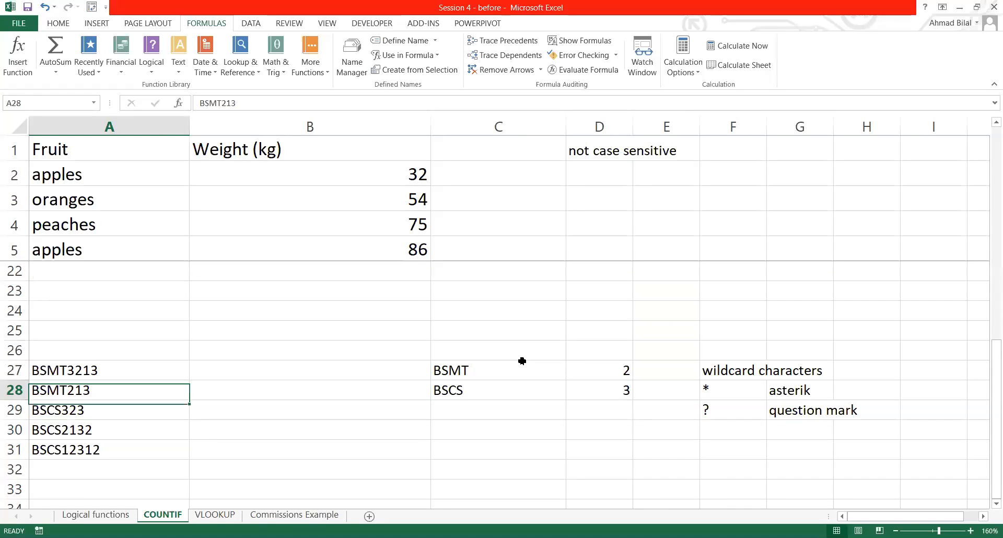
{"action": "key", "text": "Up"}
{"action": "key", "text": "ctrl+Down"}
Step: Highlight the digits in codes BSMT3213, BSMT213 and BSCS12312 without changing them
{"action": "double_click", "coordinate": [74, 372]}
{"action": "left_click_drag", "start_coordinate": [74, 372], "coordinate": [68, 390]}
{"action": "double_click", "coordinate": [87, 390]}
{"action": "left_click", "coordinate": [100, 449]}
{"action": "double_click", "coordinate": [101, 449]}
{"action": "left_click_drag", "start_coordinate": [102, 450], "coordinate": [61, 448]}
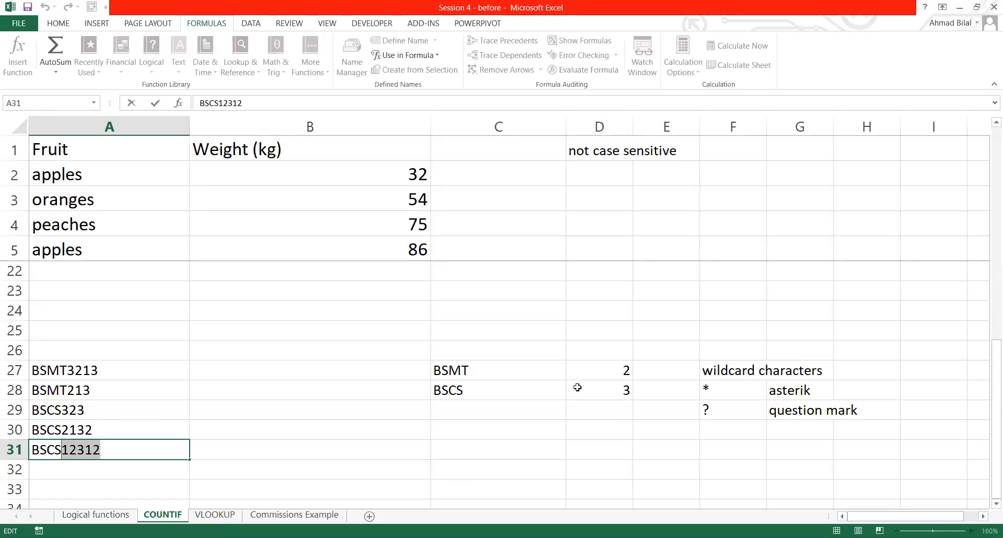
{"action": "key", "text": "Escape"}
{"action": "left_click", "coordinate": [376, 249]}
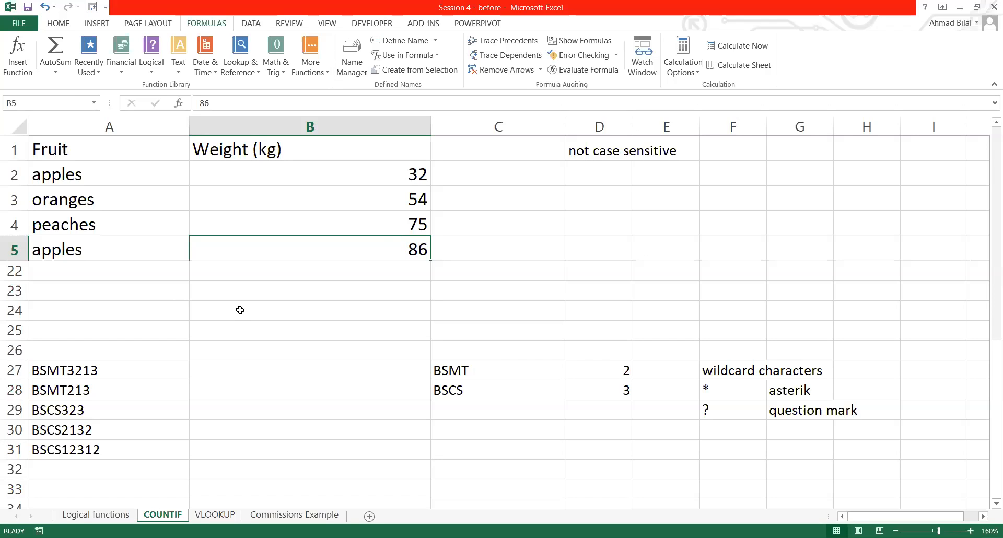
Step: Navigate column B back to row 21 and view A21's formula =COUNTIF(A2:A5,"?????es")
{"action": "key", "text": "Up"}
{"action": "key", "text": "Up"}
{"action": "key", "text": "Up"}
{"action": "key", "text": "Up"}
{"action": "key", "text": "Down"}
{"action": "key", "text": "Down"}
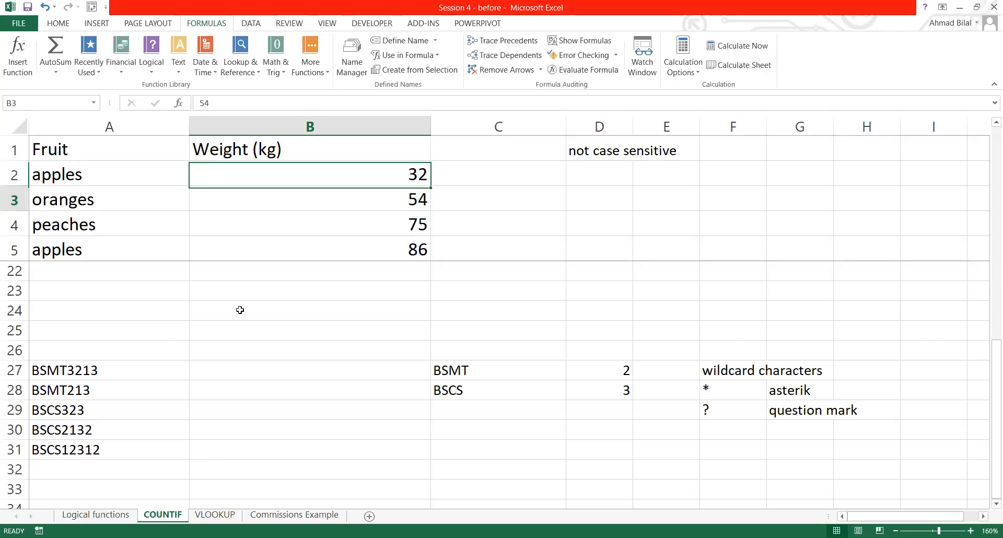
{"action": "key", "text": "Down"}
{"action": "key", "text": "ctrl+Down"}
{"action": "key", "text": "ctrl+Down"}
{"action": "key", "text": "Up"}
{"action": "key", "text": "Up"}
{"action": "key", "text": "Up"}
{"action": "key", "text": "Up"}
{"action": "key", "text": "Up"}
{"action": "key", "text": "Up"}
{"action": "key", "text": "Up"}
{"action": "key", "text": "Up"}
{"action": "key", "text": "Up"}
{"action": "key", "text": "Up"}
{"action": "key", "text": "Up"}
{"action": "key", "text": "Up"}
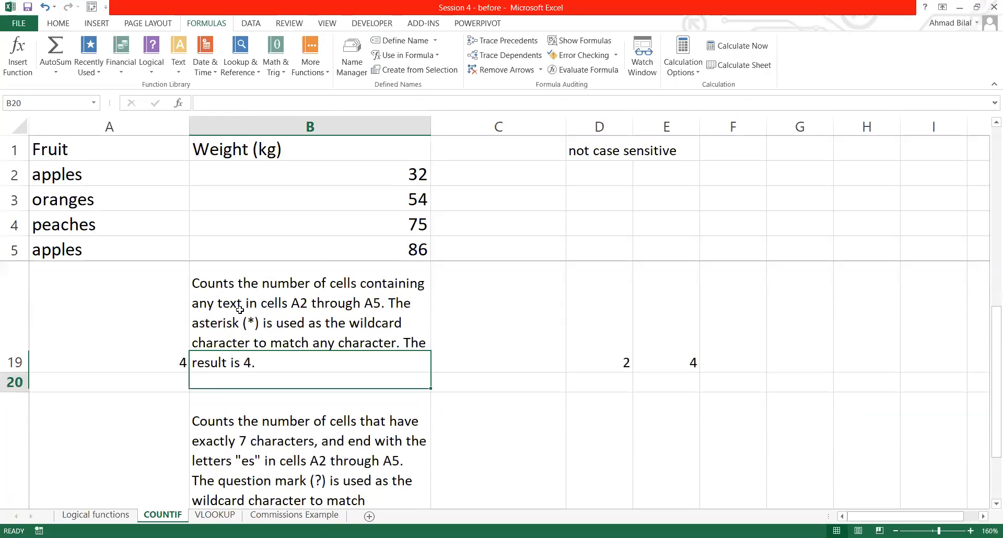
{"action": "key", "text": "Down"}
{"action": "key", "text": "Down"}
{"action": "key", "text": "Up"}
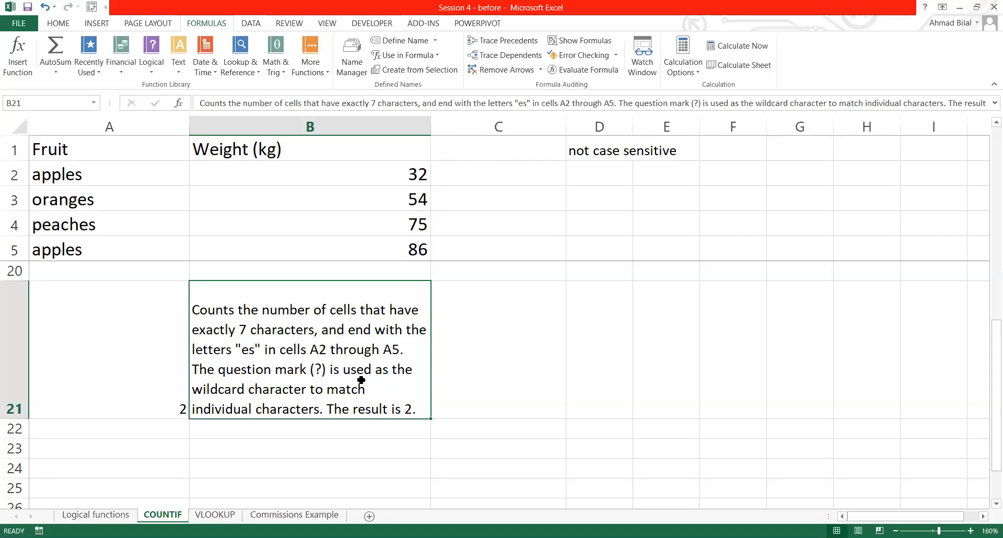
{"action": "left_click", "coordinate": [161, 365]}
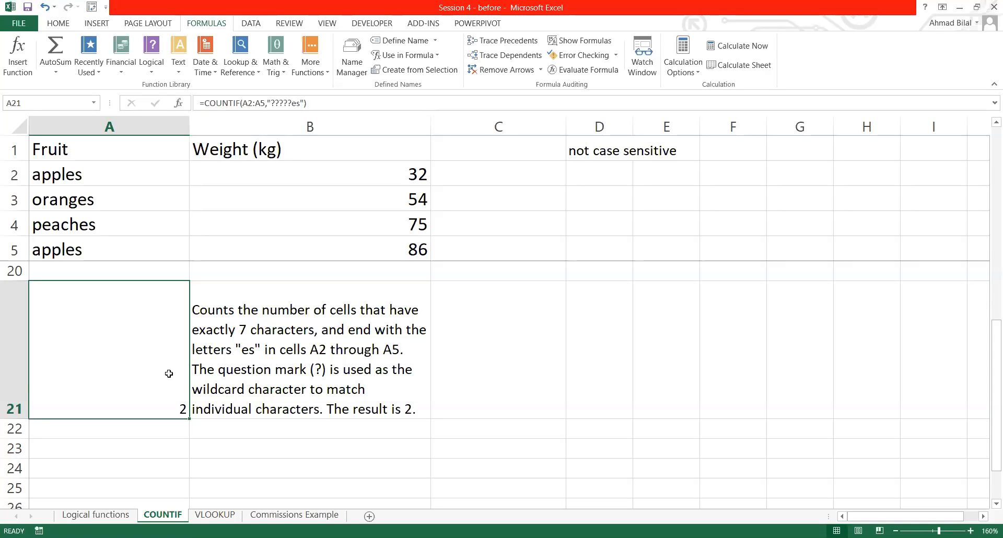
{"action": "double_click", "coordinate": [168, 373]}
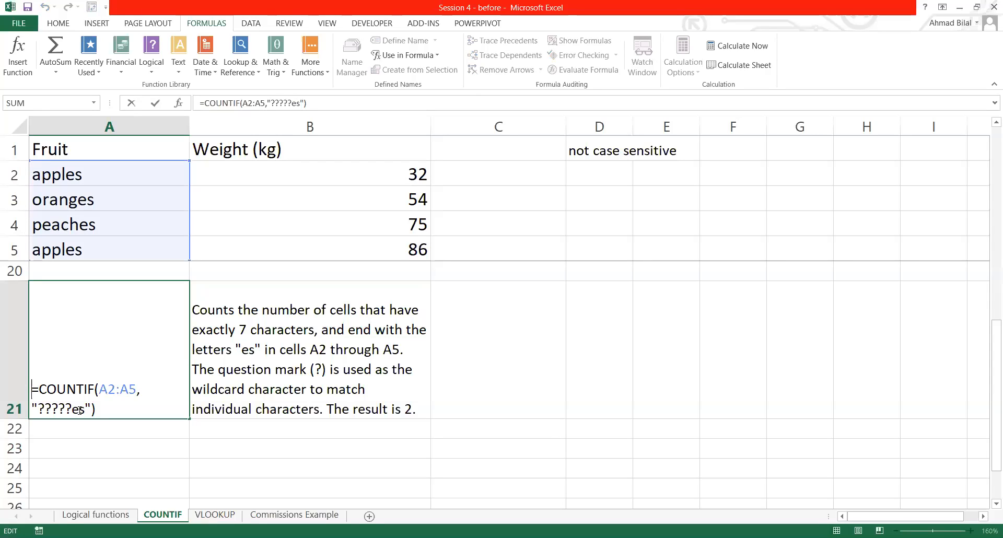
{"action": "left_click", "coordinate": [97, 409]}
{"action": "left_click_drag", "start_coordinate": [41, 405], "coordinate": [85, 409]}
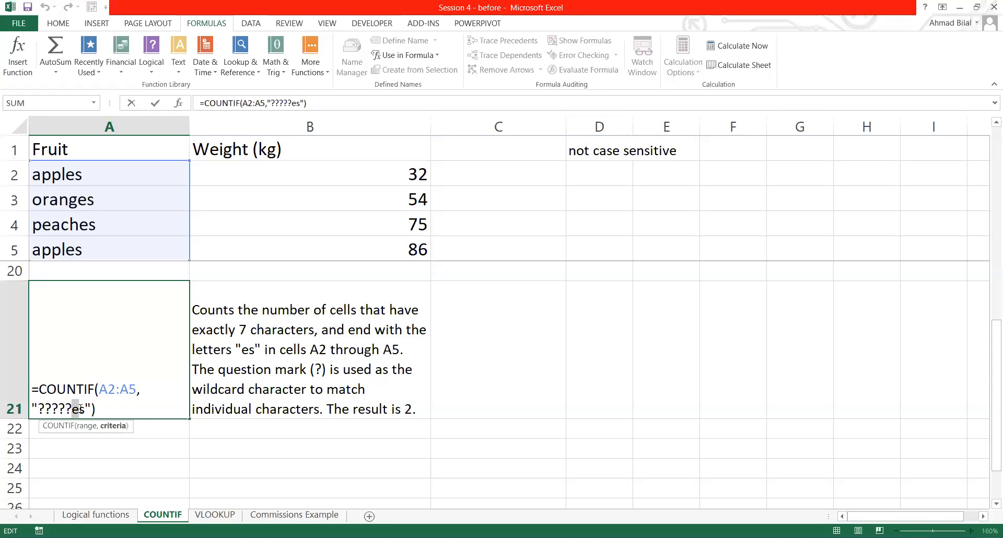
{"action": "left_click", "coordinate": [95, 409]}
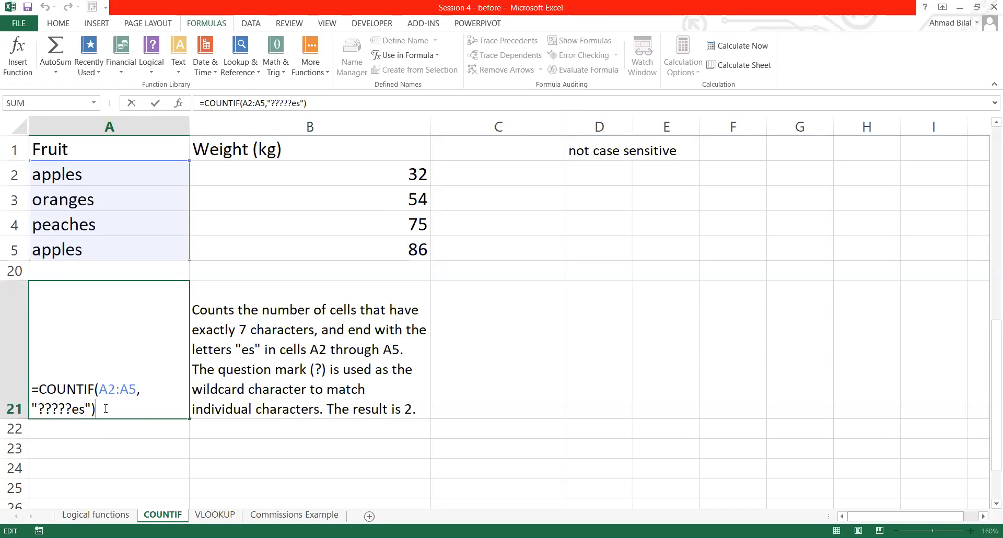
{"action": "double_click", "coordinate": [77, 410]}
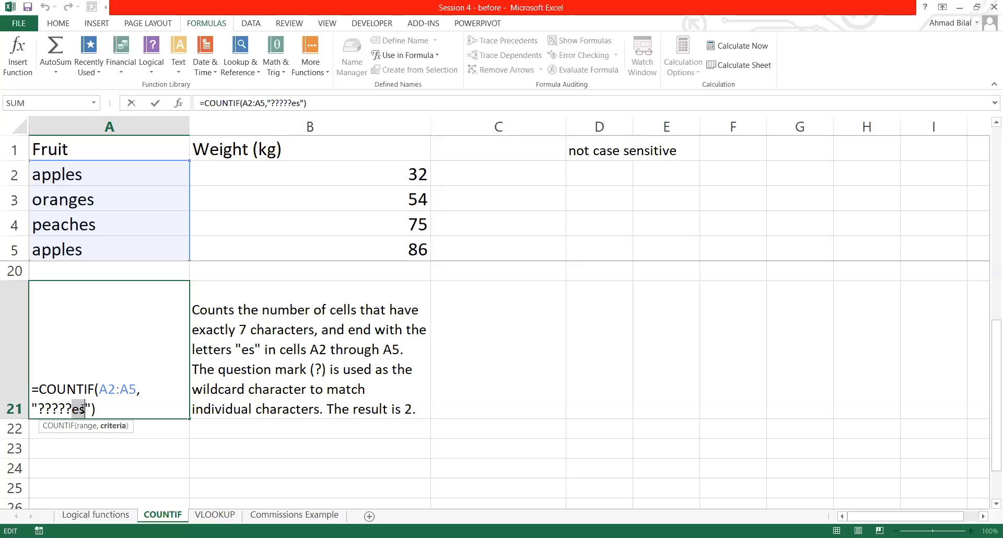
{"action": "left_click", "coordinate": [72, 409]}
{"action": "left_click_drag", "start_coordinate": [72, 408], "coordinate": [38, 407]}
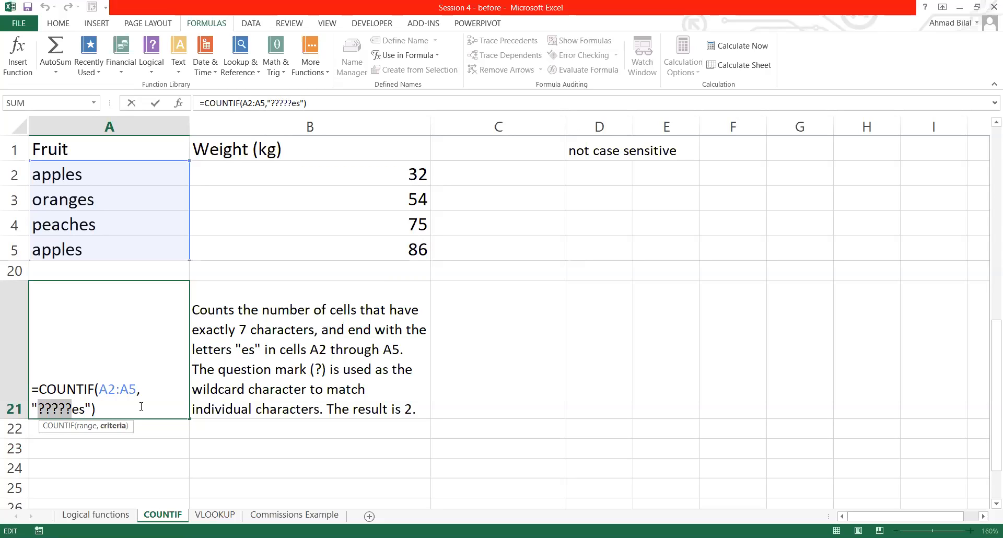
{"action": "double_click", "coordinate": [78, 410]}
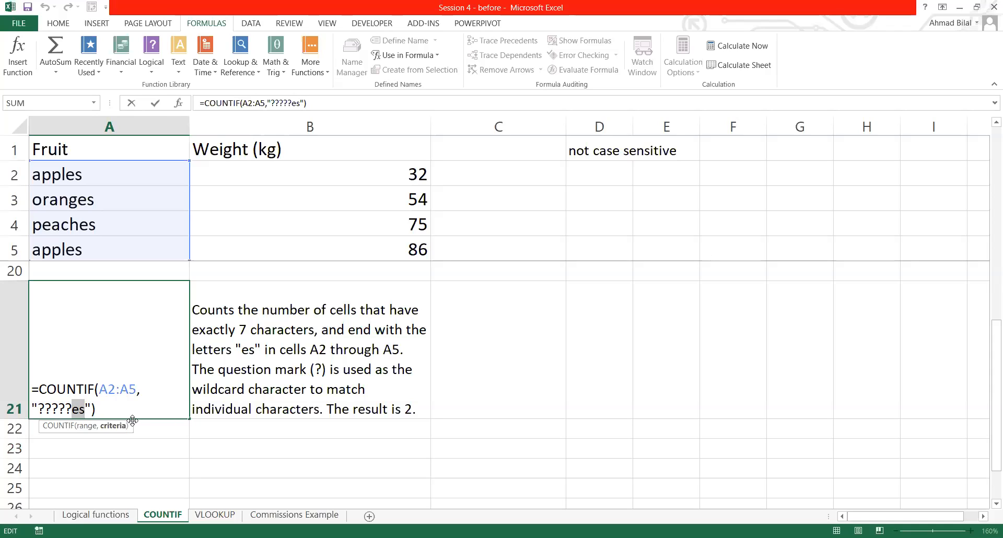
{"action": "key", "text": "Return"}
{"action": "left_click", "coordinate": [160, 395]}
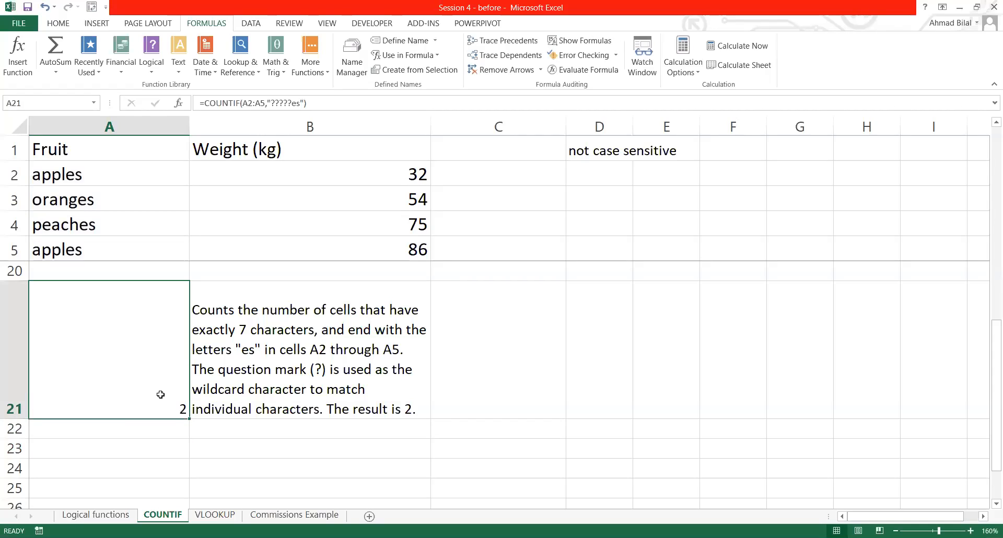
{"action": "double_click", "coordinate": [160, 395]}
{"action": "key", "text": "Escape"}
{"action": "double_click", "coordinate": [155, 355]}
{"action": "key", "text": "Escape"}
{"action": "left_click", "coordinate": [486, 370]}
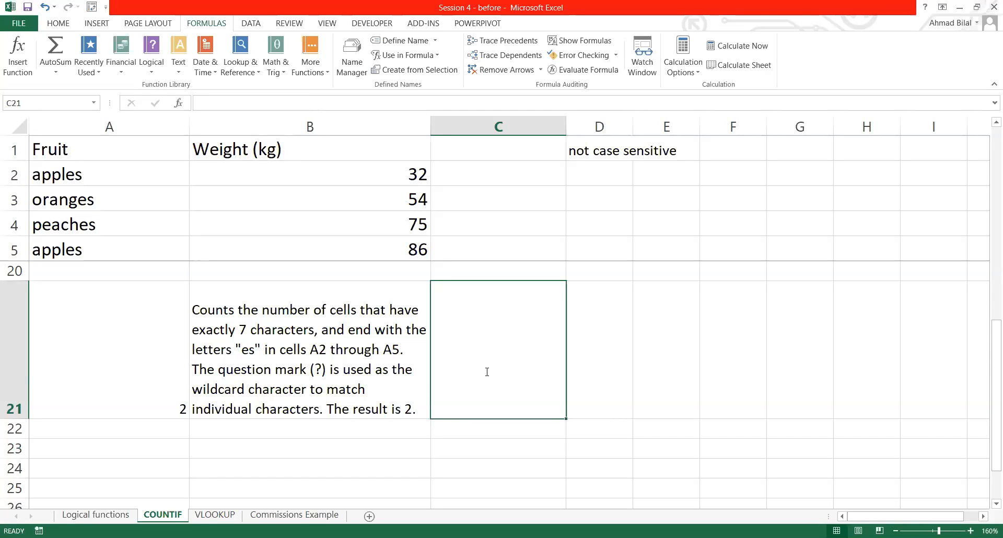
Step: Enter =COUNTIF( in C21 with range A2:A5 and criteria "*a??e*"
{"action": "type", "text": "=coun"}
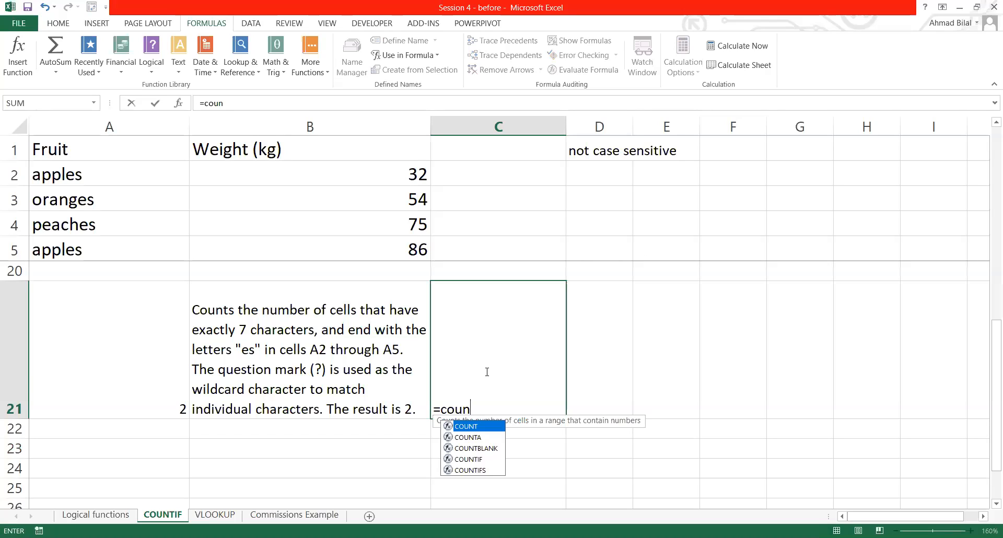
{"action": "type", "text": "tif("}
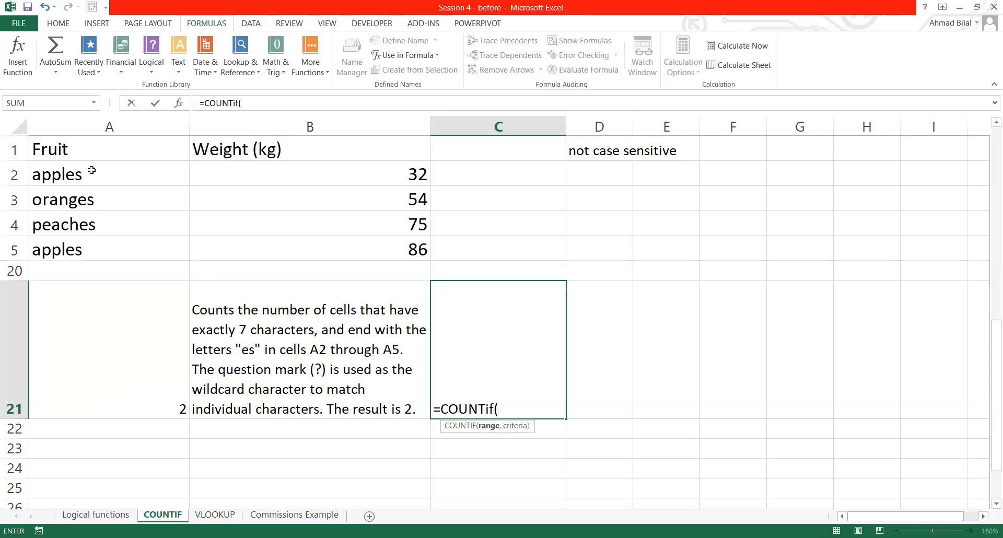
{"action": "left_click_drag", "start_coordinate": [91, 170], "coordinate": [113, 240]}
{"action": "type", "text": ",\""}
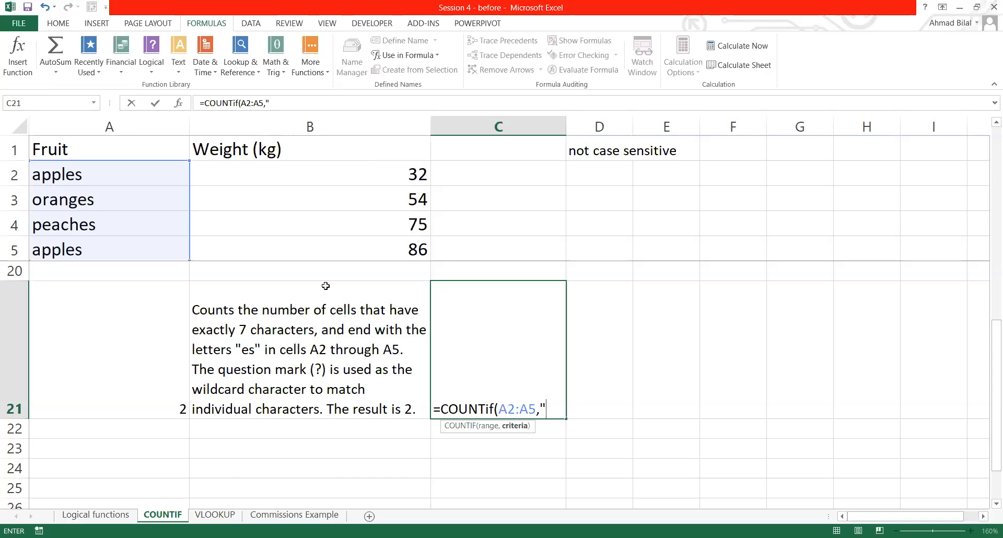
{"action": "type", "text": "a"}
{"action": "key", "text": "BackSpace"}
{"action": "type", "text": "a??"}
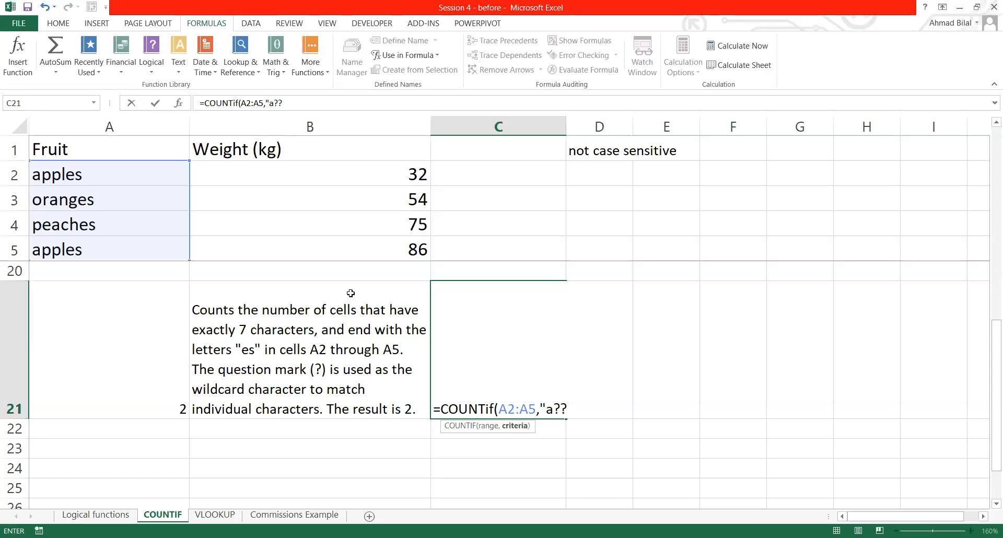
{"action": "type", "text": "e\""}
{"action": "left_click", "coordinate": [548, 409]}
{"action": "type", "text": "*"}
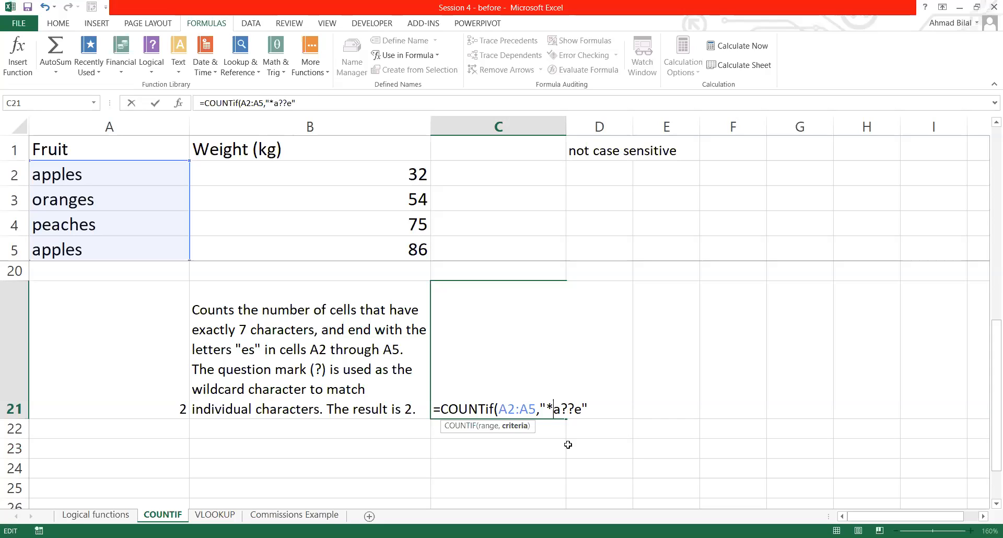
{"action": "left_click", "coordinate": [582, 408]}
{"action": "type", "text": "*"}
Step: Highlight the a??e pattern and its ? wildcards, then close the bracket and commit, giving 2
{"action": "left_click_drag", "start_coordinate": [553, 409], "coordinate": [583, 408]}
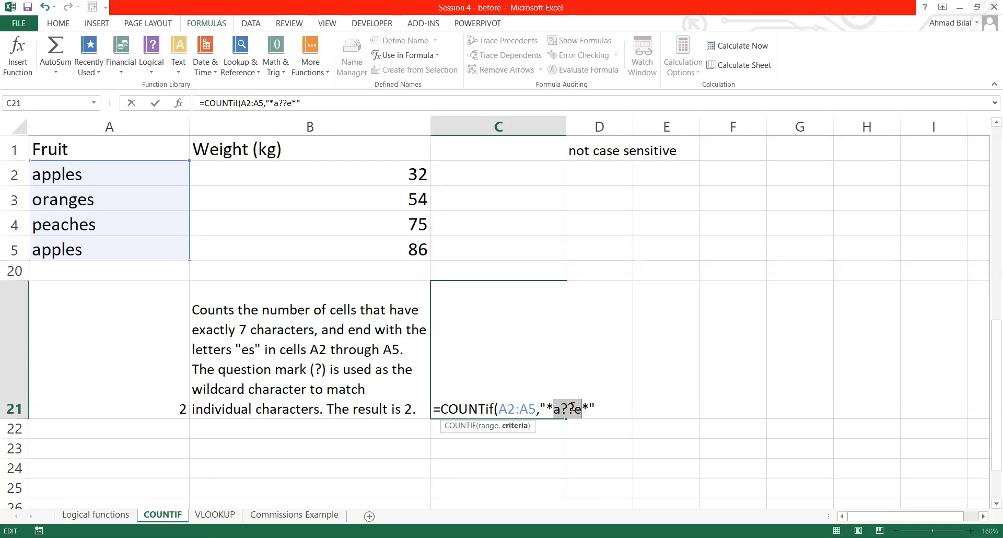
{"action": "left_click", "coordinate": [561, 408]}
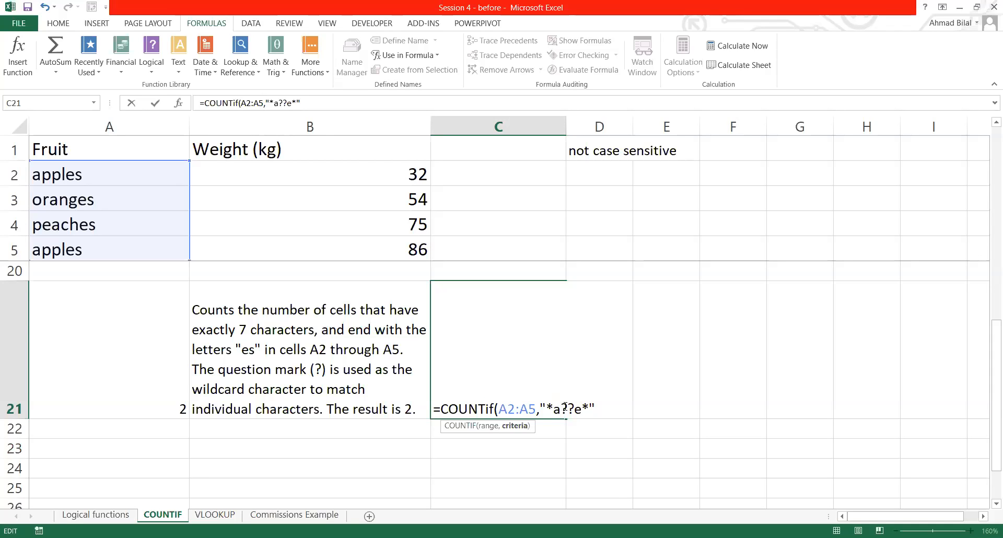
{"action": "key", "text": "shift+Right"}
{"action": "key", "text": "shift+Right"}
{"action": "left_click", "coordinate": [583, 408]}
{"action": "left_click_drag", "start_coordinate": [554, 408], "coordinate": [581, 408]}
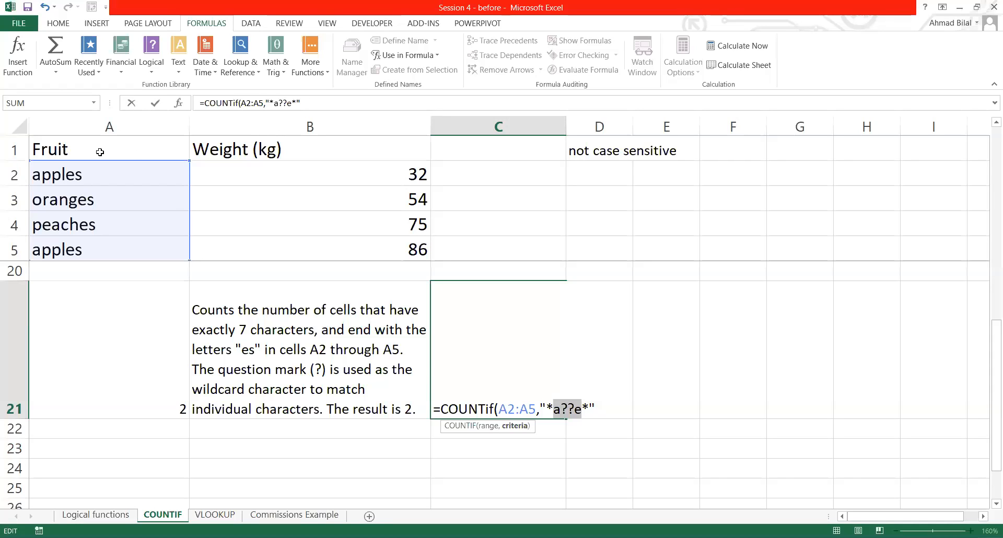
{"action": "left_click", "coordinate": [562, 410]}
{"action": "key", "text": "shift+Right"}
{"action": "key", "text": "shift+Right"}
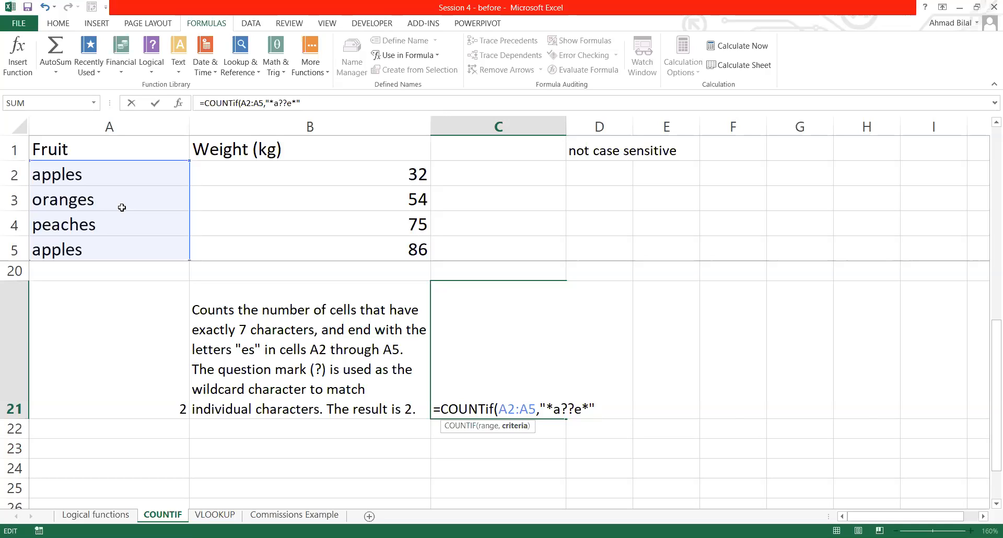
{"action": "type", "text": ")"}
{"action": "key", "text": "Return"}
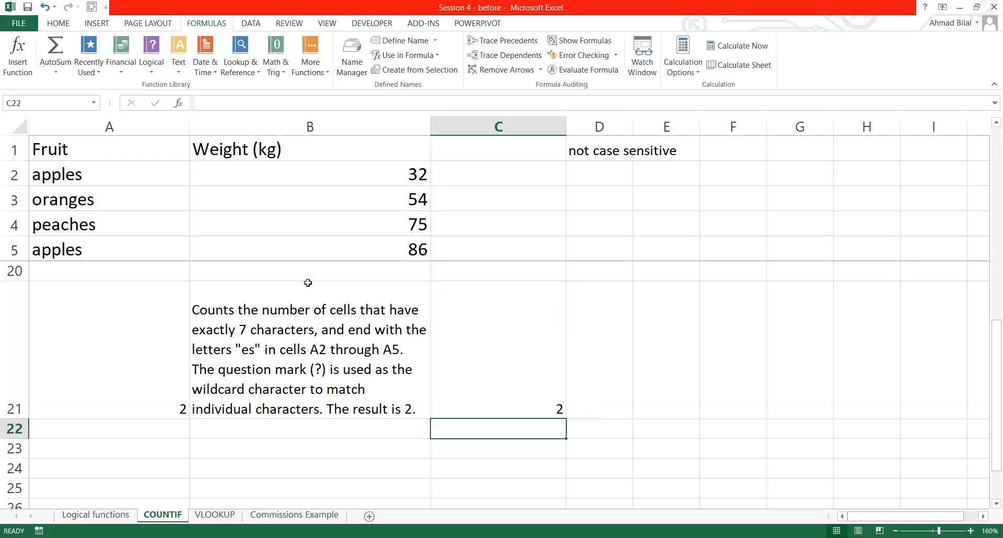
{"action": "left_click", "coordinate": [548, 405]}
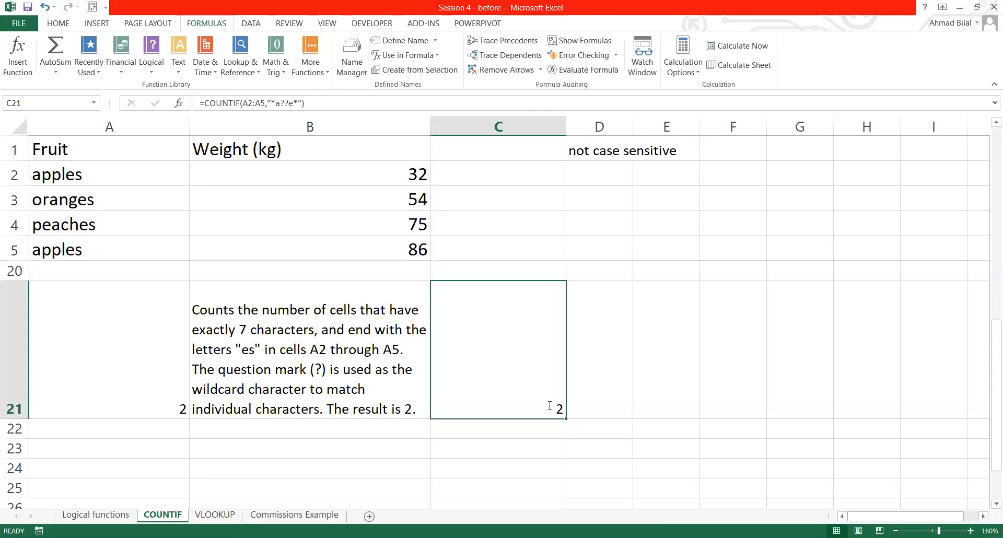
{"action": "double_click", "coordinate": [550, 406]}
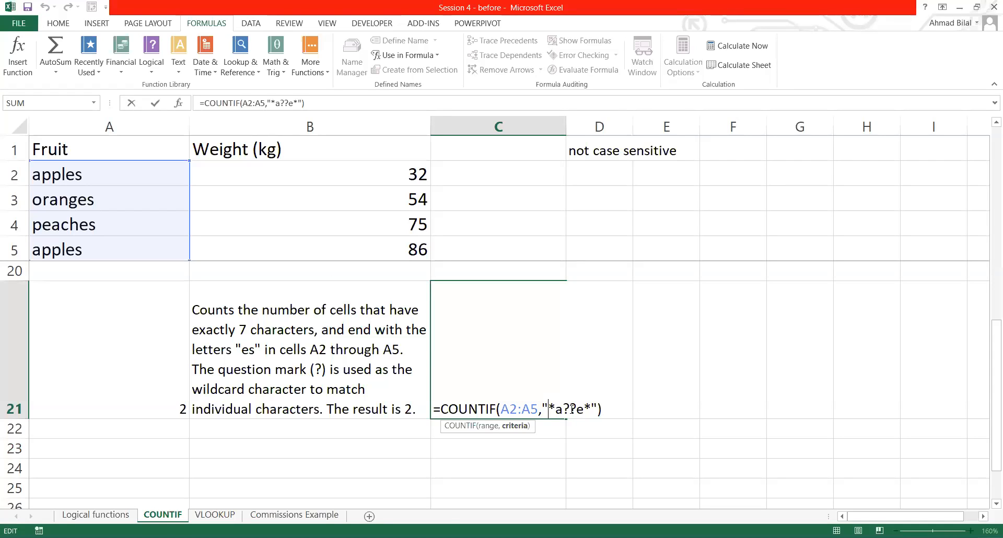
{"action": "key", "text": "ctrl+Return"}
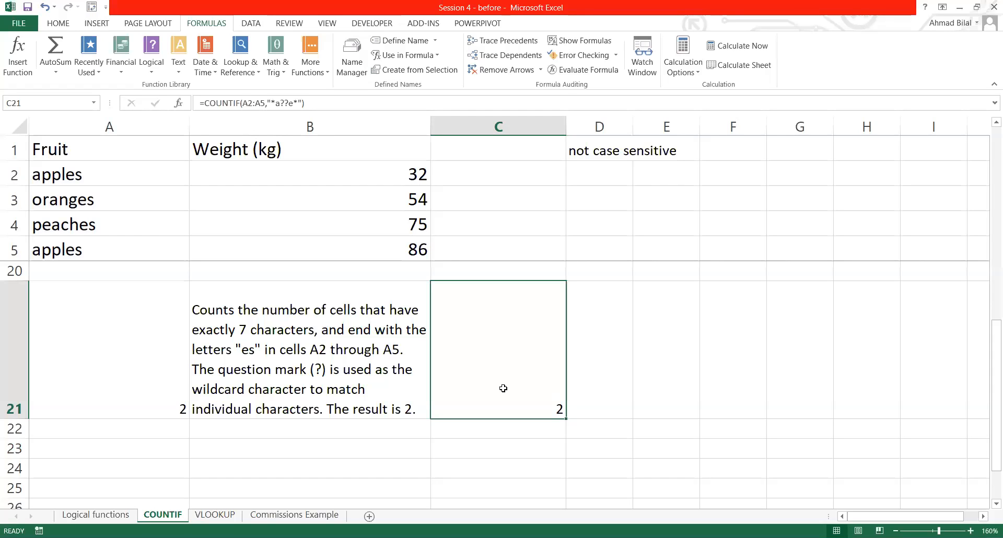
{"action": "key", "text": "Left"}
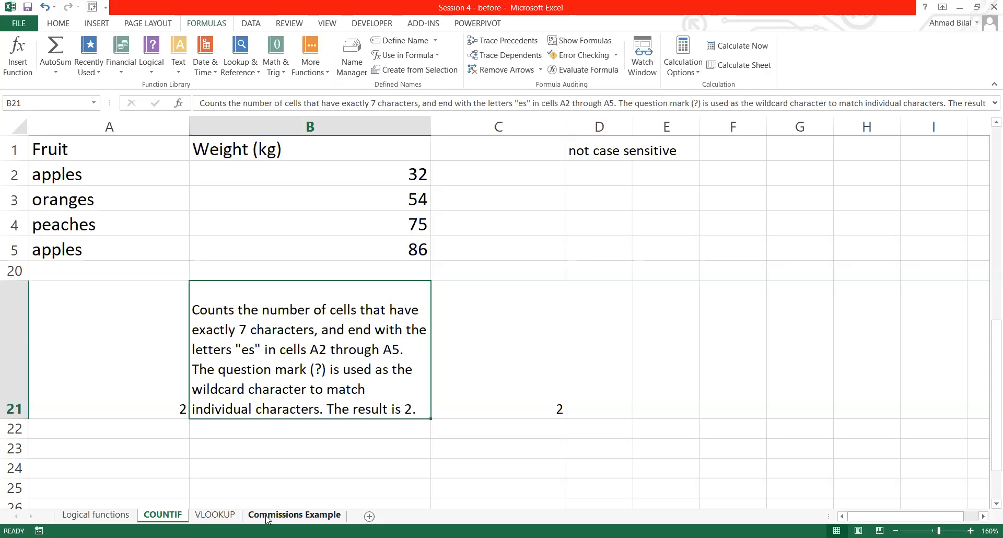
Step: Switch to the Logical functions sheet and scroll back to column A to show its grades table
{"action": "left_click", "coordinate": [131, 304]}
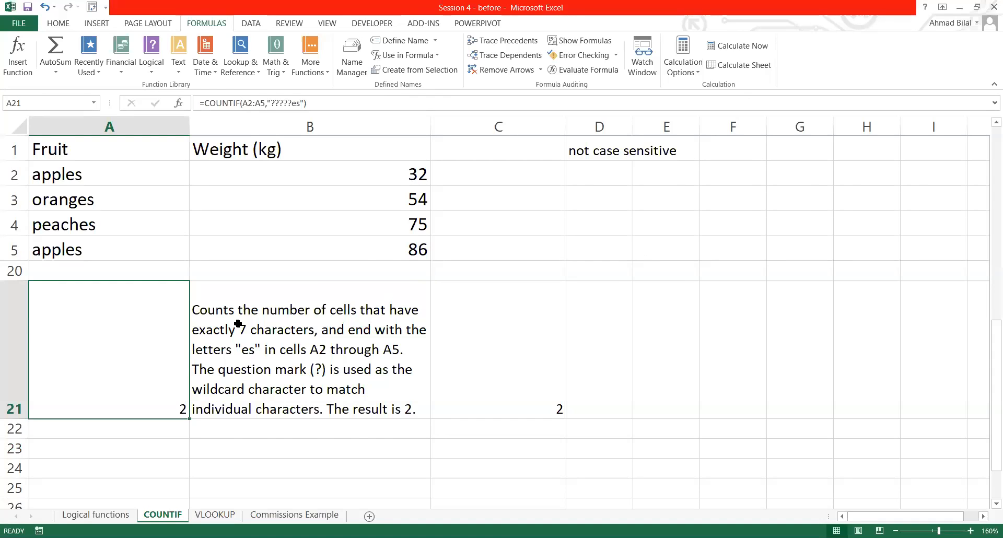
{"action": "key", "text": "Up"}
{"action": "key", "text": "Up"}
{"action": "key", "text": "Up"}
{"action": "key", "text": "Up"}
{"action": "key", "text": "Up"}
{"action": "key", "text": "Up"}
{"action": "key", "text": "Up"}
{"action": "key", "text": "Up"}
{"action": "key", "text": "Up"}
{"action": "key", "text": "Up"}
{"action": "key", "text": "ctrl+Up"}
{"action": "key", "text": "ctrl+Up"}
{"action": "key", "text": "ctrl+Up"}
{"action": "key", "text": "ctrl+Up"}
{"action": "key", "text": "Down"}
{"action": "key", "text": "Down"}
{"action": "key", "text": "Down"}
{"action": "key", "text": "Down"}
{"action": "key", "text": "Down"}
{"action": "key", "text": "Down"}
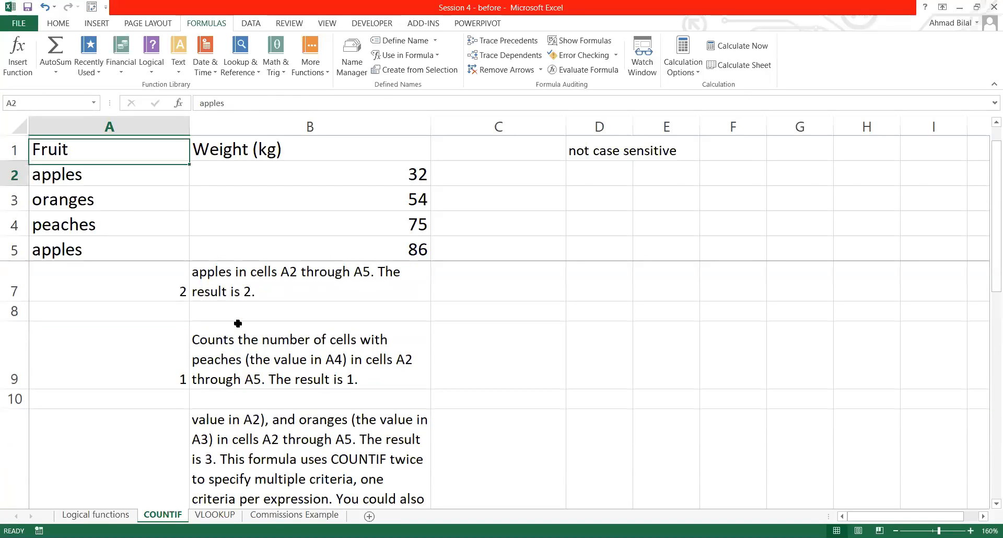
{"action": "key", "text": "Up"}
{"action": "key", "text": "Up"}
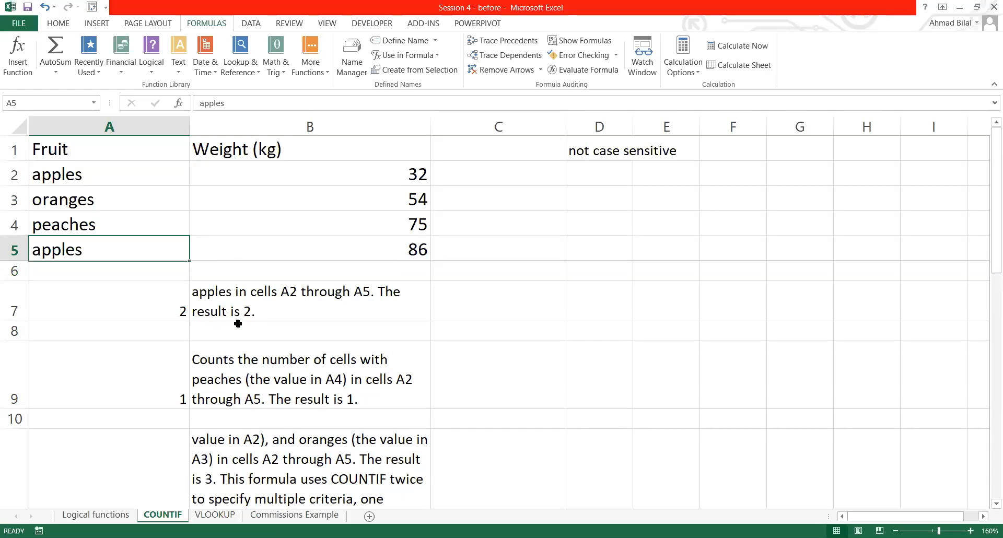
{"action": "left_click", "coordinate": [123, 517]}
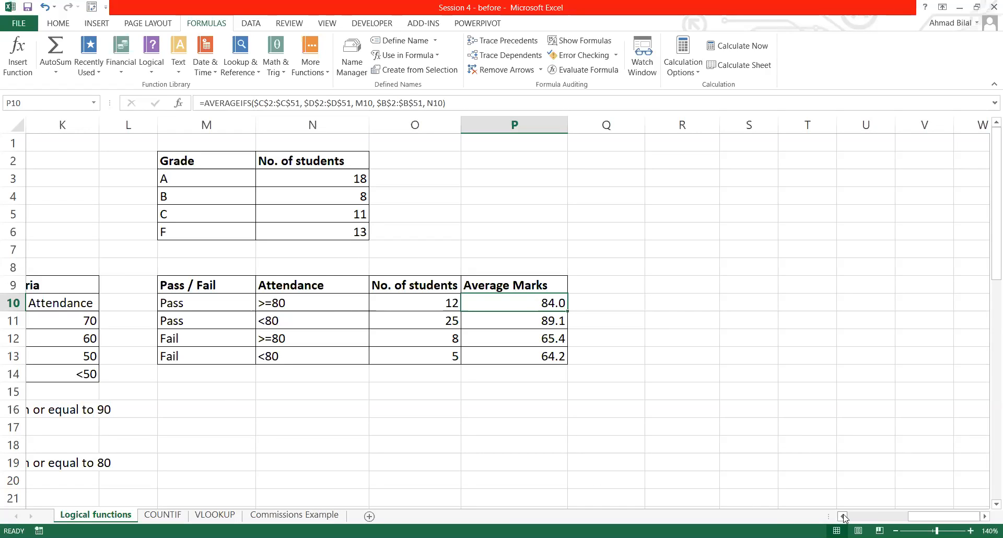
{"action": "left_click", "coordinate": [862, 517]}
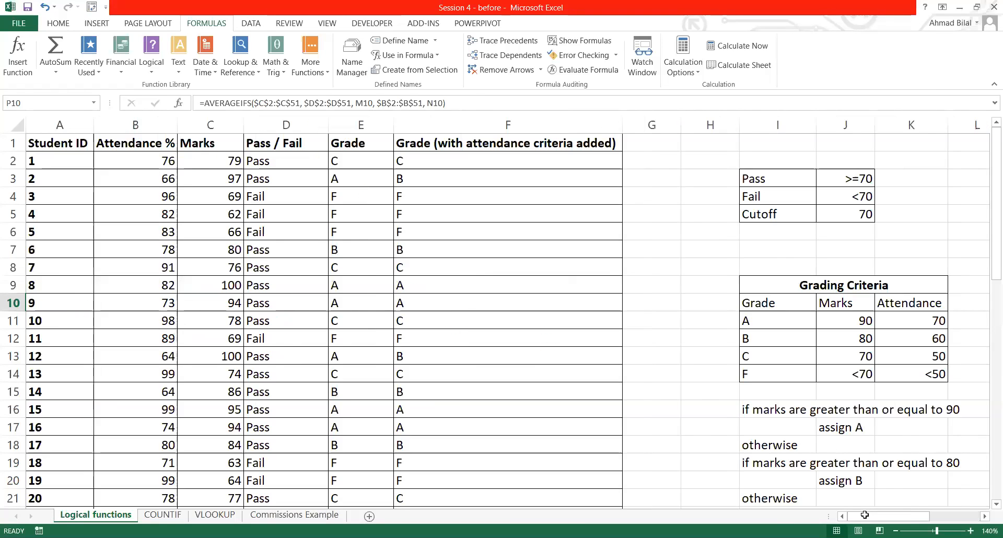